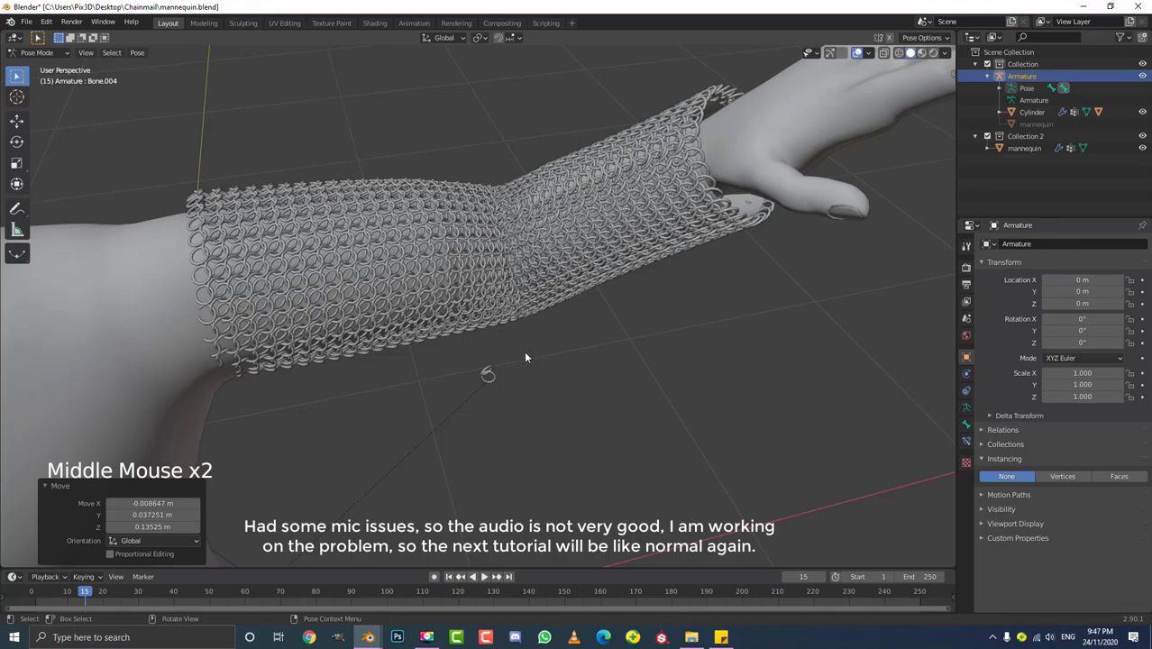
- Move the selected armature bone up about 0.075 m to bend the chainmail-covered arm further at the elbow
{"action": "mouse_move", "coordinate": [524, 350]}
{"action": "middle_mouse_down"}
{"action": "mouse_move", "coordinate": [481, 336]}
{"action": "mouse_move", "coordinate": [517, 355]}
{"action": "middle_mouse_up"}
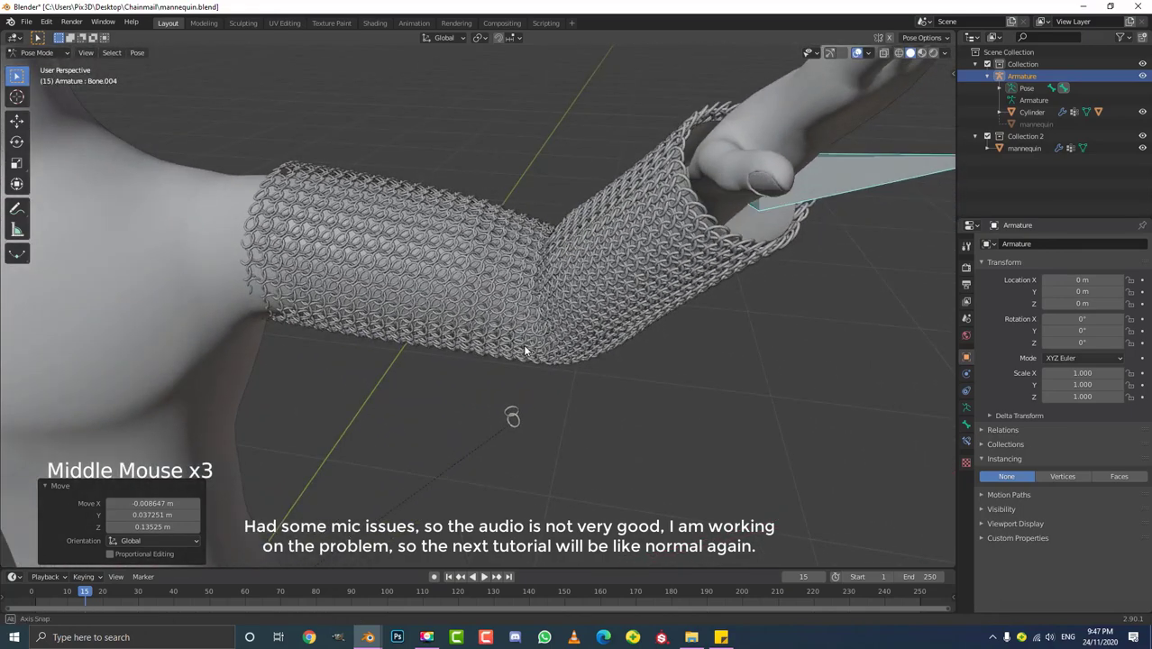
{"action": "key", "text": "g"}
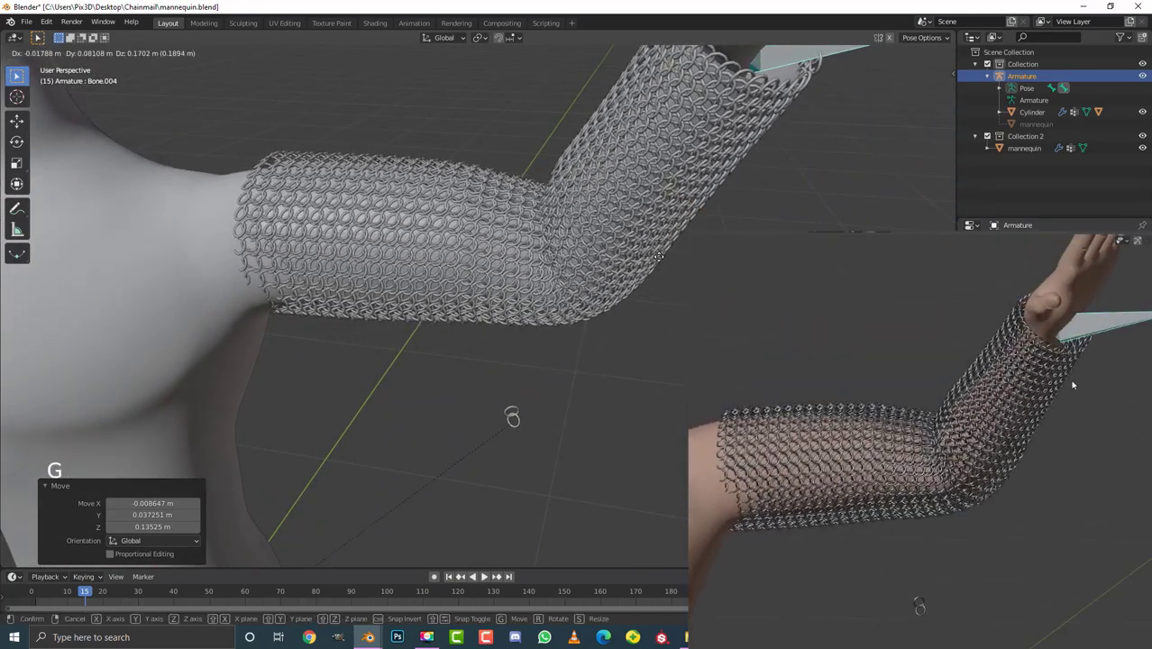
{"action": "left_click", "coordinate": [638, 306]}
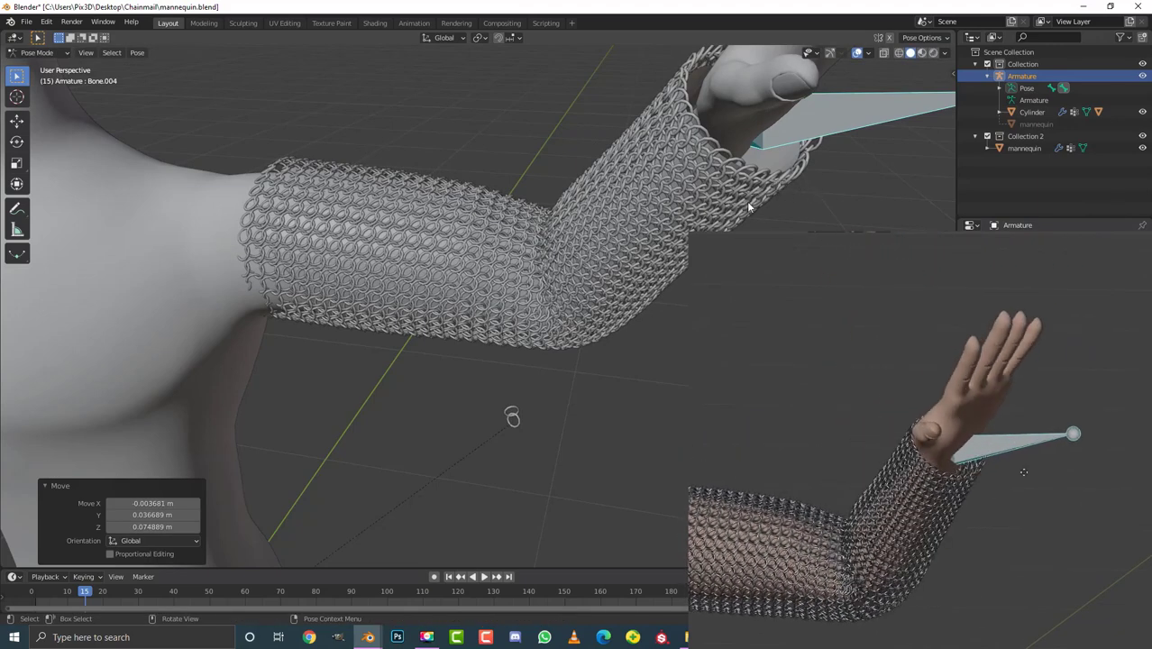
- Examine the chainmail sleeve on the bent arm, checking the rings at the shoulder, elbow and wrist up close and from several angles
{"action": "scroll", "coordinate": [673, 277], "scroll_direction": "up", "scroll_amount": 2}
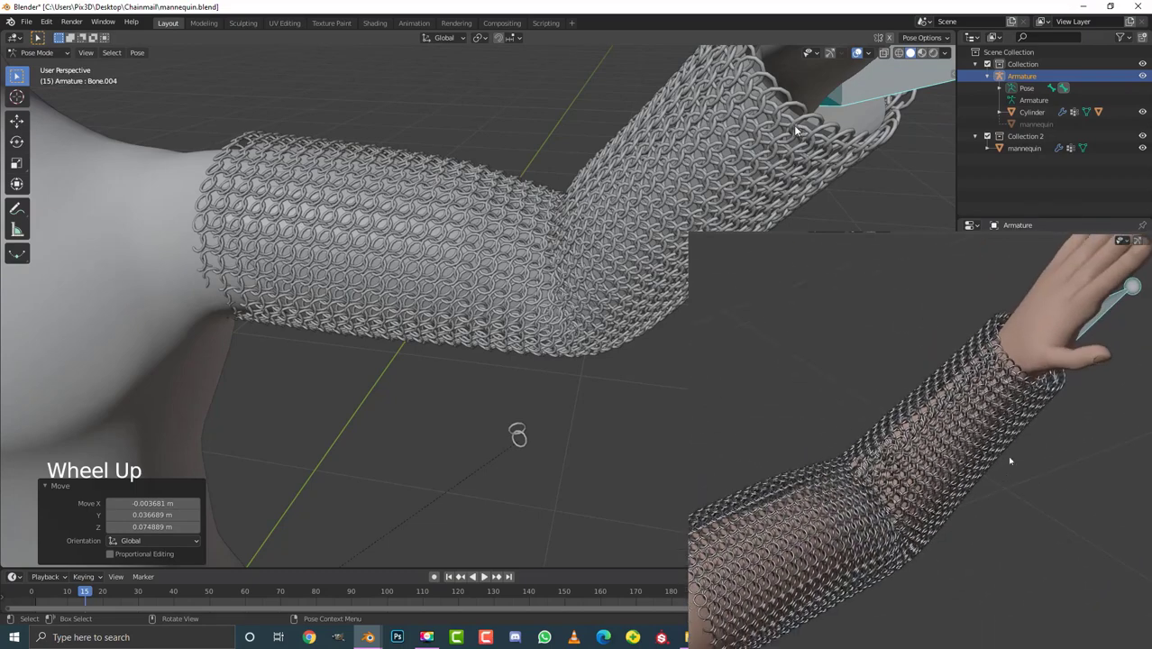
{"action": "scroll", "coordinate": [721, 170], "scroll_direction": "down", "scroll_amount": 1}
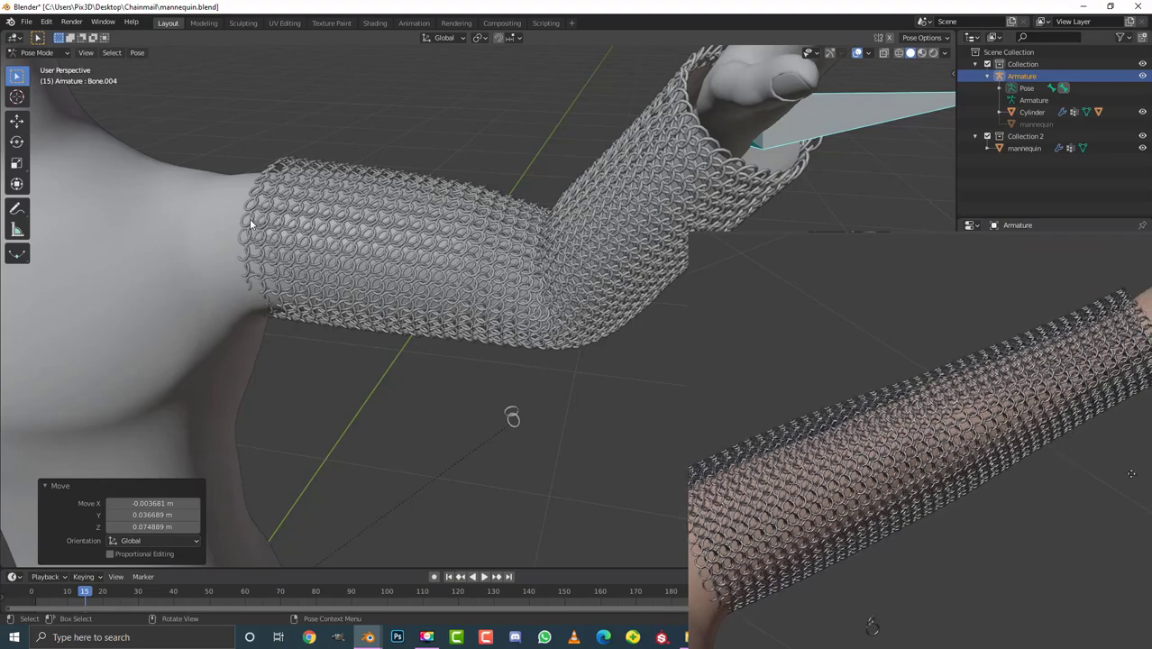
{"action": "scroll", "coordinate": [250, 207], "scroll_direction": "up", "scroll_amount": 3}
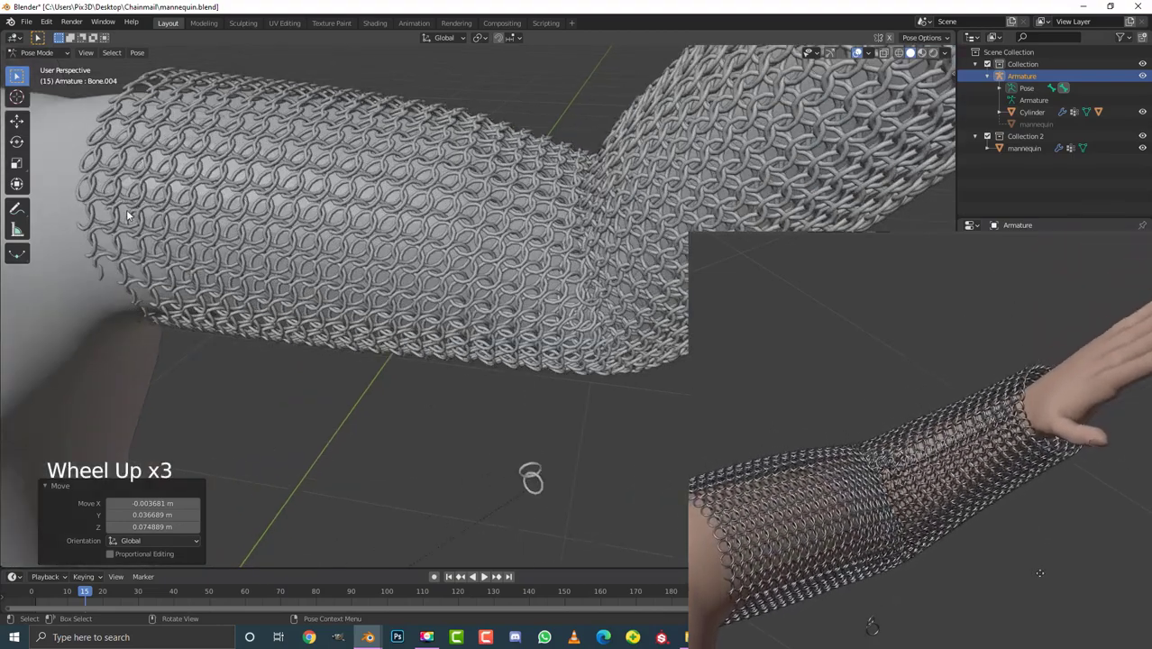
{"action": "scroll", "coordinate": [423, 245], "scroll_direction": "down", "scroll_amount": 4}
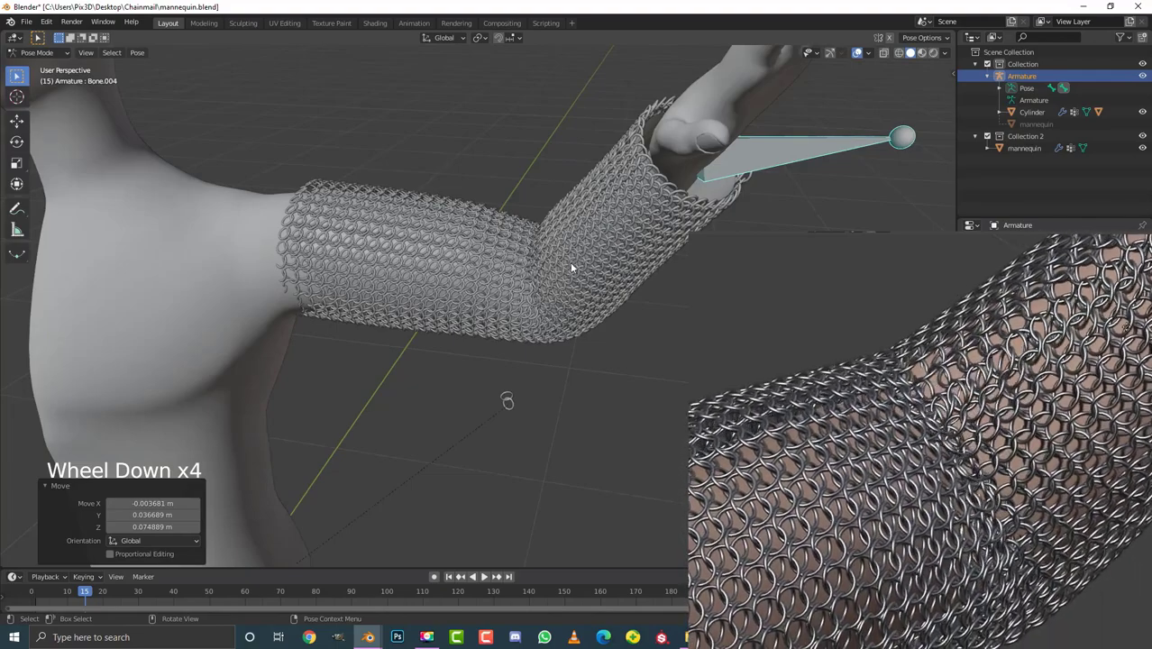
{"action": "scroll", "coordinate": [543, 261], "scroll_direction": "down", "scroll_amount": 2}
{"action": "middle_click_drag", "start_coordinate": [544, 264], "coordinate": [545, 252]}
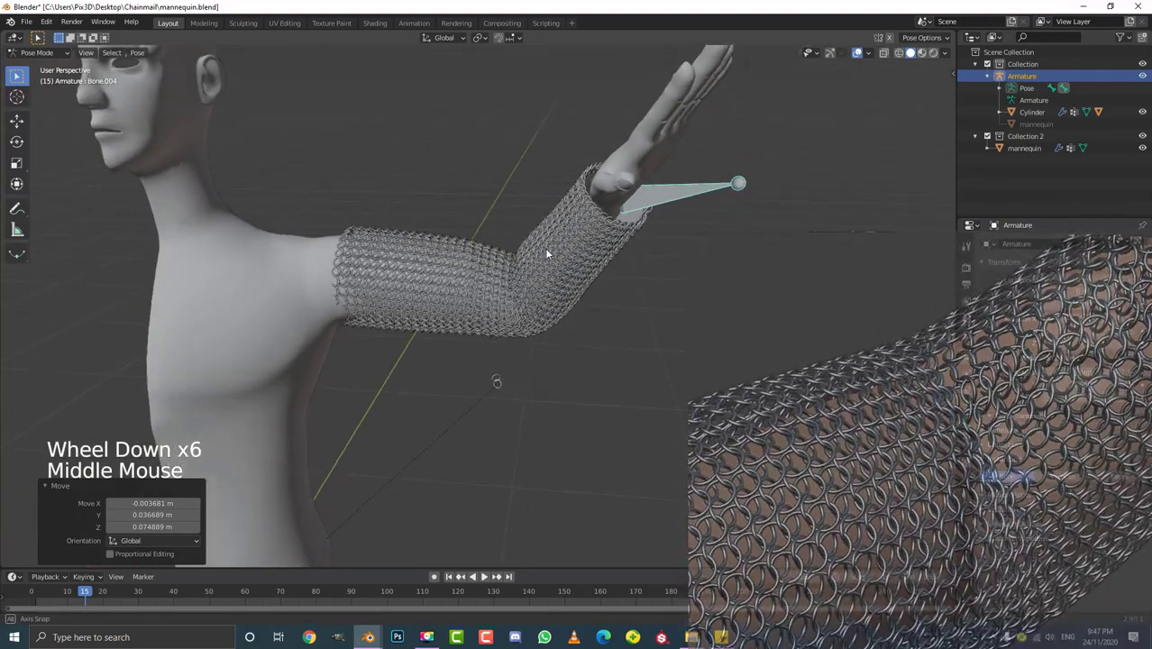
{"action": "scroll", "coordinate": [546, 253], "scroll_direction": "down", "scroll_amount": 2}
{"action": "scroll", "coordinate": [529, 255], "scroll_direction": "up", "scroll_amount": 10}
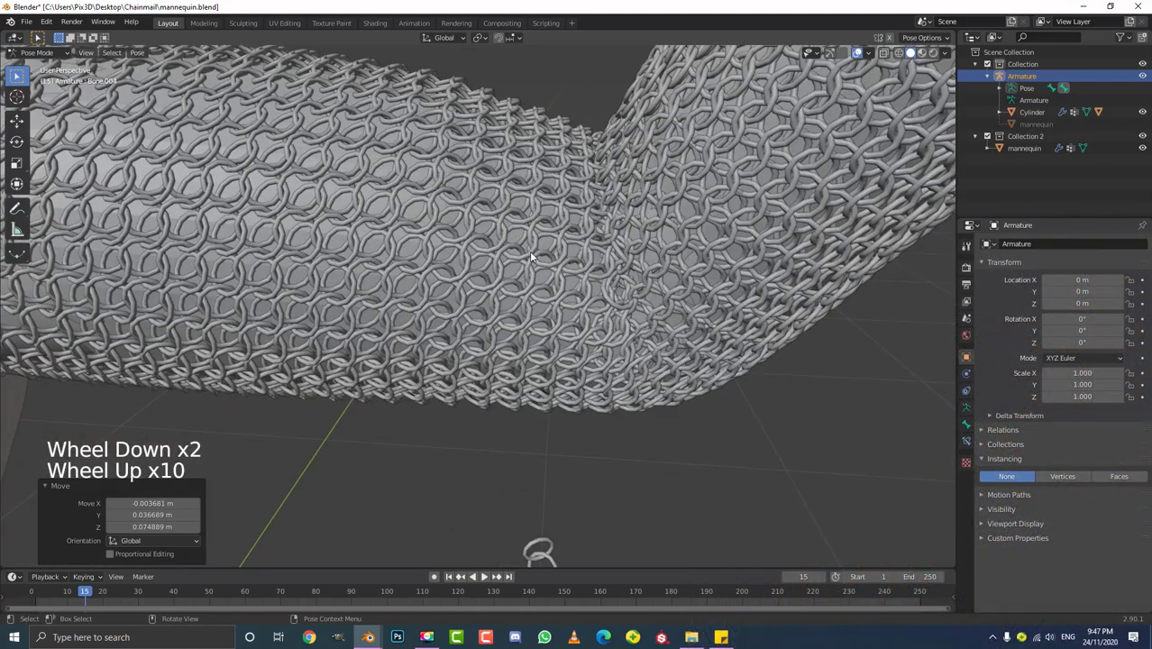
{"action": "scroll", "coordinate": [531, 257], "scroll_direction": "down", "scroll_amount": 7}
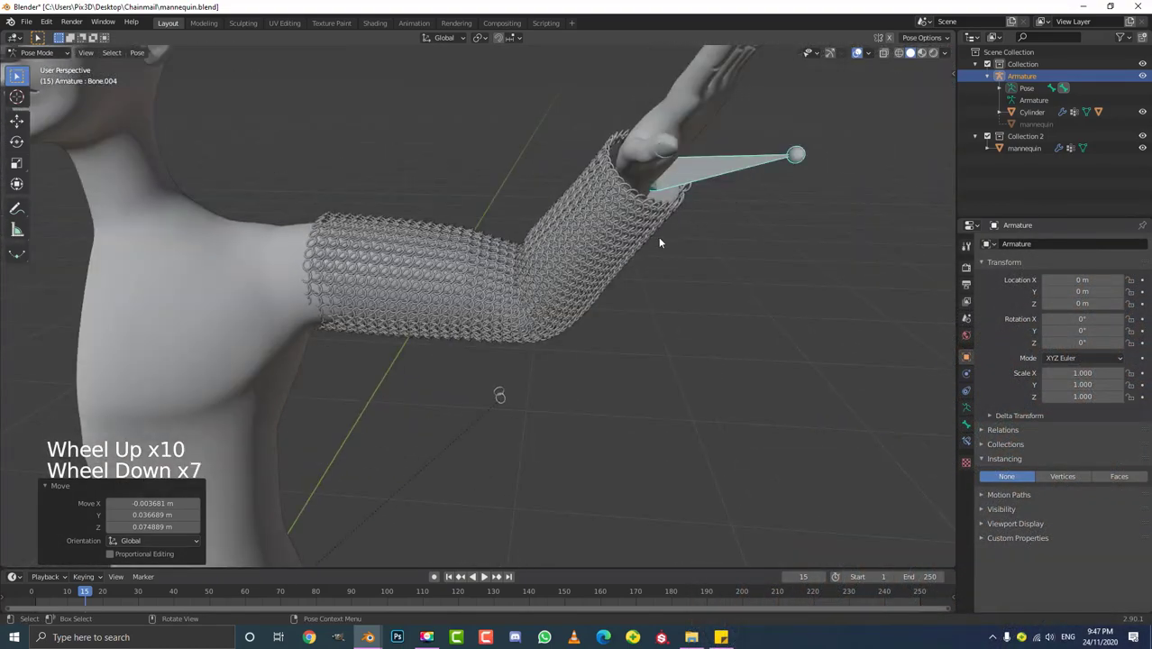
{"action": "scroll", "coordinate": [644, 252], "scroll_direction": "down", "scroll_amount": 3}
{"action": "mouse_move", "coordinate": [635, 258]}
{"action": "middle_mouse_down"}
{"action": "mouse_move", "coordinate": [624, 253]}
{"action": "mouse_move", "coordinate": [656, 252]}
{"action": "middle_mouse_up"}
{"action": "scroll", "coordinate": [656, 252], "scroll_direction": "up", "scroll_amount": 2}
{"action": "scroll", "coordinate": [631, 252], "scroll_direction": "up", "scroll_amount": 2}
{"action": "scroll", "coordinate": [609, 250], "scroll_direction": "down", "scroll_amount": 2}
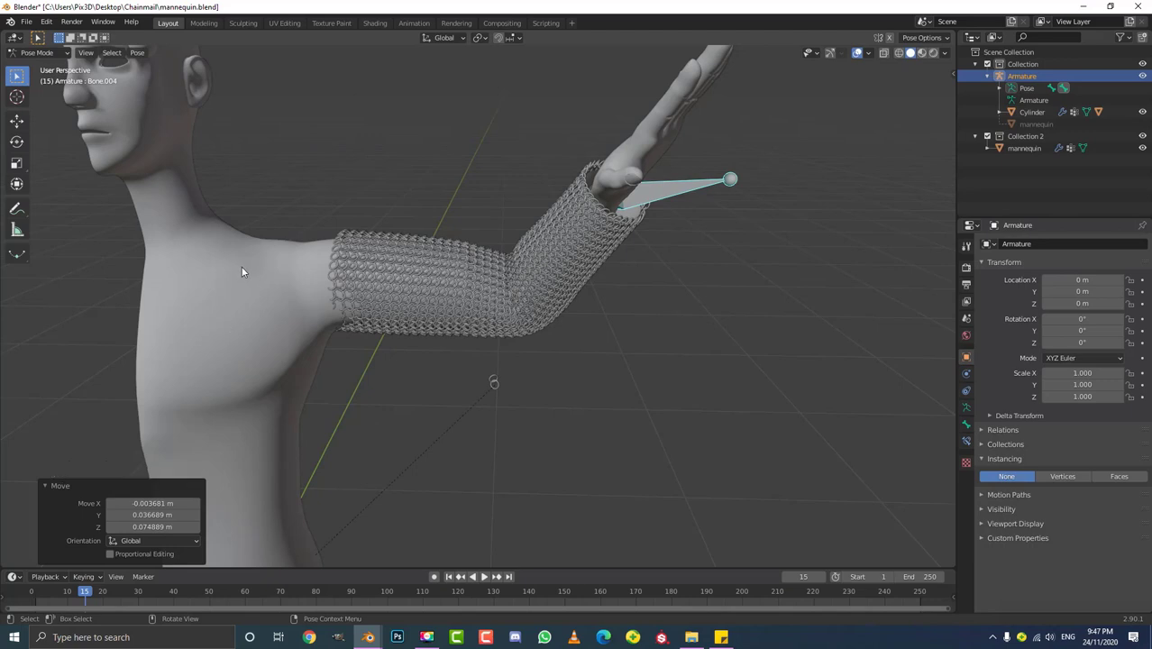
{"action": "scroll", "coordinate": [441, 279], "scroll_direction": "up", "scroll_amount": 1}
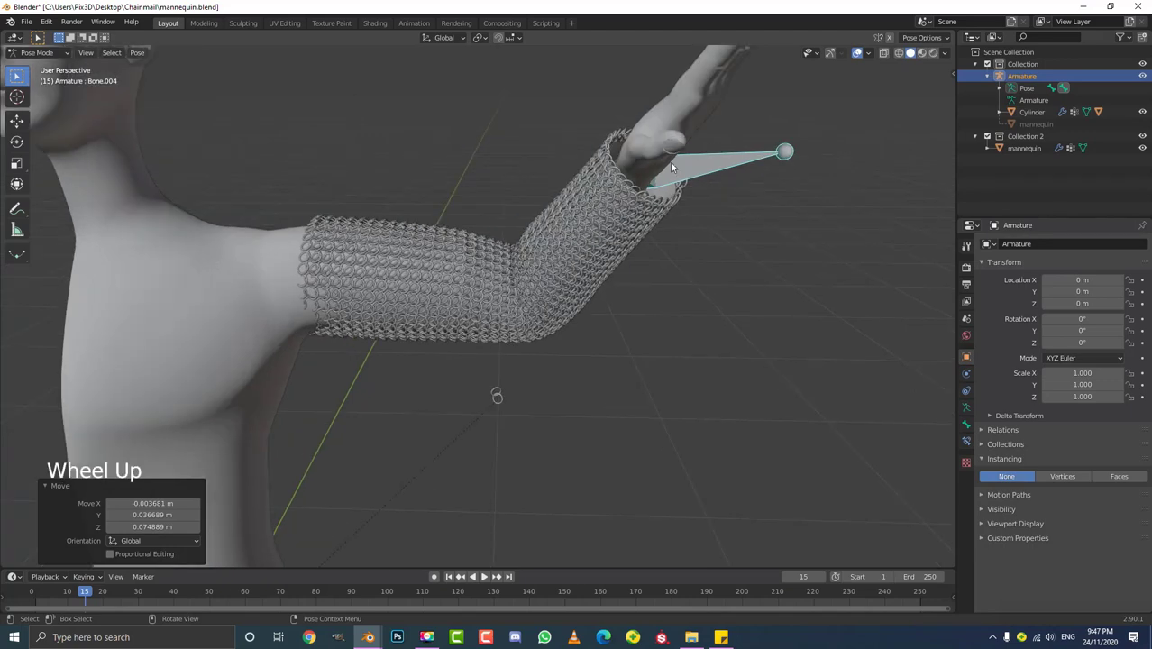
{"action": "scroll", "coordinate": [277, 261], "scroll_direction": "up", "scroll_amount": 2}
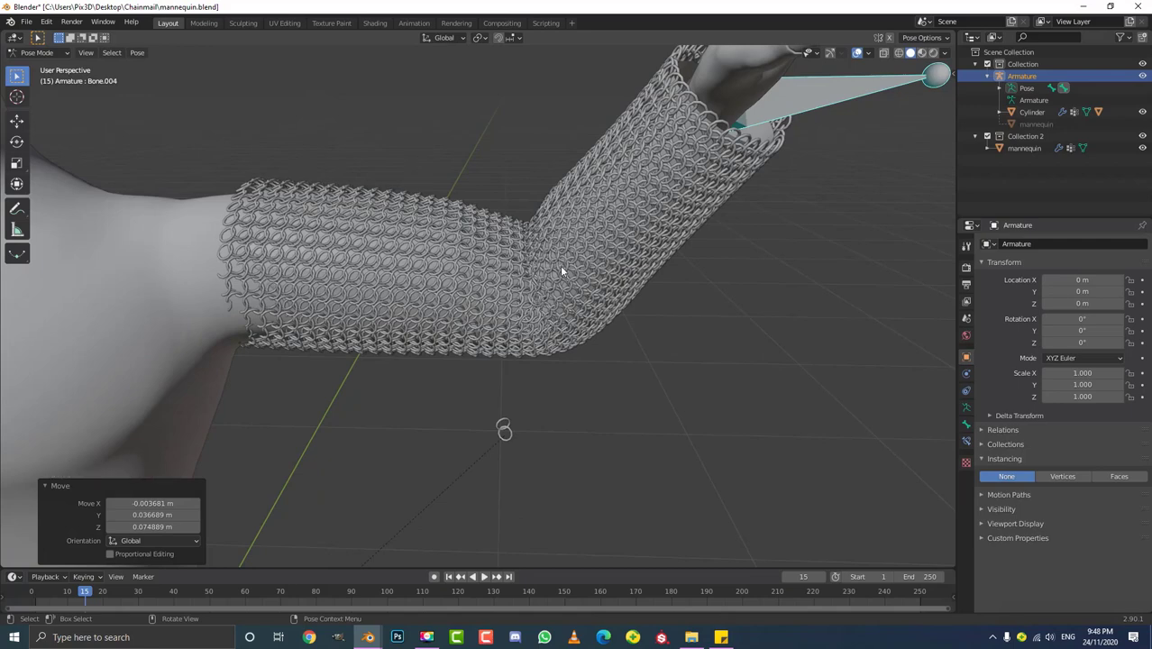
{"action": "scroll", "coordinate": [487, 260], "scroll_direction": "up", "scroll_amount": 3}
{"action": "scroll", "coordinate": [494, 259], "scroll_direction": "down", "scroll_amount": 3}
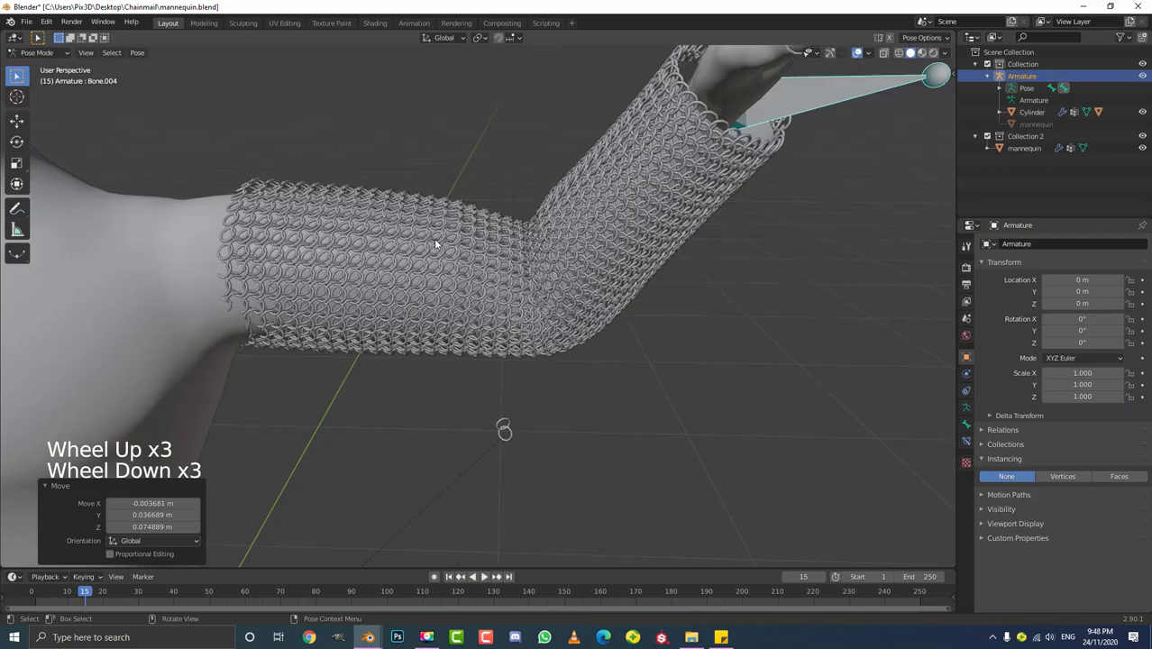
{"action": "middle_click_drag", "start_coordinate": [434, 238], "coordinate": [521, 263]}
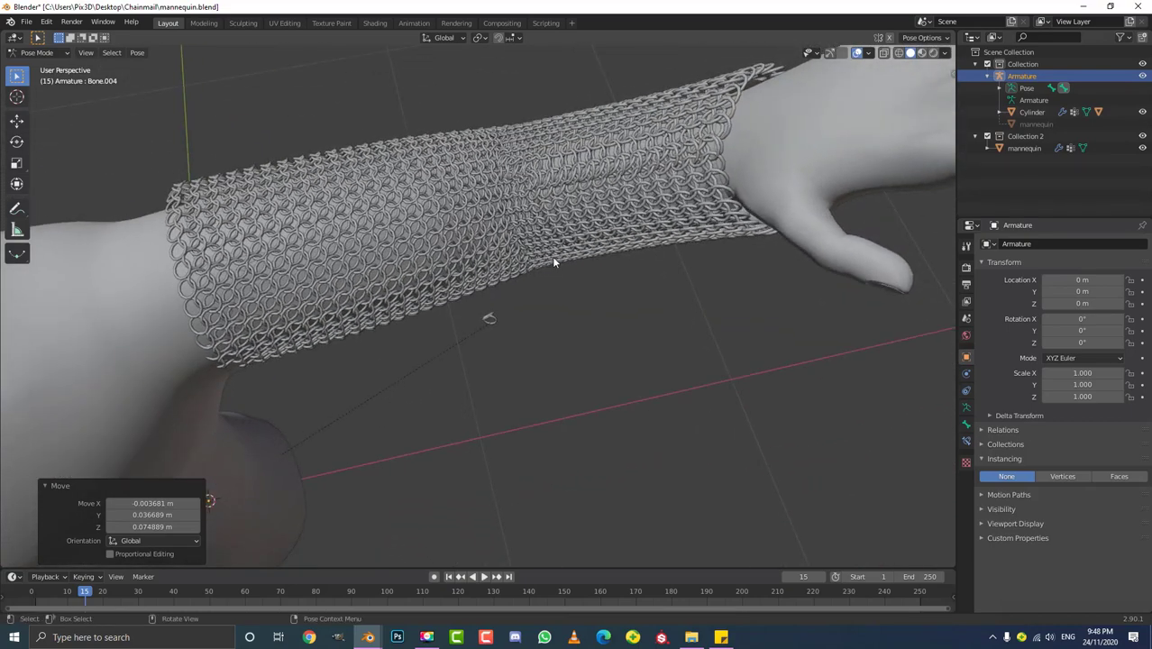
{"action": "middle_click_drag", "start_coordinate": [555, 265], "coordinate": [530, 235]}
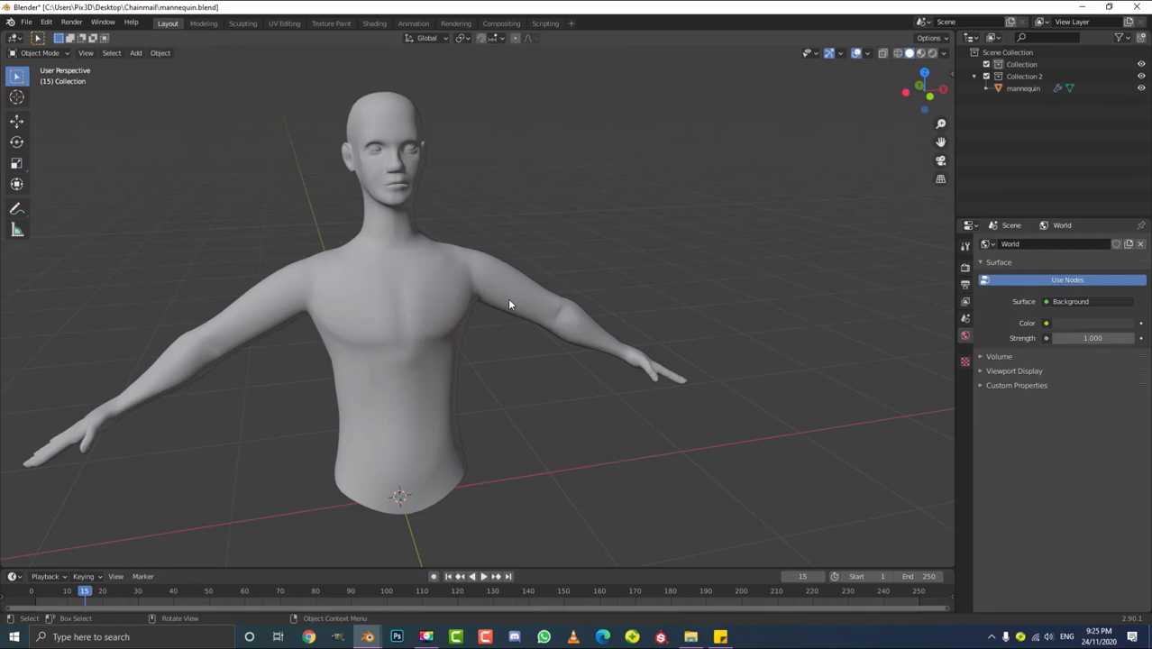
- Exclude Collection 2, which holds the mannequin, from the view layer
{"action": "middle_click_drag", "start_coordinate": [509, 305], "coordinate": [550, 294]}
{"action": "key", "text": "KP_1"}
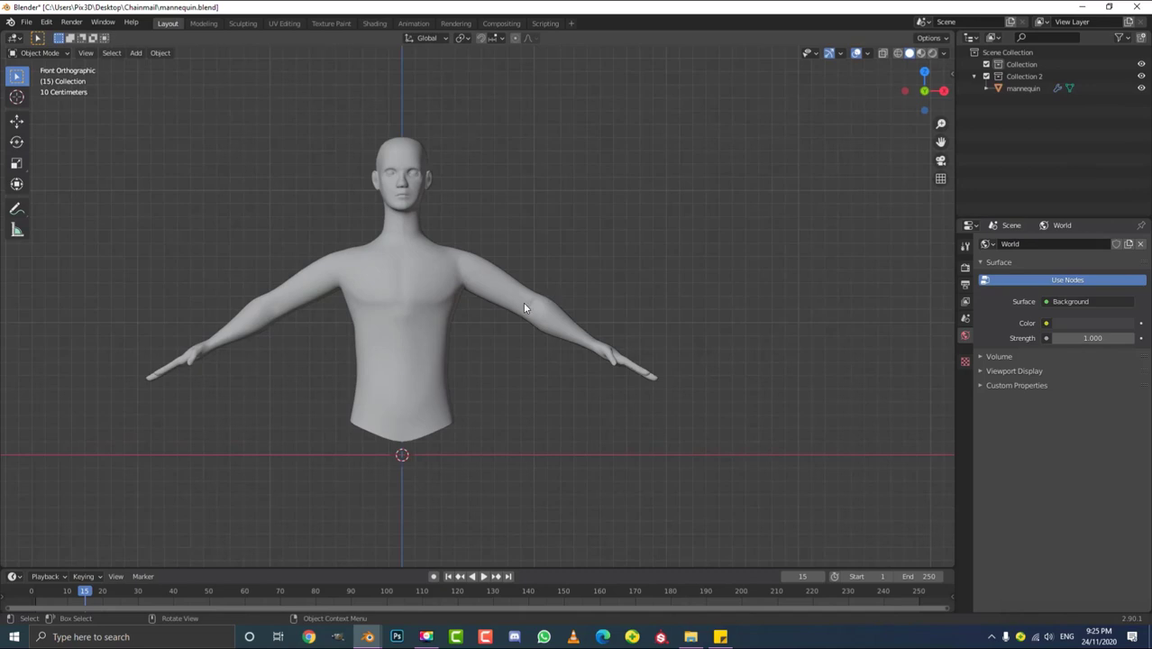
{"action": "scroll", "coordinate": [523, 308], "scroll_direction": "up", "scroll_amount": 3}
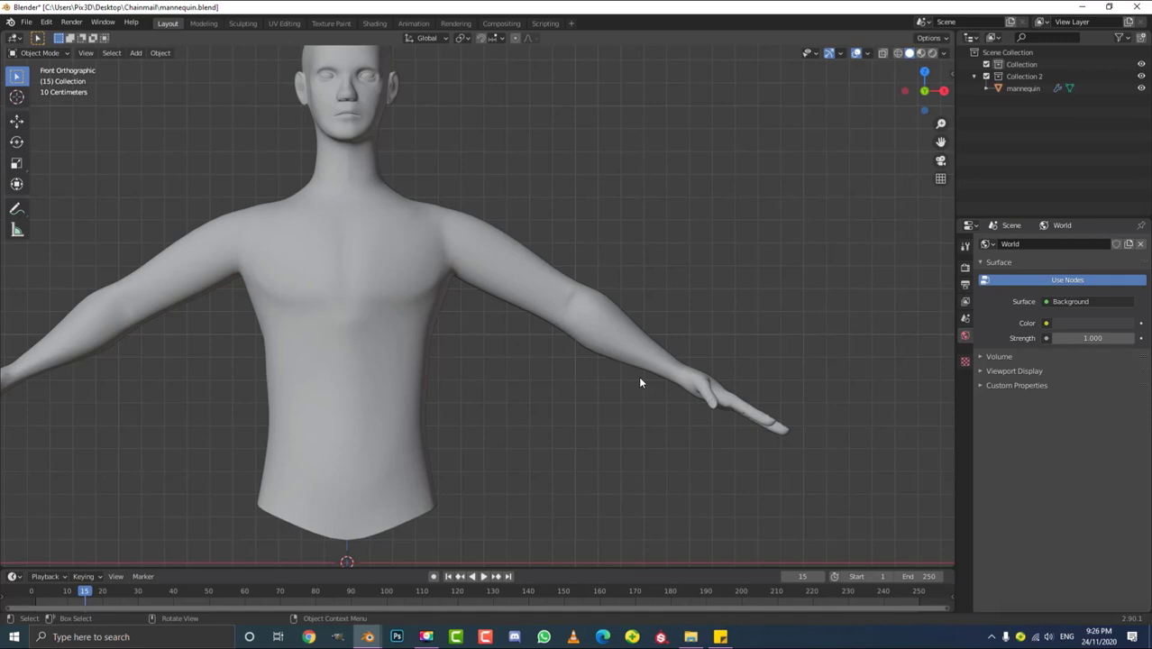
{"action": "scroll", "coordinate": [638, 376], "scroll_direction": "down", "scroll_amount": 2}
{"action": "middle_click_drag", "start_coordinate": [597, 353], "coordinate": [617, 268], "text": "shift"}
{"action": "left_click", "coordinate": [986, 76]}
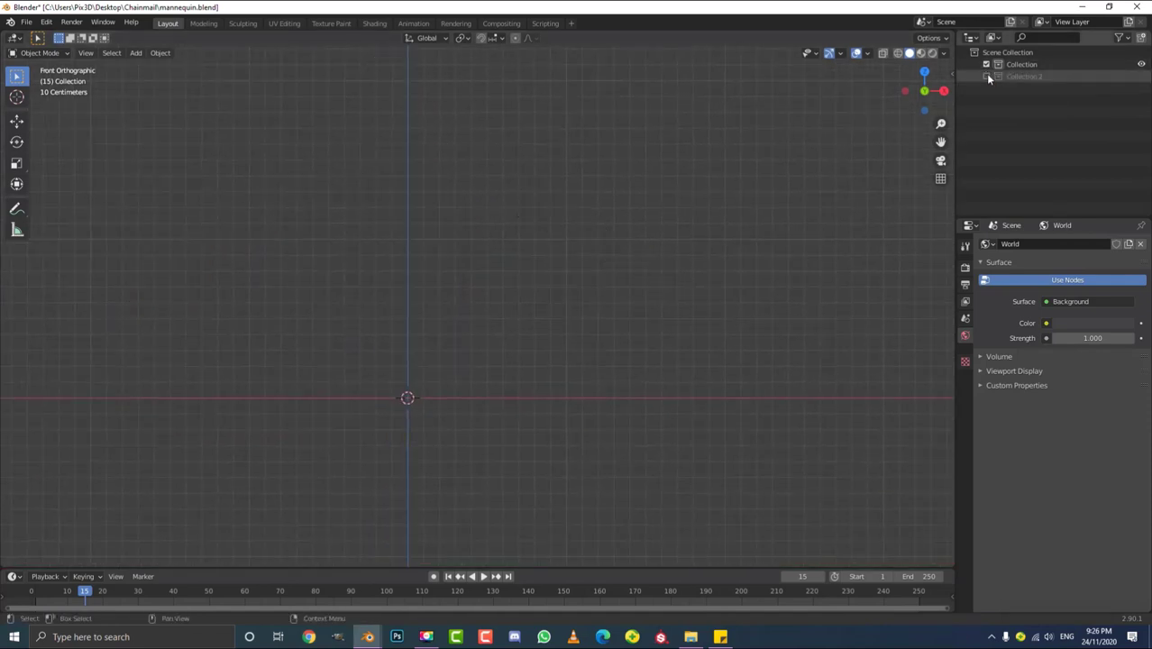
- Turn on the Screencast Keys display for the viewport
{"action": "middle_click_drag", "start_coordinate": [382, 370], "coordinate": [405, 344], "text": "shift"}
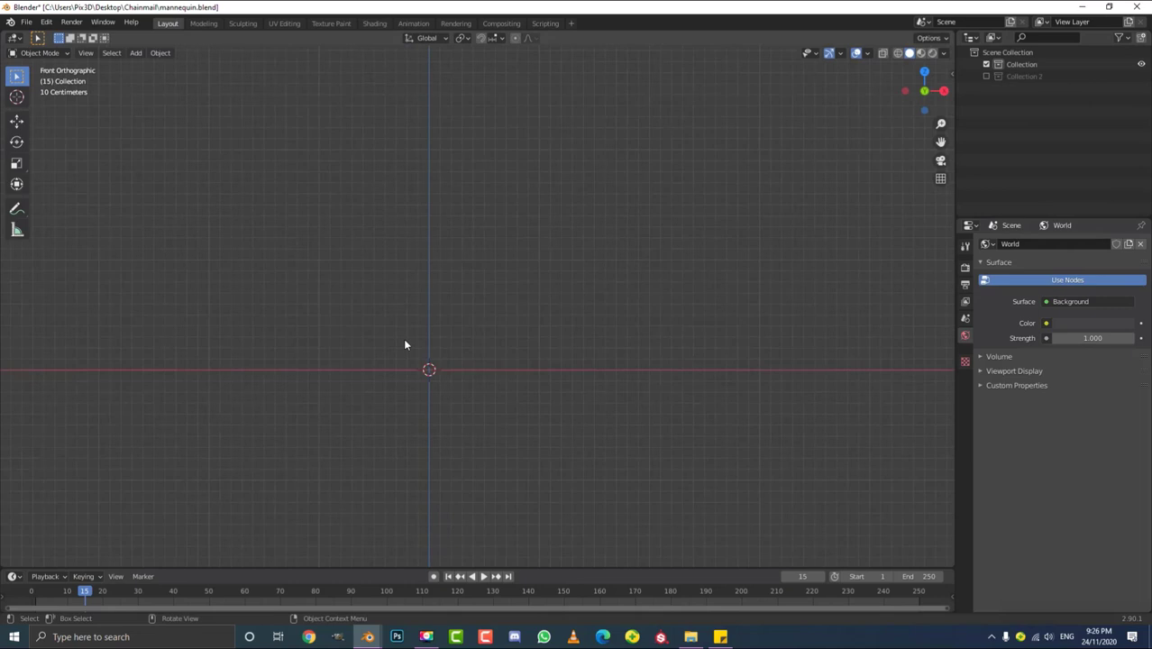
{"action": "key", "text": "Home"}
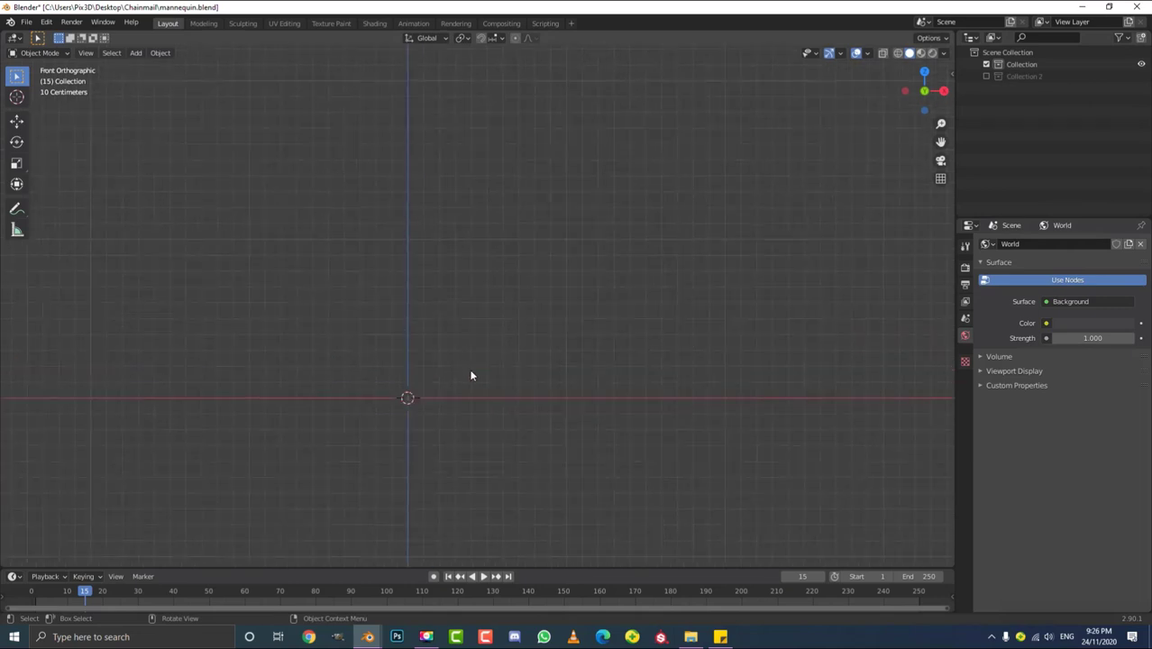
{"action": "scroll", "coordinate": [465, 388], "scroll_direction": "up", "scroll_amount": 1}
{"action": "middle_click_drag", "start_coordinate": [464, 393], "coordinate": [491, 347], "text": "shift"}
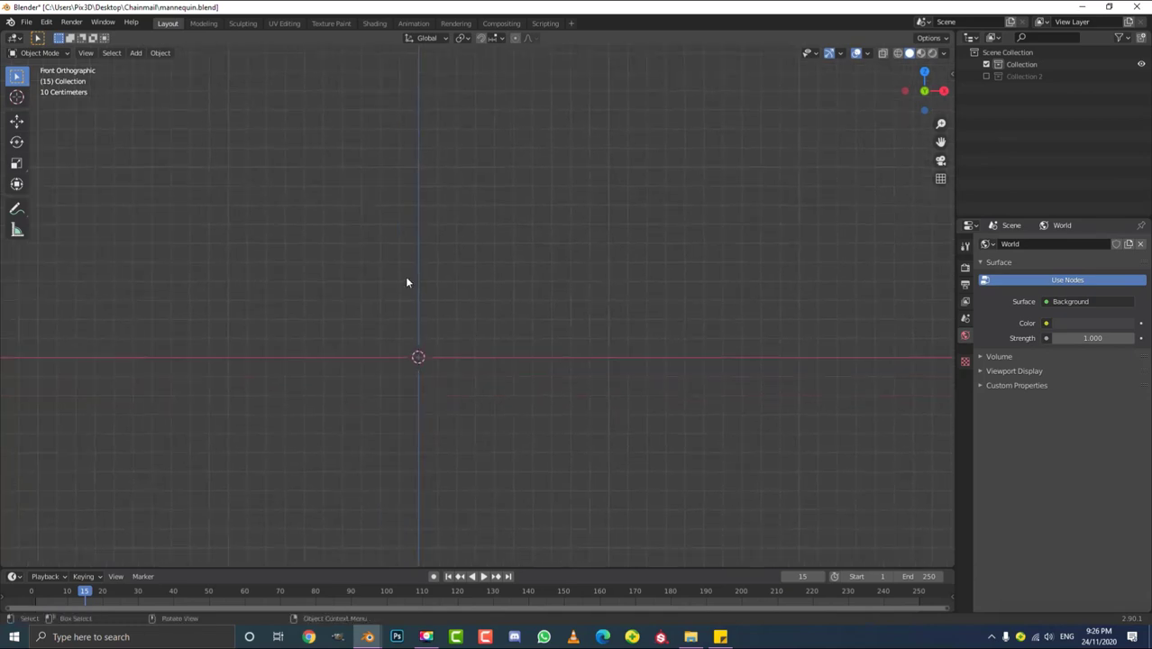
{"action": "key", "text": "n"}
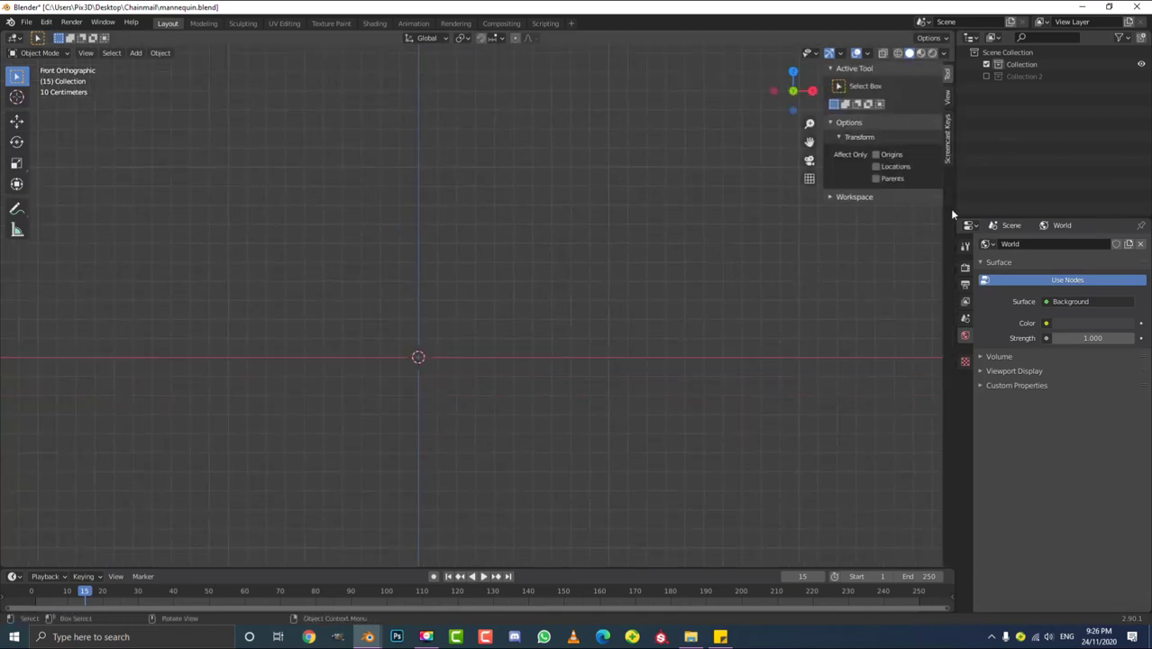
{"action": "left_click", "coordinate": [946, 139]}
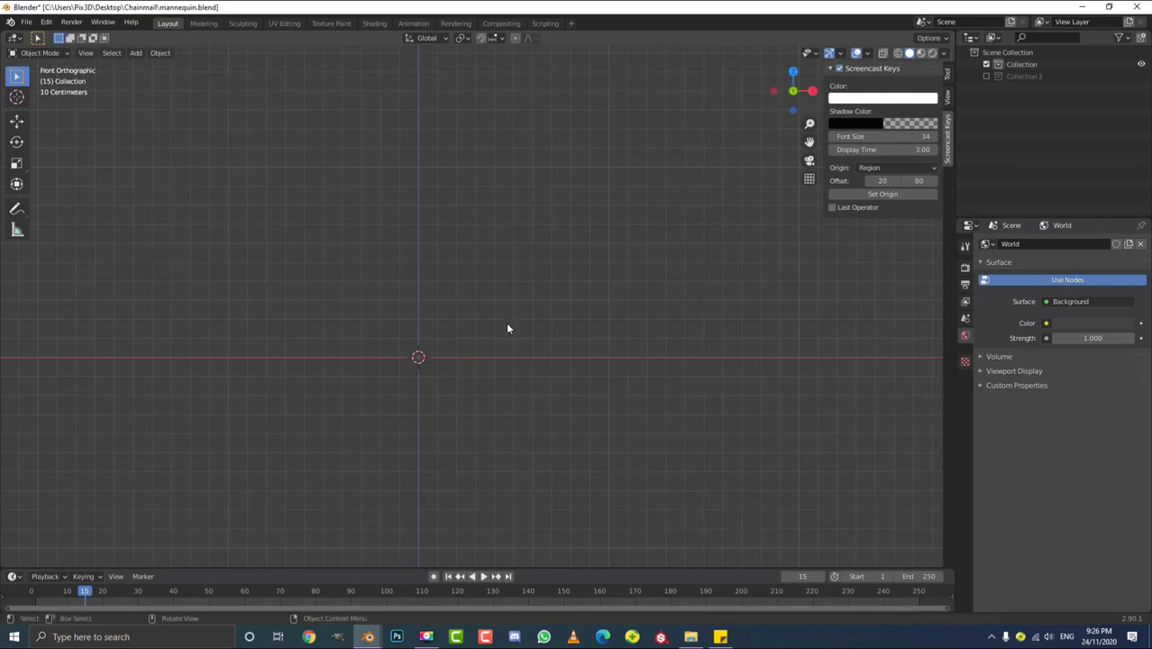
{"action": "key", "text": "n"}
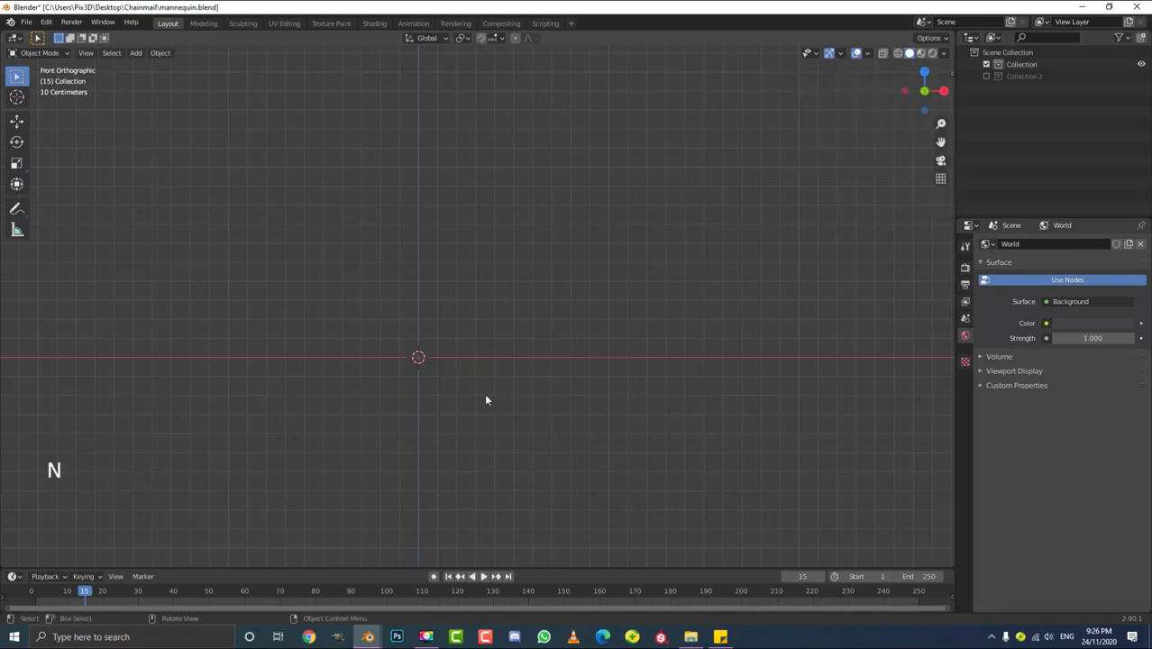
- Add a torus mesh at the world origin
{"action": "scroll", "coordinate": [486, 400], "scroll_direction": "up", "scroll_amount": 2}
{"action": "middle_click_drag", "start_coordinate": [438, 429], "coordinate": [483, 394], "text": "shift"}
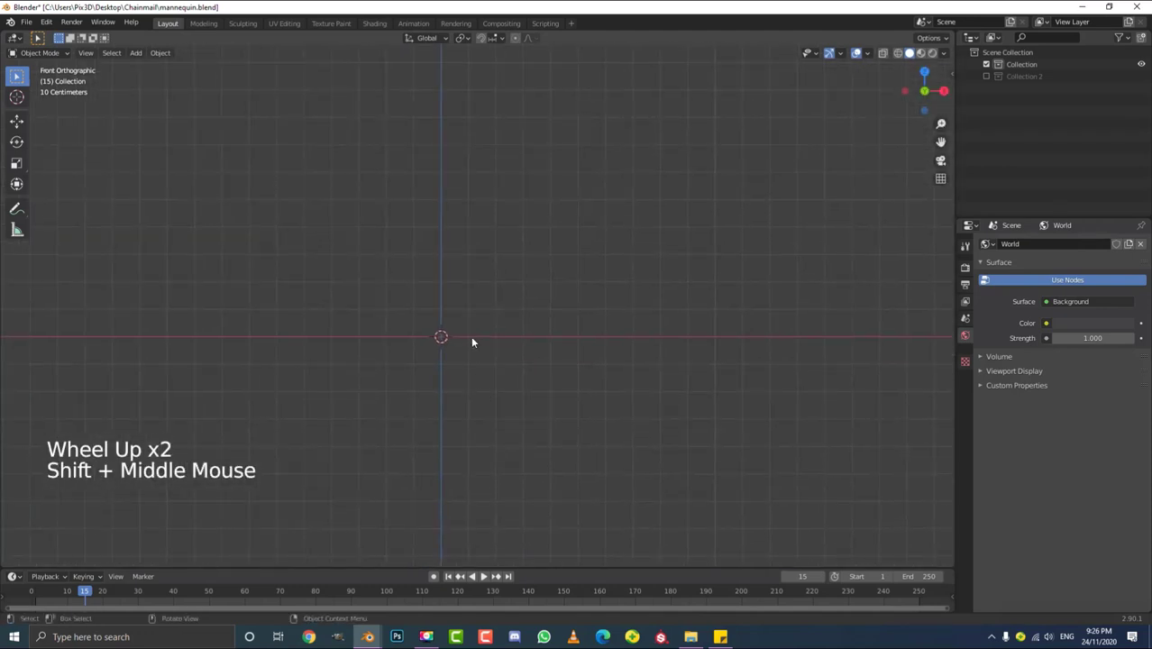
{"action": "key", "text": "shift+a"}
{"action": "mouse_move", "coordinate": [448, 343]}
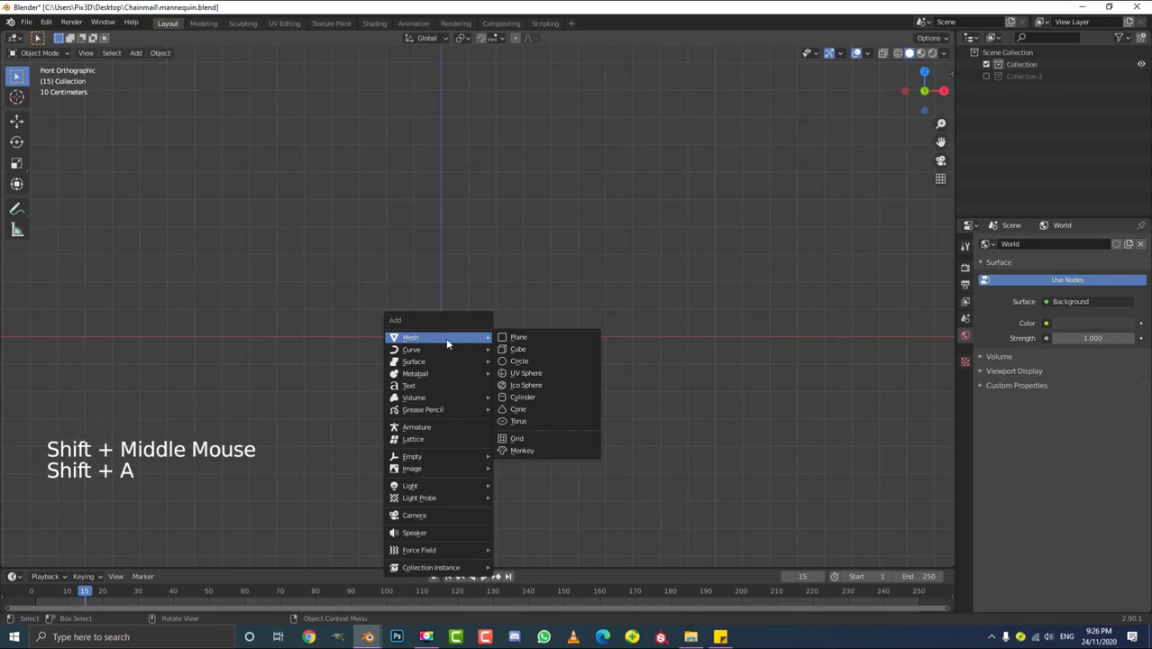
{"action": "left_click", "coordinate": [526, 421]}
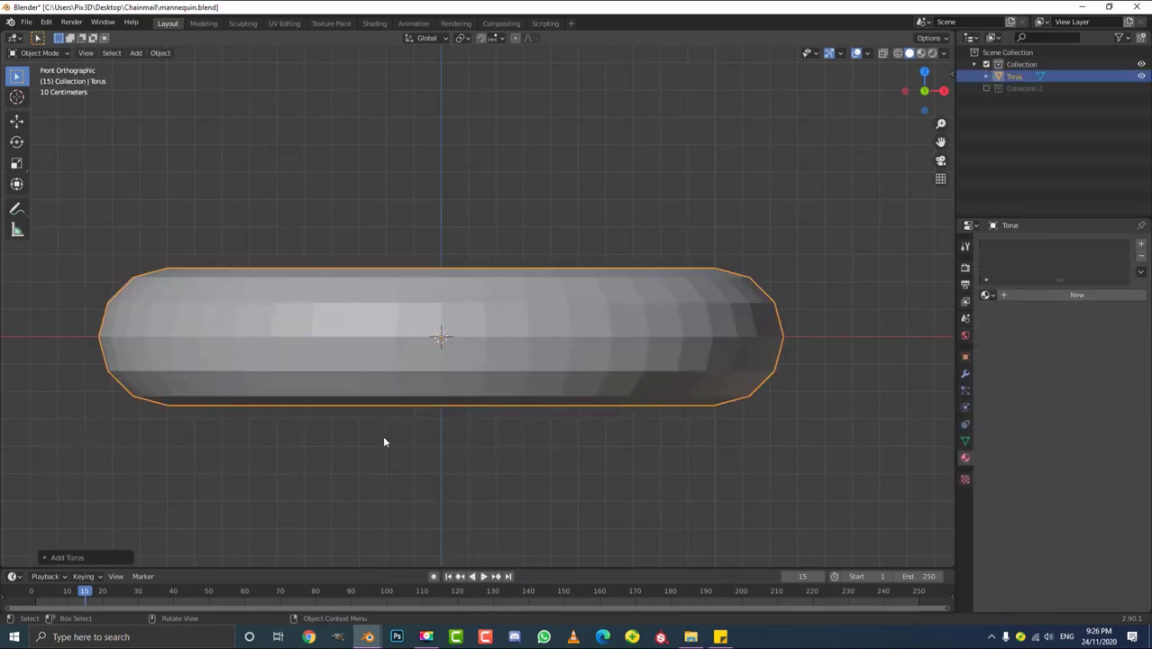
- Set the new torus to 11 major segments and 7 minor segments
{"action": "left_click", "coordinate": [46, 558]}
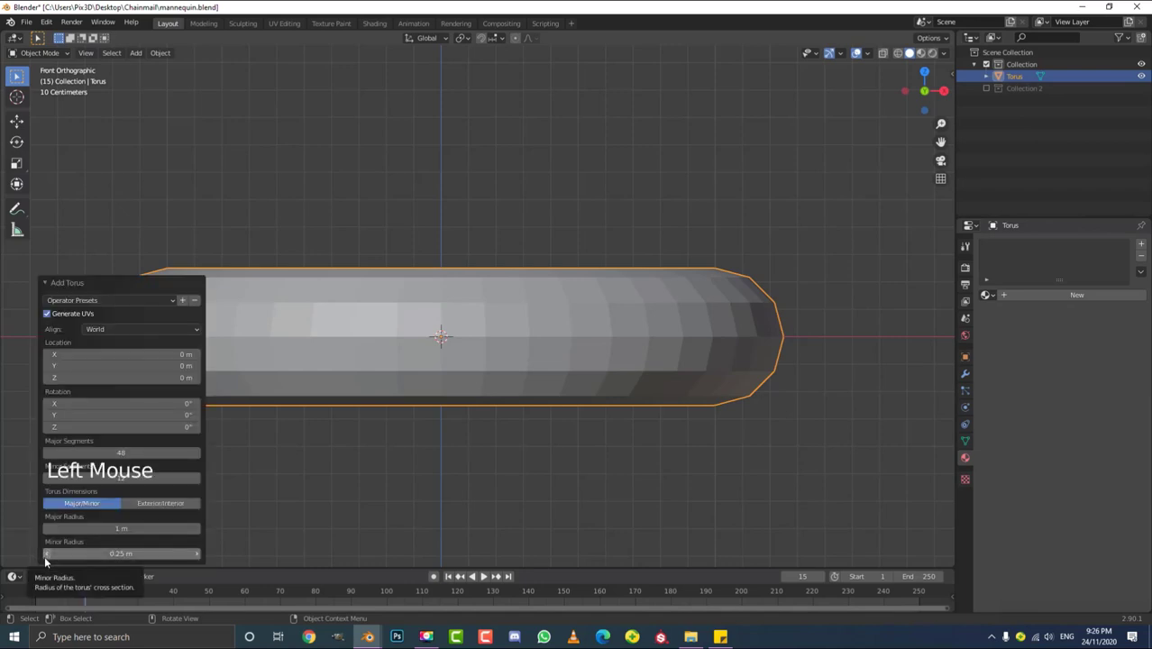
{"action": "left_click", "coordinate": [102, 452]}
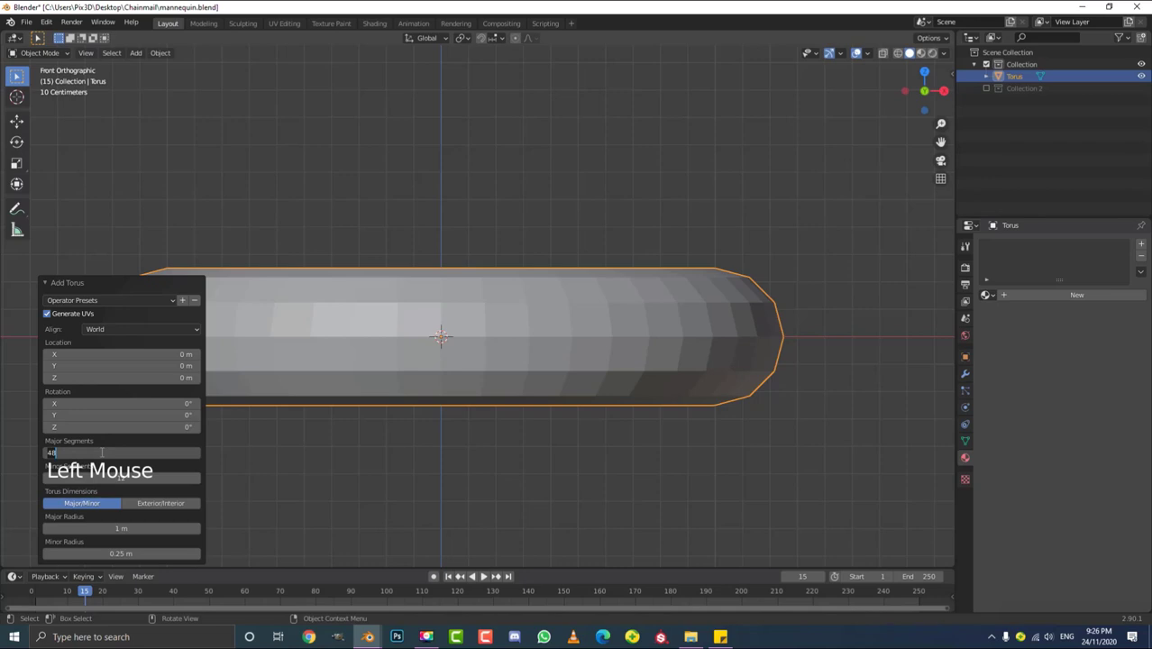
{"action": "type", "text": "11"}
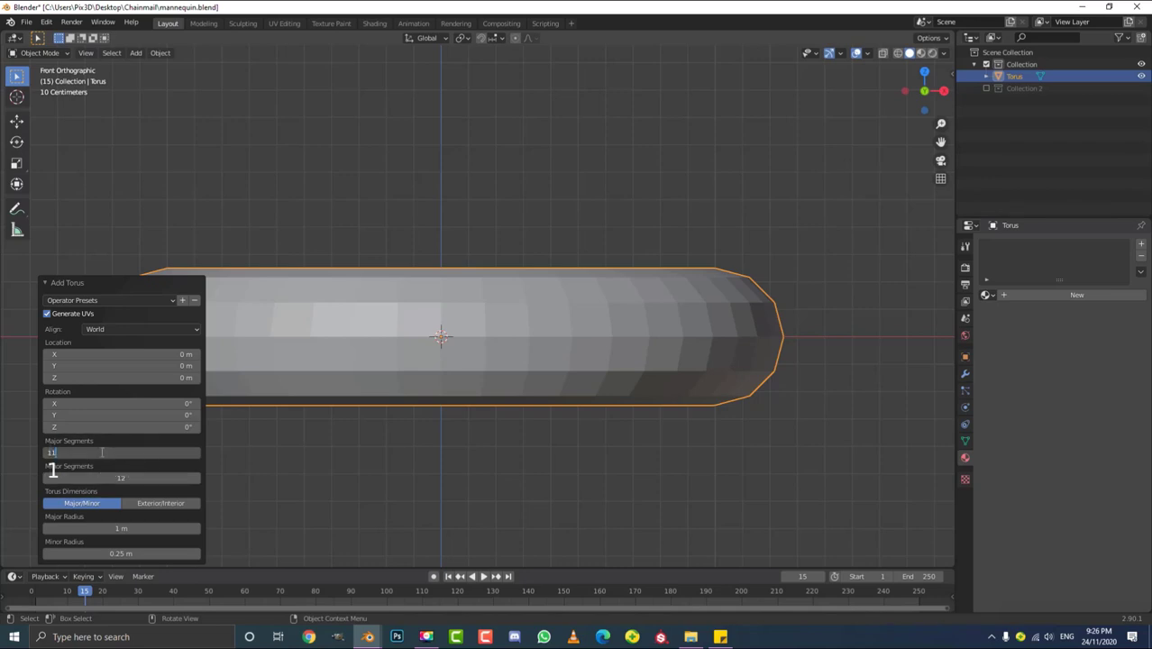
{"action": "key", "text": "Return"}
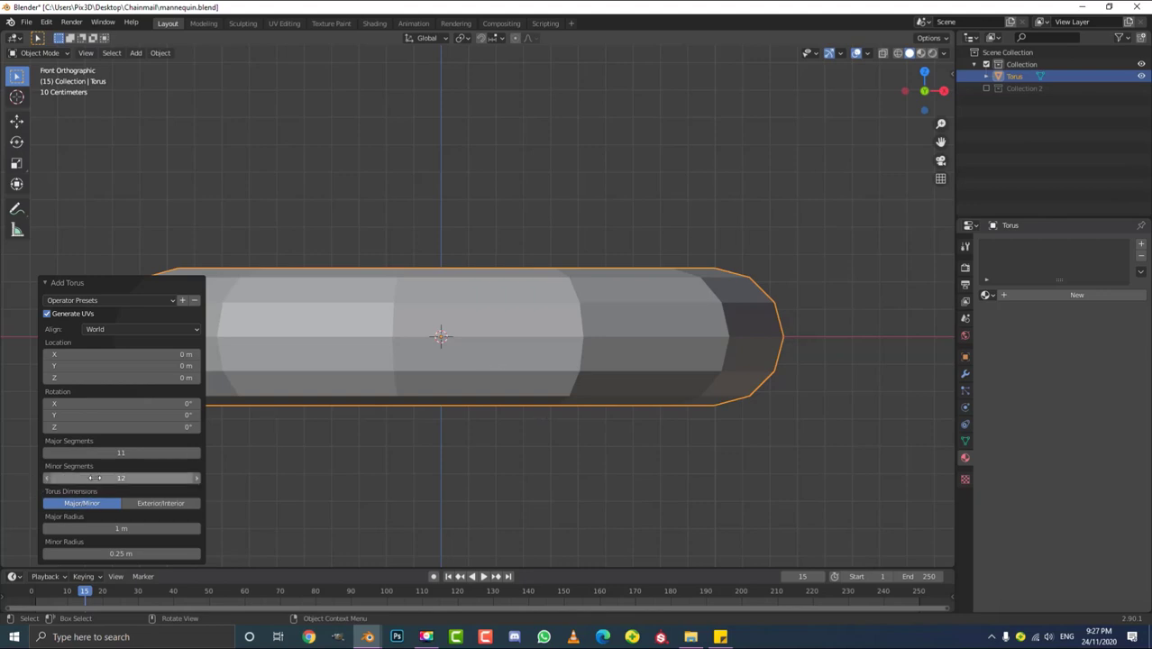
{"action": "left_click", "coordinate": [51, 478]}
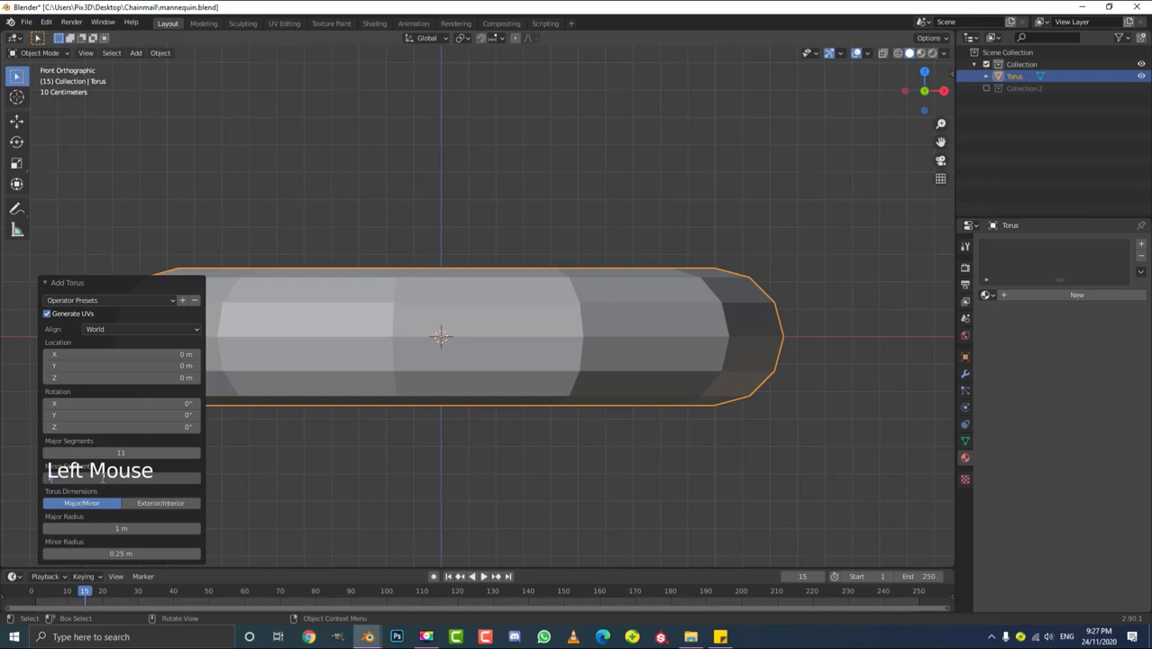
{"action": "left_click_drag", "start_coordinate": [51, 477], "coordinate": [81, 477]}
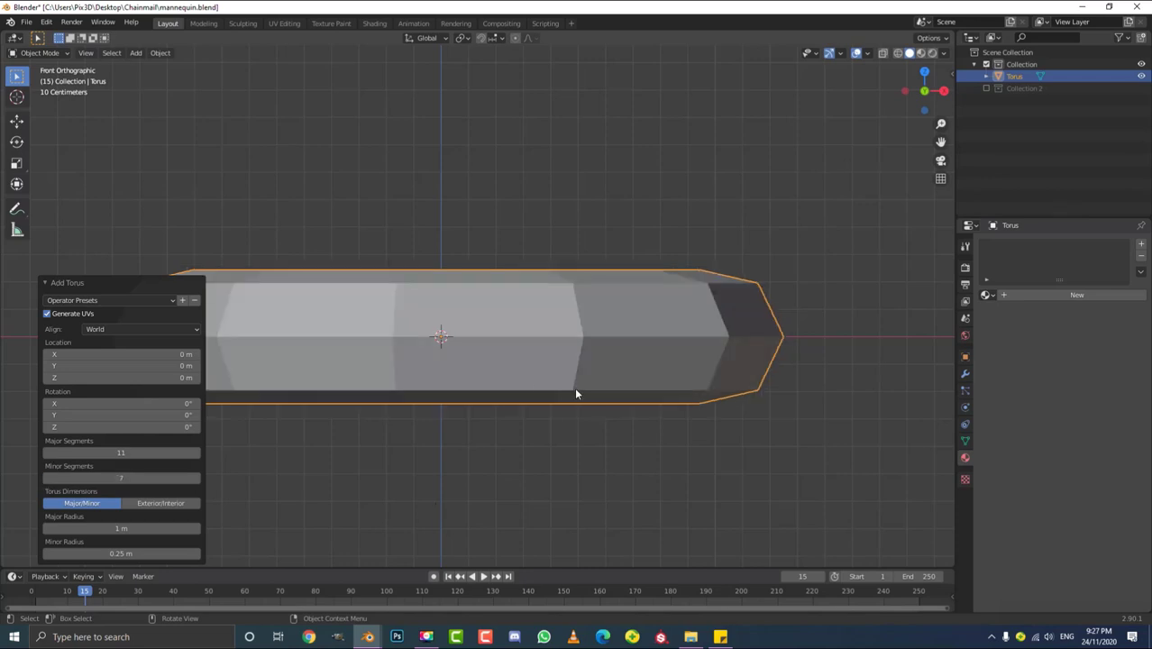
{"action": "scroll", "coordinate": [541, 387], "scroll_direction": "down", "scroll_amount": 3}
{"action": "mouse_move", "coordinate": [491, 387]}
{"action": "middle_mouse_down"}
{"action": "mouse_move", "coordinate": [502, 363]}
{"action": "mouse_move", "coordinate": [489, 399]}
{"action": "mouse_move", "coordinate": [540, 398]}
{"action": "mouse_move", "coordinate": [522, 425]}
{"action": "mouse_move", "coordinate": [267, 344]}
{"action": "middle_mouse_up"}
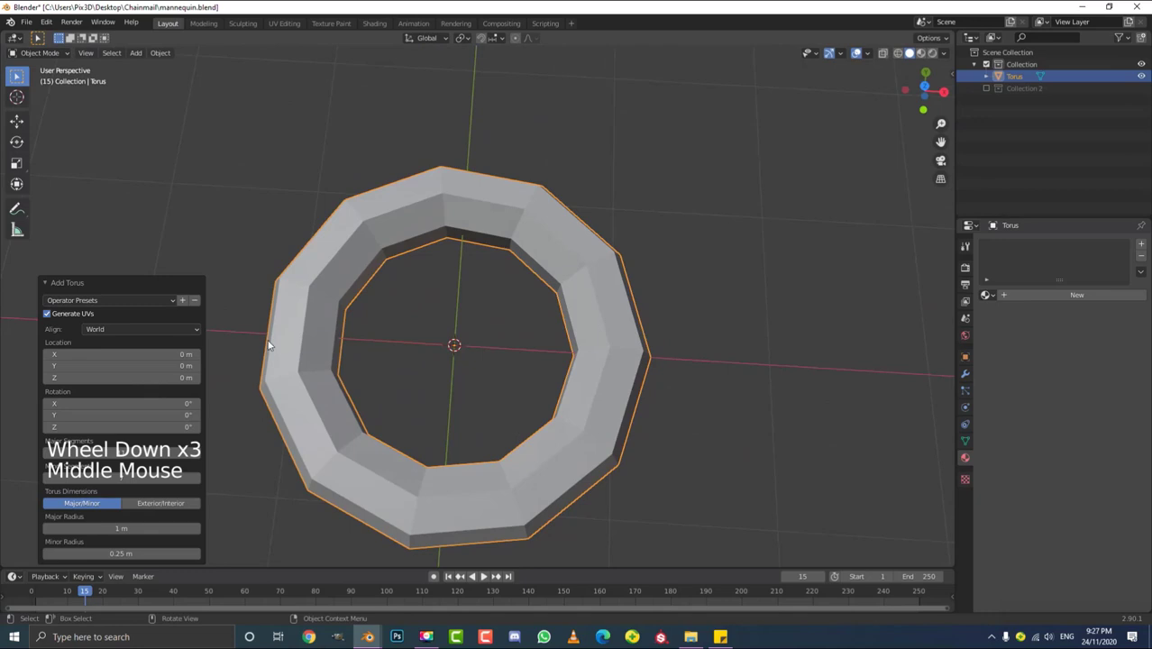
- Thin the torus ring's cross-section in Edit Mode with Shrink/Fatten by about -0.11 m
{"action": "left_click", "coordinate": [50, 282]}
{"action": "scroll", "coordinate": [635, 371], "scroll_direction": "down", "scroll_amount": 2}
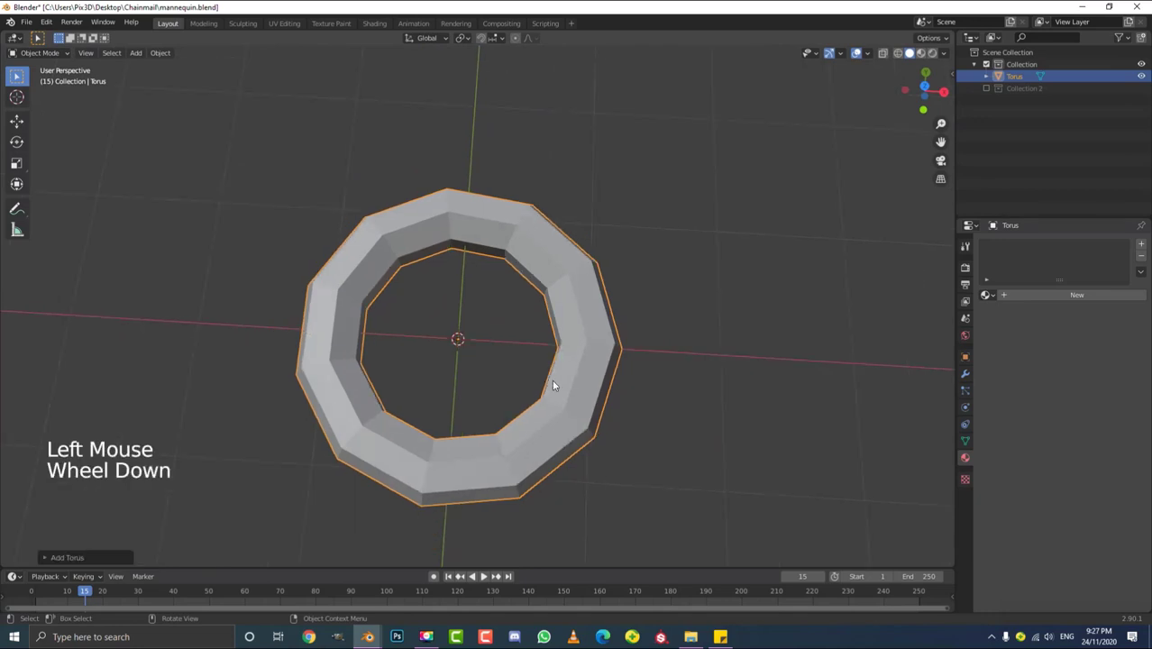
{"action": "middle_click_drag", "start_coordinate": [552, 379], "coordinate": [537, 360]}
{"action": "key", "text": "Tab"}
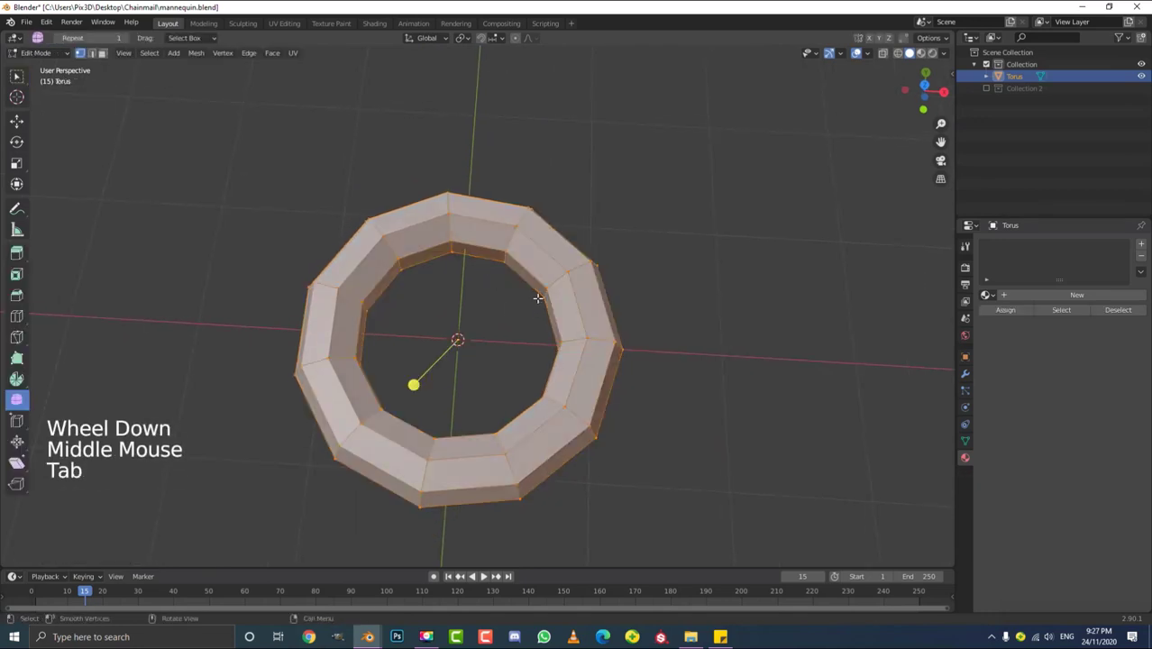
{"action": "middle_click_drag", "start_coordinate": [538, 302], "coordinate": [519, 330]}
{"action": "scroll", "coordinate": [699, 391], "scroll_direction": "up", "scroll_amount": 2}
{"action": "key", "text": "alt"}
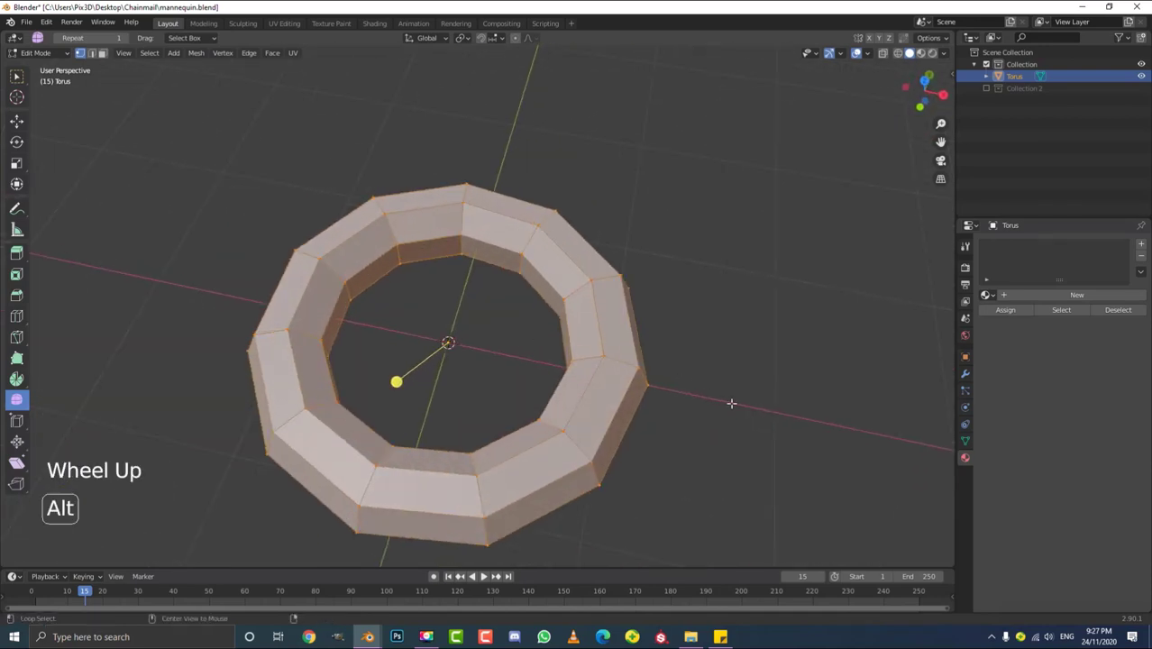
{"action": "key", "text": "alt+s"}
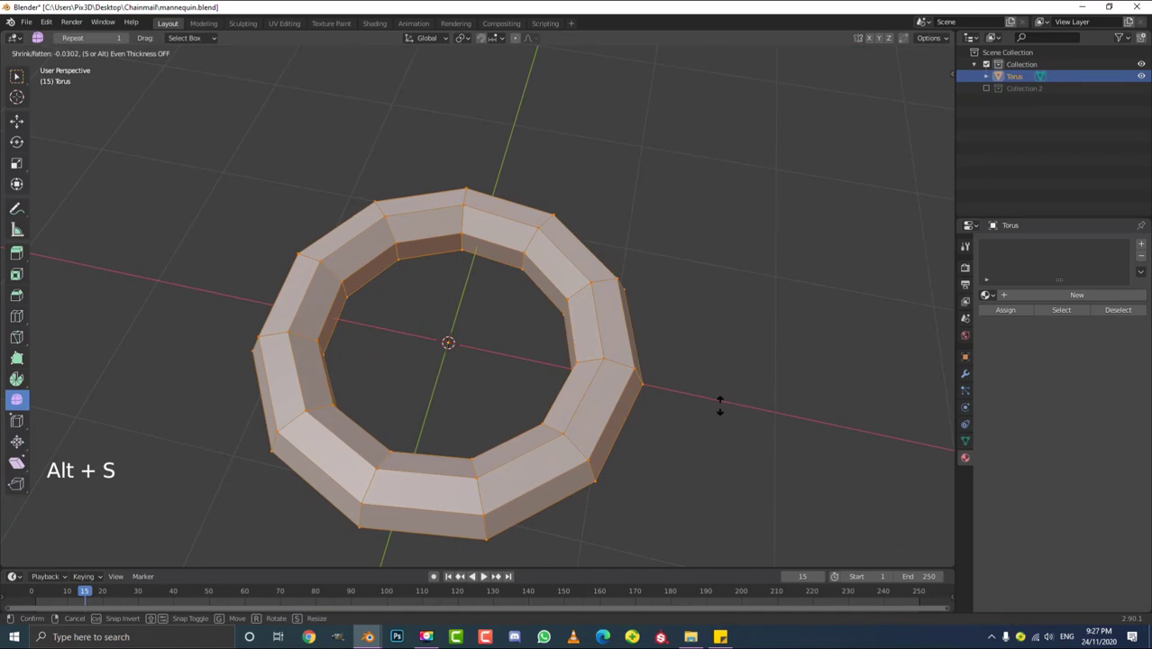
{"action": "scroll", "coordinate": [717, 403], "scroll_direction": "down", "scroll_amount": 5}
{"action": "middle_click_drag", "start_coordinate": [717, 403], "coordinate": [701, 424]}
{"action": "scroll", "coordinate": [702, 424], "scroll_direction": "up", "scroll_amount": 4}
{"action": "key", "text": "alt+s"}
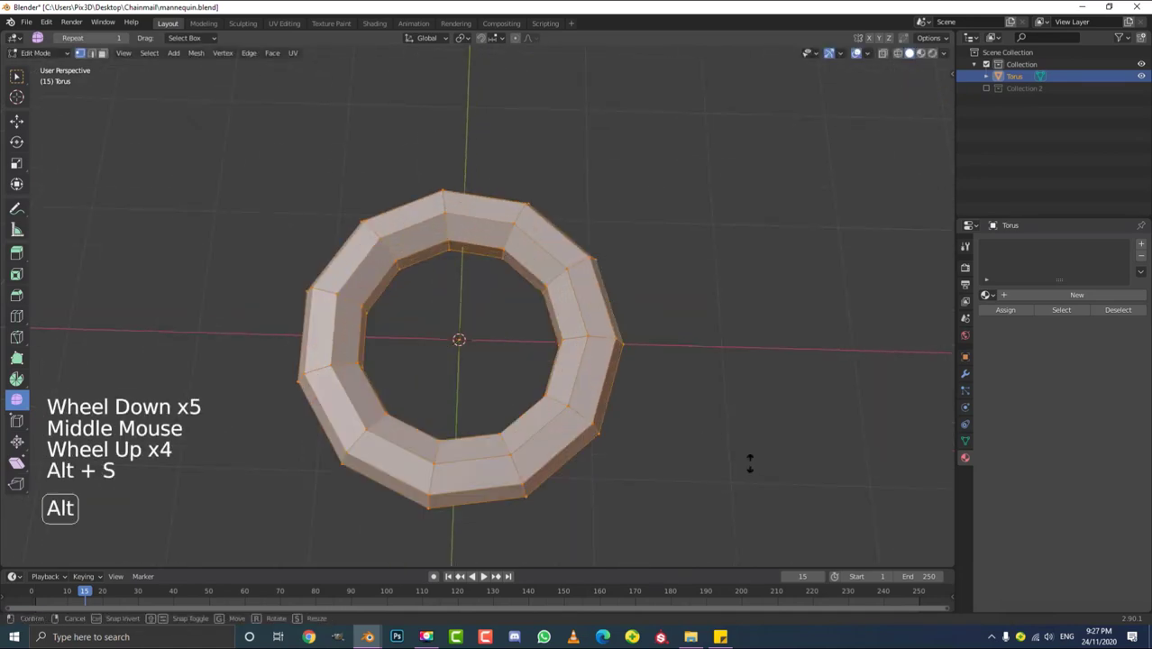
{"action": "key", "text": "shift"}
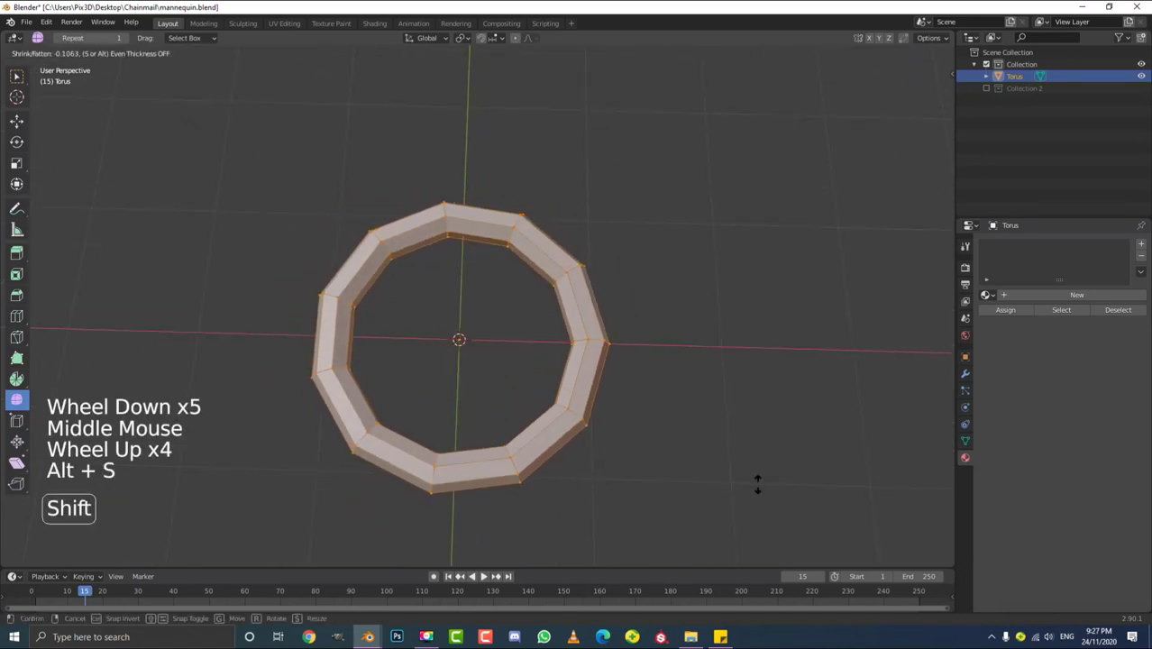
{"action": "left_click", "coordinate": [757, 484]}
{"action": "scroll", "coordinate": [606, 368], "scroll_direction": "down", "scroll_amount": 2}
{"action": "key", "text": "KP_7"}
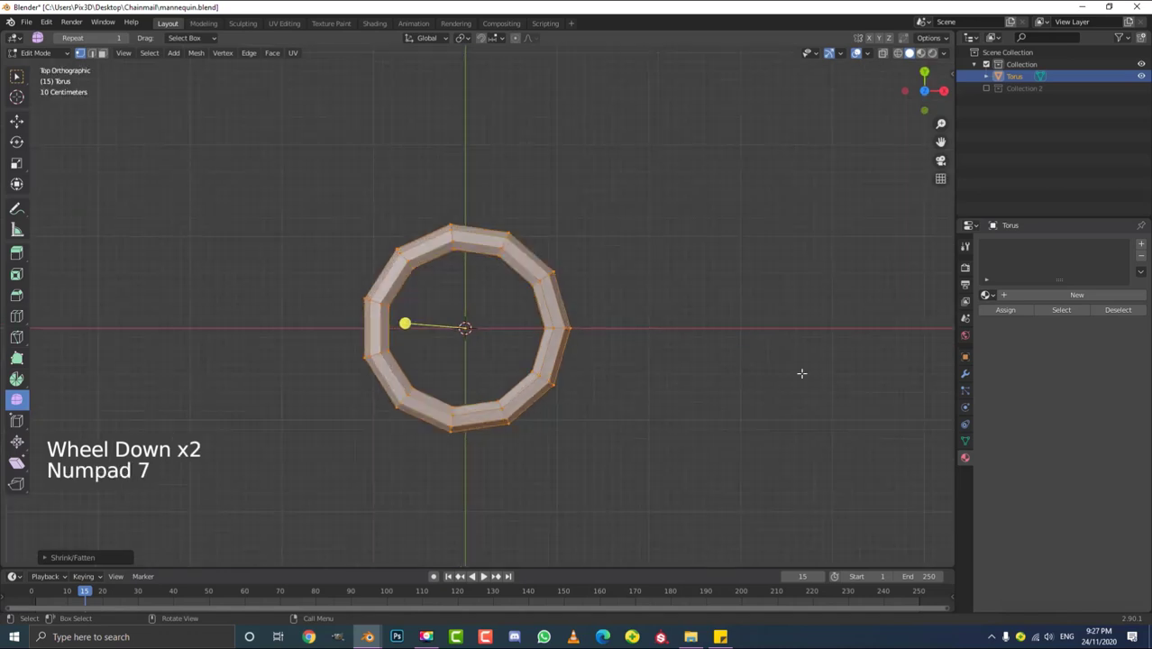
{"action": "scroll", "coordinate": [802, 373], "scroll_direction": "up", "scroll_amount": 2}
{"action": "key", "text": "alt+s"}
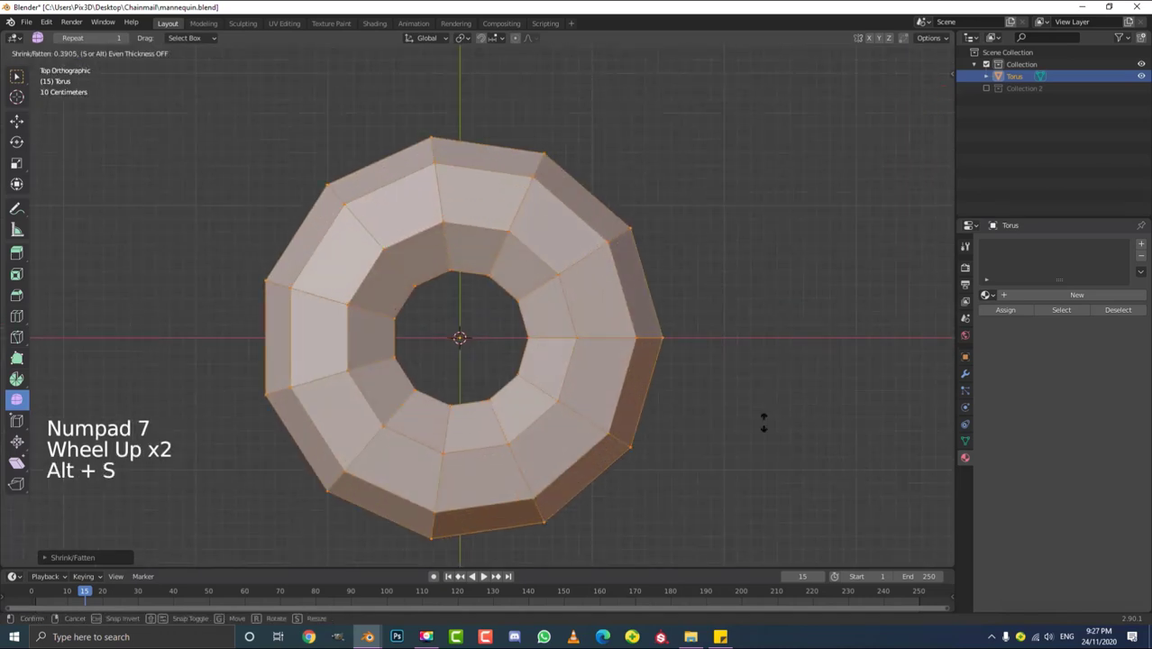
{"action": "right_click", "coordinate": [763, 422]}
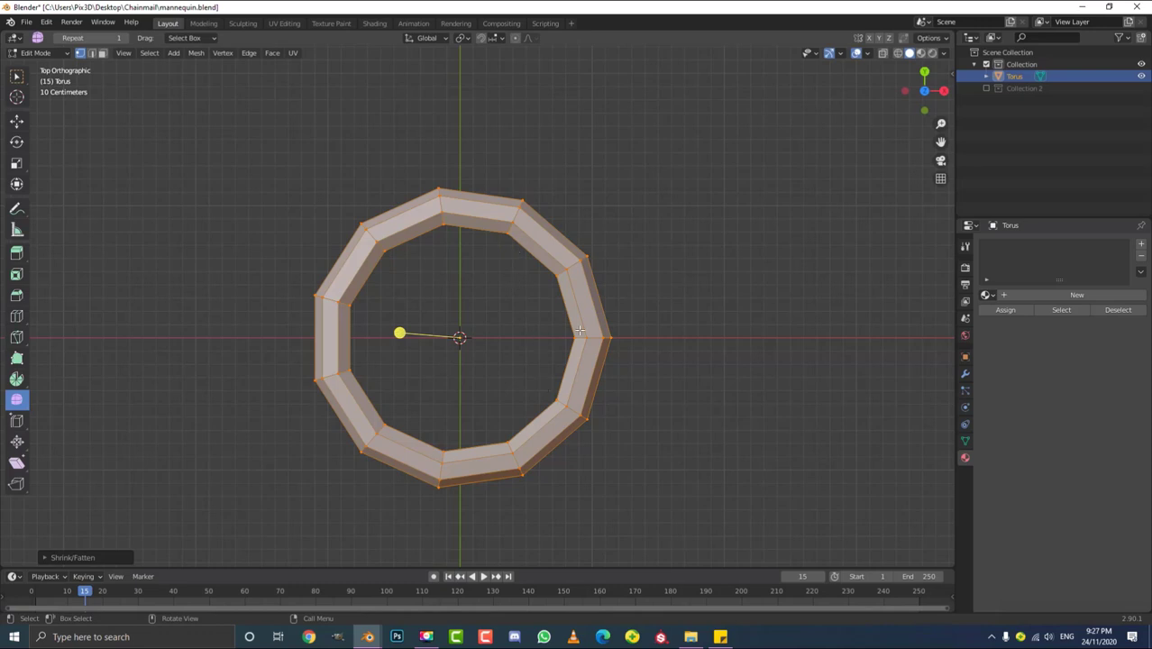
- Return the torus ring to Object Mode and apply Shade Smooth to it
{"action": "key", "text": "Tab"}
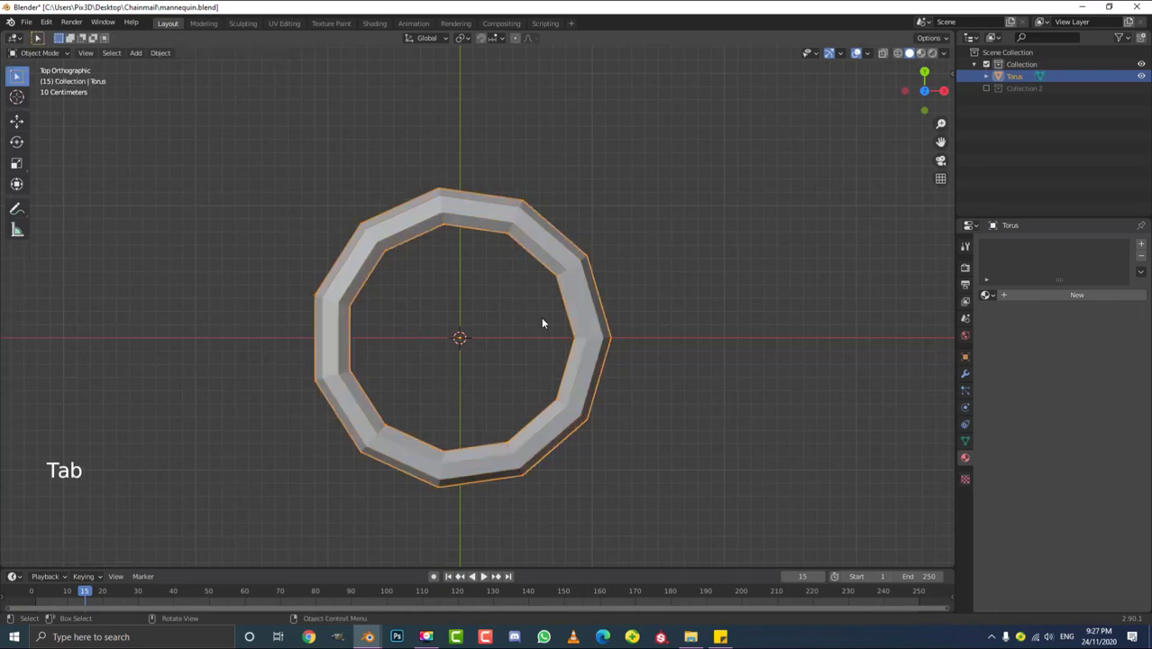
{"action": "left_click", "coordinate": [160, 53]}
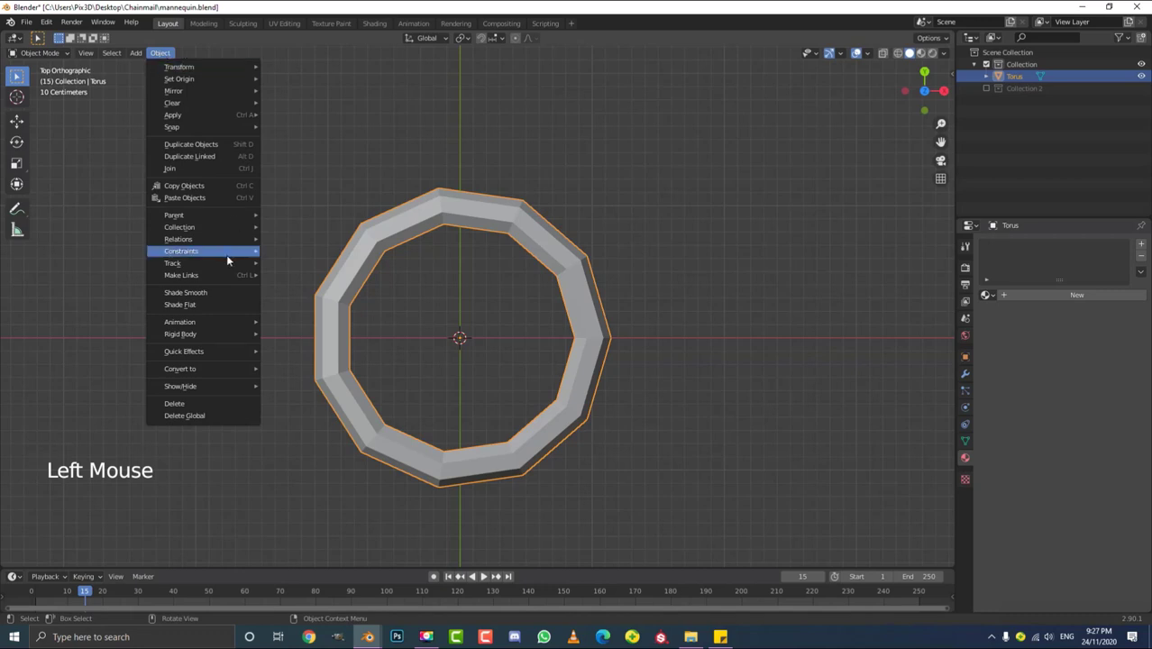
{"action": "left_click", "coordinate": [192, 293]}
{"action": "scroll", "coordinate": [615, 305], "scroll_direction": "down", "scroll_amount": 2}
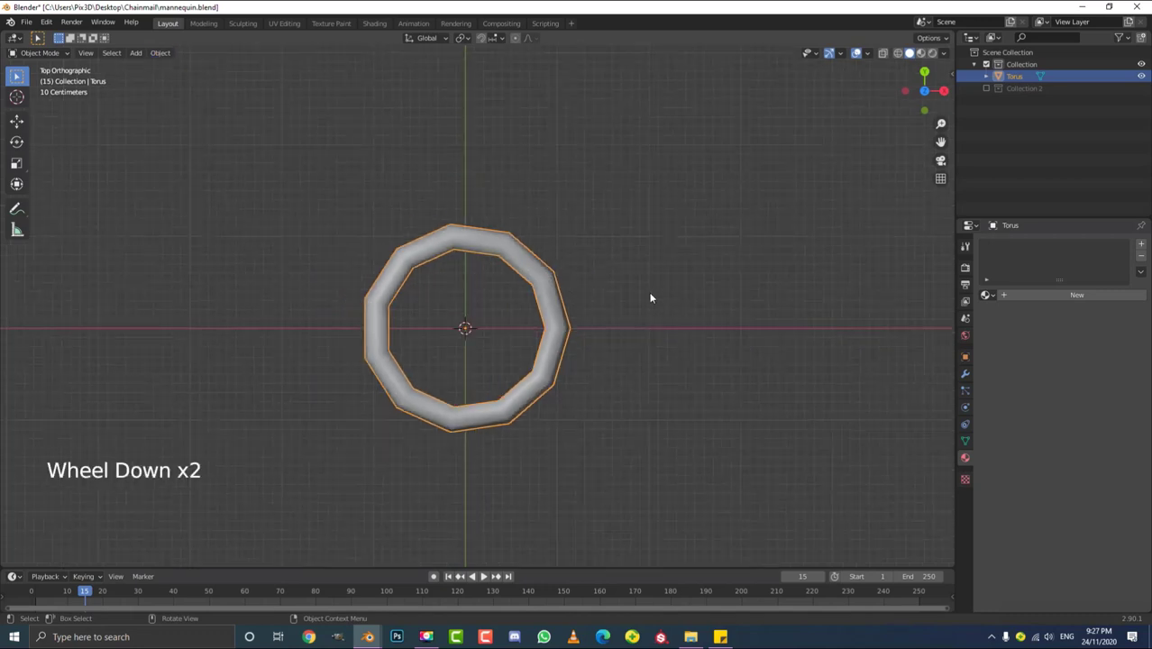
- Rotate the whole ring mesh by about -67° in the right side view within Edit Mode so it stands tilted
{"action": "middle_click", "coordinate": [534, 269]}
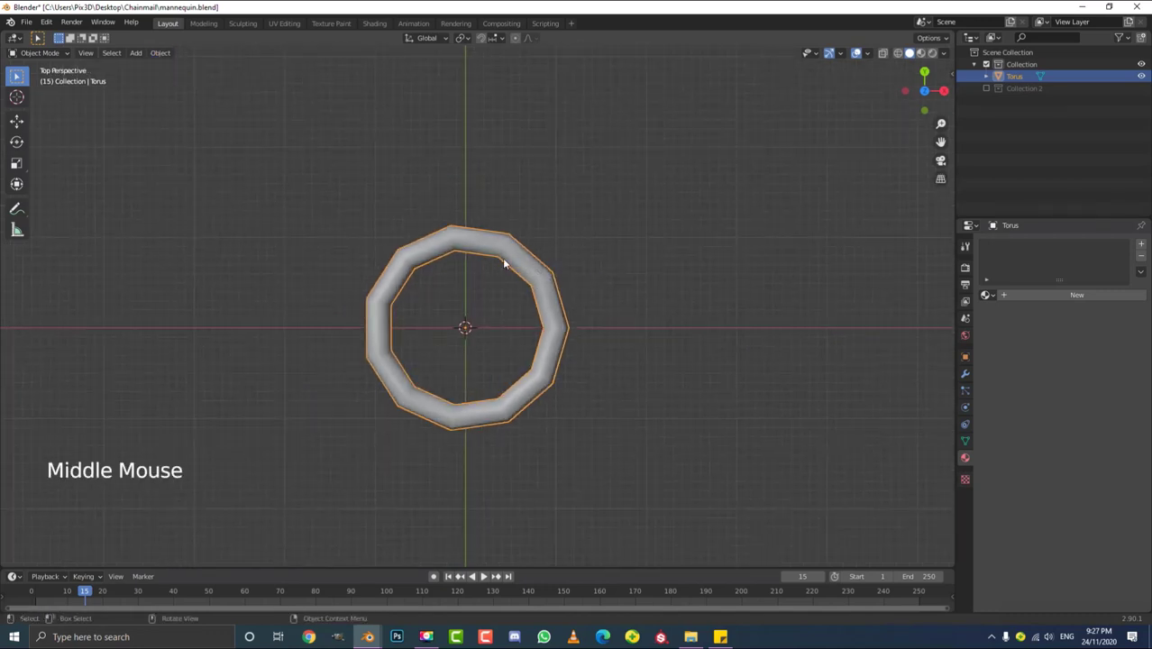
{"action": "scroll", "coordinate": [512, 268], "scroll_direction": "up", "scroll_amount": 1}
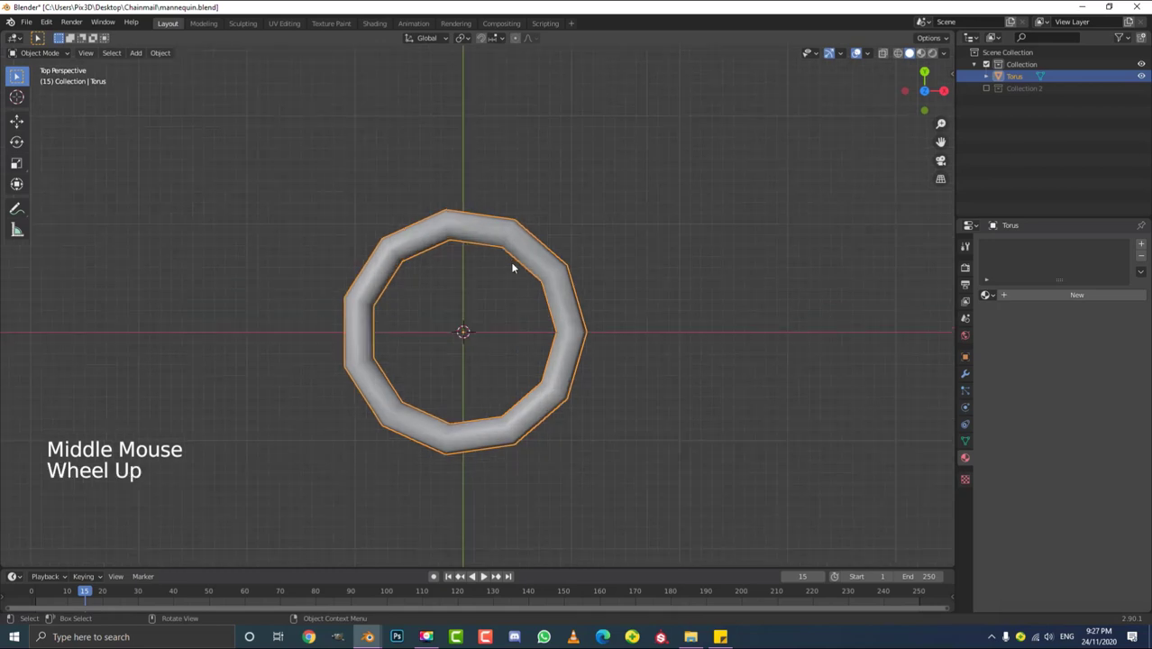
{"action": "key", "text": "KP_3"}
{"action": "left_click", "coordinate": [479, 331]}
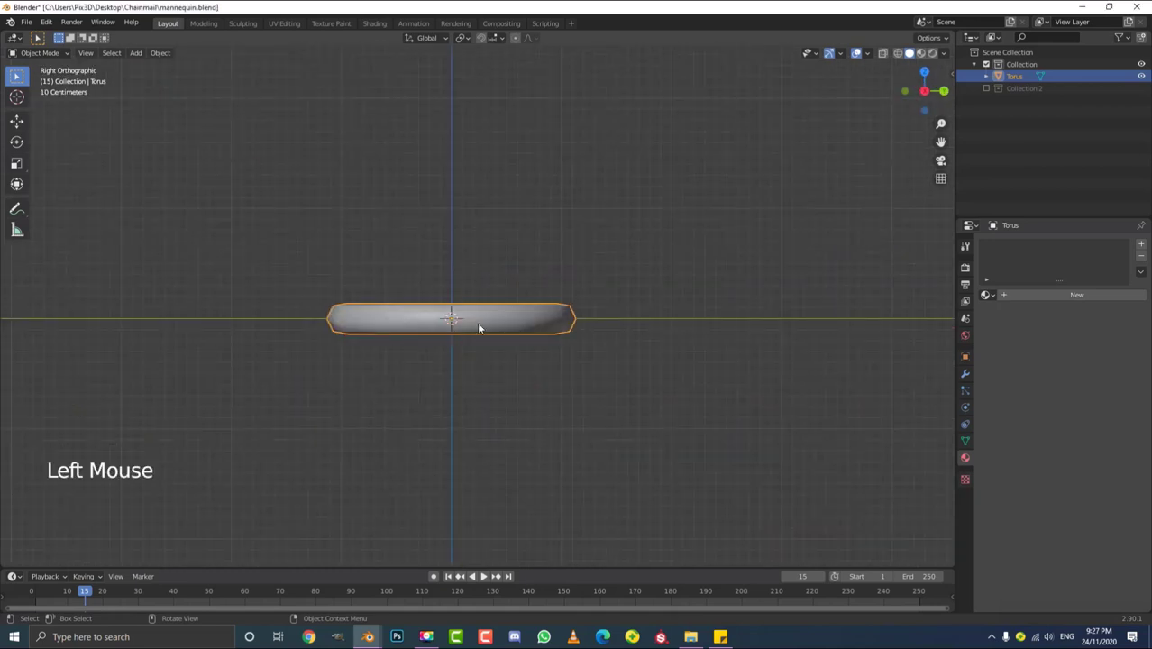
{"action": "scroll", "coordinate": [479, 333], "scroll_direction": "up", "scroll_amount": 2}
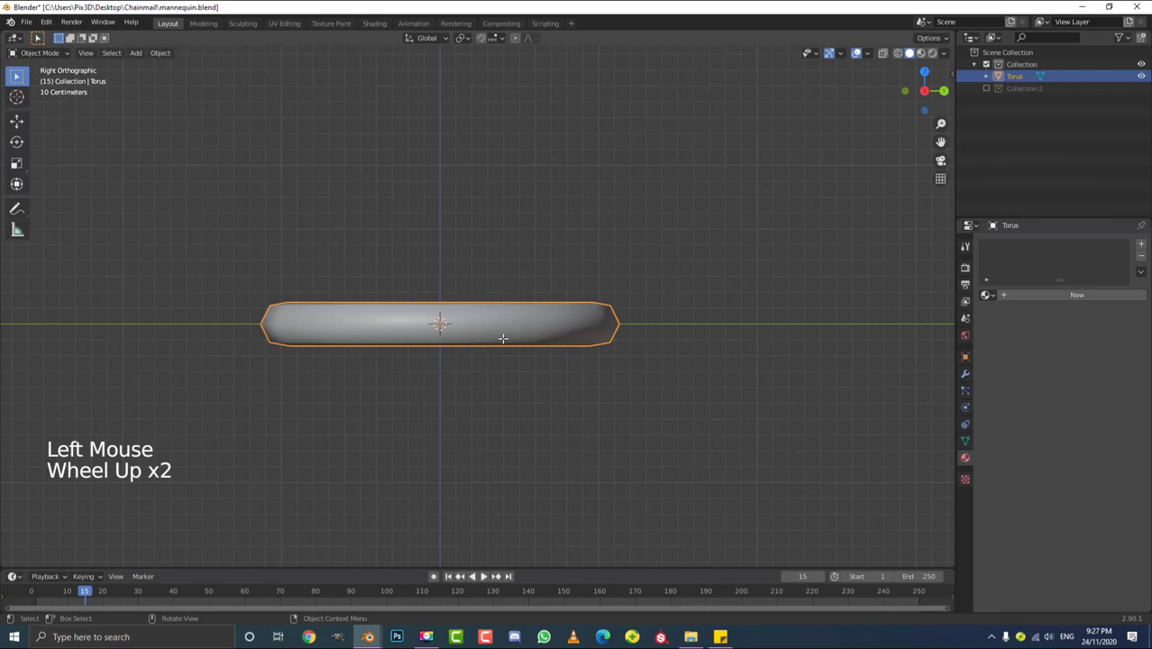
{"action": "key", "text": "Tab"}
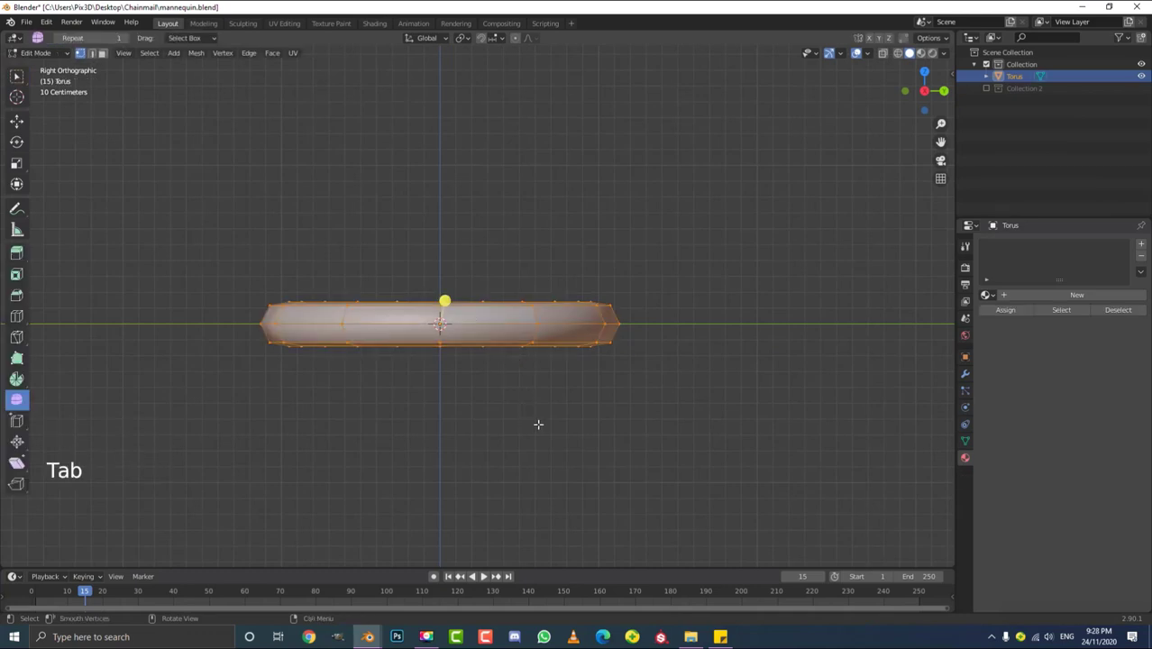
{"action": "key", "text": "r"}
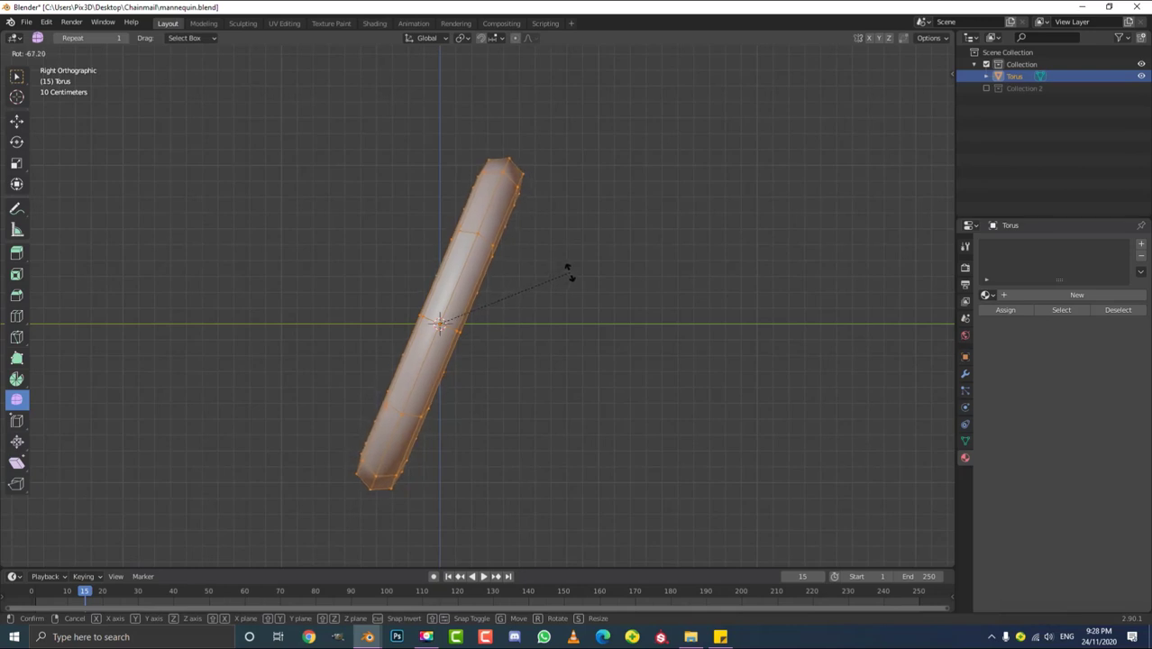
{"action": "left_click", "coordinate": [567, 268]}
{"action": "middle_click_drag", "start_coordinate": [476, 341], "coordinate": [480, 290]}
{"action": "key", "text": "KP_3"}
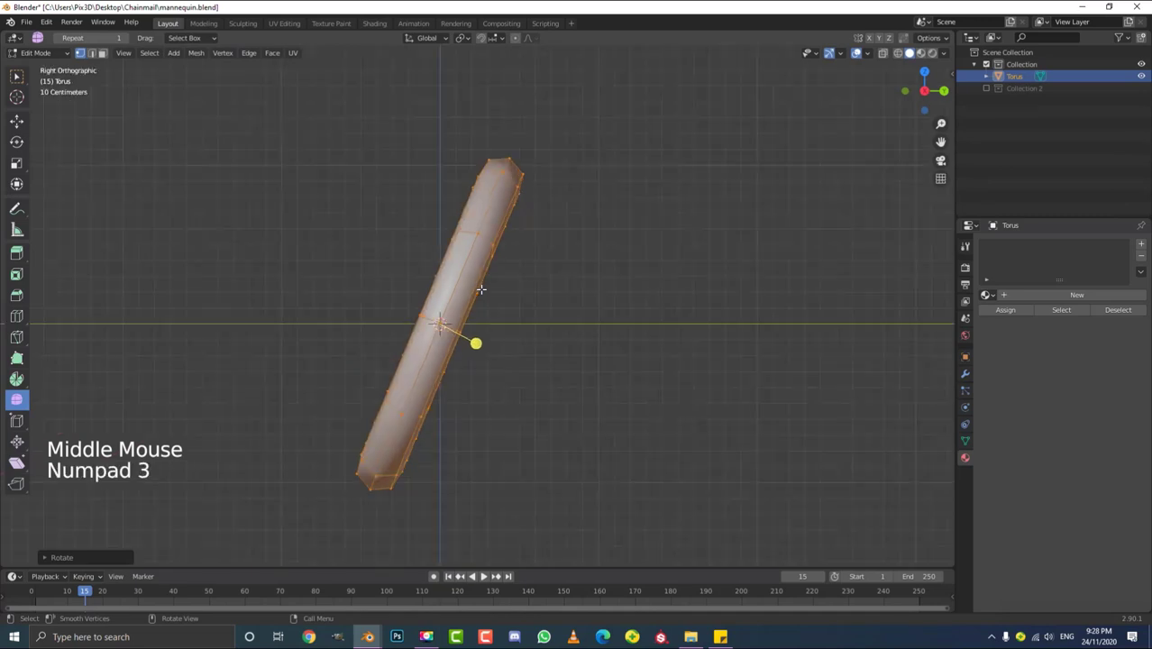
- Duplicate the ring mesh above the original and rotate the copy to lean the opposite way
{"action": "key", "text": "shift+d"}
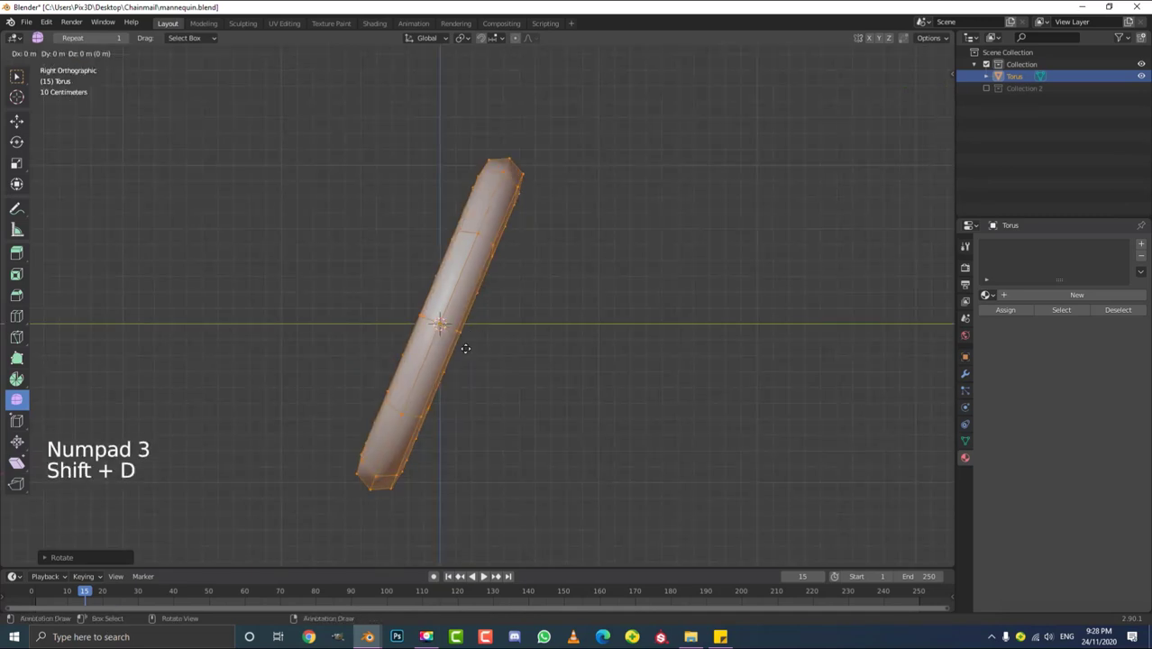
{"action": "left_click", "coordinate": [476, 145]}
{"action": "scroll", "coordinate": [398, 213], "scroll_direction": "down", "scroll_amount": 4}
{"action": "key", "text": "r"}
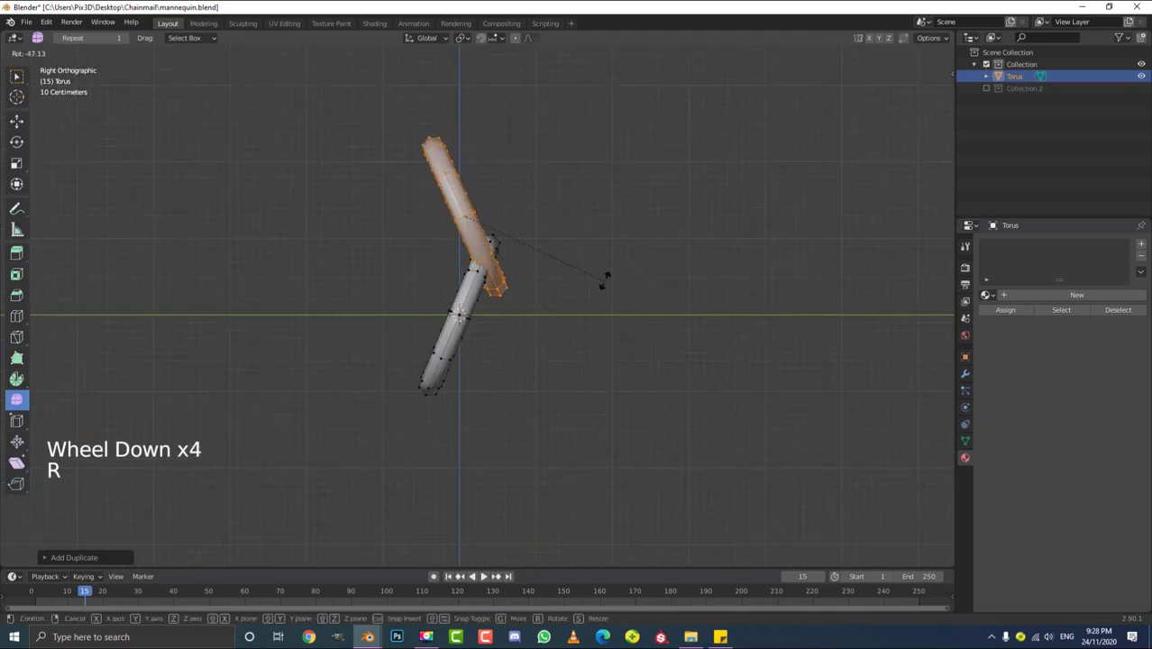
{"action": "left_click", "coordinate": [602, 263]}
{"action": "scroll", "coordinate": [559, 270], "scroll_direction": "up", "scroll_amount": 3}
- Select all linked geometry of the upper ring and move it slightly in Y and Z to interlock with the lower ring
{"action": "left_click", "coordinate": [520, 300]}
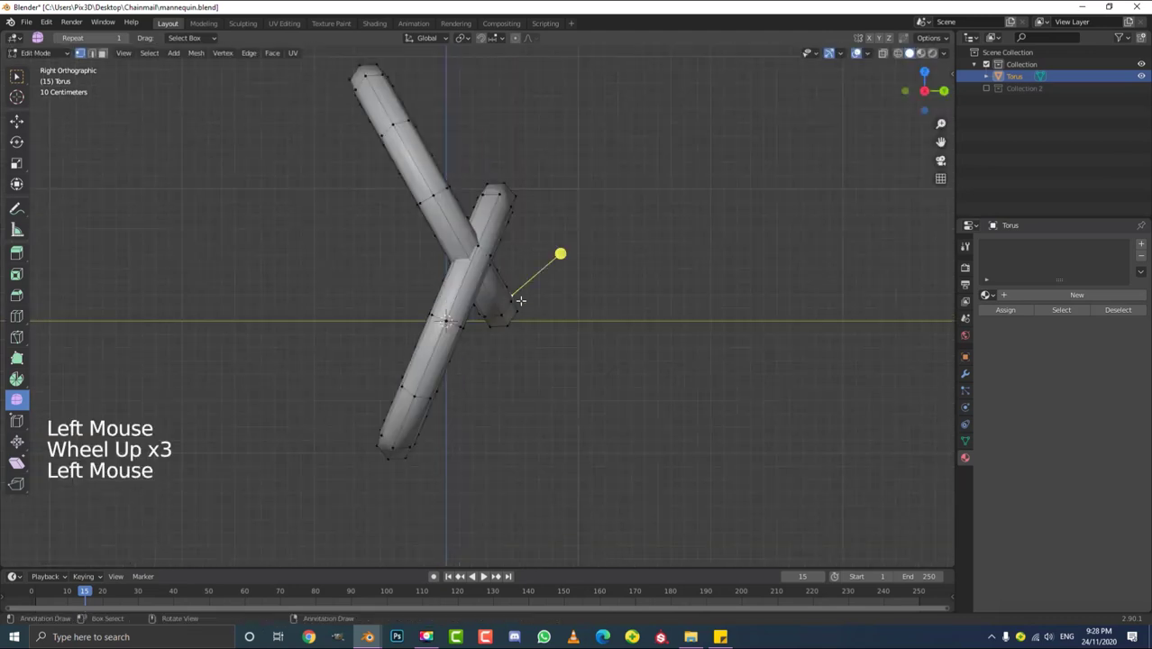
{"action": "key", "text": "ctrl+l"}
{"action": "key", "text": "g"}
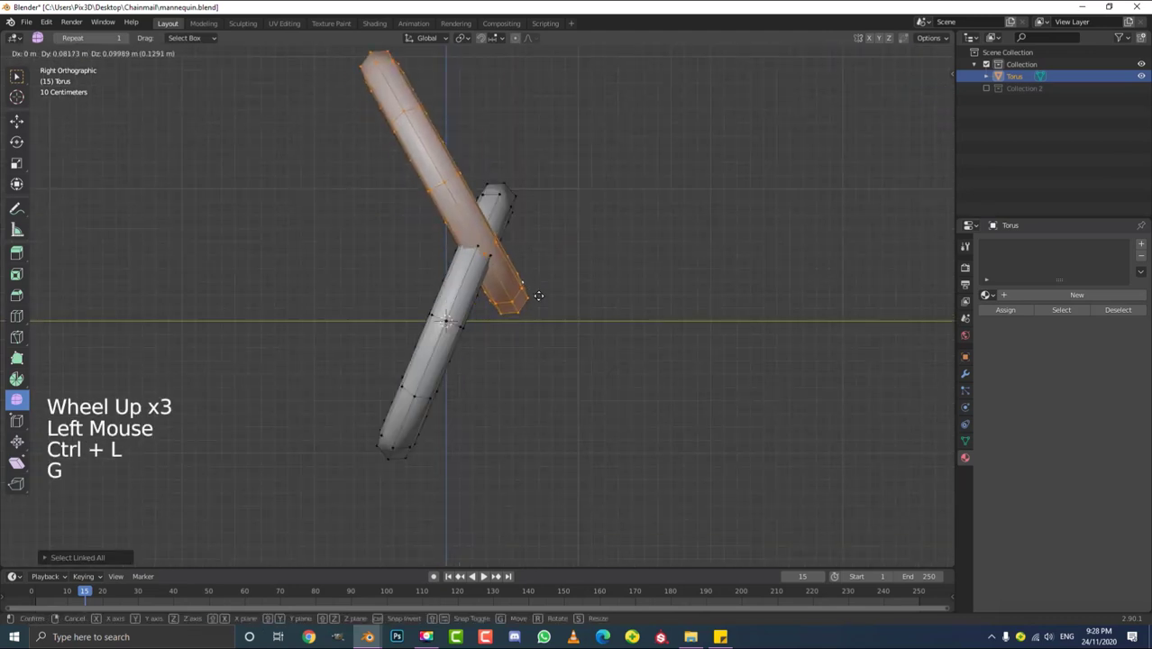
{"action": "left_click", "coordinate": [535, 295]}
- Move the upper ring about 1.12 m along X, nudge it slightly down in the front view, and return to Object Mode
{"action": "key", "text": "KP_1"}
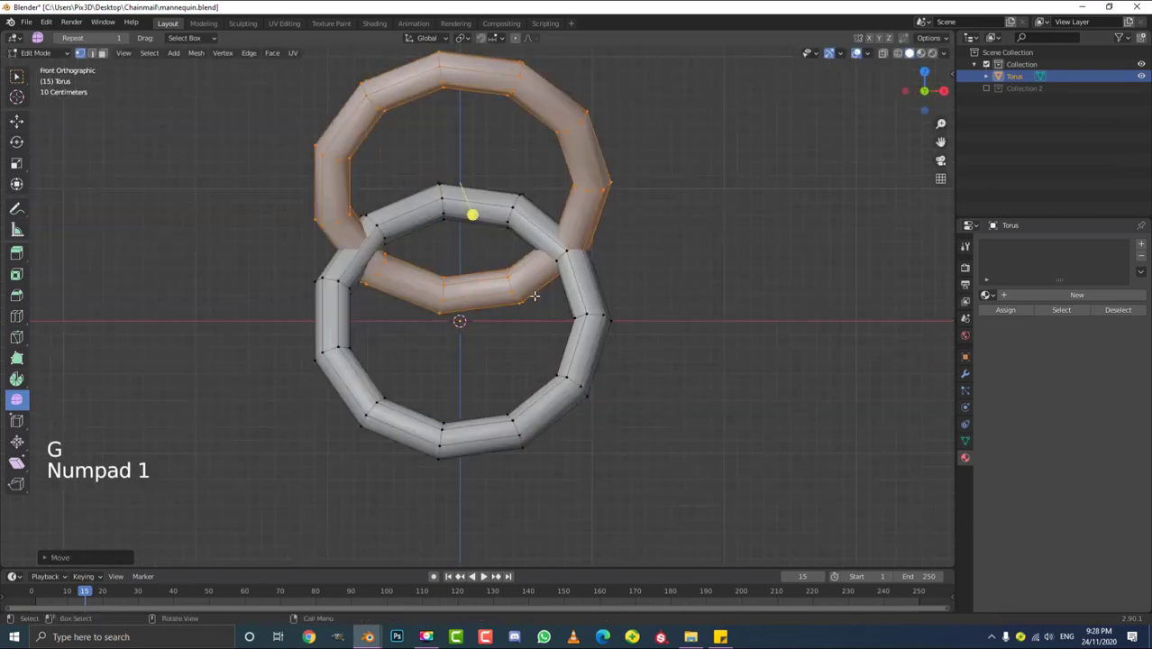
{"action": "scroll", "coordinate": [534, 295], "scroll_direction": "down", "scroll_amount": 1}
{"action": "key", "text": "g"}
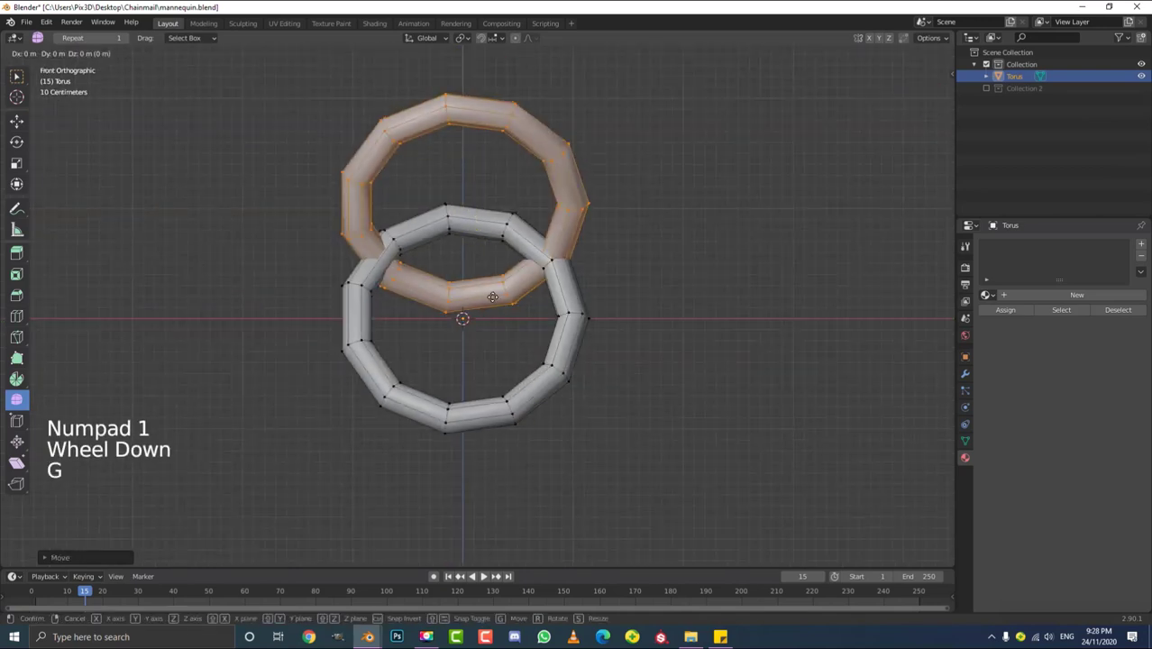
{"action": "key", "text": "x"}
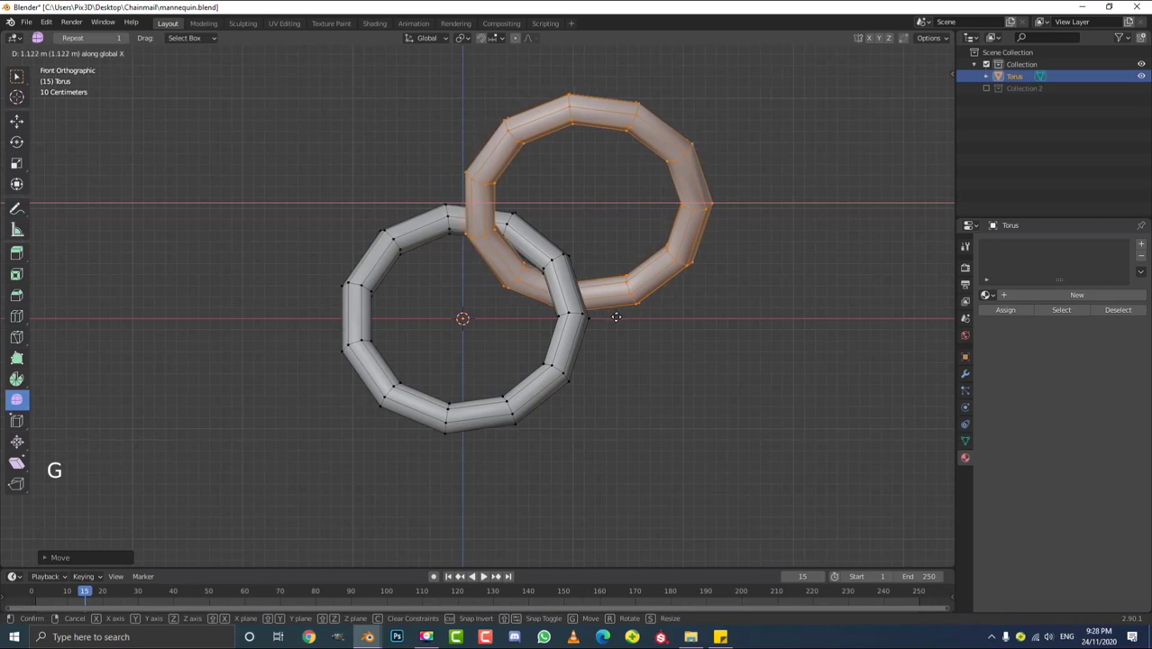
{"action": "scroll", "coordinate": [617, 318], "scroll_direction": "down", "scroll_amount": 1}
{"action": "middle_click_drag", "start_coordinate": [617, 318], "coordinate": [590, 306]}
{"action": "key", "text": "KP_1"}
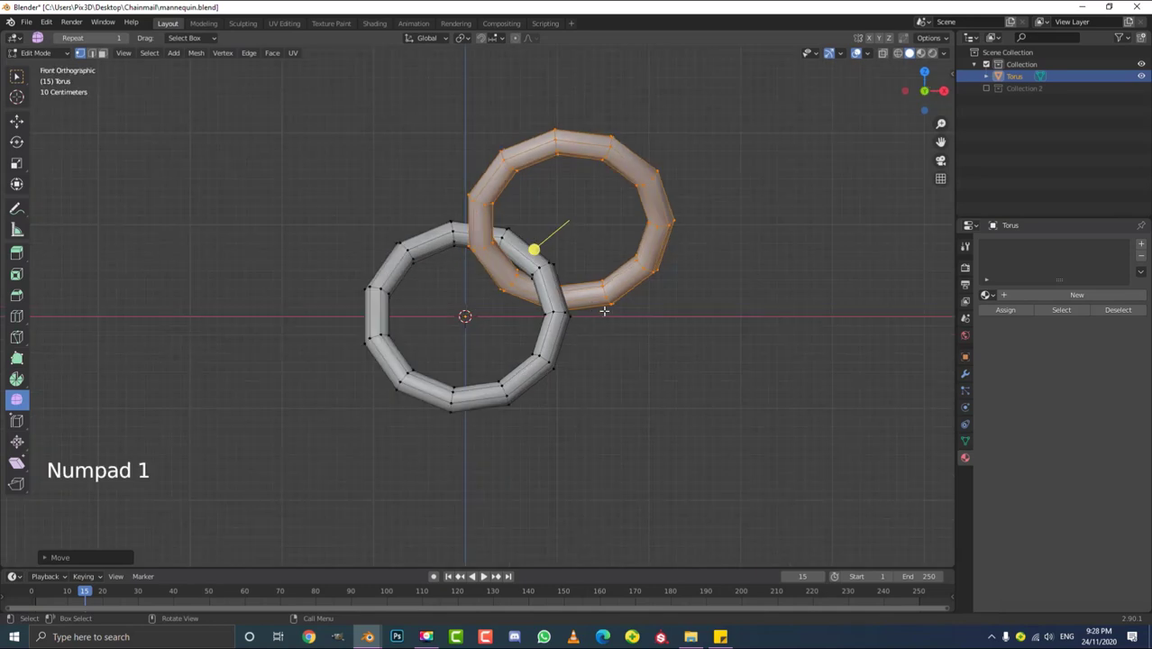
{"action": "key", "text": "g"}
{"action": "left_click", "coordinate": [615, 151]}
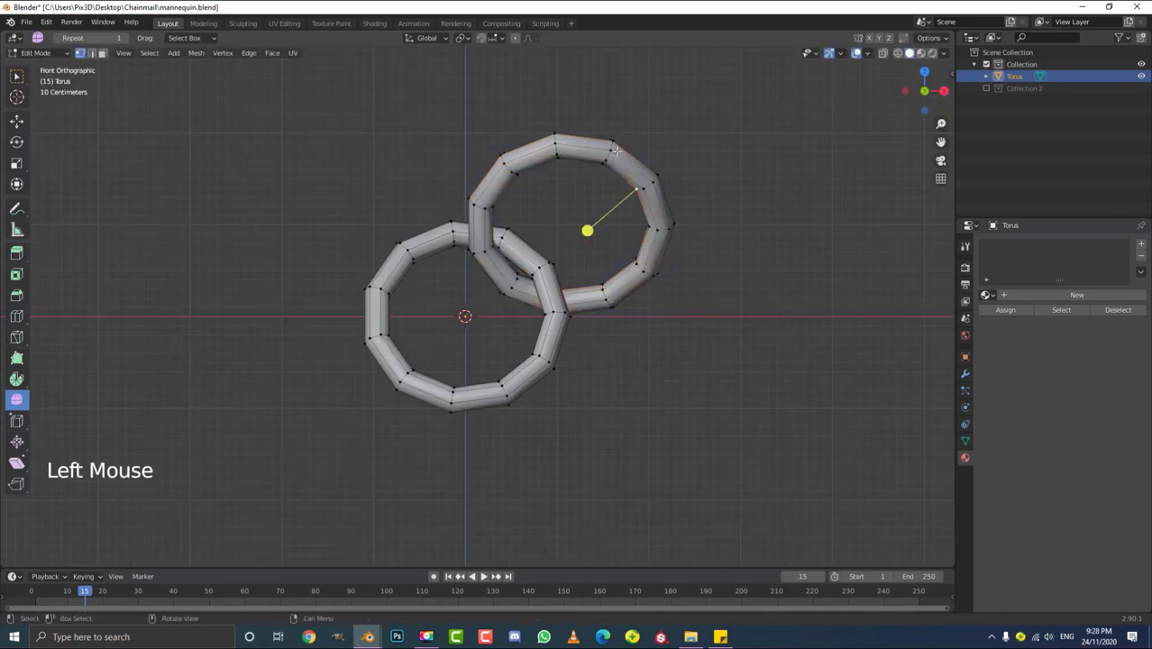
{"action": "key", "text": "Tab"}
- Deselect the rings and add a cylinder mesh at the world origin, with its creation settings expanded
{"action": "scroll", "coordinate": [568, 205], "scroll_direction": "down", "scroll_amount": 5}
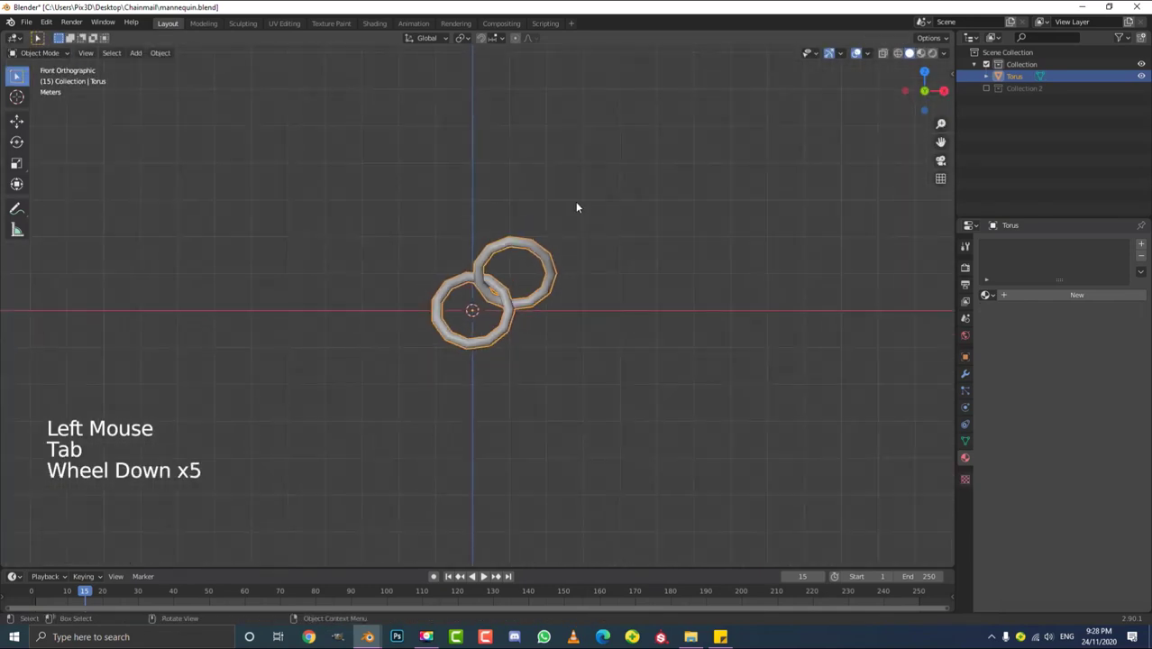
{"action": "key", "text": "alt+a"}
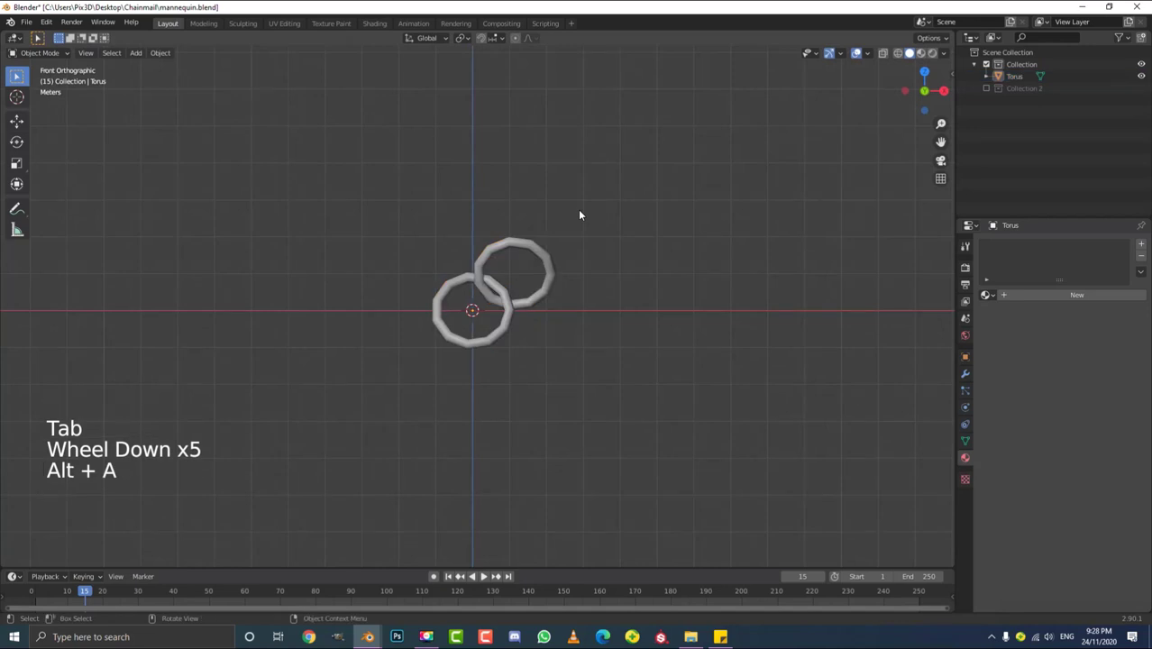
{"action": "scroll", "coordinate": [578, 211], "scroll_direction": "down", "scroll_amount": 3}
{"action": "left_click", "coordinate": [488, 209]}
{"action": "key", "text": "shift+a"}
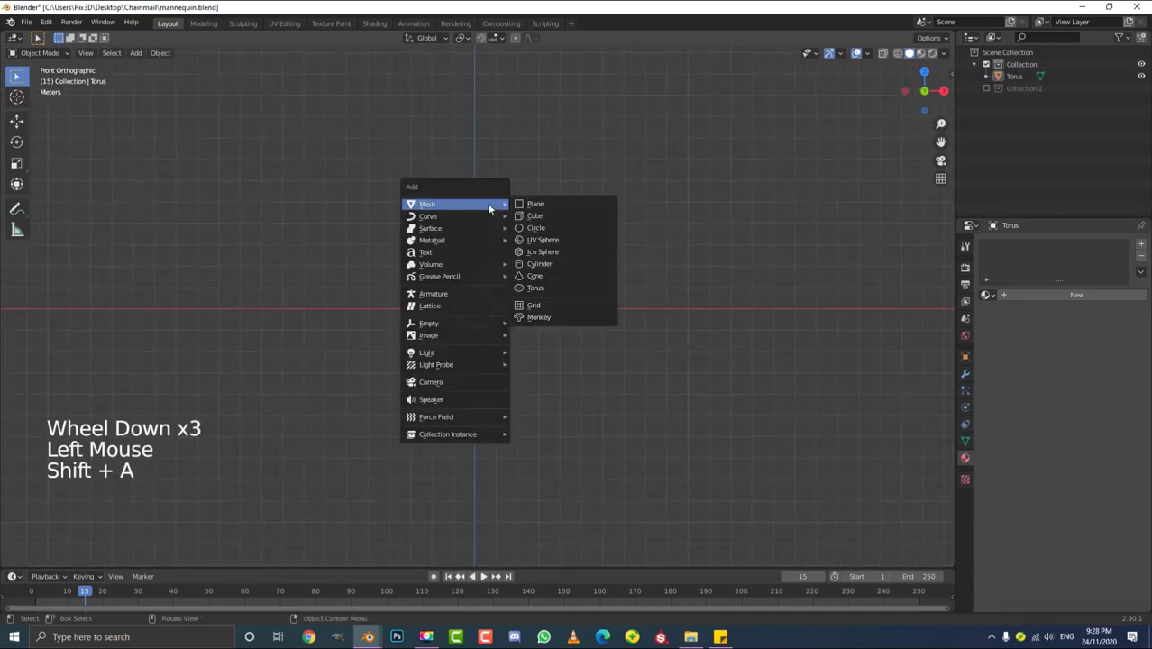
{"action": "left_click", "coordinate": [540, 264]}
{"action": "left_click", "coordinate": [56, 553]}
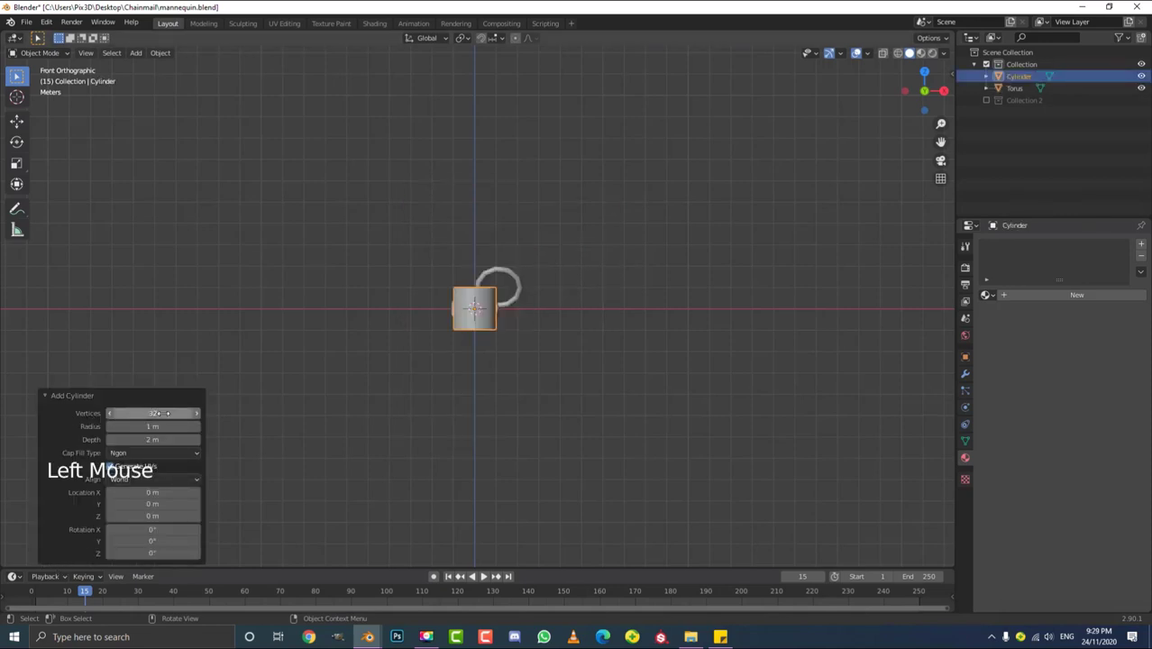
- Include Collection 2 in the view layer again to show the mannequin with the cylinder and rings
{"action": "scroll", "coordinate": [514, 299], "scroll_direction": "up", "scroll_amount": 4}
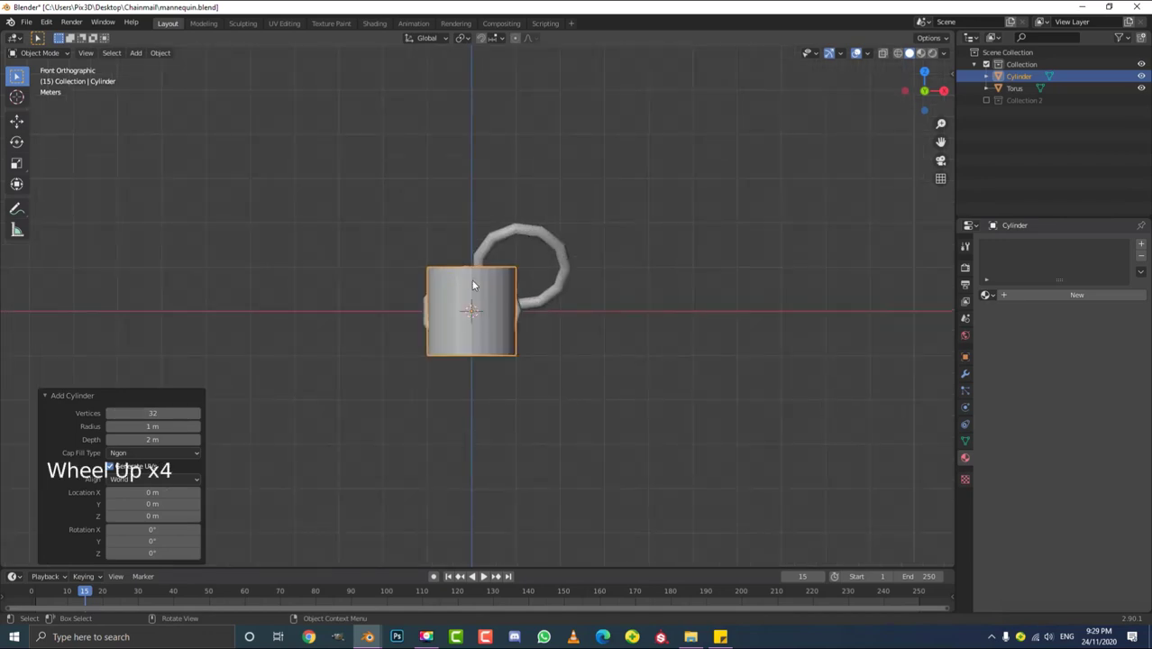
{"action": "left_click", "coordinate": [986, 100]}
{"action": "scroll", "coordinate": [517, 290], "scroll_direction": "up", "scroll_amount": 6}
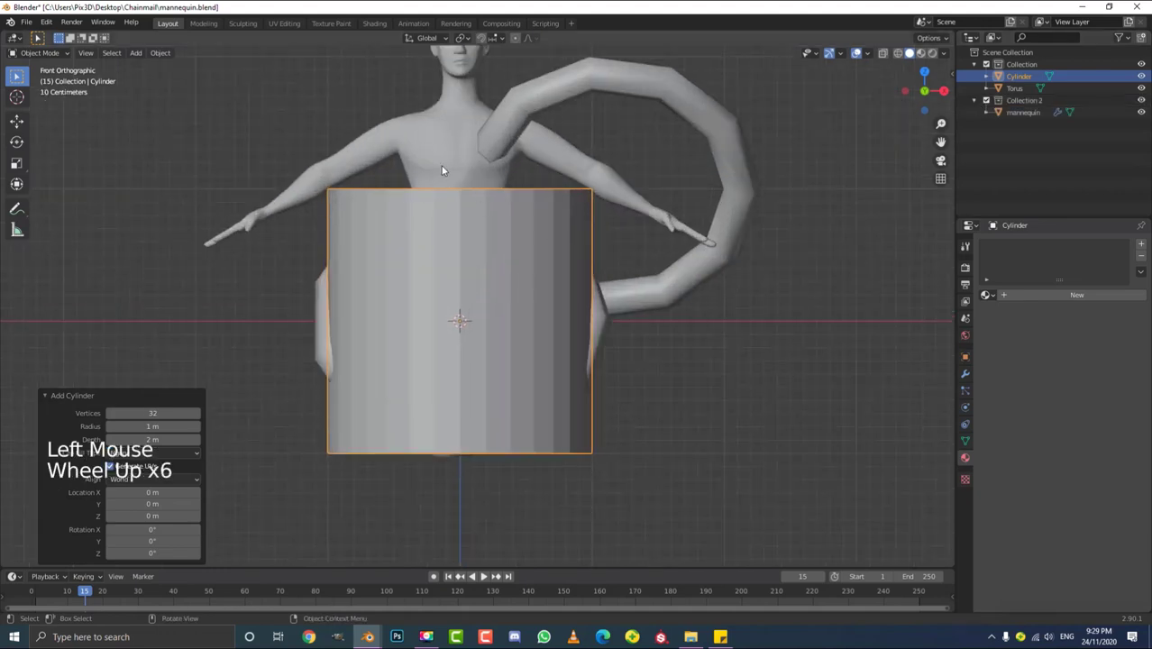
{"action": "scroll", "coordinate": [487, 263], "scroll_direction": "down", "scroll_amount": 2}
{"action": "middle_click_drag", "start_coordinate": [487, 264], "coordinate": [450, 322], "text": "shift"}
{"action": "scroll", "coordinate": [515, 251], "scroll_direction": "up", "scroll_amount": 2}
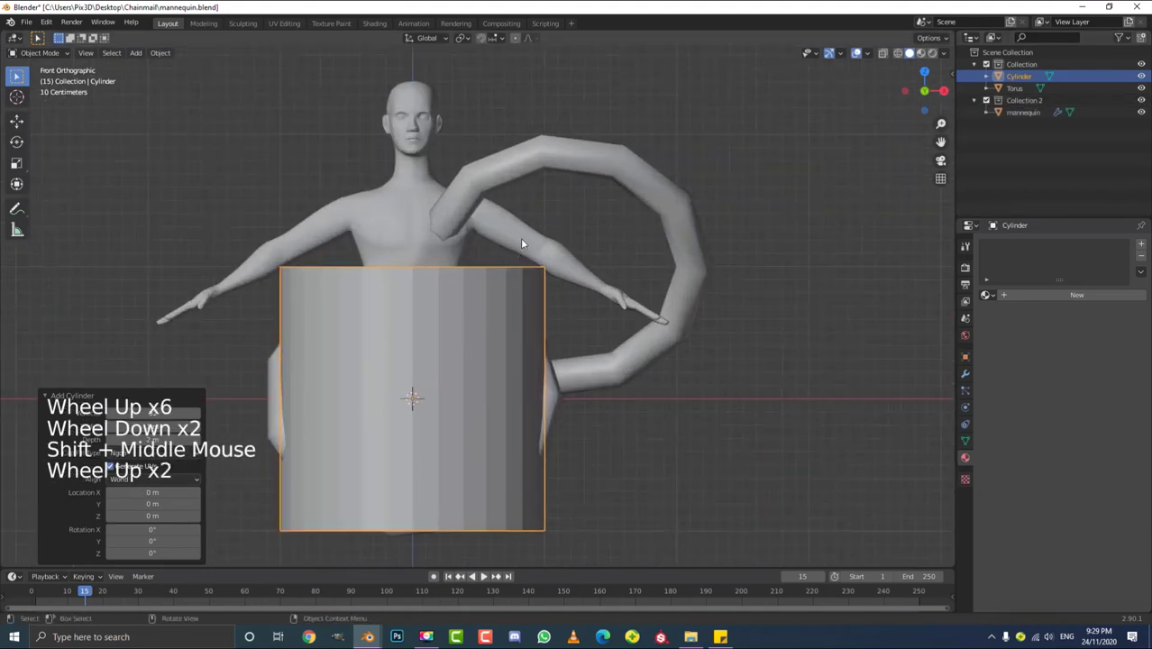
- Compare the size of the cylinder with the mannequin's outstretched arm in the front view
{"action": "scroll", "coordinate": [578, 284], "scroll_direction": "up", "scroll_amount": 1}
{"action": "scroll", "coordinate": [579, 284], "scroll_direction": "up", "scroll_amount": 1, "text": "shift"}
{"action": "middle_click_drag", "start_coordinate": [578, 285], "coordinate": [545, 309], "text": "shift"}
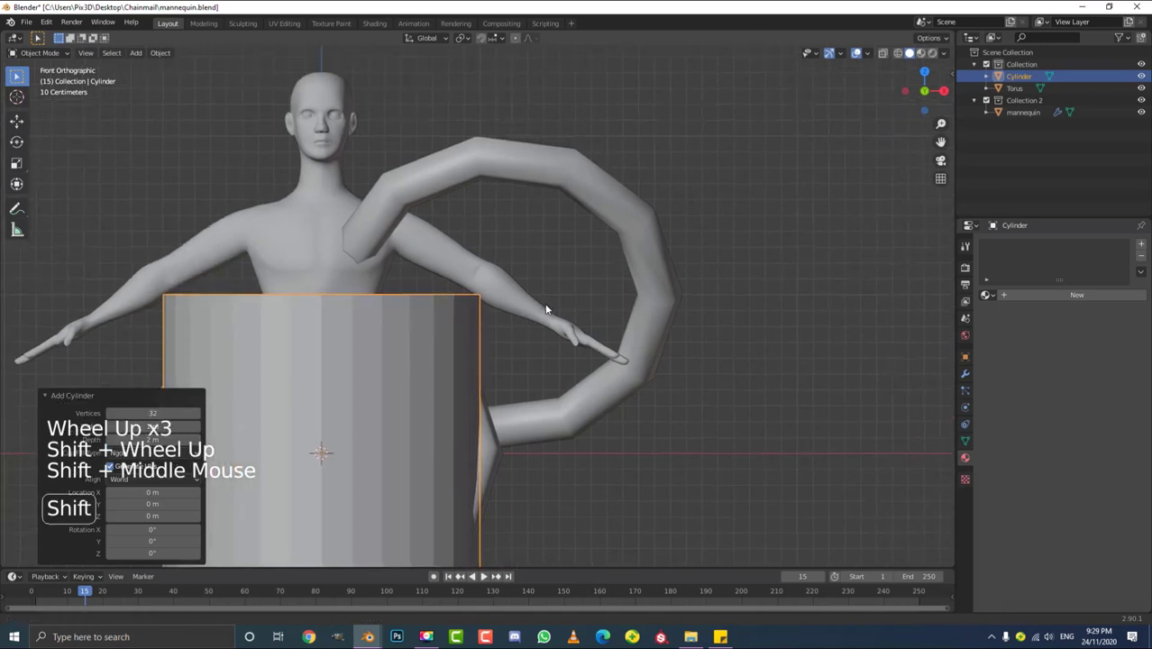
{"action": "scroll", "coordinate": [616, 303], "scroll_direction": "up", "scroll_amount": 3}
{"action": "scroll", "coordinate": [602, 342], "scroll_direction": "up", "scroll_amount": 2}
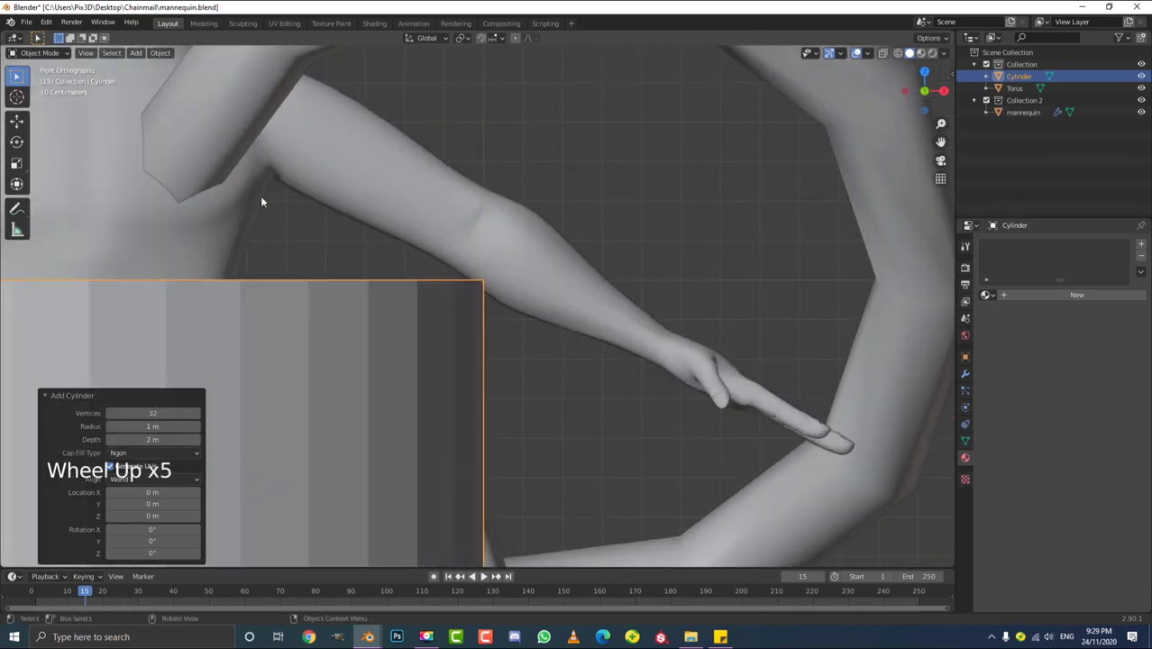
{"action": "scroll", "coordinate": [261, 202], "scroll_direction": "down", "scroll_amount": 9}
{"action": "middle_click_drag", "start_coordinate": [459, 358], "coordinate": [460, 340], "text": "shift"}
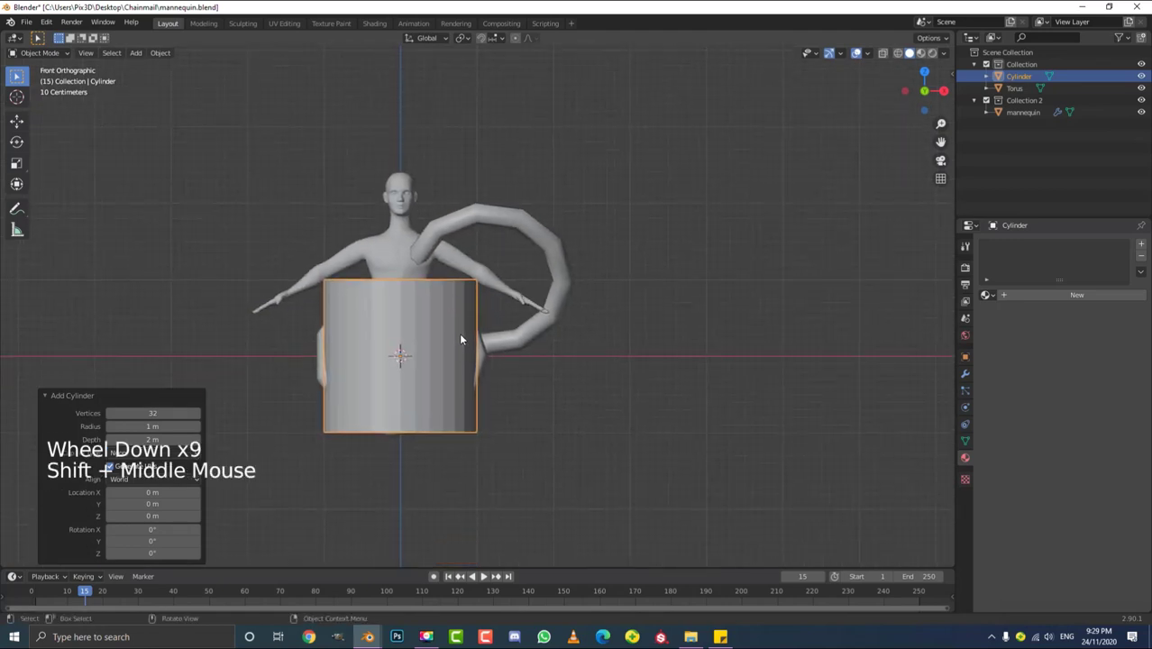
{"action": "scroll", "coordinate": [437, 278], "scroll_direction": "up", "scroll_amount": 2}
{"action": "middle_click_drag", "start_coordinate": [437, 277], "coordinate": [458, 328], "text": "shift"}
{"action": "scroll", "coordinate": [505, 333], "scroll_direction": "up", "scroll_amount": 1}
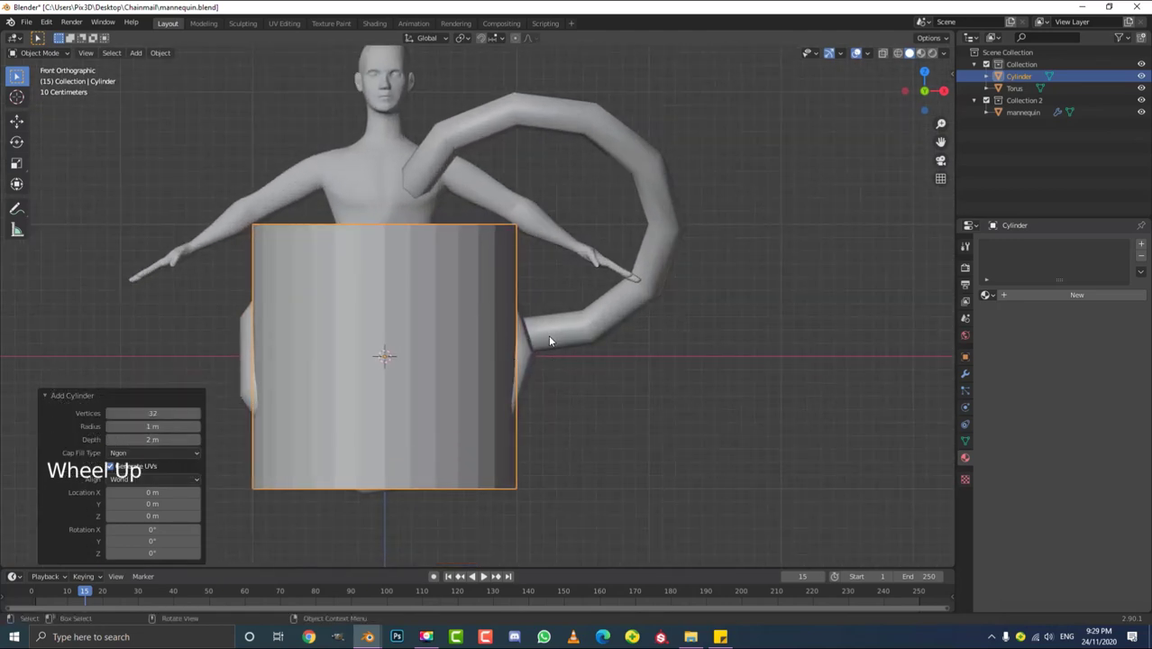
- Scale the cylinder down uniformly by about 0.203 and again by about 0.809 to approach the arm's thickness
{"action": "scroll", "coordinate": [532, 347], "scroll_direction": "down", "scroll_amount": 2}
{"action": "key", "text": "s"}
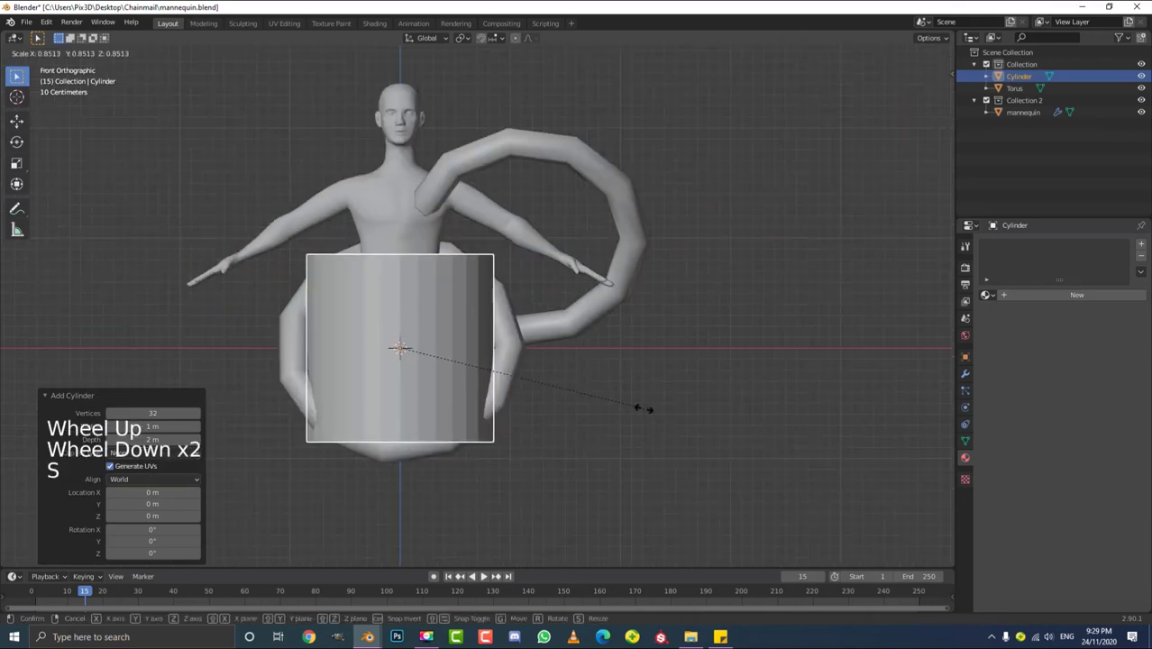
{"action": "left_click", "coordinate": [460, 365]}
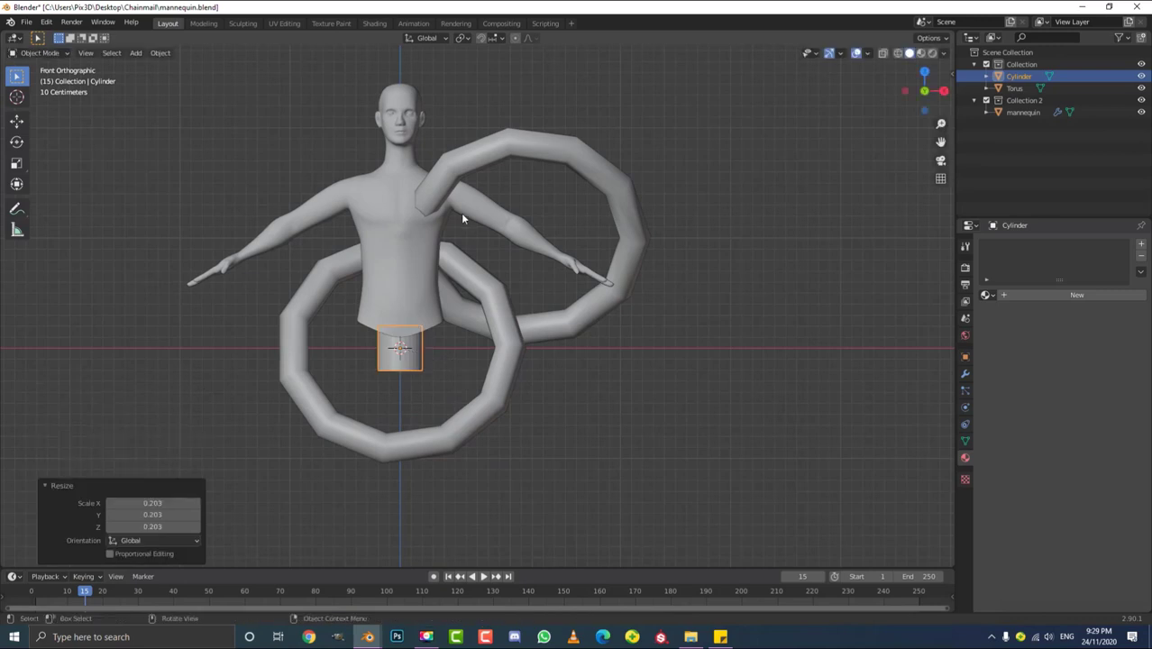
{"action": "scroll", "coordinate": [491, 135], "scroll_direction": "up", "scroll_amount": 3}
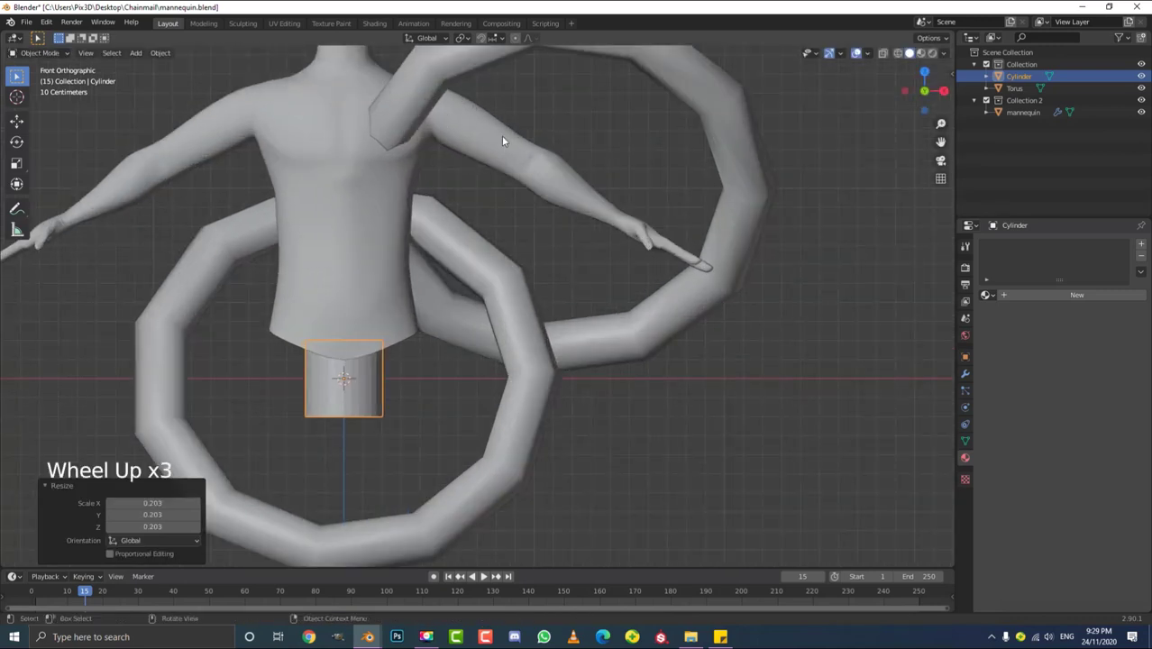
{"action": "key", "text": "s"}
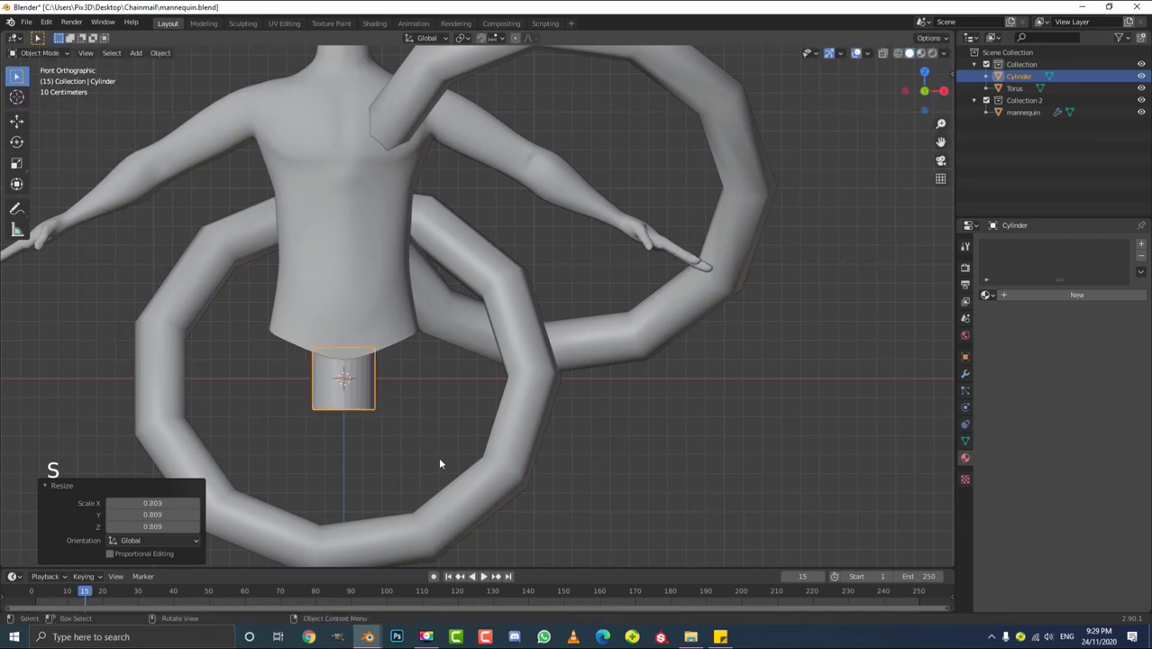
- Stretch the cylinder along Z by about 4.368, and rescale its Z length by about 0.897
{"action": "scroll", "coordinate": [438, 457], "scroll_direction": "down", "scroll_amount": 2}
{"action": "middle_click_drag", "start_coordinate": [438, 457], "coordinate": [409, 414], "text": "shift"}
{"action": "key", "text": "s"}
{"action": "key", "text": "z"}
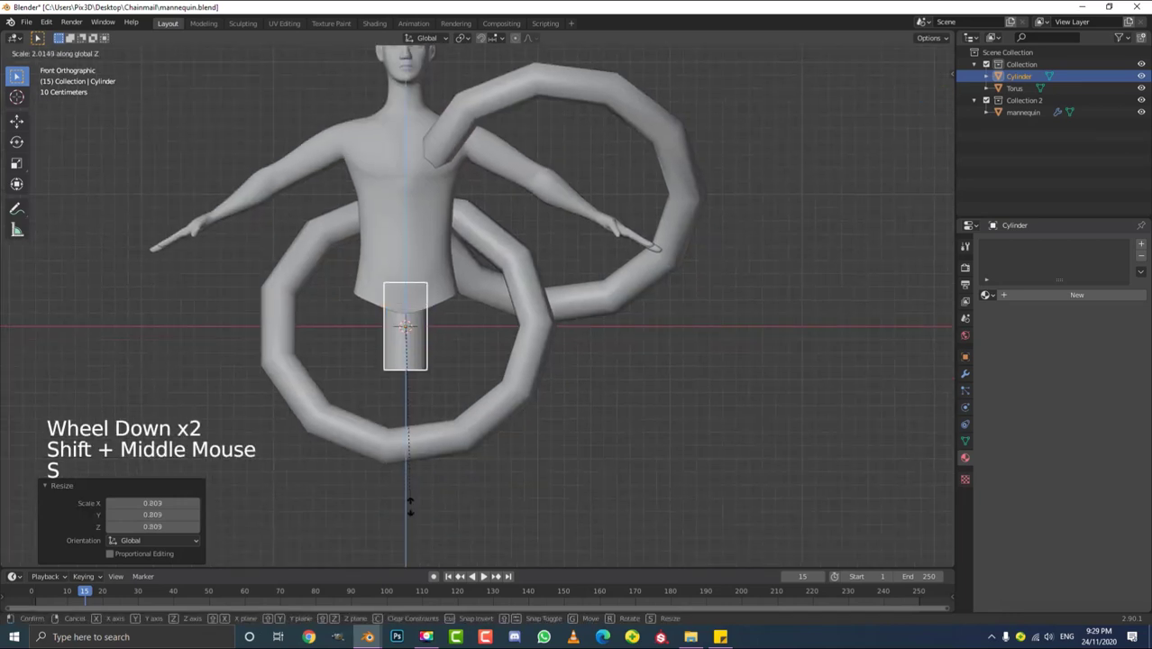
{"action": "left_click", "coordinate": [424, 193]}
{"action": "scroll", "coordinate": [481, 141], "scroll_direction": "up", "scroll_amount": 1}
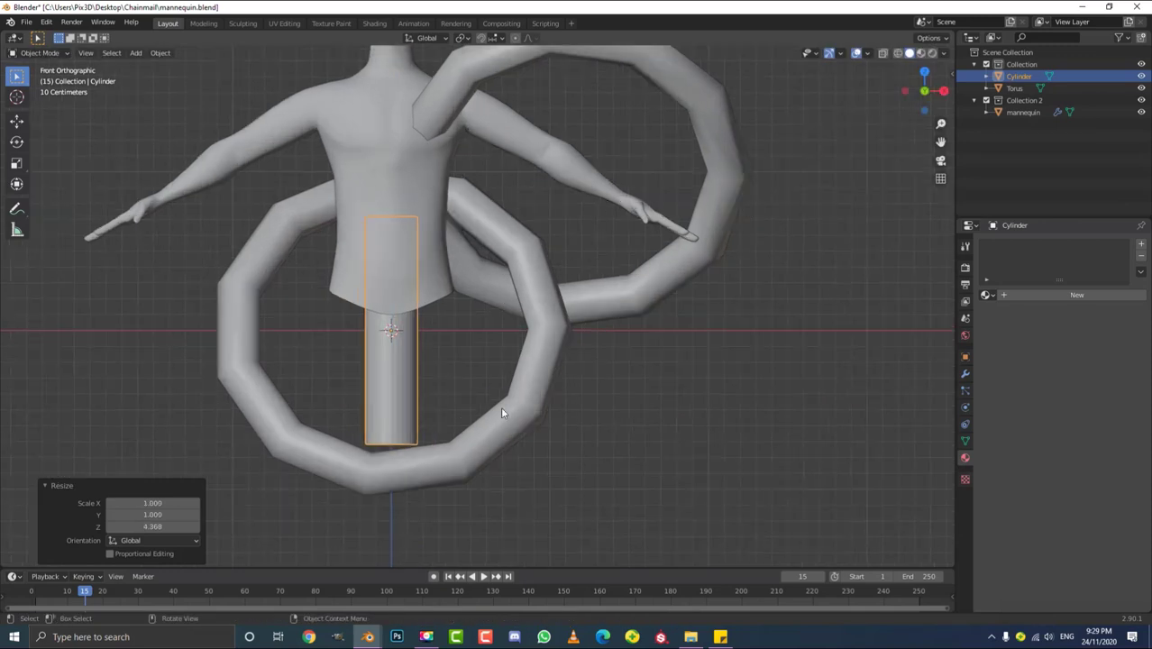
{"action": "key", "text": "s"}
{"action": "left_click", "coordinate": [534, 425]}
- Try moving the cylinder onto the mannequin's arm and rotating it to the arm's angle, and undo the move
{"action": "key", "text": "g"}
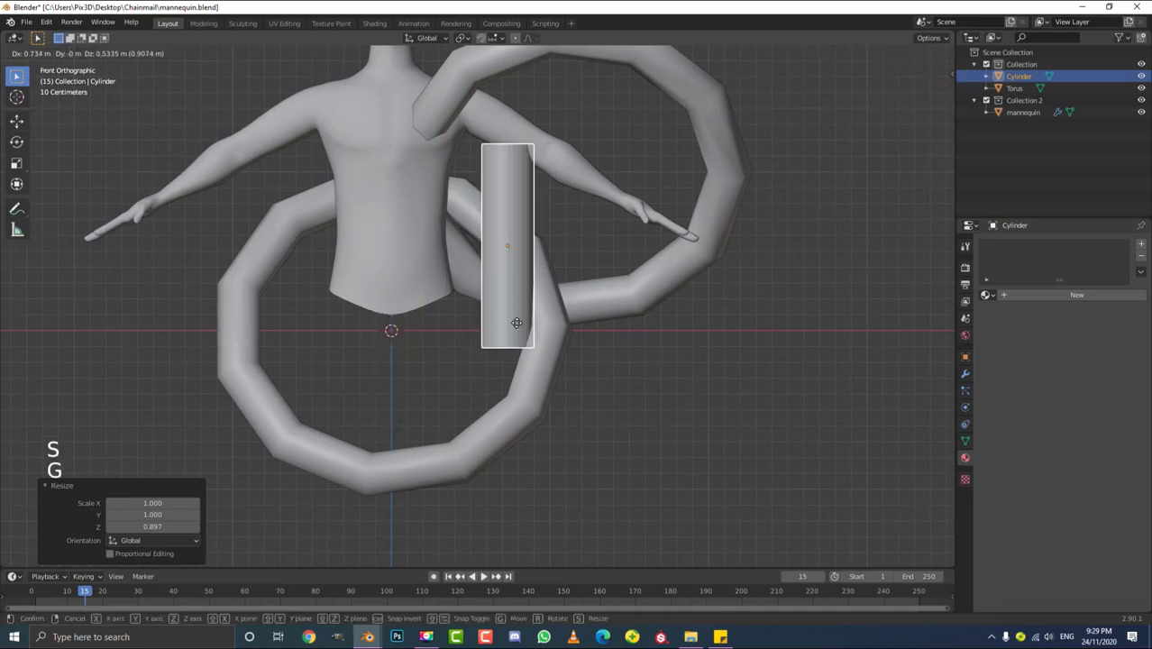
{"action": "left_click", "coordinate": [666, 253]}
{"action": "key", "text": "r"}
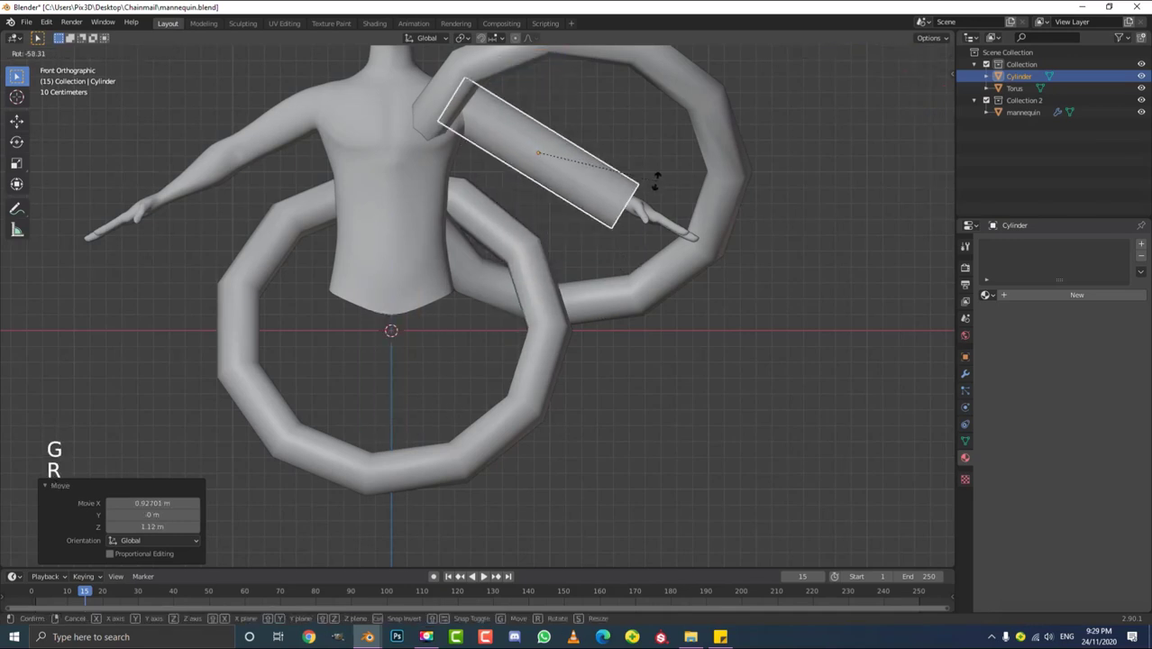
{"action": "right_click", "coordinate": [683, 252]}
{"action": "key", "text": "ctrl+z"}
- Shorten the cylinder along Z by a factor of about 0.883 and apply its scale
{"action": "key", "text": "s"}
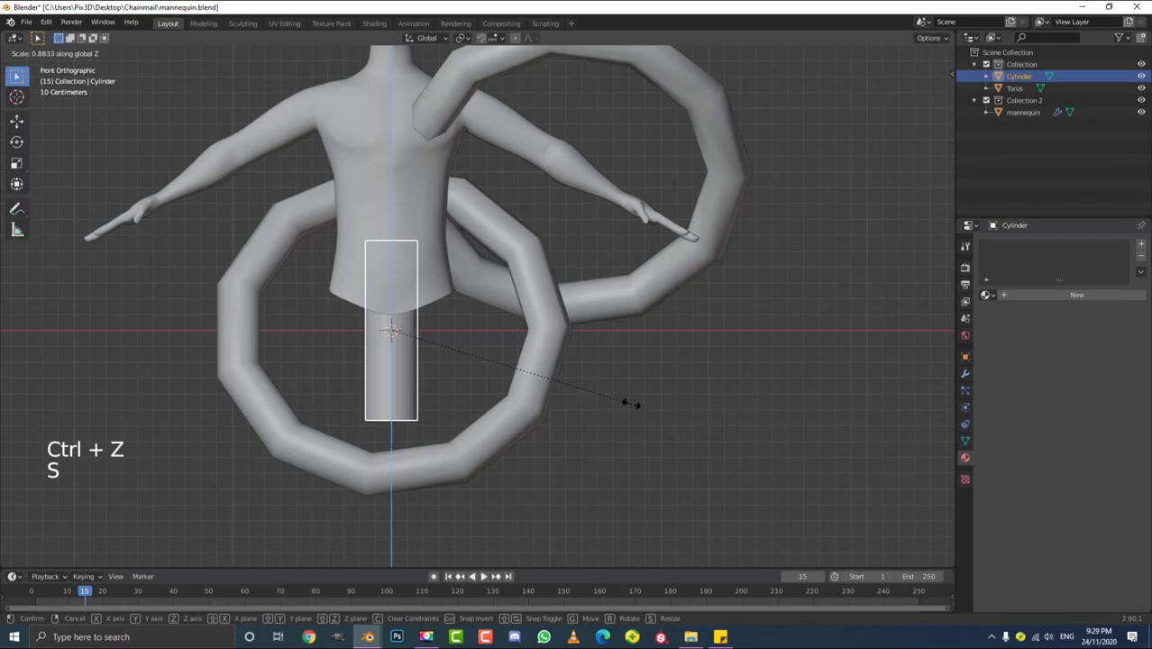
{"action": "left_click", "coordinate": [630, 401]}
{"action": "middle_click_drag", "start_coordinate": [452, 322], "coordinate": [541, 294], "text": "shift"}
{"action": "scroll", "coordinate": [501, 291], "scroll_direction": "up", "scroll_amount": 2}
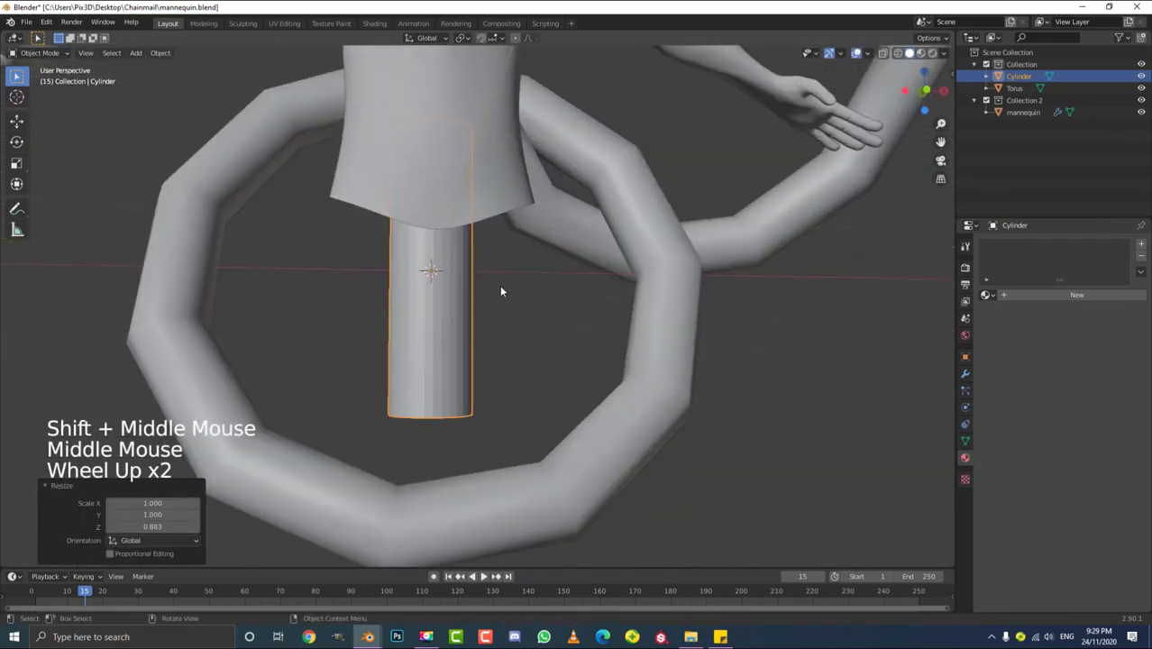
{"action": "key", "text": "ctrl+a"}
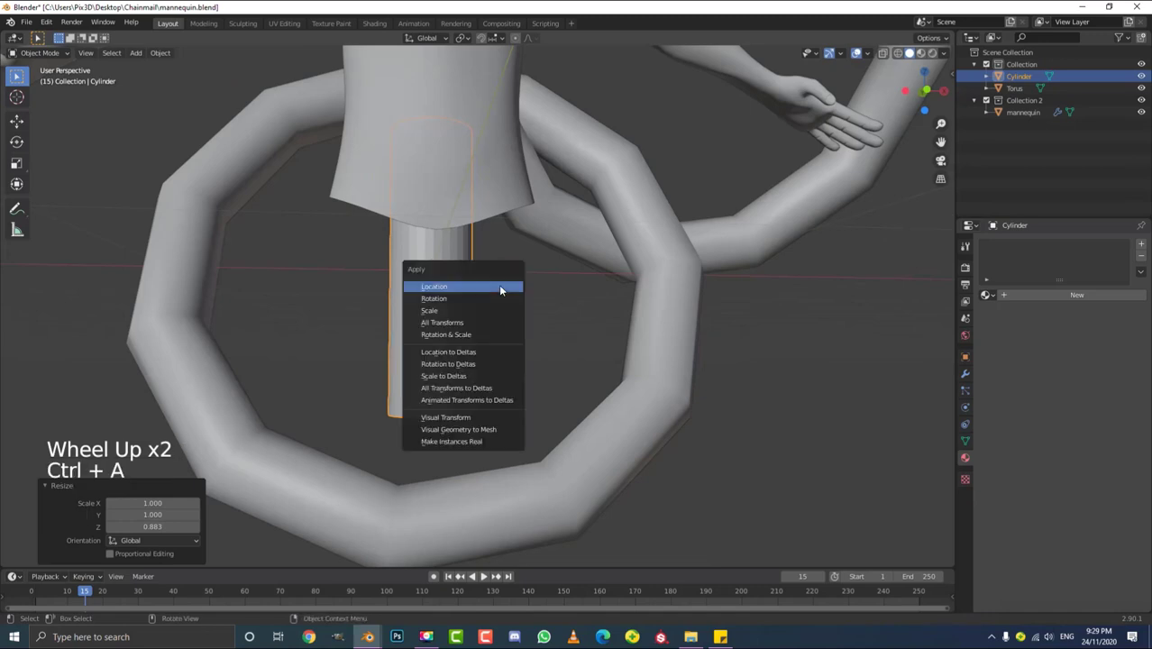
{"action": "left_click", "coordinate": [447, 310]}
{"action": "scroll", "coordinate": [581, 289], "scroll_direction": "down", "scroll_amount": 4}
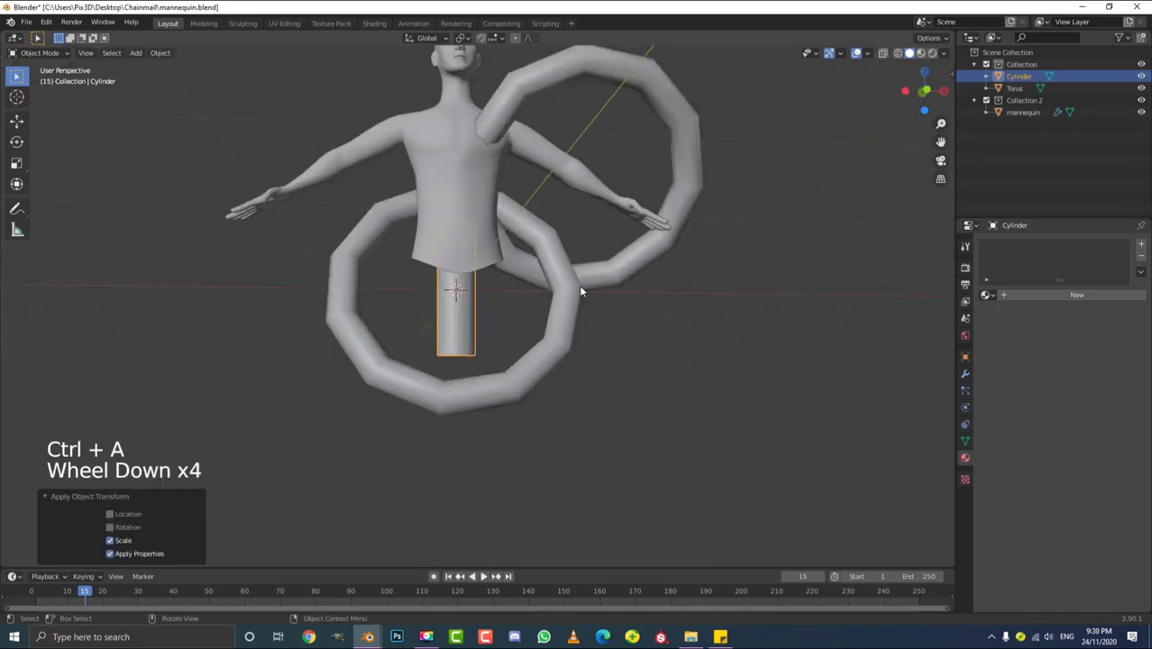
- Enter Edit Mode on the cylinder and inspect its mesh in wireframe shading
{"action": "middle_click_drag", "start_coordinate": [581, 288], "coordinate": [490, 291]}
{"action": "scroll", "coordinate": [562, 301], "scroll_direction": "up", "scroll_amount": 1}
{"action": "scroll", "coordinate": [494, 296], "scroll_direction": "up", "scroll_amount": 1}
{"action": "scroll", "coordinate": [490, 291], "scroll_direction": "up", "scroll_amount": 3}
{"action": "key", "text": "Tab"}
{"action": "scroll", "coordinate": [469, 217], "scroll_direction": "down", "scroll_amount": 3}
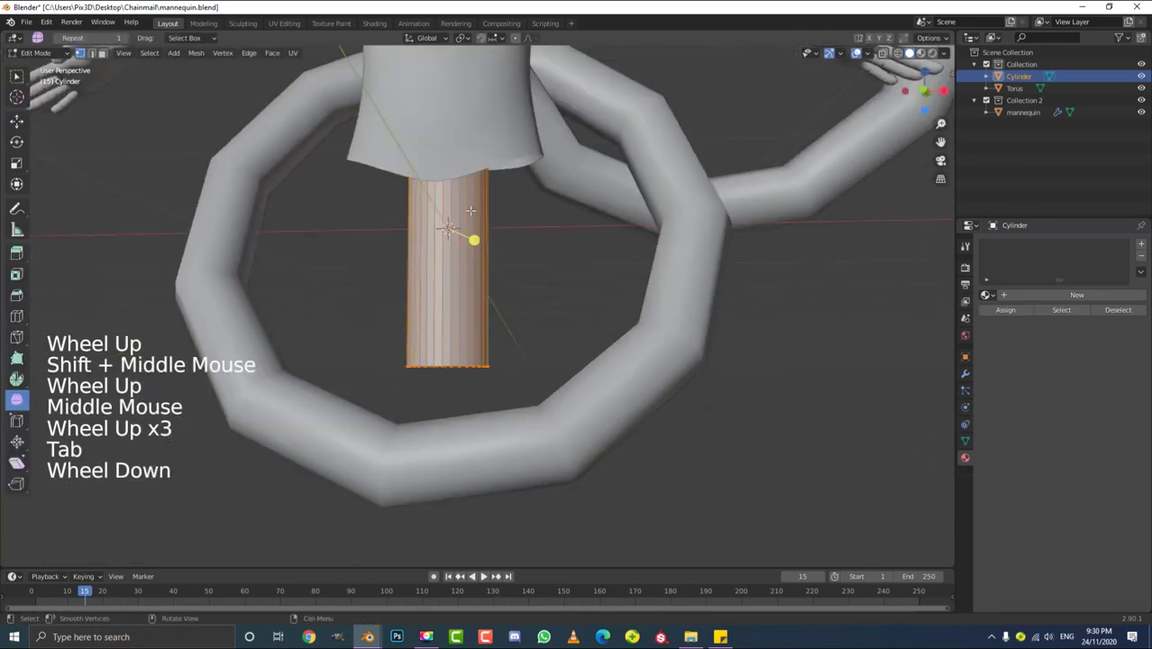
{"action": "key", "text": "z"}
{"action": "left_click", "coordinate": [384, 213]}
{"action": "mouse_move", "coordinate": [496, 217]}
{"action": "middle_mouse_down"}
{"action": "mouse_move", "coordinate": [493, 250]}
{"action": "mouse_move", "coordinate": [458, 249]}
{"action": "middle_mouse_up"}
{"action": "scroll", "coordinate": [499, 243], "scroll_direction": "up", "scroll_amount": 1}
{"action": "scroll", "coordinate": [458, 251], "scroll_direction": "up", "scroll_amount": 2}
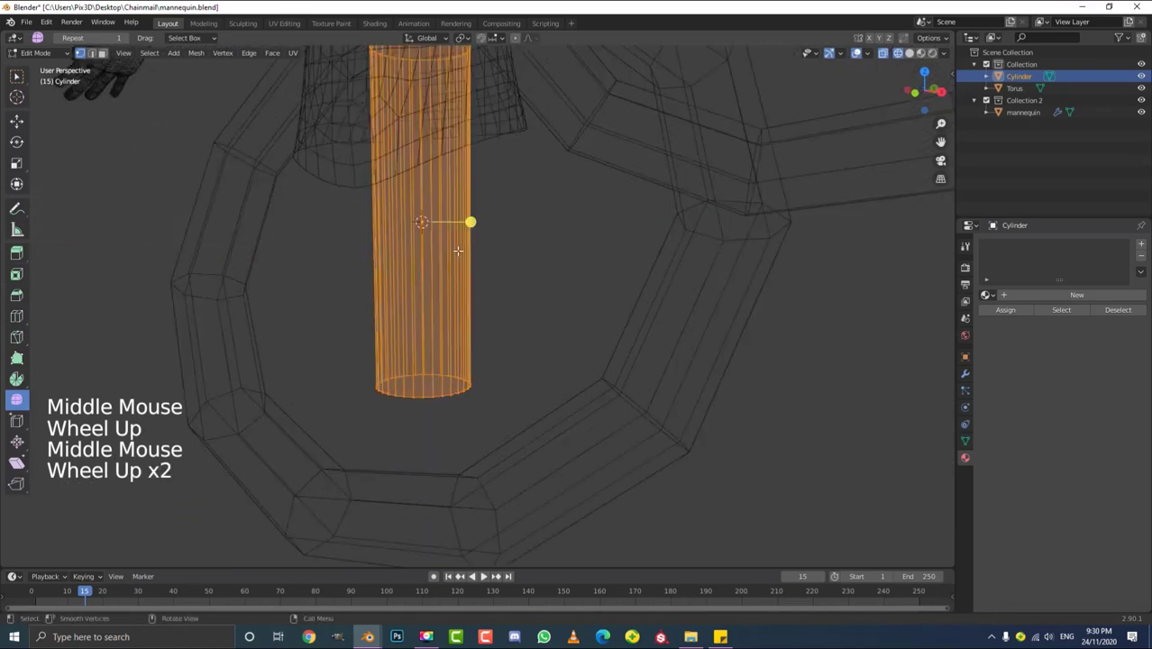
- Exclude Collection 2 from the view layer and deselect all the cylinder's geometry in solid shading
{"action": "left_click", "coordinate": [987, 101]}
{"action": "key", "text": "z"}
{"action": "scroll", "coordinate": [492, 207], "scroll_direction": "down", "scroll_amount": 2}
{"action": "mouse_move", "coordinate": [492, 208]}
{"action": "middle_mouse_down", "text": "shift"}
{"action": "mouse_move", "coordinate": [467, 232]}
{"action": "mouse_move", "coordinate": [496, 235]}
{"action": "mouse_move", "coordinate": [505, 209]}
{"action": "middle_mouse_up", "text": "shift"}
{"action": "scroll", "coordinate": [467, 233], "scroll_direction": "up", "scroll_amount": 1}
{"action": "key", "text": "alt+a"}
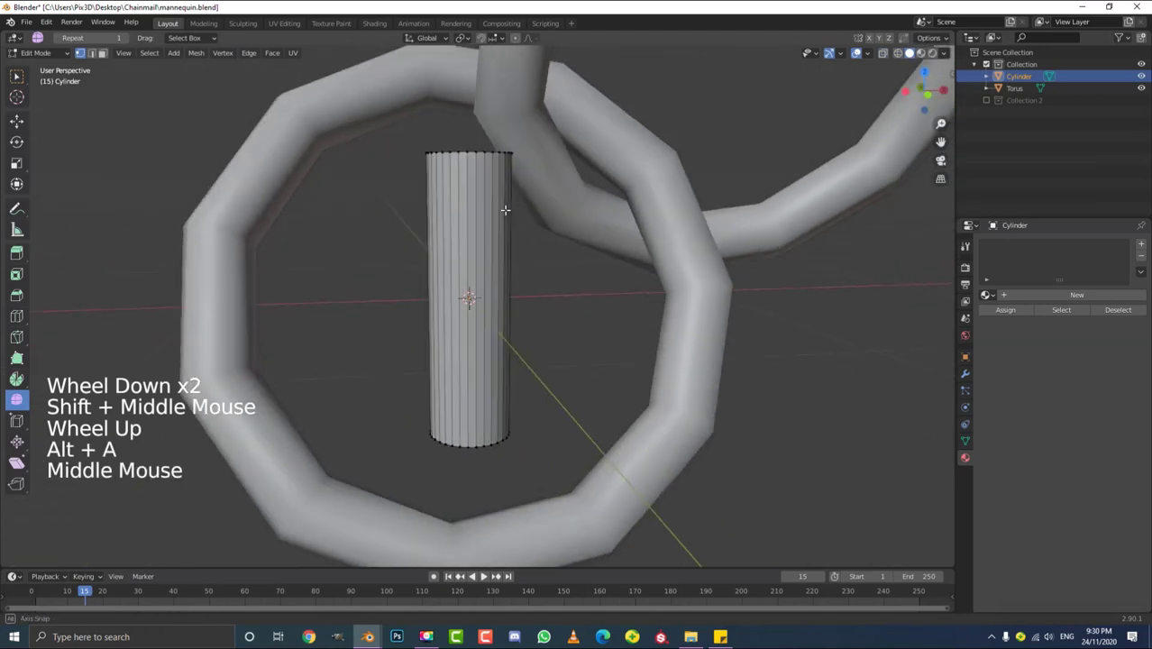
- Add 39 evenly spaced horizontal loop cuts along the cylinder's height
{"action": "scroll", "coordinate": [504, 224], "scroll_direction": "up", "scroll_amount": 1}
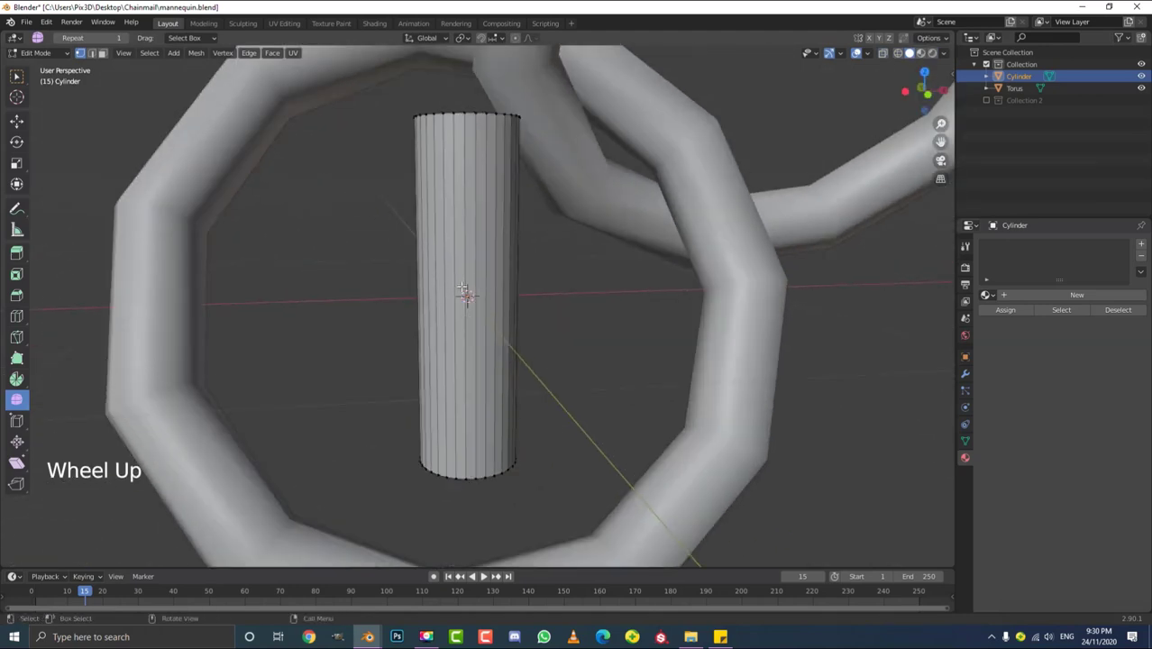
{"action": "key", "text": "ctrl+r"}
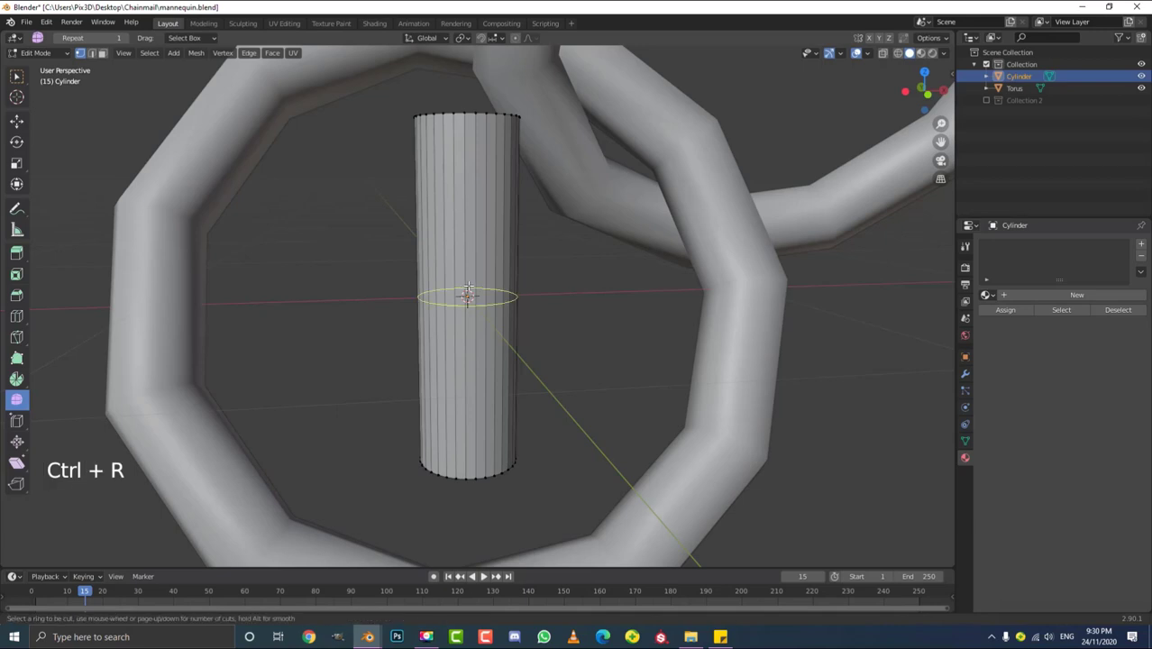
{"action": "scroll", "coordinate": [468, 288], "scroll_direction": "up", "scroll_amount": 20}
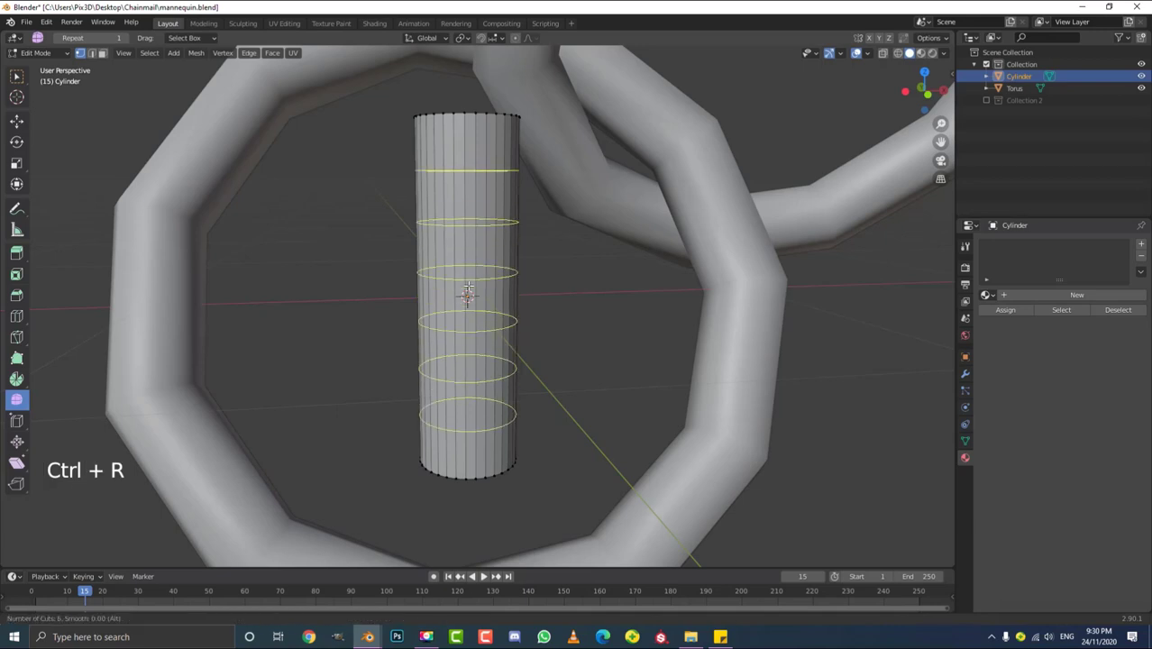
{"action": "scroll", "coordinate": [468, 290], "scroll_direction": "up", "scroll_amount": 20}
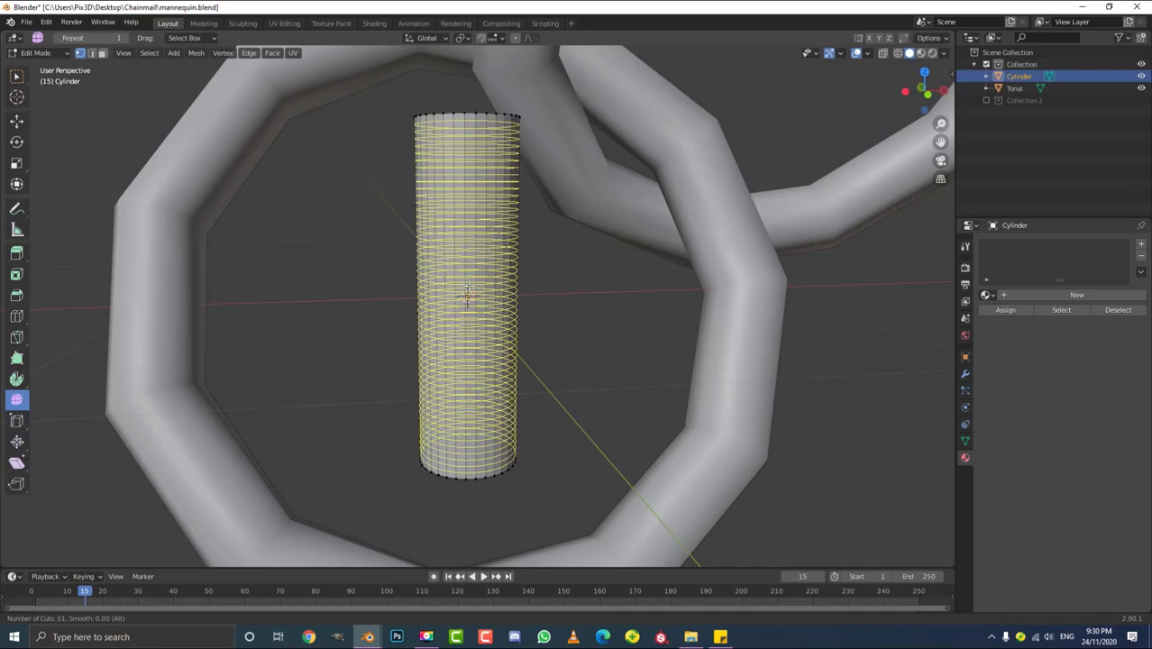
{"action": "scroll", "coordinate": [468, 290], "scroll_direction": "down", "scroll_amount": 3}
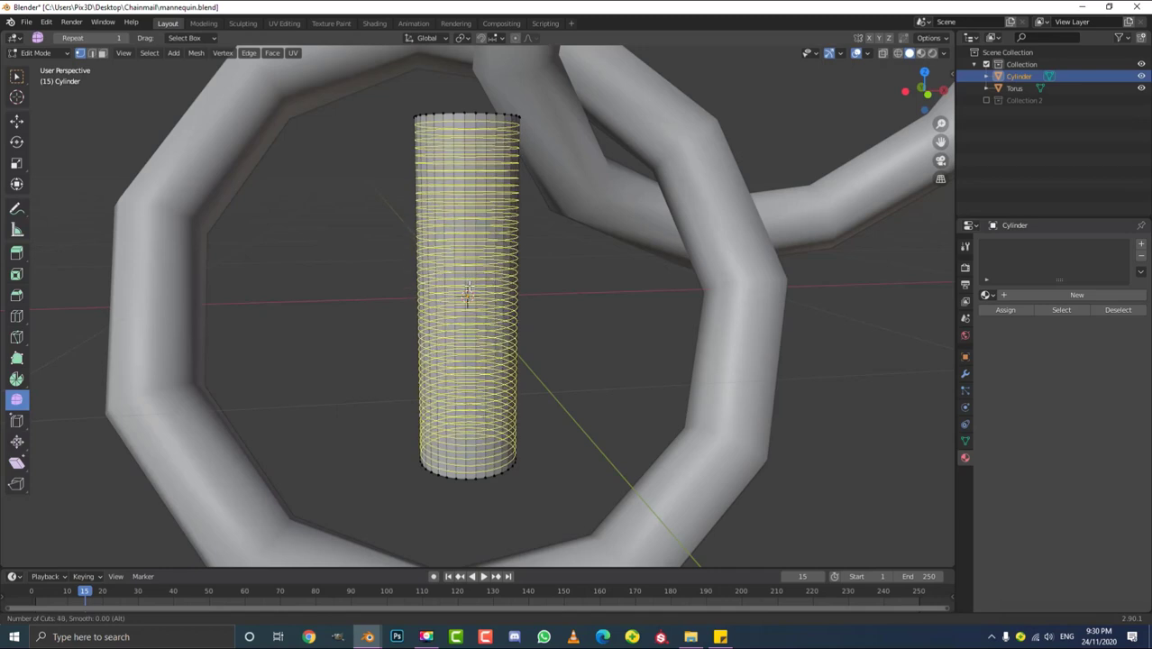
{"action": "scroll", "coordinate": [467, 290], "scroll_direction": "down", "scroll_amount": 2}
{"action": "scroll", "coordinate": [468, 291], "scroll_direction": "down", "scroll_amount": 2}
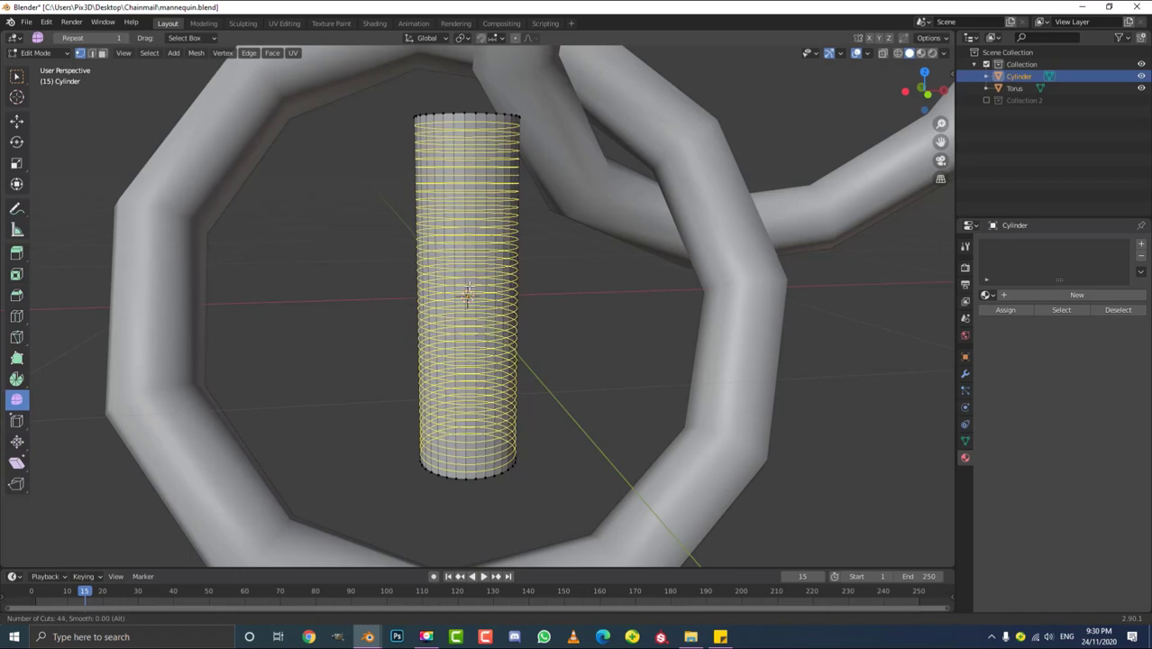
{"action": "scroll", "coordinate": [467, 291], "scroll_direction": "down", "scroll_amount": 2}
{"action": "scroll", "coordinate": [468, 290], "scroll_direction": "down", "scroll_amount": 3}
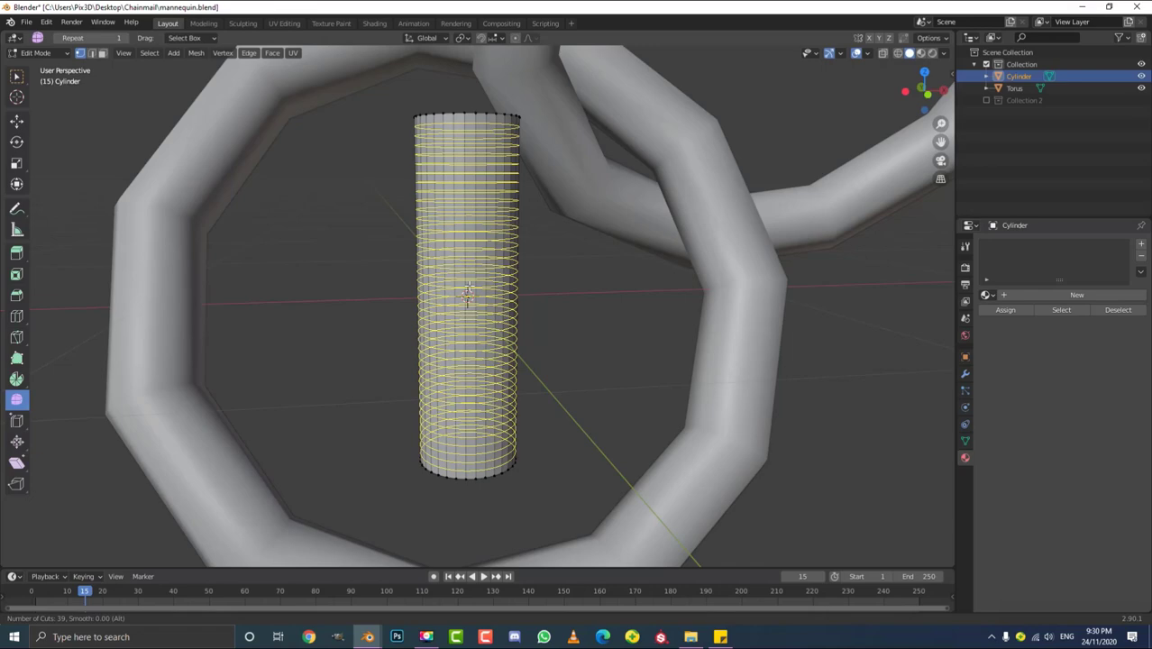
{"action": "left_click", "coordinate": [468, 290]}
{"action": "scroll", "coordinate": [511, 292], "scroll_direction": "up", "scroll_amount": 6}
{"action": "mouse_move", "coordinate": [540, 337]}
{"action": "middle_mouse_down"}
{"action": "mouse_move", "coordinate": [470, 321]}
{"action": "mouse_move", "coordinate": [432, 353]}
{"action": "mouse_move", "coordinate": [552, 355]}
{"action": "mouse_move", "coordinate": [540, 333]}
{"action": "middle_mouse_up"}
{"action": "scroll", "coordinate": [525, 266], "scroll_direction": "down", "scroll_amount": 8}
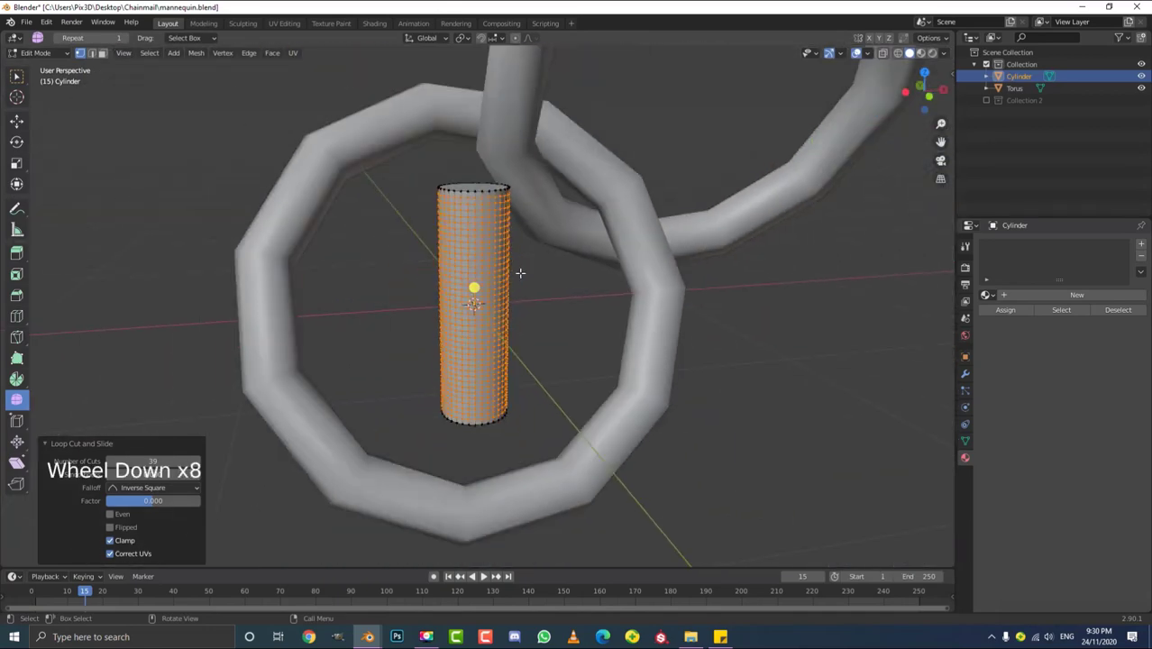
- Switch to face selection and delete the cylinder's top cap face
{"action": "middle_click_drag", "start_coordinate": [519, 270], "coordinate": [450, 279]}
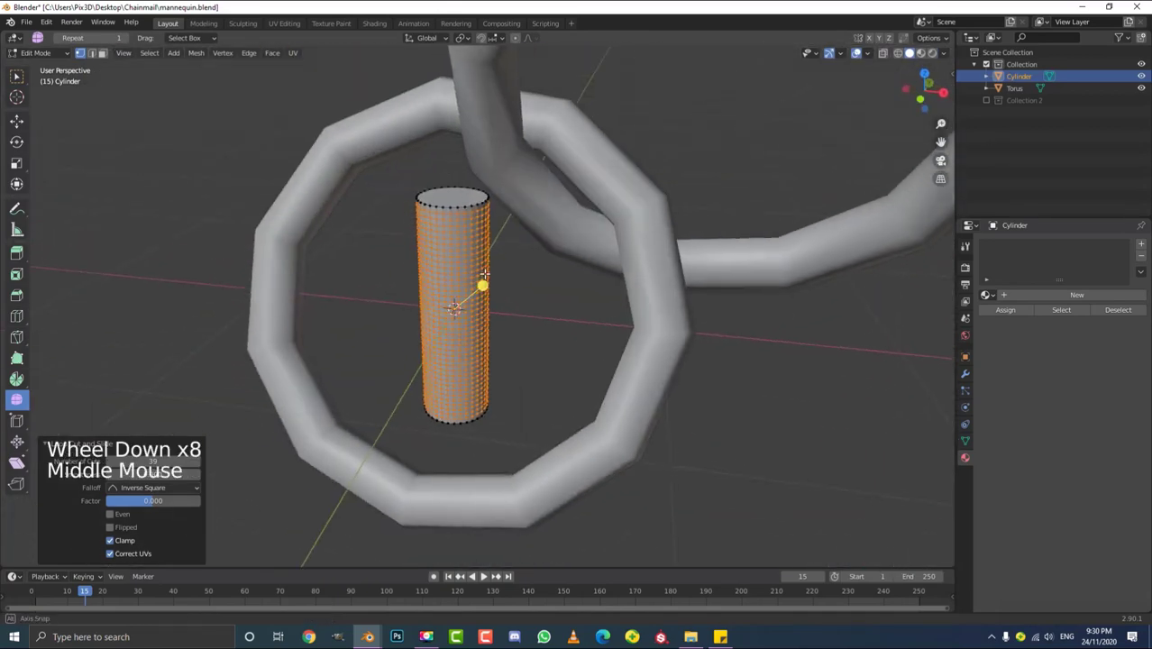
{"action": "left_click", "coordinate": [101, 53]}
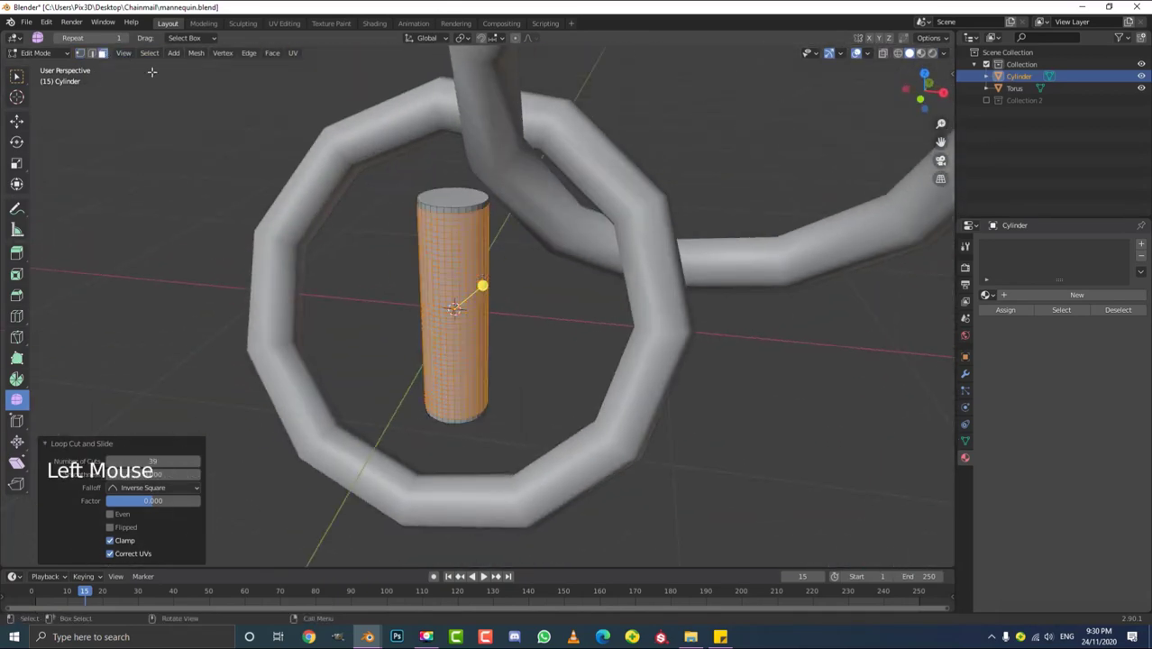
{"action": "scroll", "coordinate": [503, 193], "scroll_direction": "up", "scroll_amount": 3}
{"action": "middle_click_drag", "start_coordinate": [503, 193], "coordinate": [451, 149]}
{"action": "left_click", "coordinate": [446, 141]}
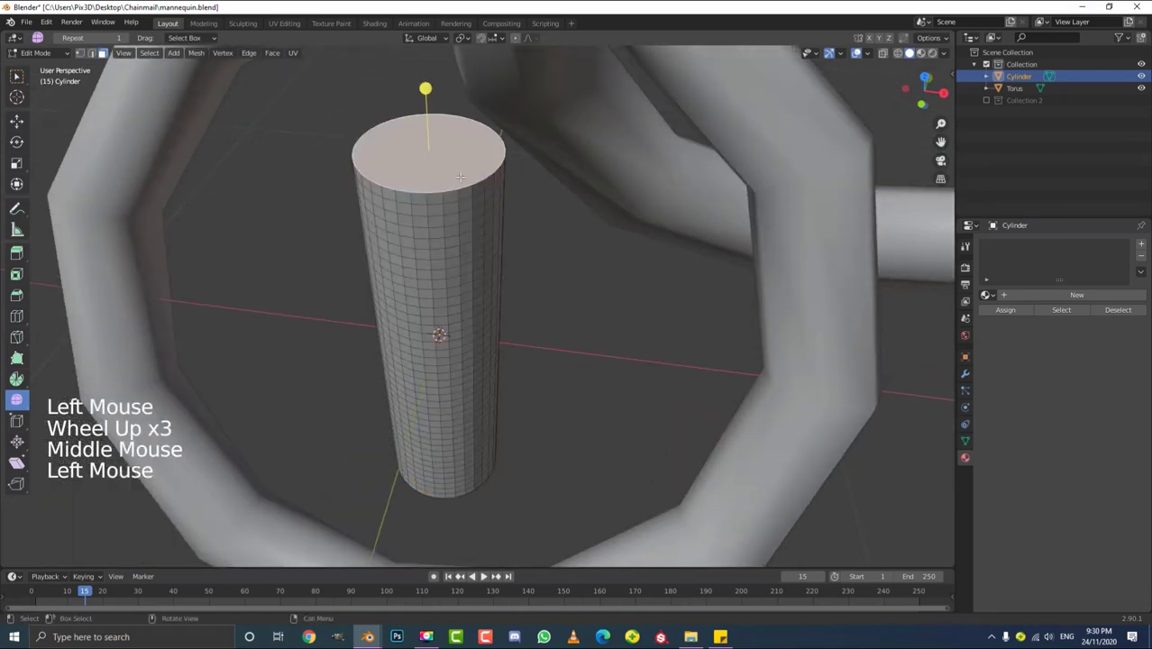
{"action": "key", "text": "x"}
{"action": "left_click", "coordinate": [407, 191]}
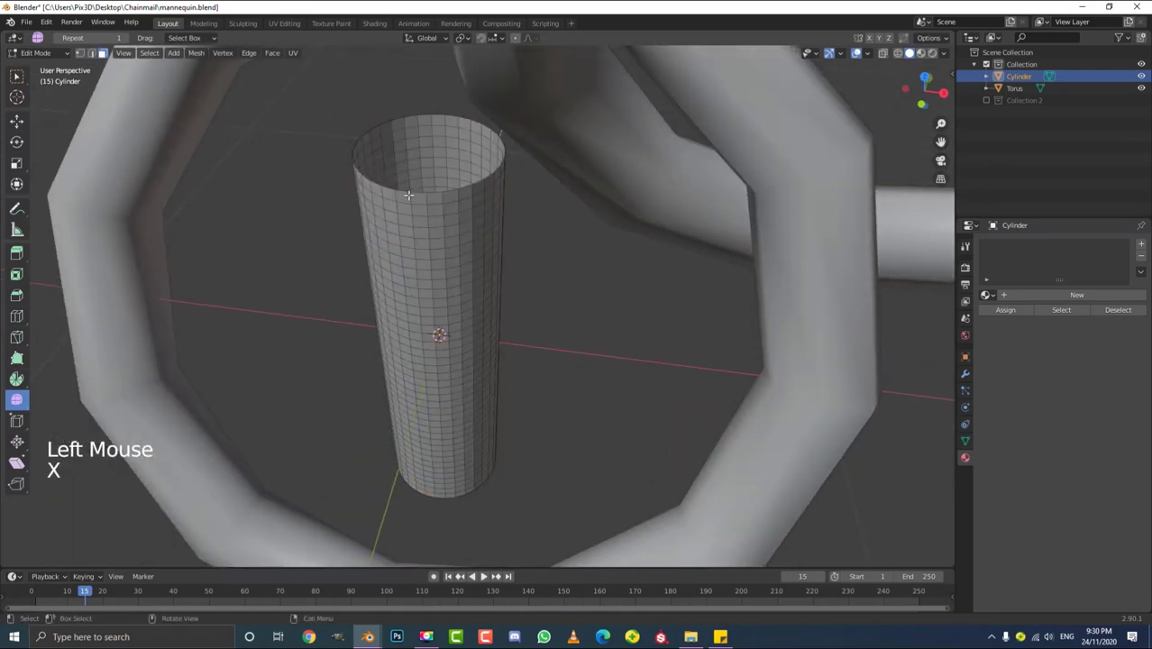
- Delete the cylinder's bottom cap face and return to Object Mode
{"action": "middle_click_drag", "start_coordinate": [500, 423], "coordinate": [463, 263]}
{"action": "left_click", "coordinate": [460, 241]}
{"action": "key", "text": "x"}
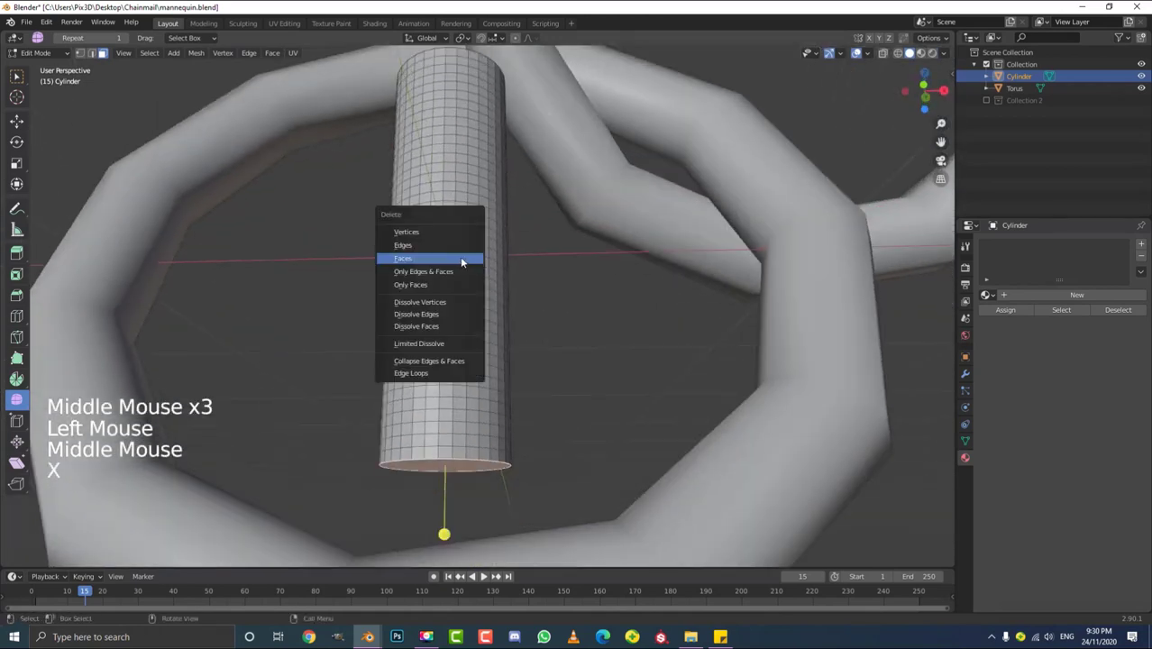
{"action": "left_click", "coordinate": [403, 259]}
{"action": "scroll", "coordinate": [522, 234], "scroll_direction": "down", "scroll_amount": 4}
{"action": "middle_click_drag", "start_coordinate": [522, 234], "coordinate": [522, 269]}
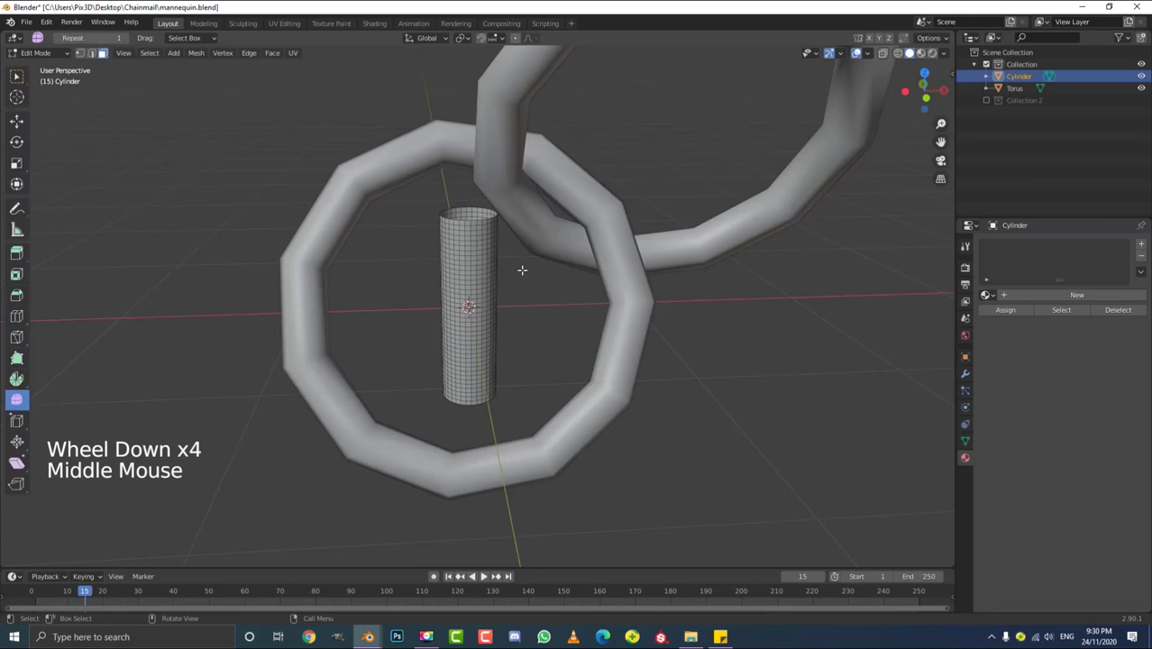
{"action": "key", "text": "Tab"}
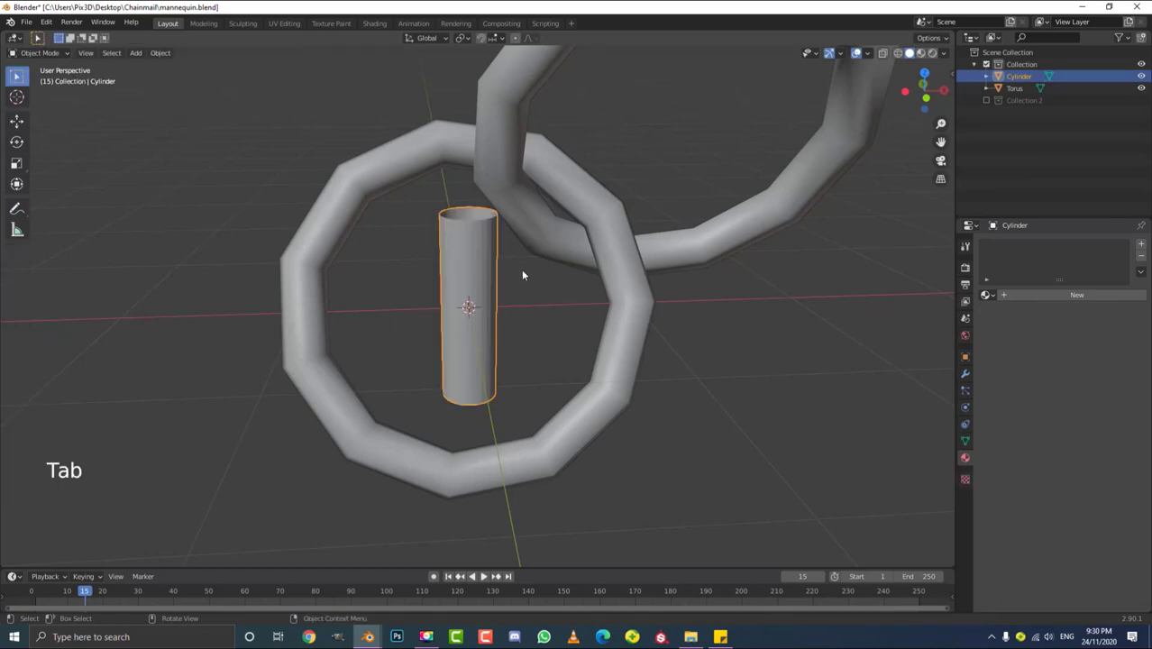
- Select the interlocked torus rings and scale them down to about 0.195 in front view
{"action": "left_click", "coordinate": [577, 193]}
{"action": "scroll", "coordinate": [602, 256], "scroll_direction": "down", "scroll_amount": 4}
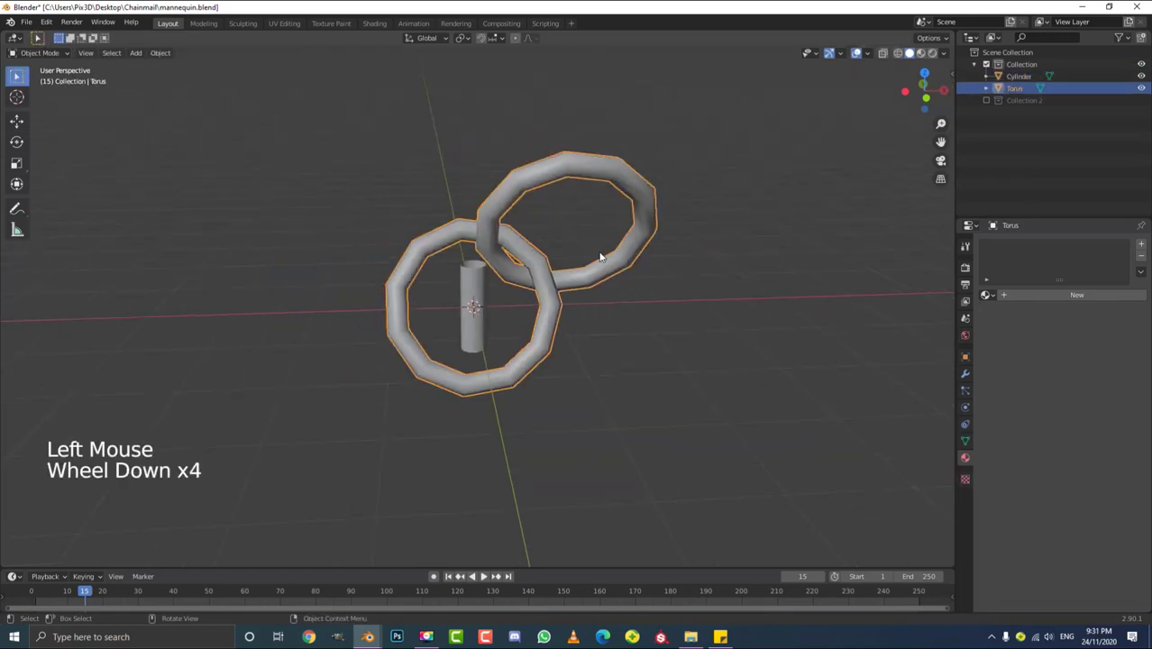
{"action": "key", "text": "KP_1"}
{"action": "scroll", "coordinate": [590, 289], "scroll_direction": "up", "scroll_amount": 3}
{"action": "scroll", "coordinate": [586, 298], "scroll_direction": "up", "scroll_amount": 4}
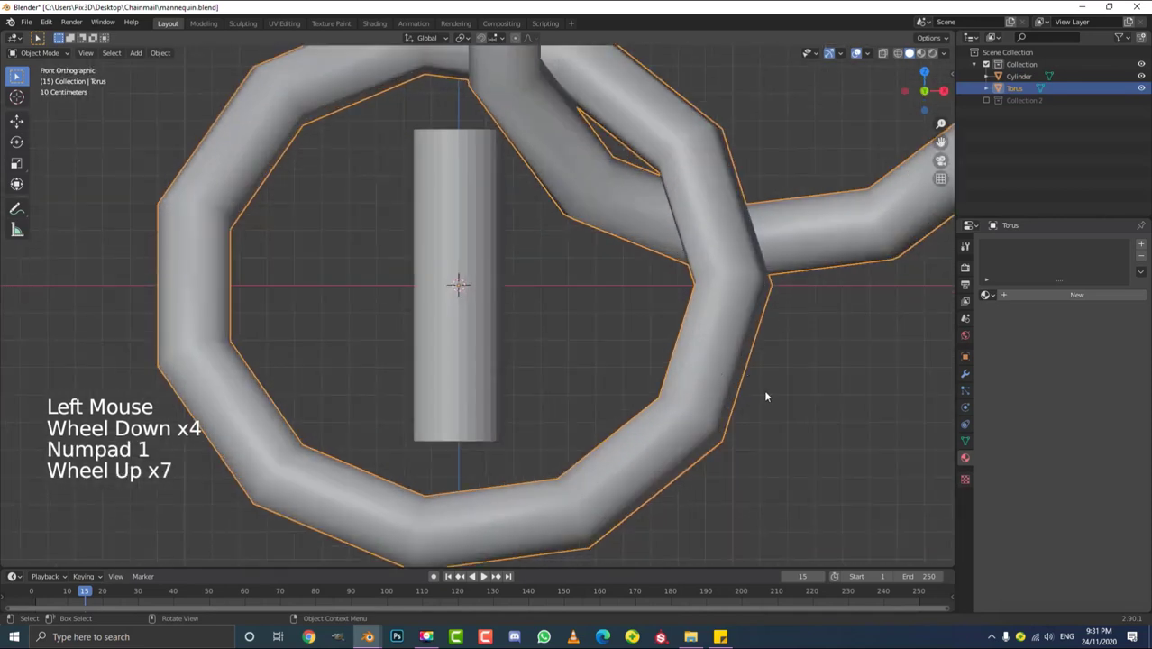
{"action": "key", "text": "s"}
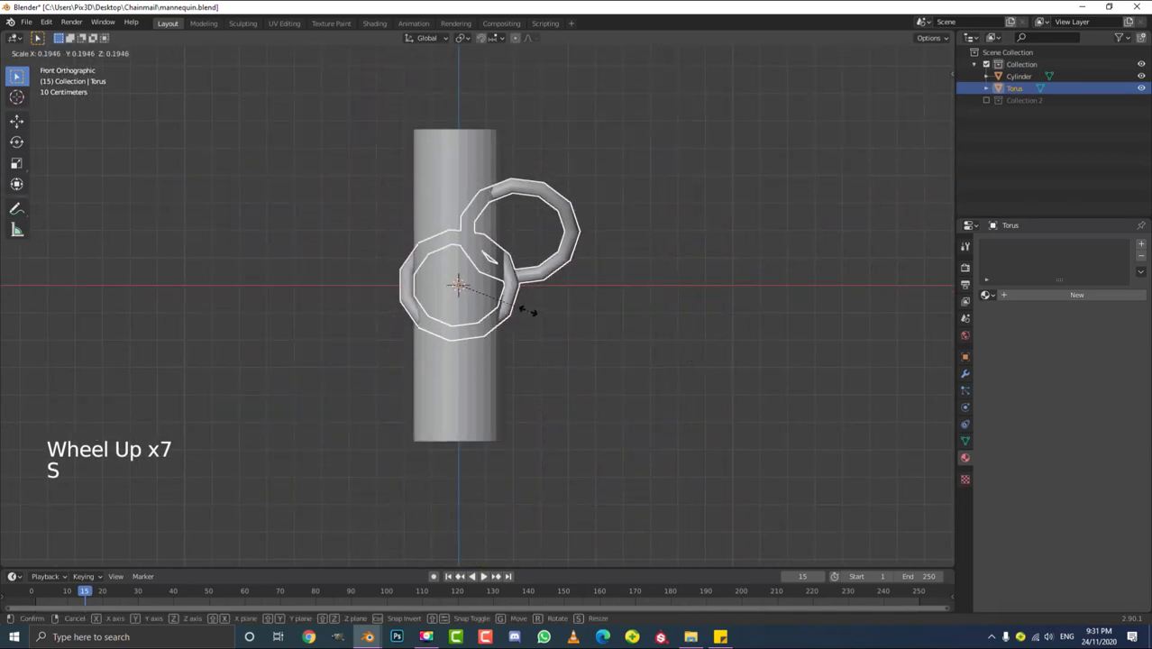
{"action": "left_click", "coordinate": [535, 323]}
- Shrink the torus rings again by a factor of about 0.264
{"action": "scroll", "coordinate": [540, 334], "scroll_direction": "up", "scroll_amount": 3}
{"action": "scroll", "coordinate": [764, 417], "scroll_direction": "up", "scroll_amount": 2}
{"action": "key", "text": "s"}
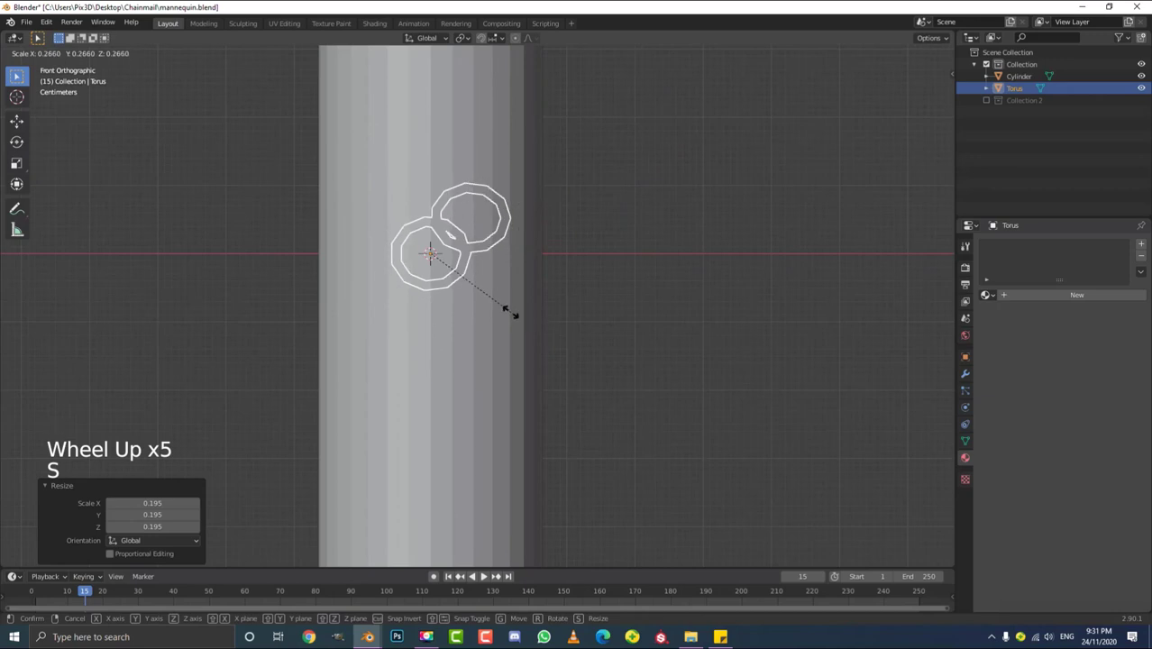
{"action": "left_click", "coordinate": [507, 297]}
{"action": "scroll", "coordinate": [501, 281], "scroll_direction": "up", "scroll_amount": 1}
{"action": "scroll", "coordinate": [501, 281], "scroll_direction": "up", "scroll_amount": 2}
- Switch to wireframe shading and scale the rings down by a factor of about 0.318
{"action": "key", "text": "z"}
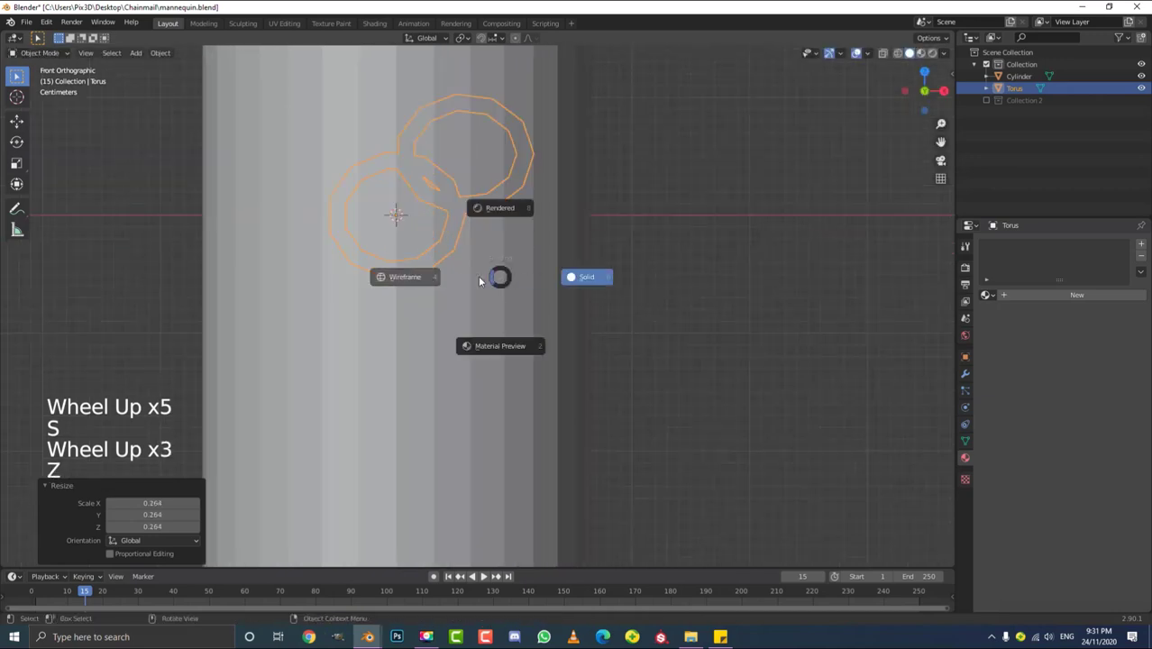
{"action": "left_click", "coordinate": [414, 279]}
{"action": "key", "text": "shift"}
{"action": "middle_click_drag", "start_coordinate": [430, 255], "coordinate": [437, 301], "text": "shift"}
{"action": "scroll", "coordinate": [474, 322], "scroll_direction": "up", "scroll_amount": 2}
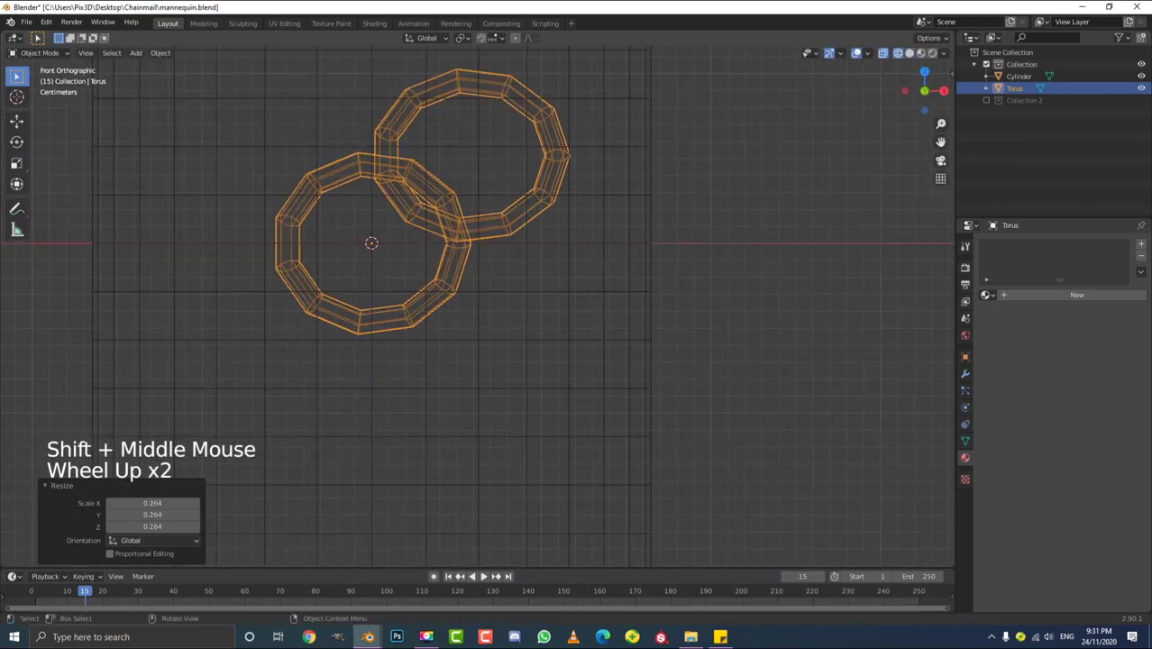
{"action": "key", "text": "s"}
{"action": "left_click", "coordinate": [465, 335]}
- Fine-tune the rings' size against the cylinder's grid by scaling them to about 0.896
{"action": "middle_click_drag", "start_coordinate": [465, 334], "coordinate": [521, 354], "text": "shift"}
{"action": "scroll", "coordinate": [521, 354], "scroll_direction": "up", "scroll_amount": 3}
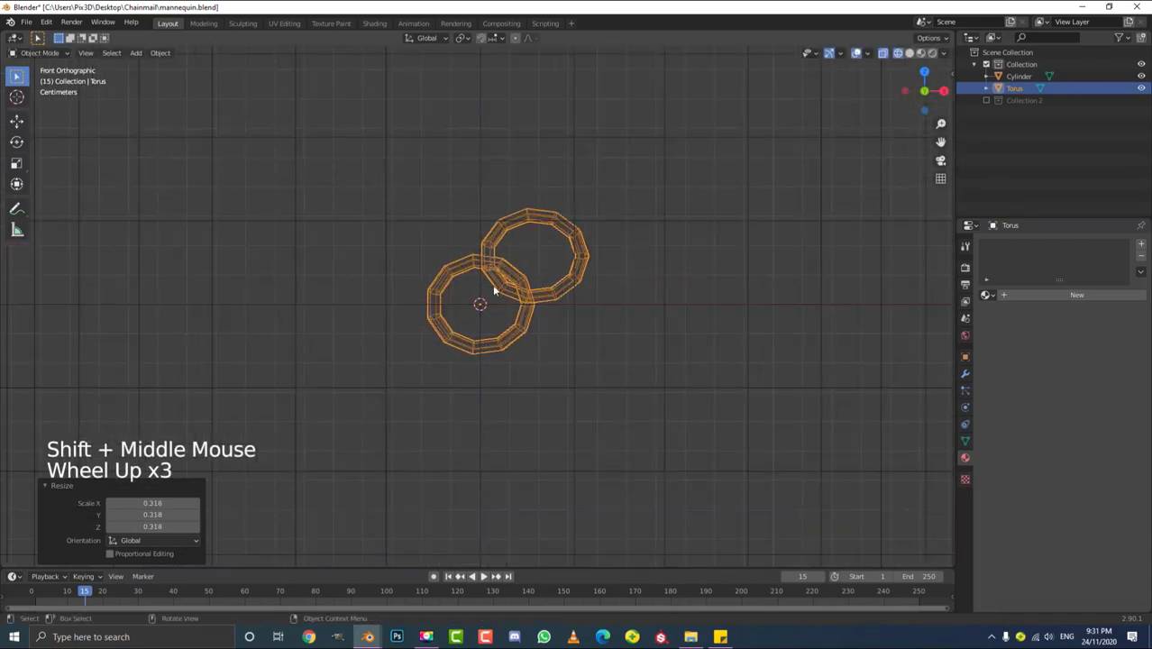
{"action": "key", "text": "g"}
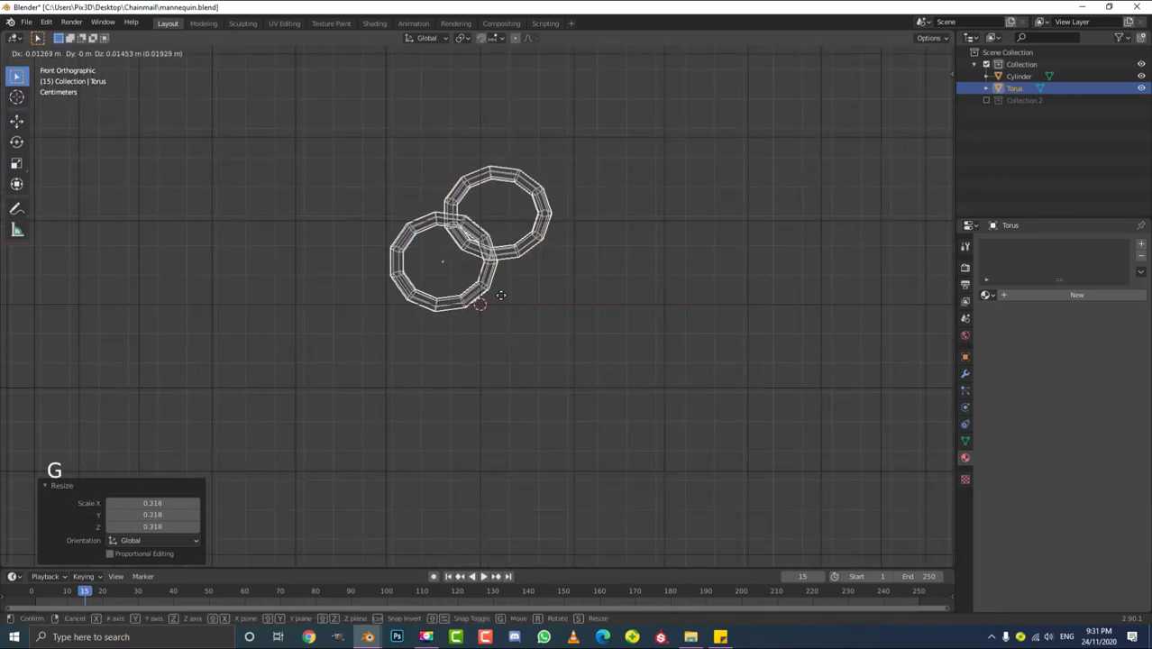
{"action": "left_click", "coordinate": [541, 334]}
{"action": "key", "text": "s"}
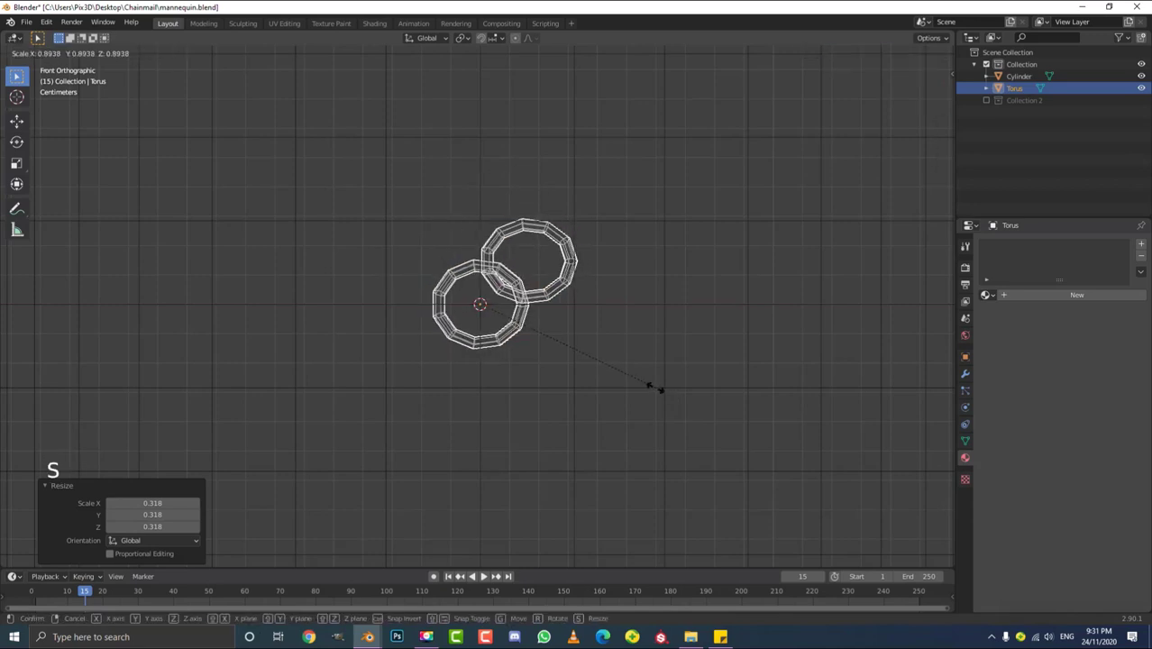
{"action": "left_click", "coordinate": [645, 379]}
- Apply the scale transform to the torus rings
{"action": "scroll", "coordinate": [548, 308], "scroll_direction": "down", "scroll_amount": 2}
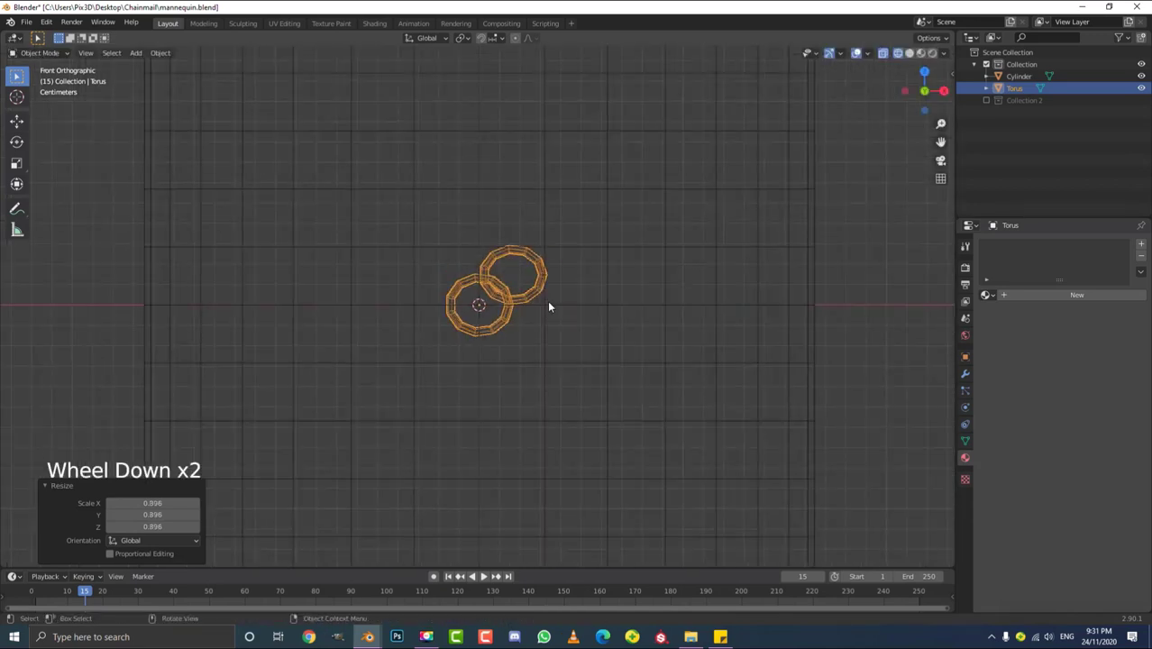
{"action": "scroll", "coordinate": [548, 307], "scroll_direction": "up", "scroll_amount": 1}
{"action": "key", "text": "ctrl+a"}
{"action": "left_click", "coordinate": [507, 285]}
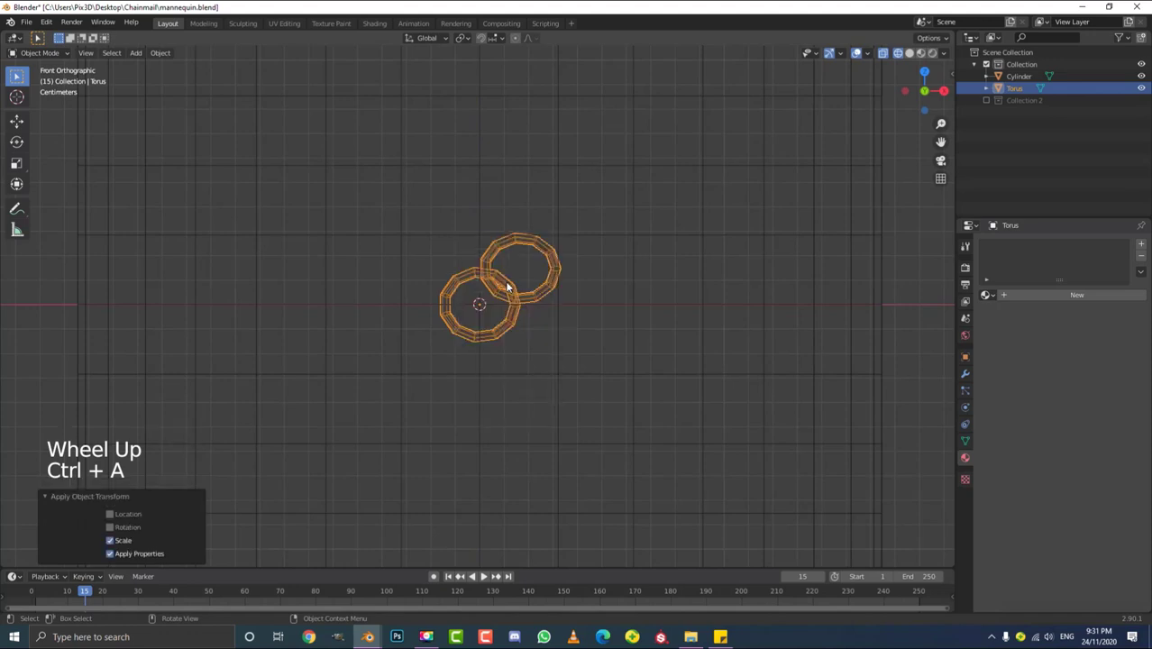
- Return to solid shading and select the small torus rings inside the open cylinder
{"action": "key", "text": "z"}
{"action": "left_click", "coordinate": [577, 284]}
{"action": "scroll", "coordinate": [536, 308], "scroll_direction": "down", "scroll_amount": 5}
{"action": "scroll", "coordinate": [535, 307], "scroll_direction": "down", "scroll_amount": 5}
{"action": "middle_click_drag", "start_coordinate": [535, 307], "coordinate": [515, 344]}
{"action": "scroll", "coordinate": [449, 425], "scroll_direction": "up", "scroll_amount": 2}
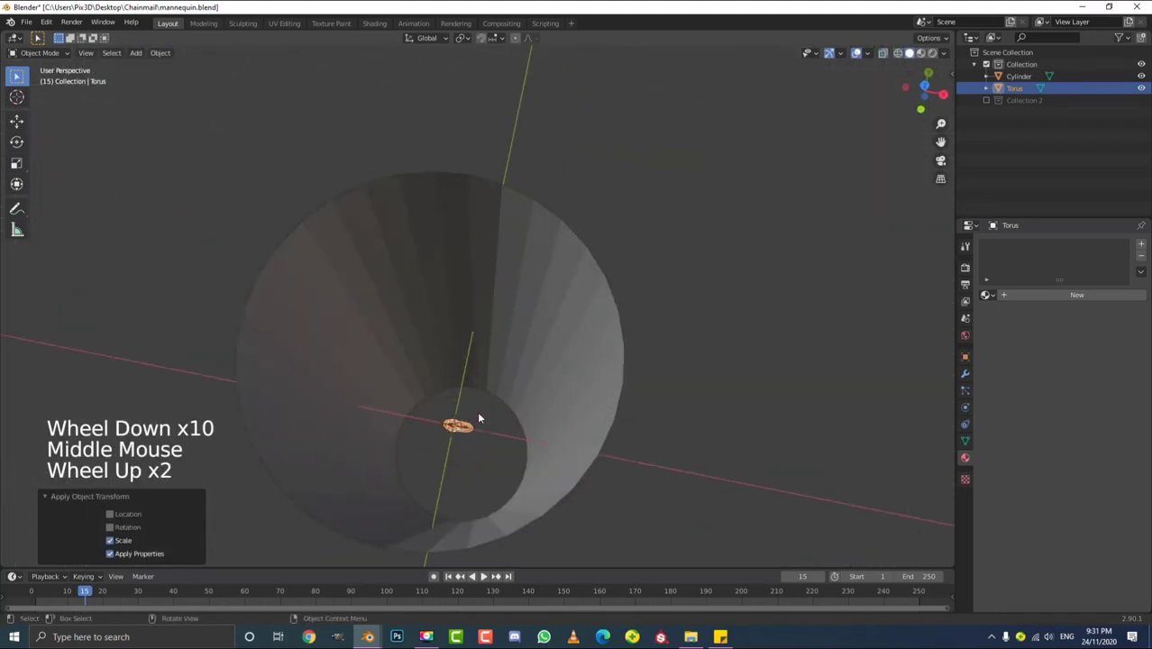
{"action": "scroll", "coordinate": [479, 419], "scroll_direction": "down", "scroll_amount": 1}
{"action": "middle_click_drag", "start_coordinate": [478, 418], "coordinate": [414, 444]}
{"action": "scroll", "coordinate": [415, 444], "scroll_direction": "up", "scroll_amount": 2}
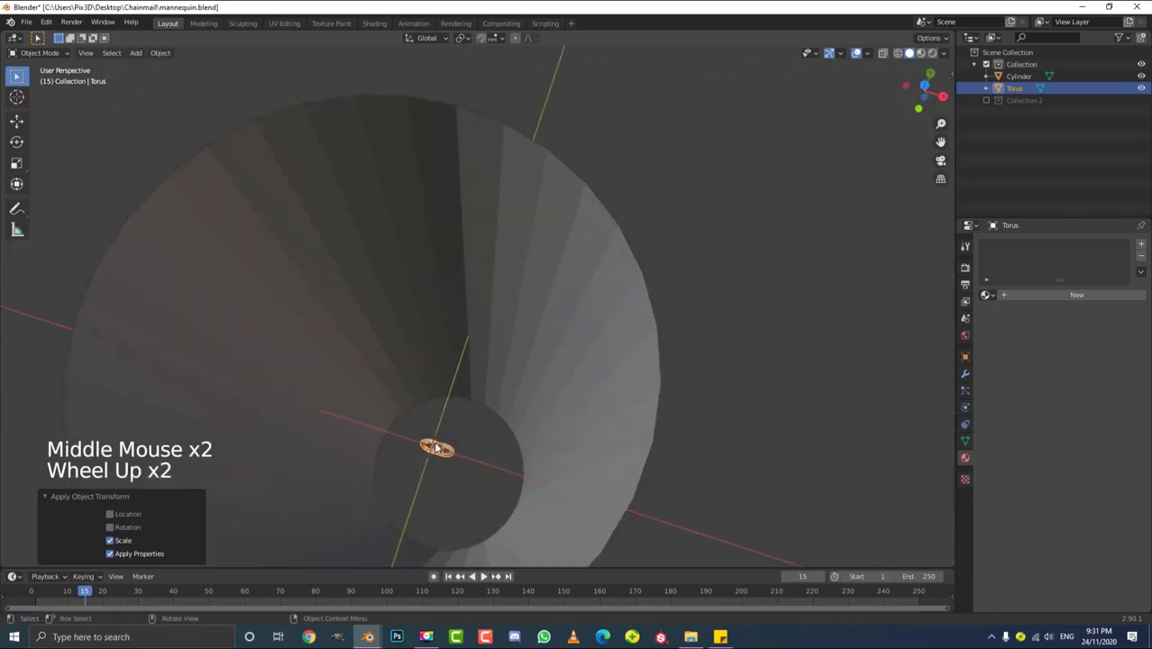
{"action": "left_click", "coordinate": [544, 238]}
{"action": "scroll", "coordinate": [532, 370], "scroll_direction": "down", "scroll_amount": 6}
{"action": "middle_click_drag", "start_coordinate": [532, 369], "coordinate": [471, 333]}
{"action": "scroll", "coordinate": [545, 348], "scroll_direction": "up", "scroll_amount": 3}
{"action": "scroll", "coordinate": [455, 423], "scroll_direction": "up", "scroll_amount": 2}
{"action": "left_click", "coordinate": [466, 428]}
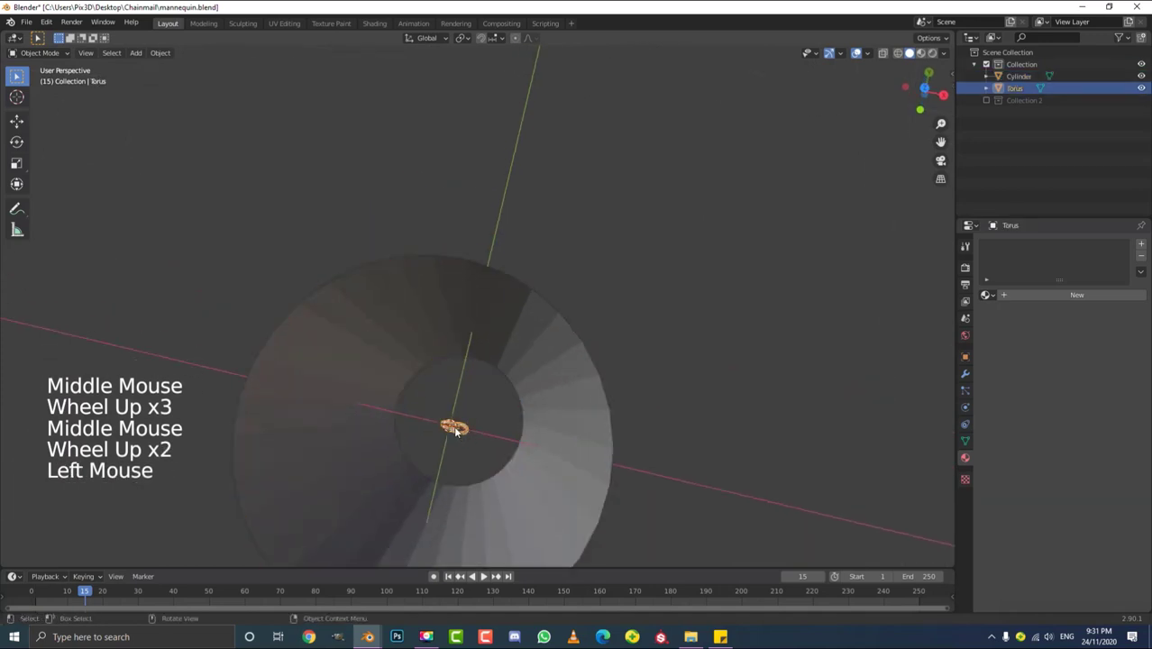
{"action": "key", "text": "g"}
{"action": "key", "text": "Escape"}
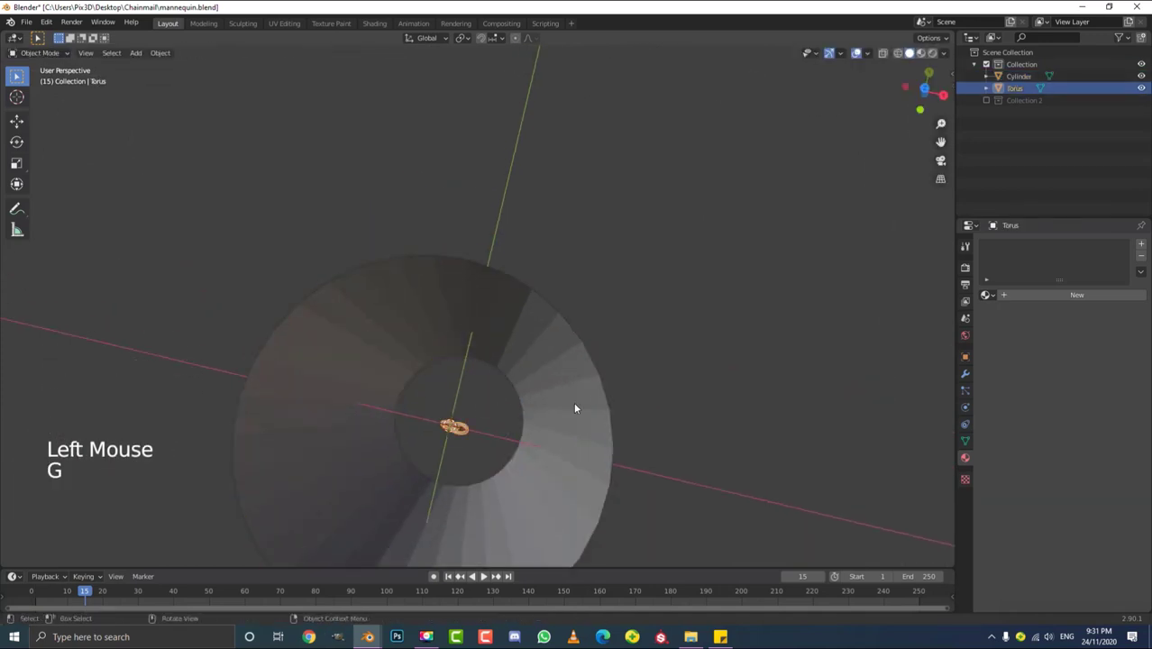
- Add the cylinder to the selection and parent the rings to it with the Object option
{"action": "left_click", "coordinate": [430, 265], "text": "shift"}
{"action": "scroll", "coordinate": [448, 327], "scroll_direction": "down", "scroll_amount": 4}
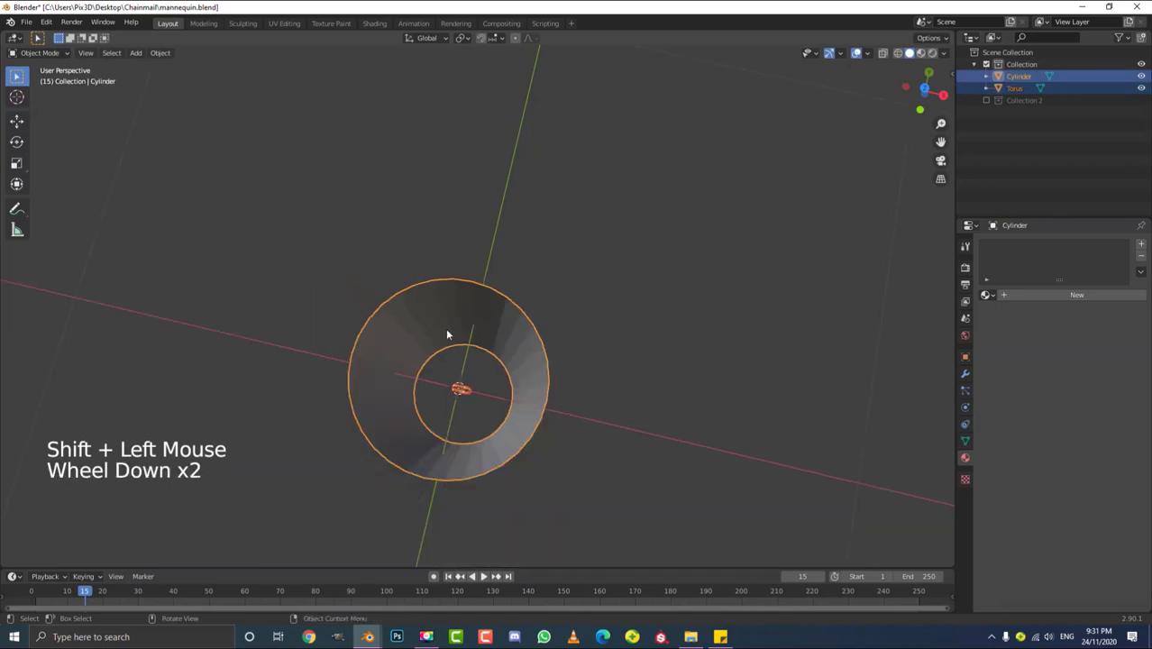
{"action": "middle_click_drag", "start_coordinate": [447, 327], "coordinate": [470, 272]}
{"action": "scroll", "coordinate": [473, 261], "scroll_direction": "up", "scroll_amount": 1}
{"action": "scroll", "coordinate": [473, 261], "scroll_direction": "up", "scroll_amount": 1}
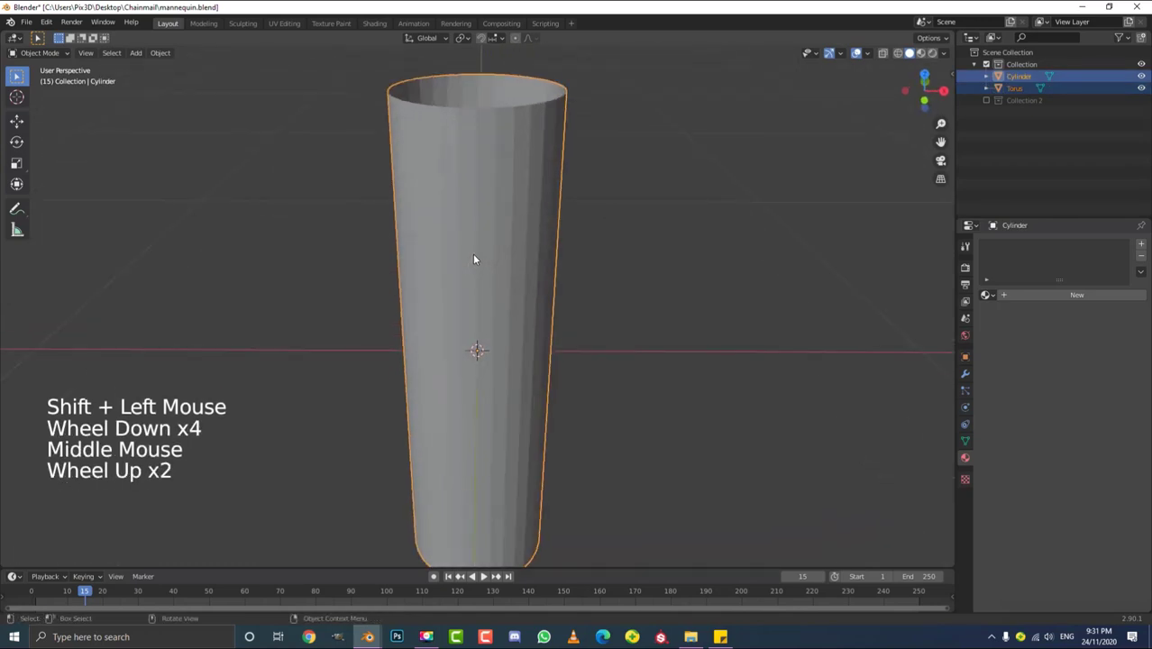
{"action": "key", "text": "ctrl+p"}
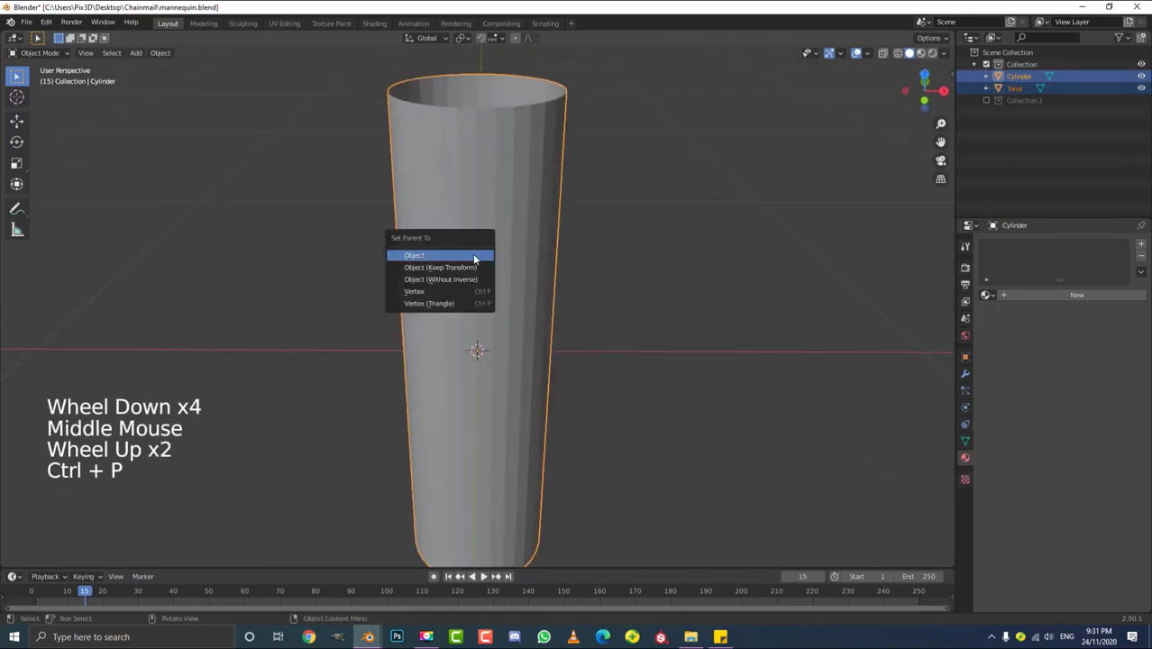
{"action": "left_click", "coordinate": [425, 256]}
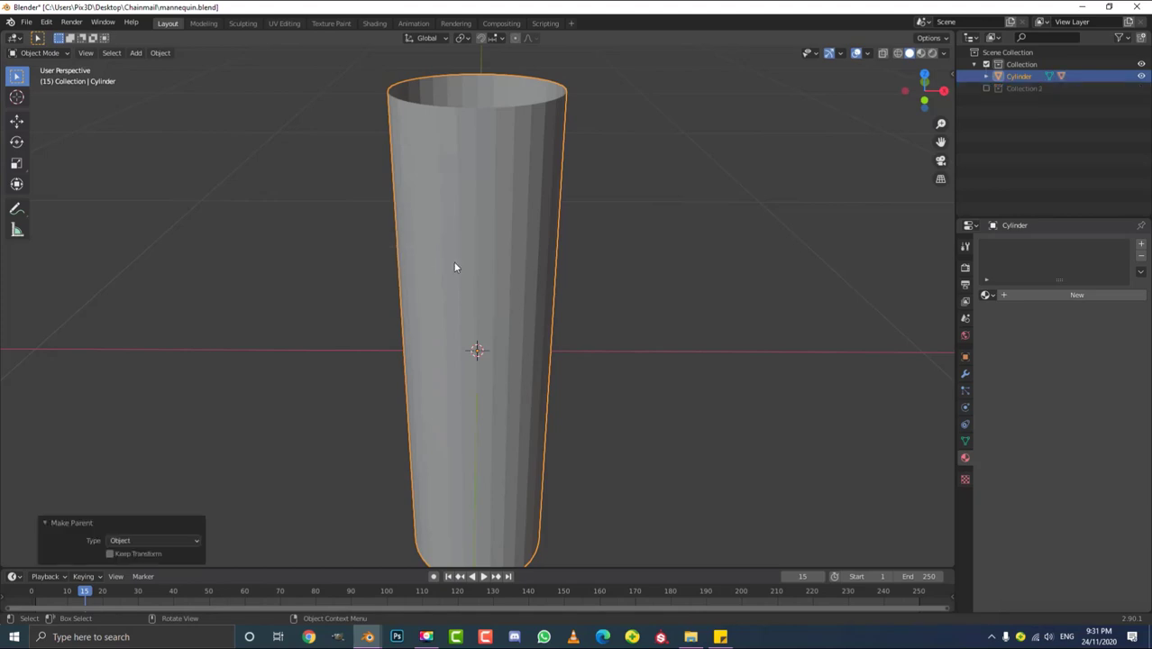
- Select the cylinder and set its object instancing to Vertices
{"action": "scroll", "coordinate": [454, 266], "scroll_direction": "down", "scroll_amount": 4}
{"action": "middle_click_drag", "start_coordinate": [454, 267], "coordinate": [500, 364]}
{"action": "scroll", "coordinate": [500, 364], "scroll_direction": "up", "scroll_amount": 4}
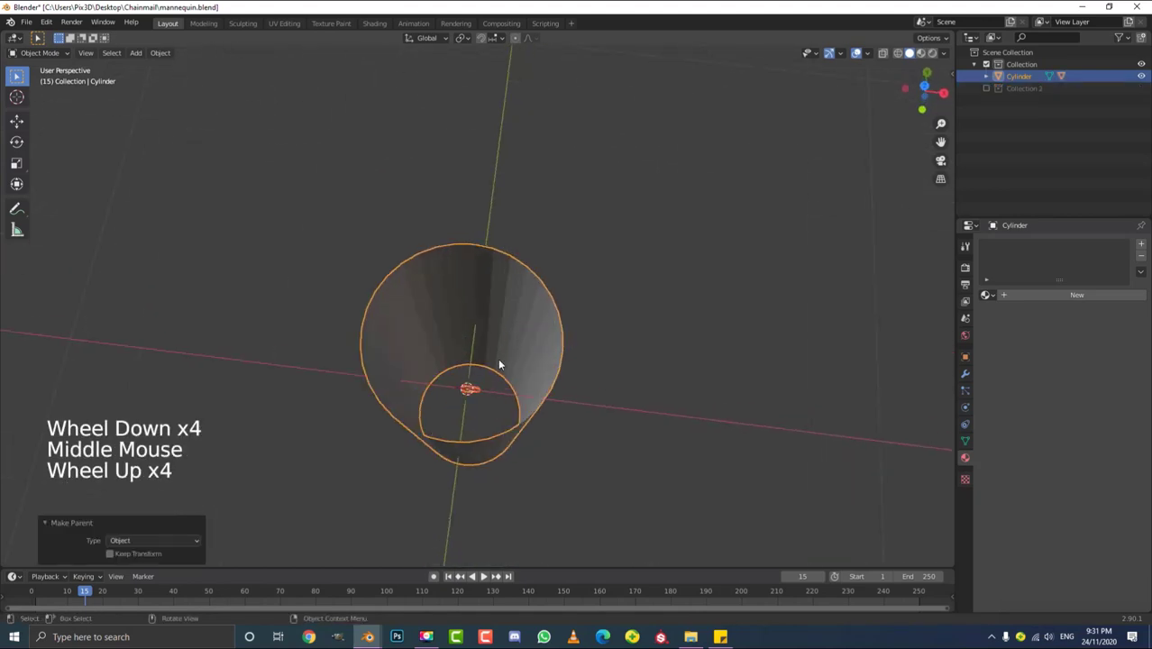
{"action": "left_click", "coordinate": [492, 259]}
{"action": "middle_click_drag", "start_coordinate": [492, 259], "coordinate": [516, 281]}
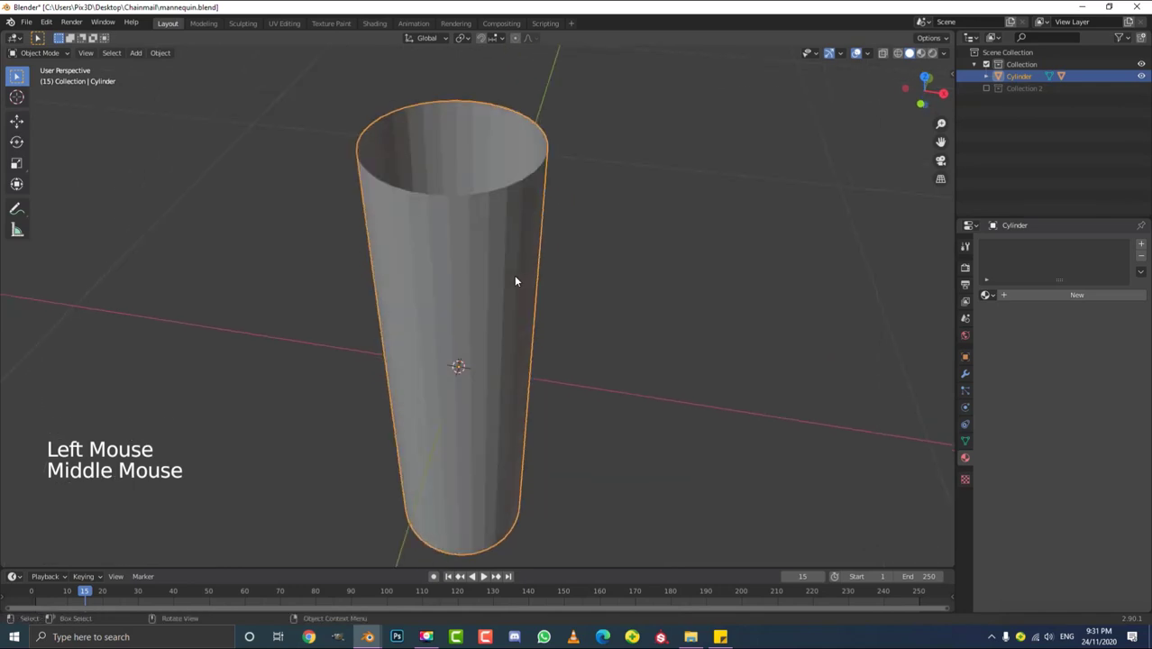
{"action": "left_click", "coordinate": [964, 357]}
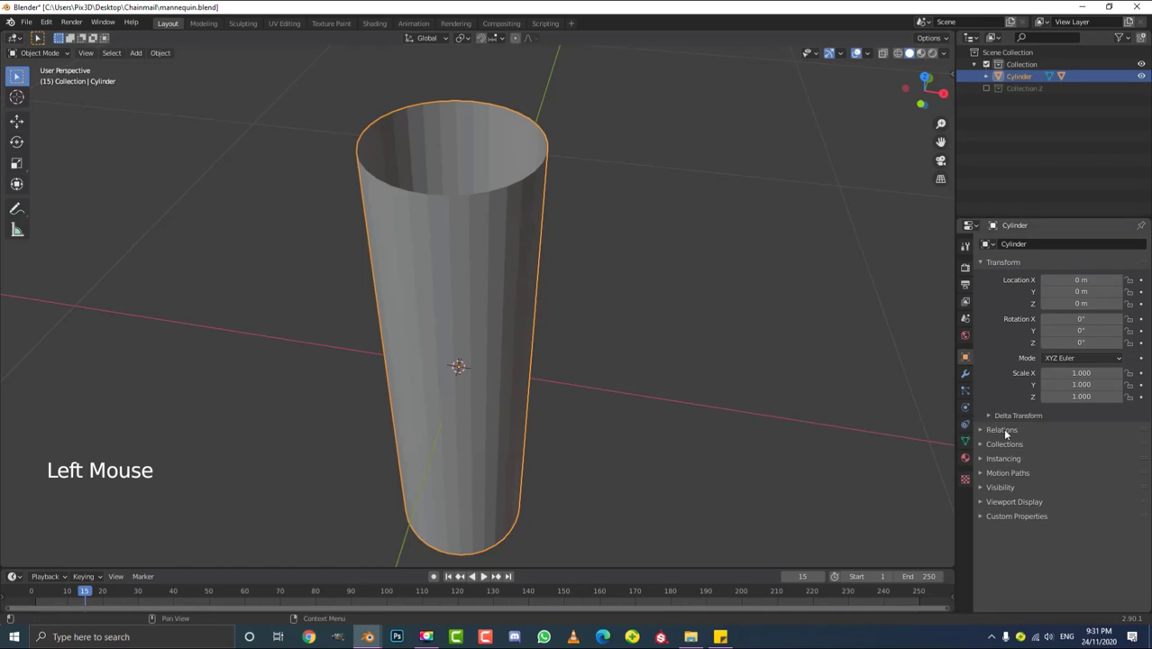
{"action": "left_click", "coordinate": [988, 459]}
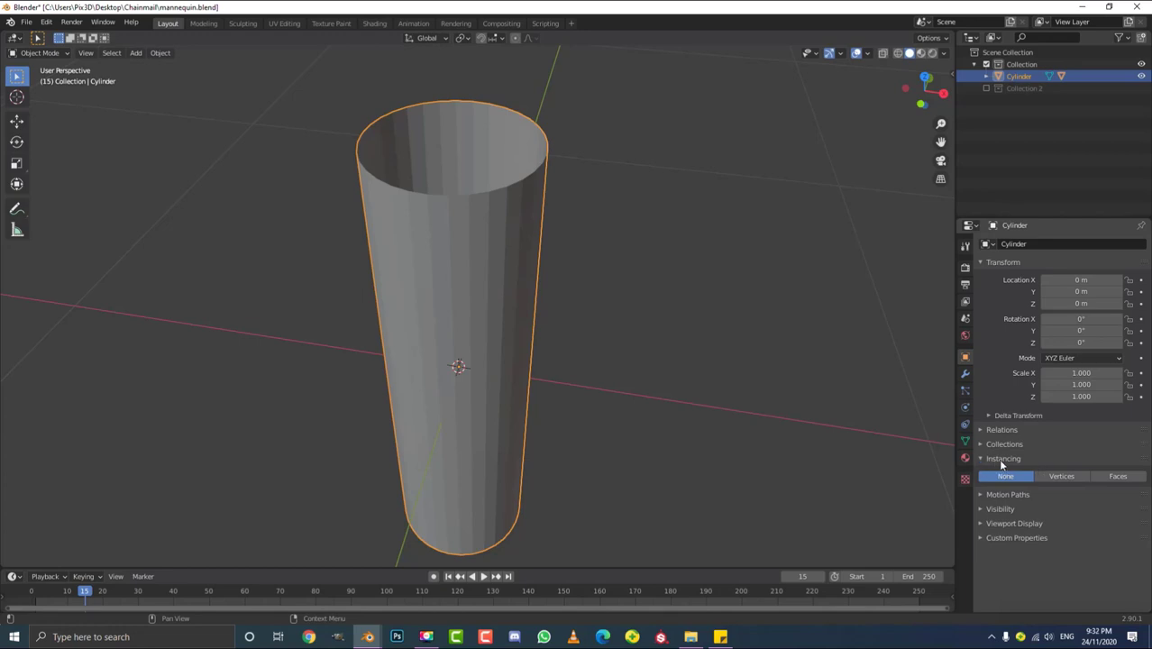
{"action": "left_click", "coordinate": [1062, 476]}
{"action": "middle_click_drag", "start_coordinate": [748, 410], "coordinate": [687, 407]}
{"action": "scroll", "coordinate": [686, 406], "scroll_direction": "up", "scroll_amount": 2}
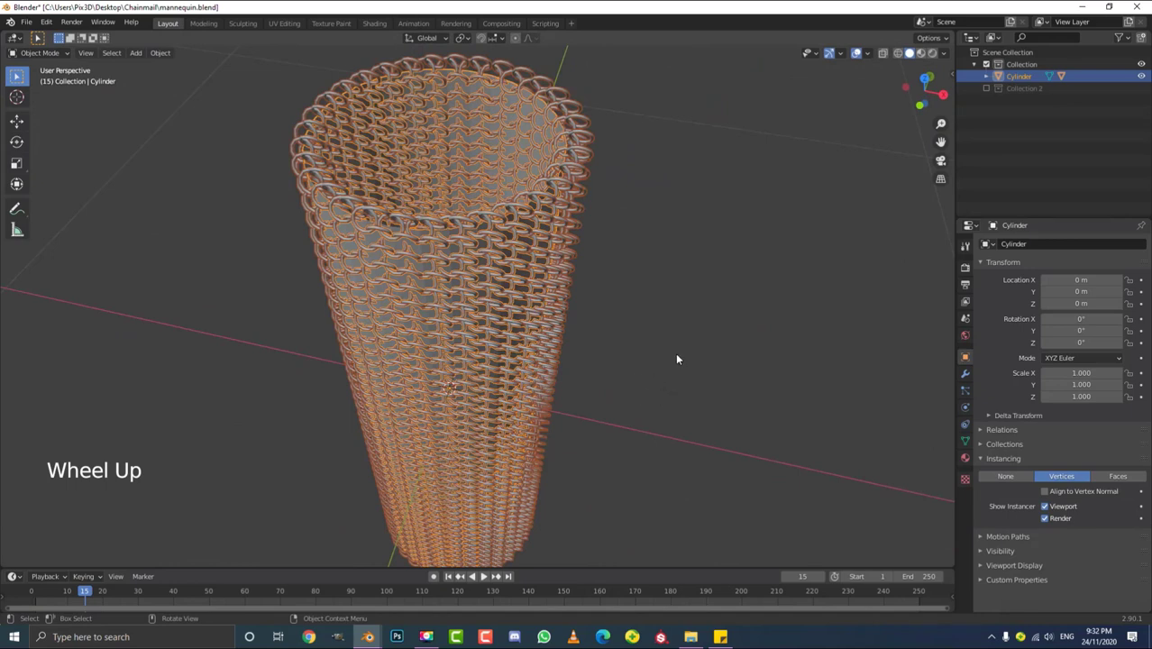
- Enable Align to Vertex Normal for the cylinder's ring instances
{"action": "left_click", "coordinate": [1045, 491]}
{"action": "middle_click_drag", "start_coordinate": [586, 372], "coordinate": [504, 345]}
{"action": "scroll", "coordinate": [307, 282], "scroll_direction": "up", "scroll_amount": 2}
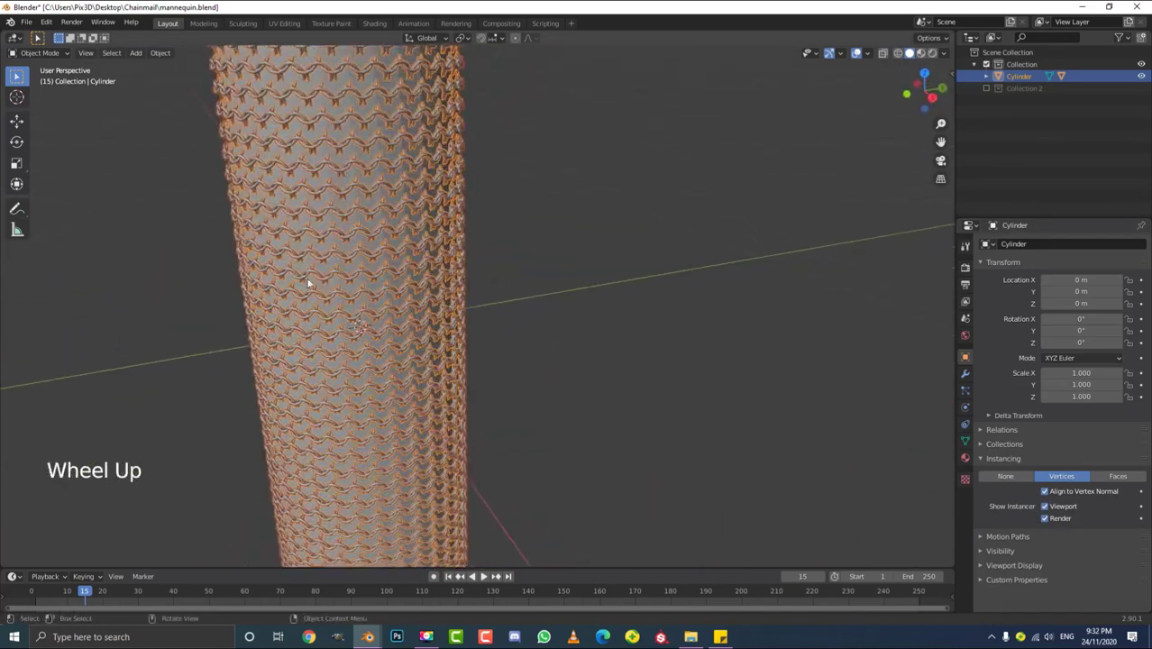
{"action": "middle_click_drag", "start_coordinate": [334, 283], "coordinate": [417, 304]}
{"action": "scroll", "coordinate": [418, 304], "scroll_direction": "up", "scroll_amount": 3}
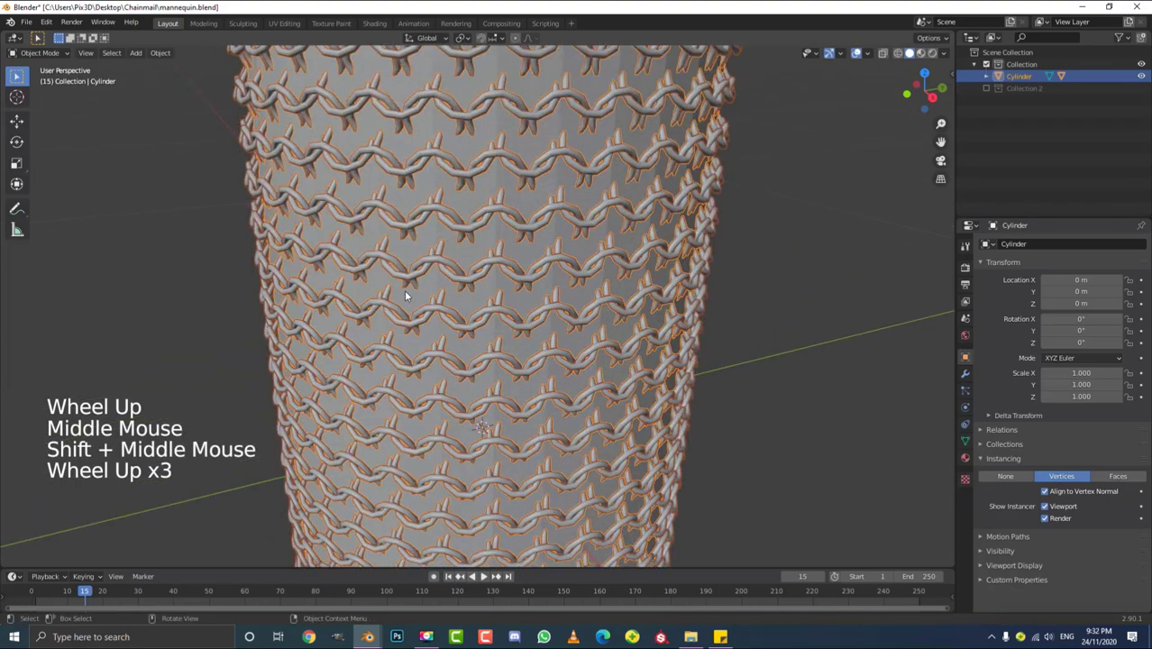
{"action": "scroll", "coordinate": [468, 253], "scroll_direction": "down", "scroll_amount": 3}
- Select the original torus rings inside the cylinder and select all their geometry in Edit Mode
{"action": "middle_click_drag", "start_coordinate": [468, 252], "coordinate": [457, 364]}
{"action": "scroll", "coordinate": [519, 383], "scroll_direction": "up", "scroll_amount": 1}
{"action": "left_click", "coordinate": [520, 381]}
{"action": "scroll", "coordinate": [491, 370], "scroll_direction": "up", "scroll_amount": 2}
{"action": "scroll", "coordinate": [477, 369], "scroll_direction": "up", "scroll_amount": 2}
{"action": "scroll", "coordinate": [465, 369], "scroll_direction": "down", "scroll_amount": 2}
{"action": "key", "text": "Tab"}
{"action": "scroll", "coordinate": [465, 370], "scroll_direction": "down", "scroll_amount": 3}
{"action": "scroll", "coordinate": [462, 360], "scroll_direction": "up", "scroll_amount": 2}
{"action": "key", "text": "a"}
{"action": "scroll", "coordinate": [461, 310], "scroll_direction": "up", "scroll_amount": 1}
{"action": "scroll", "coordinate": [462, 311], "scroll_direction": "down", "scroll_amount": 2}
{"action": "scroll", "coordinate": [451, 362], "scroll_direction": "up", "scroll_amount": 1}
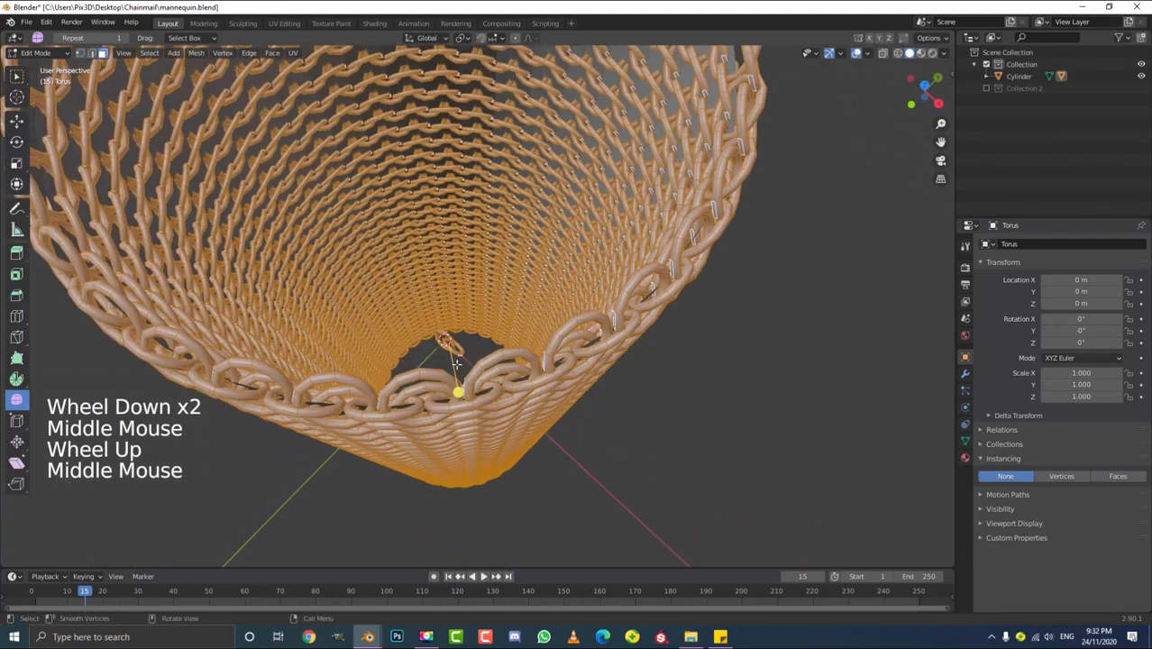
- Move the rings' geometry about 0.0076 m along the Y axis
{"action": "key", "text": "g"}
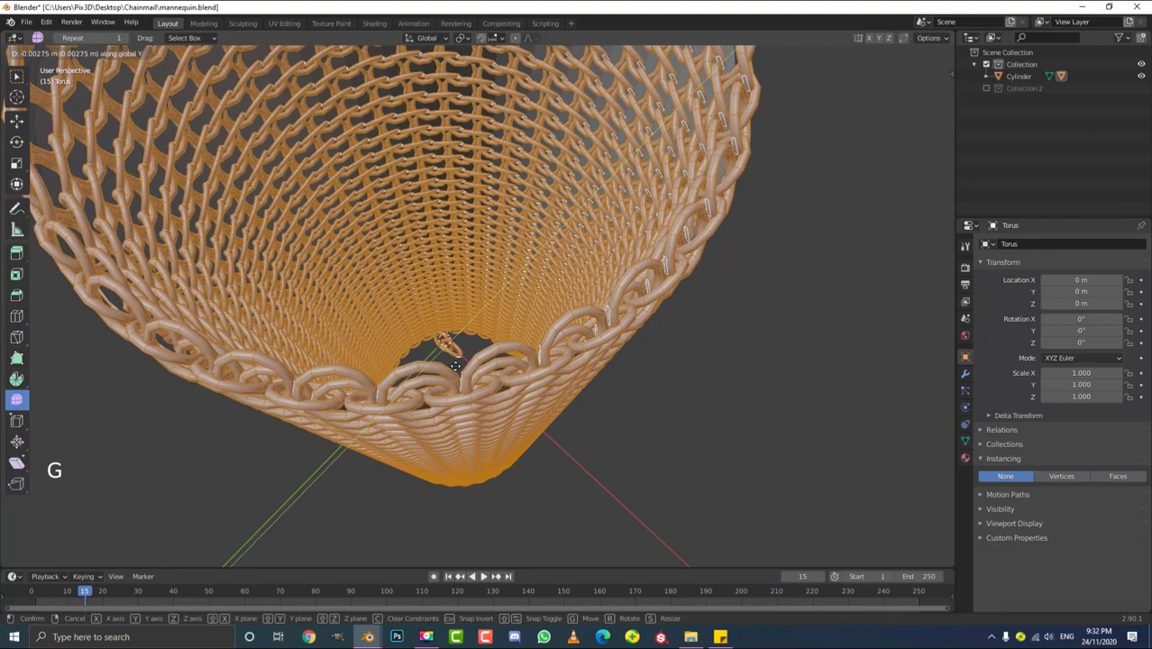
{"action": "key", "text": "y"}
{"action": "key", "text": "shift"}
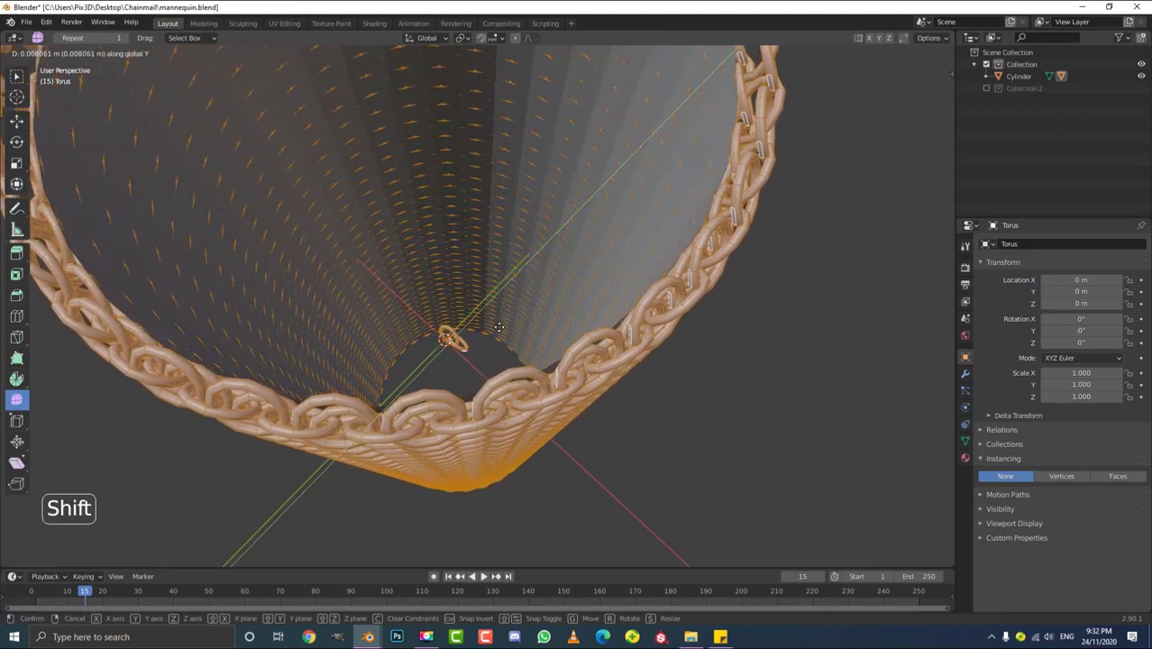
{"action": "left_click", "coordinate": [498, 328]}
- Fine-tune the ring overlap by shifting the geometry about -0.00018 m along the Y axis
{"action": "scroll", "coordinate": [499, 329], "scroll_direction": "up", "scroll_amount": 1}
{"action": "middle_click_drag", "start_coordinate": [498, 329], "coordinate": [464, 342]}
{"action": "scroll", "coordinate": [496, 354], "scroll_direction": "up", "scroll_amount": 2}
{"action": "scroll", "coordinate": [488, 355], "scroll_direction": "down", "scroll_amount": 3}
{"action": "scroll", "coordinate": [464, 343], "scroll_direction": "up", "scroll_amount": 1}
{"action": "key", "text": "g"}
{"action": "key", "text": "y"}
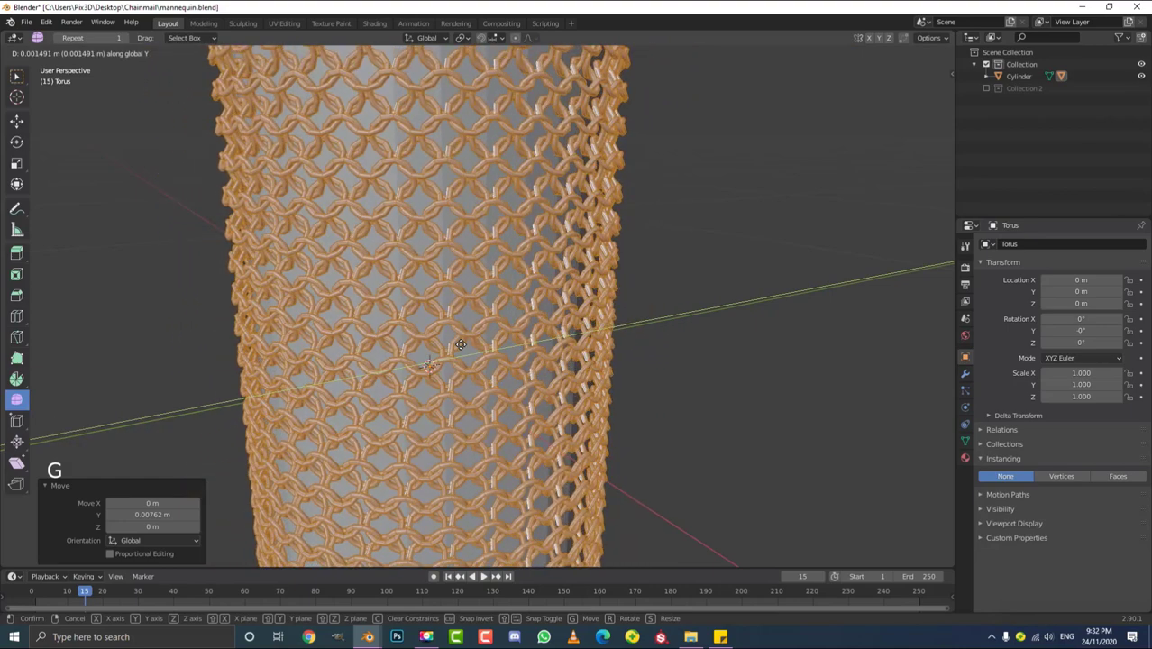
{"action": "key", "text": "shift"}
{"action": "mouse_move", "coordinate": [412, 350]}
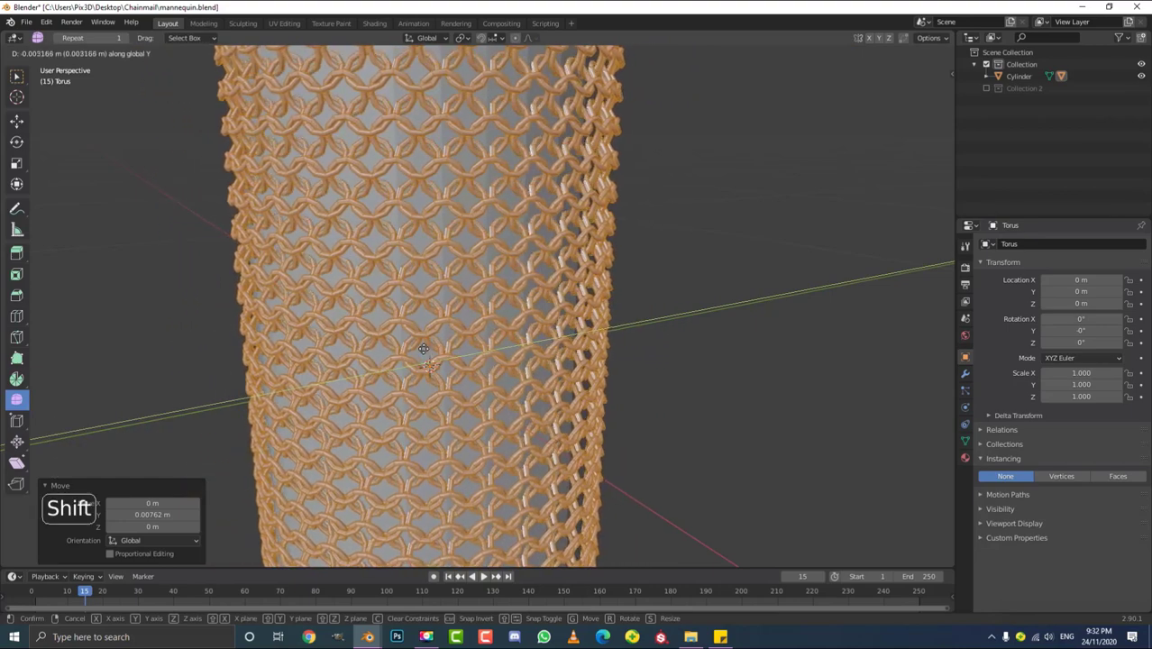
{"action": "left_click", "coordinate": [446, 340]}
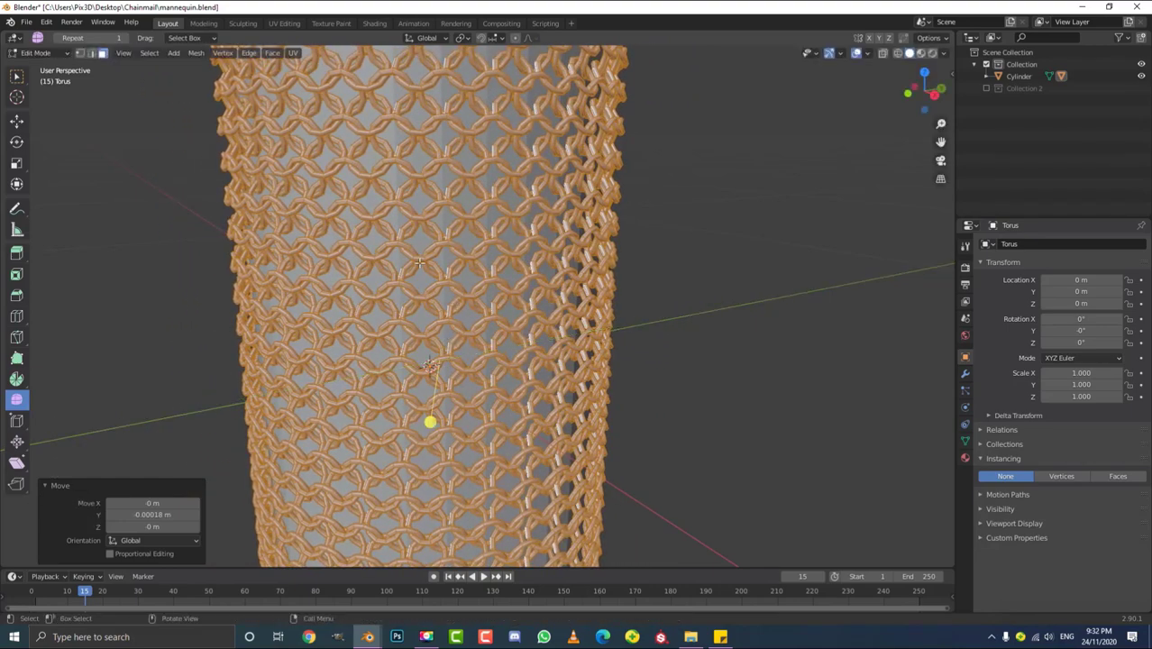
- Check the ring pattern in front view, then return to Object Mode and deselect everything
{"action": "scroll", "coordinate": [446, 341], "scroll_direction": "down", "scroll_amount": 4}
{"action": "middle_click_drag", "start_coordinate": [445, 340], "coordinate": [514, 354]}
{"action": "scroll", "coordinate": [470, 368], "scroll_direction": "up", "scroll_amount": 5}
{"action": "scroll", "coordinate": [469, 368], "scroll_direction": "down", "scroll_amount": 3}
{"action": "key", "text": "KP_1"}
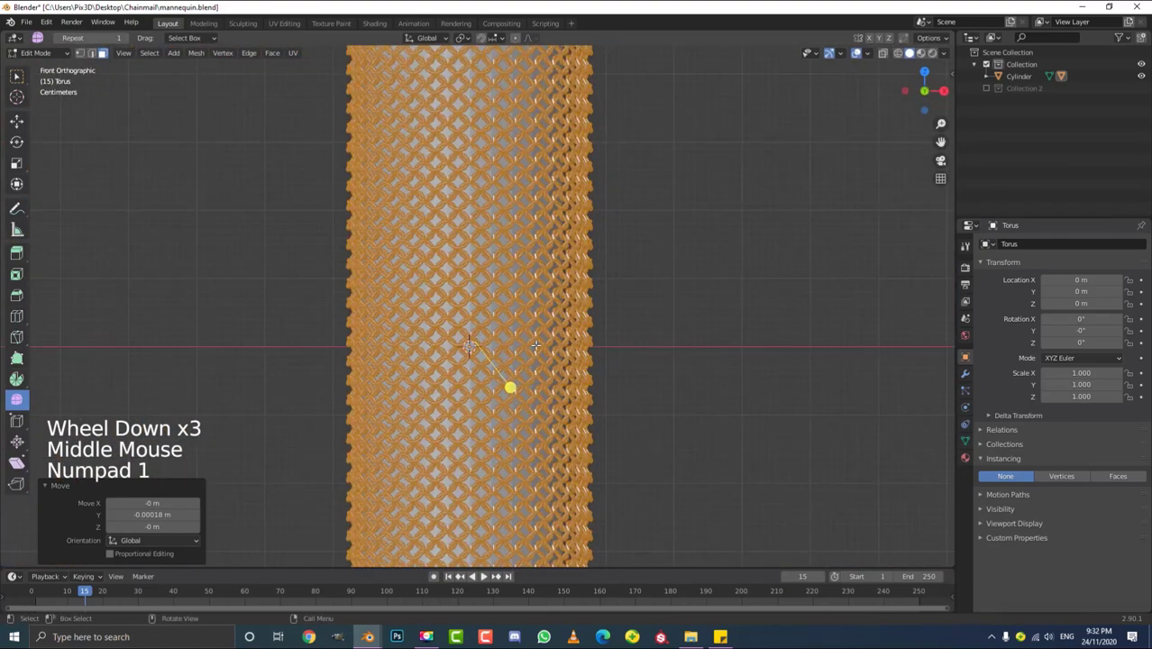
{"action": "scroll", "coordinate": [520, 354], "scroll_direction": "up", "scroll_amount": 7}
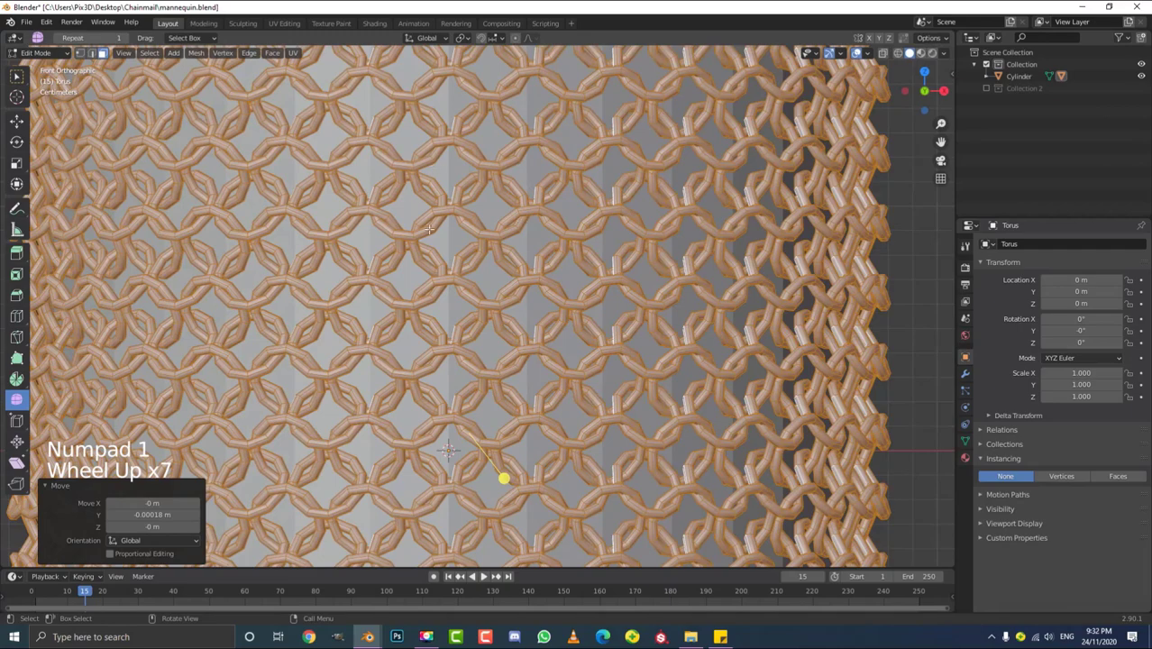
{"action": "scroll", "coordinate": [429, 229], "scroll_direction": "down", "scroll_amount": 4}
{"action": "key", "text": "Tab"}
{"action": "scroll", "coordinate": [612, 255], "scroll_direction": "down", "scroll_amount": 3}
{"action": "key", "text": "alt+a"}
{"action": "middle_click_drag", "start_coordinate": [612, 255], "coordinate": [478, 343]}
{"action": "scroll", "coordinate": [479, 337], "scroll_direction": "down", "scroll_amount": 3}
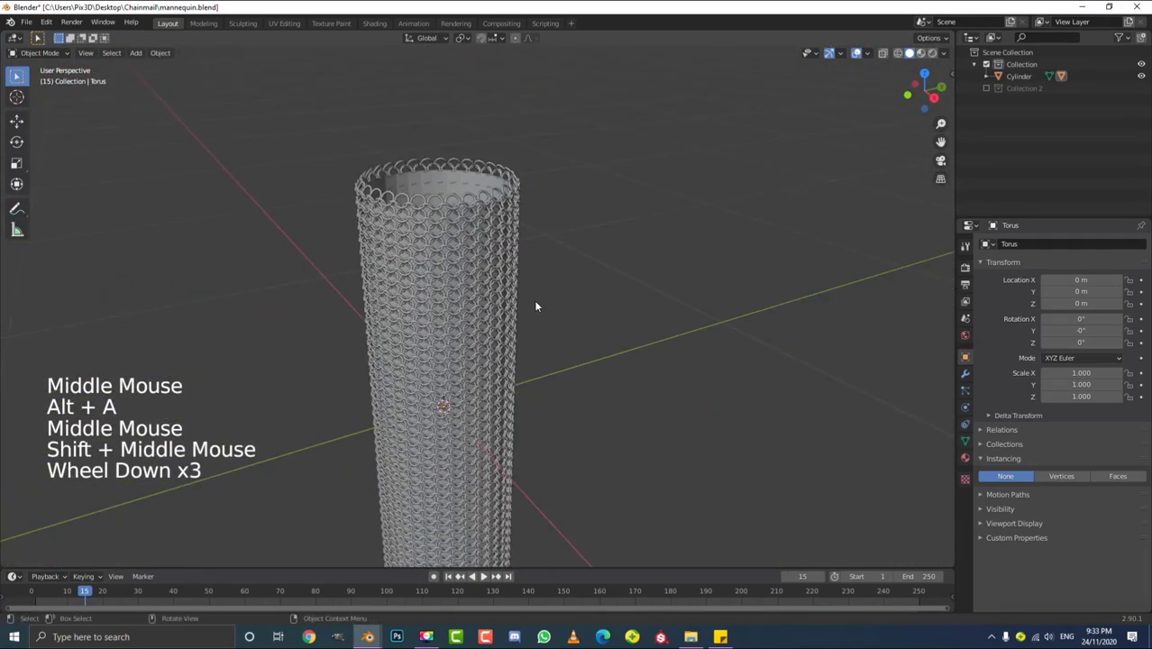
{"action": "middle_click_drag", "start_coordinate": [535, 307], "coordinate": [499, 394]}
{"action": "scroll", "coordinate": [430, 380], "scroll_direction": "up", "scroll_amount": 3}
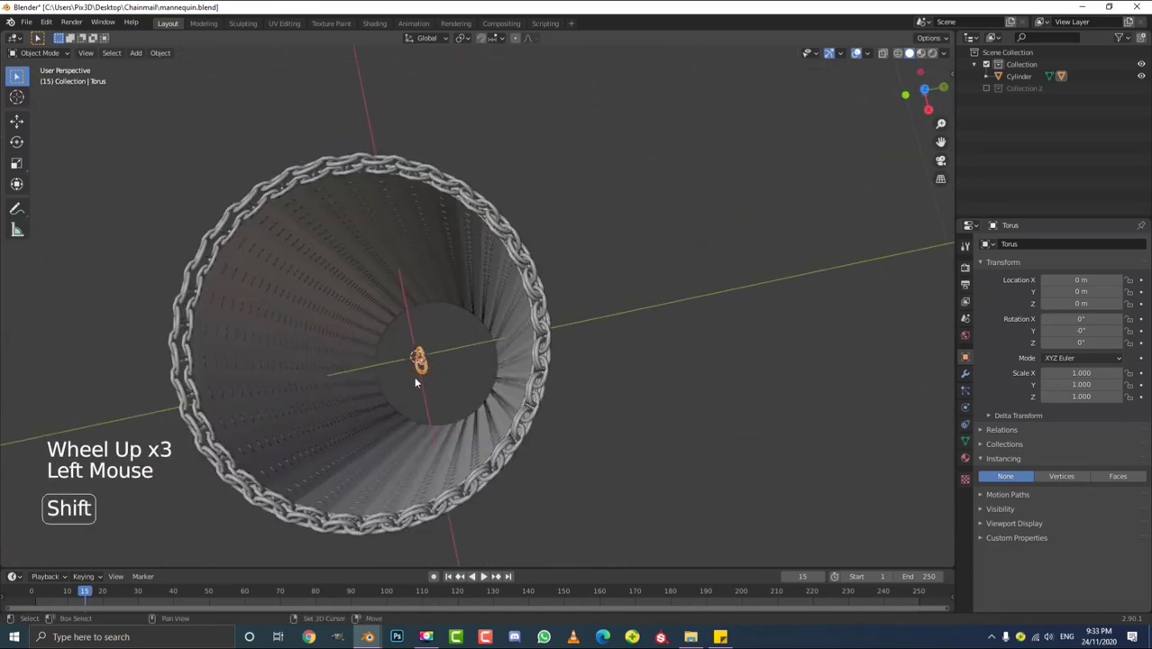
{"action": "middle_click_drag", "start_coordinate": [414, 379], "coordinate": [410, 354], "text": "shift"}
{"action": "scroll", "coordinate": [410, 353], "scroll_direction": "down", "scroll_amount": 1}
{"action": "key", "text": "g"}
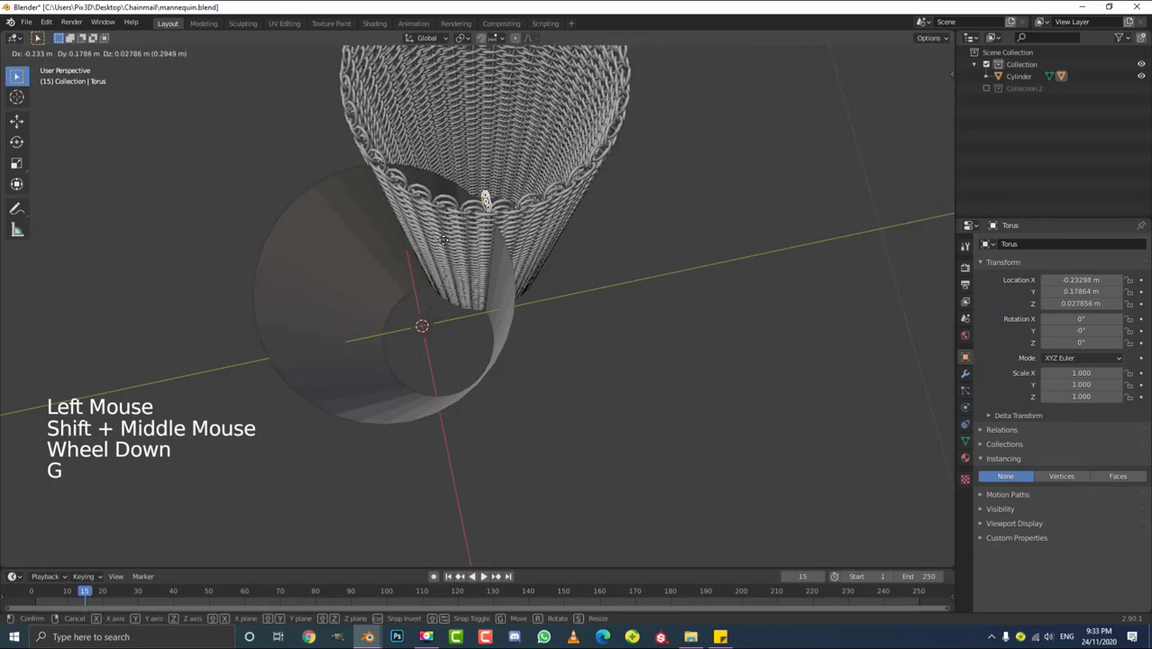
{"action": "key", "text": "Escape"}
- Make the chainmail cylinder the active object, switch to front view, and leave nothing selected
{"action": "middle_click_drag", "start_coordinate": [442, 342], "coordinate": [471, 358]}
{"action": "scroll", "coordinate": [419, 329], "scroll_direction": "up", "scroll_amount": 2}
{"action": "scroll", "coordinate": [419, 329], "scroll_direction": "down", "scroll_amount": 3}
{"action": "middle_click_drag", "start_coordinate": [419, 329], "coordinate": [445, 186]}
{"action": "left_click", "coordinate": [446, 169]}
{"action": "scroll", "coordinate": [480, 230], "scroll_direction": "down", "scroll_amount": 2}
{"action": "middle_click_drag", "start_coordinate": [481, 230], "coordinate": [462, 271]}
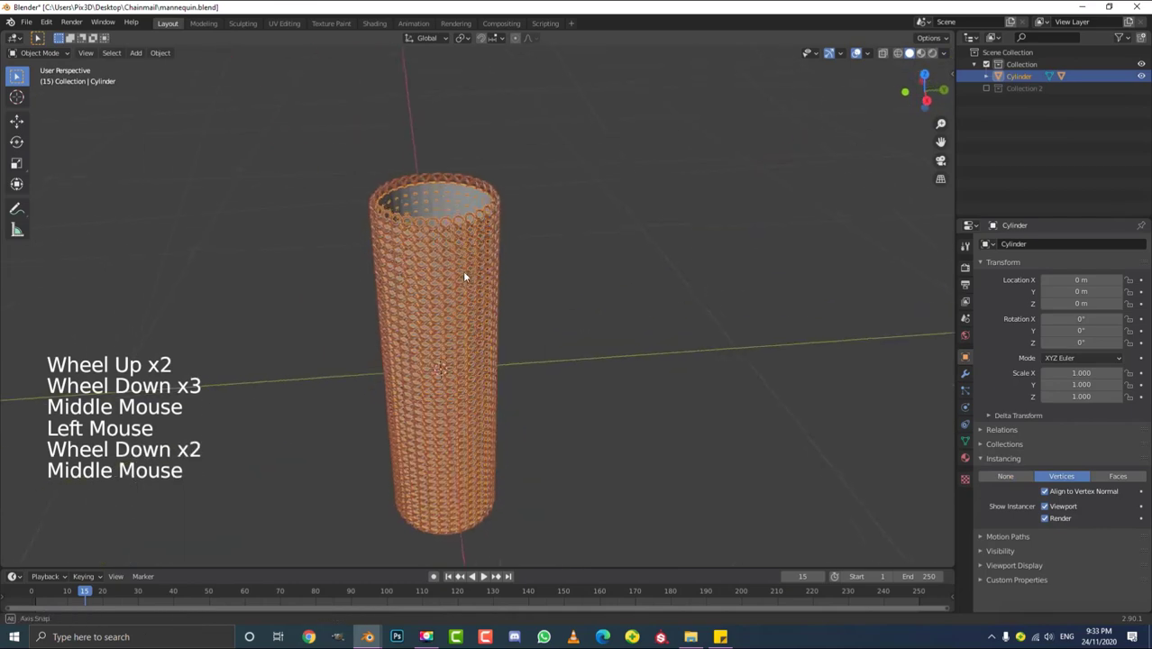
{"action": "scroll", "coordinate": [462, 270], "scroll_direction": "up", "scroll_amount": 1}
{"action": "key", "text": "KP_1"}
{"action": "scroll", "coordinate": [538, 391], "scroll_direction": "down", "scroll_amount": 2}
{"action": "key", "text": "g"}
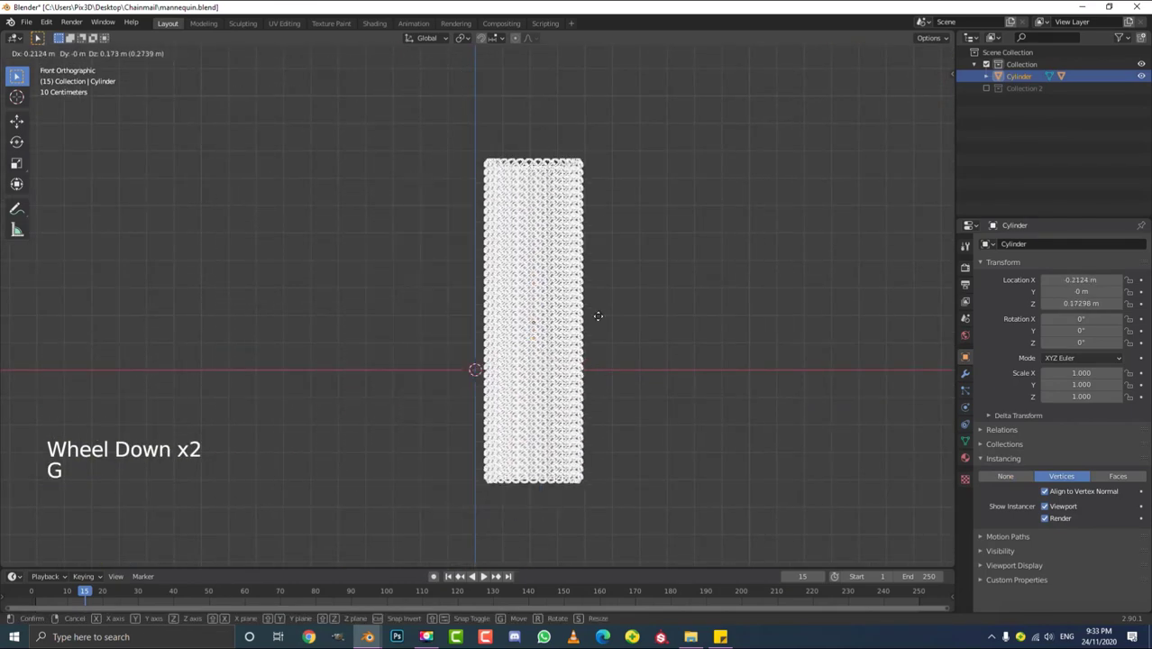
{"action": "right_click", "coordinate": [528, 308]}
{"action": "scroll", "coordinate": [527, 307], "scroll_direction": "down", "scroll_amount": 5}
{"action": "key", "text": "alt+a"}
{"action": "scroll", "coordinate": [523, 324], "scroll_direction": "up", "scroll_amount": 1}
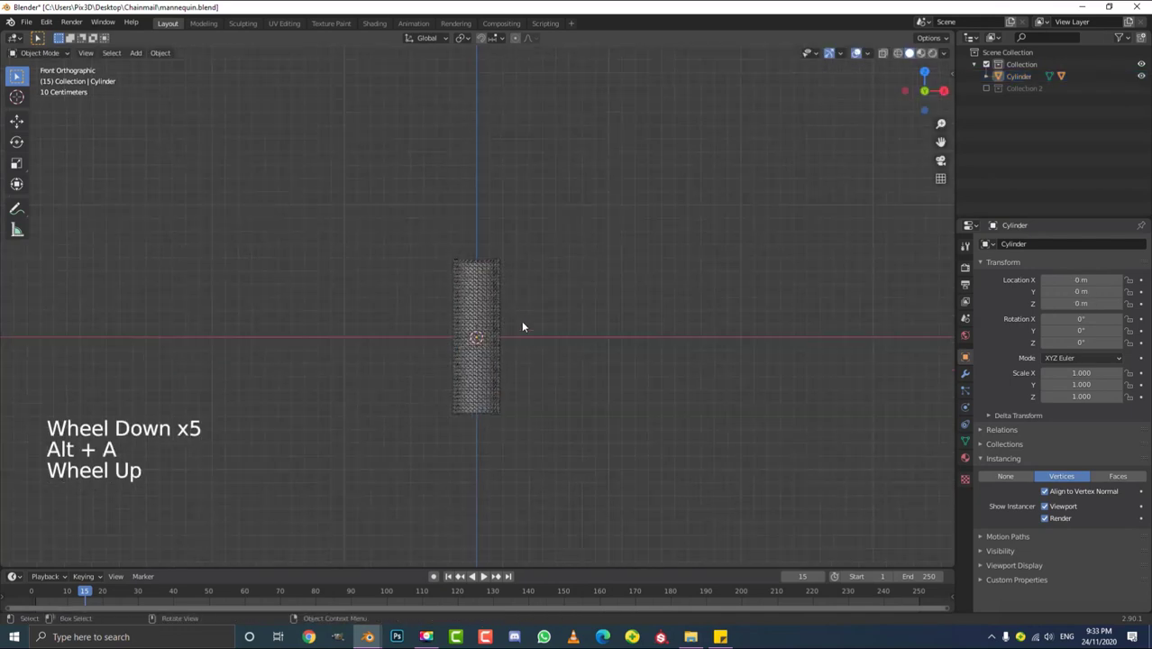
- Turn off the instancer display in renders for the cylinder
{"action": "scroll", "coordinate": [522, 324], "scroll_direction": "up", "scroll_amount": 4}
{"action": "scroll", "coordinate": [519, 326], "scroll_direction": "up", "scroll_amount": 4}
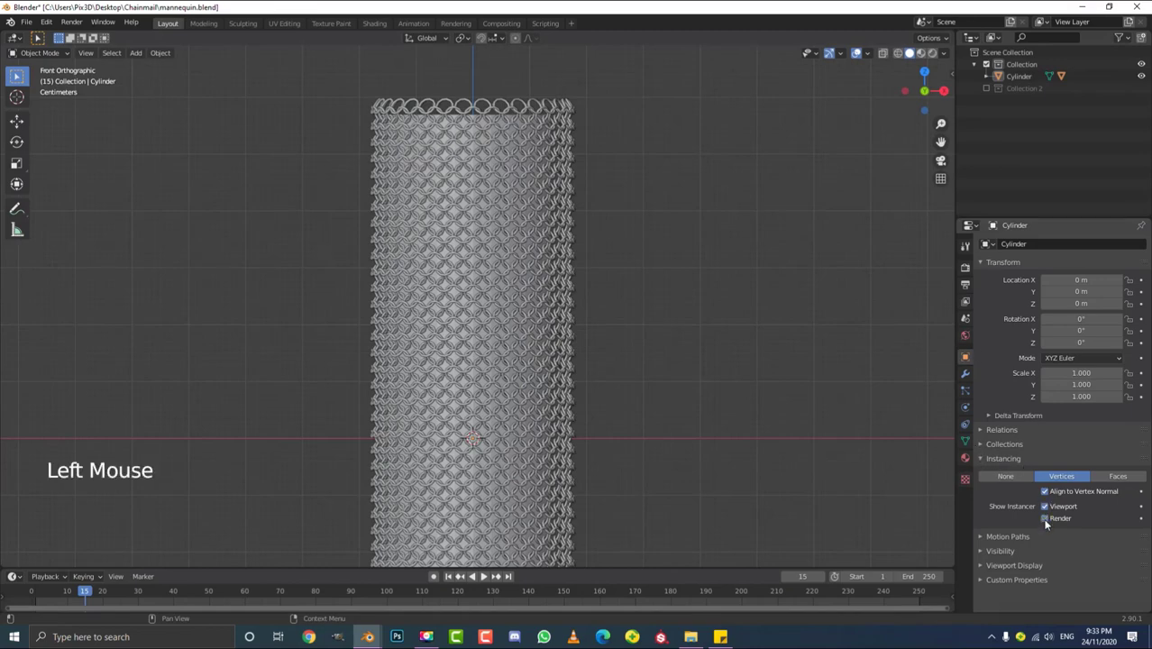
{"action": "scroll", "coordinate": [507, 251], "scroll_direction": "up", "scroll_amount": 3}
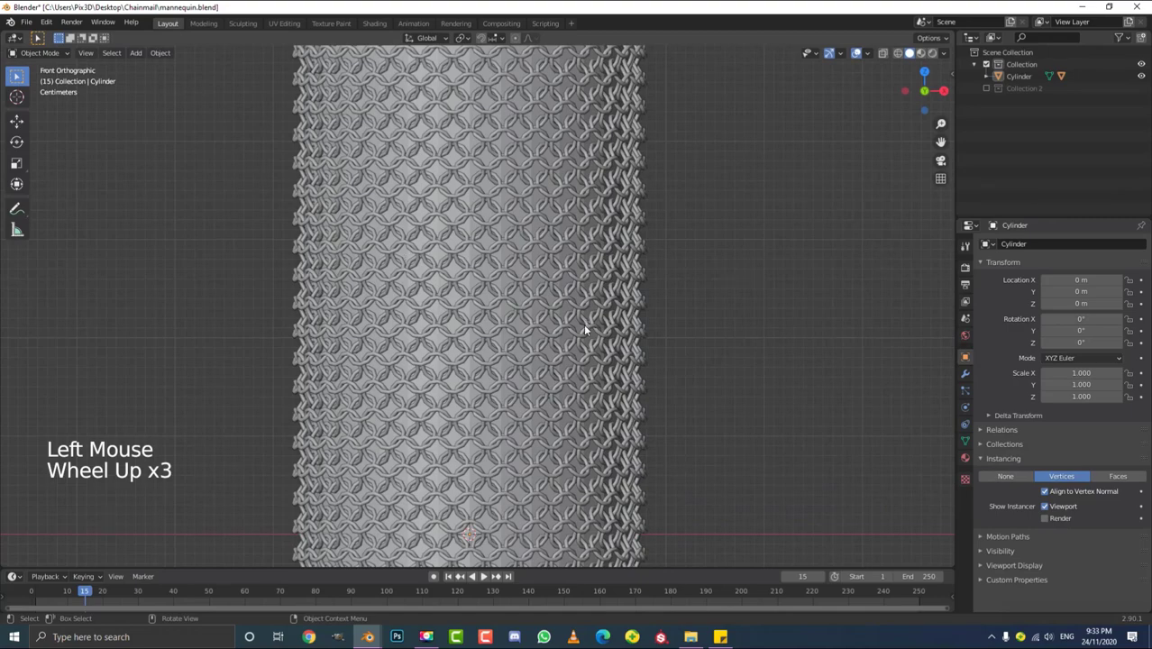
- Hide the instancer cylinder in the viewport to inspect the bare rings from several angles, then show it again
{"action": "left_click", "coordinate": [1045, 507]}
{"action": "scroll", "coordinate": [492, 289], "scroll_direction": "down", "scroll_amount": 4}
{"action": "scroll", "coordinate": [521, 200], "scroll_direction": "up", "scroll_amount": 3}
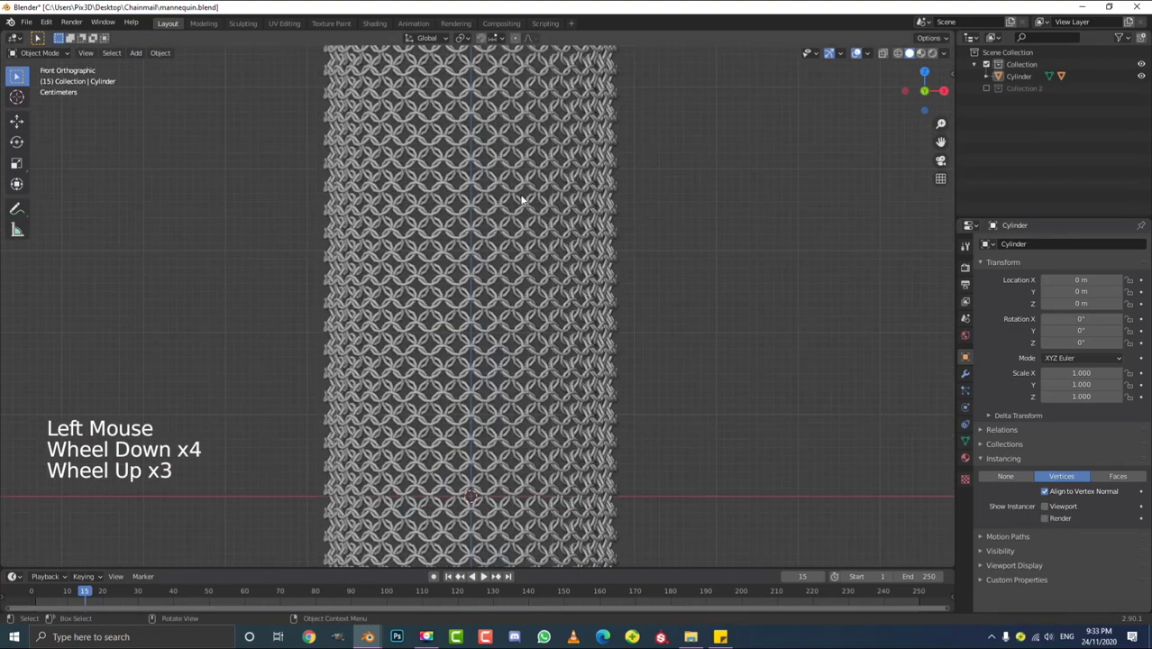
{"action": "scroll", "coordinate": [520, 200], "scroll_direction": "down", "scroll_amount": 5}
{"action": "middle_click_drag", "start_coordinate": [521, 200], "coordinate": [488, 265]}
{"action": "scroll", "coordinate": [491, 280], "scroll_direction": "up", "scroll_amount": 4}
{"action": "middle_click_drag", "start_coordinate": [506, 304], "coordinate": [540, 282]}
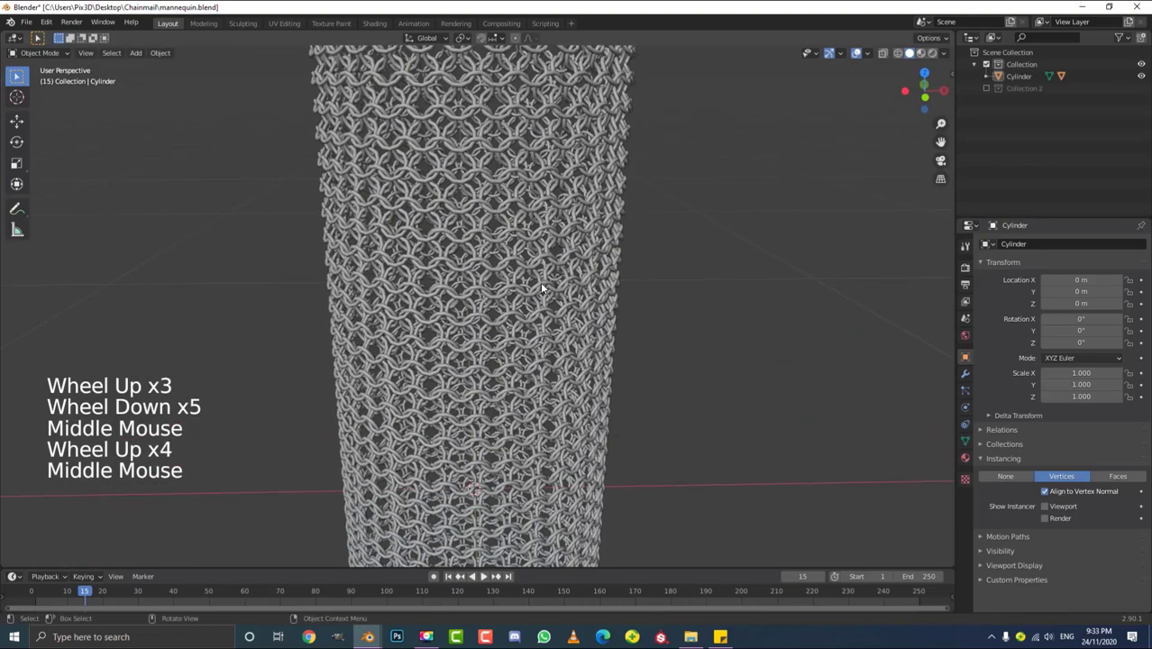
{"action": "left_click", "coordinate": [1045, 507]}
- Include Collection 2 in the view layer to bring back the mannequin
{"action": "scroll", "coordinate": [687, 362], "scroll_direction": "down", "scroll_amount": 2}
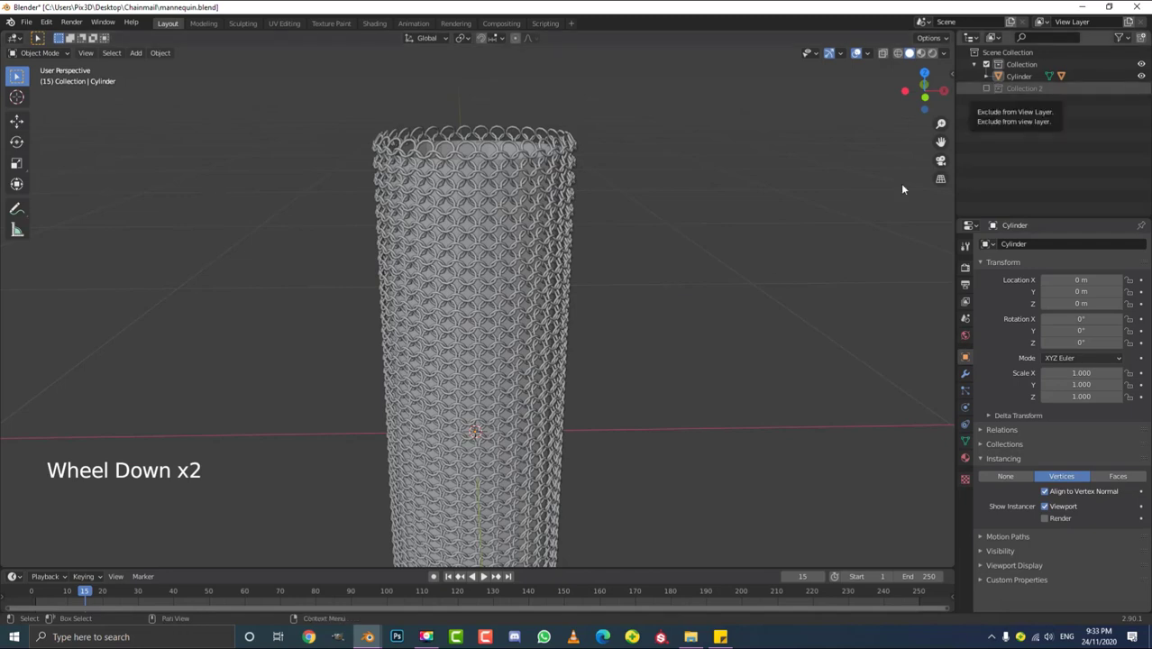
{"action": "left_click", "coordinate": [986, 88]}
{"action": "scroll", "coordinate": [825, 177], "scroll_direction": "down", "scroll_amount": 4}
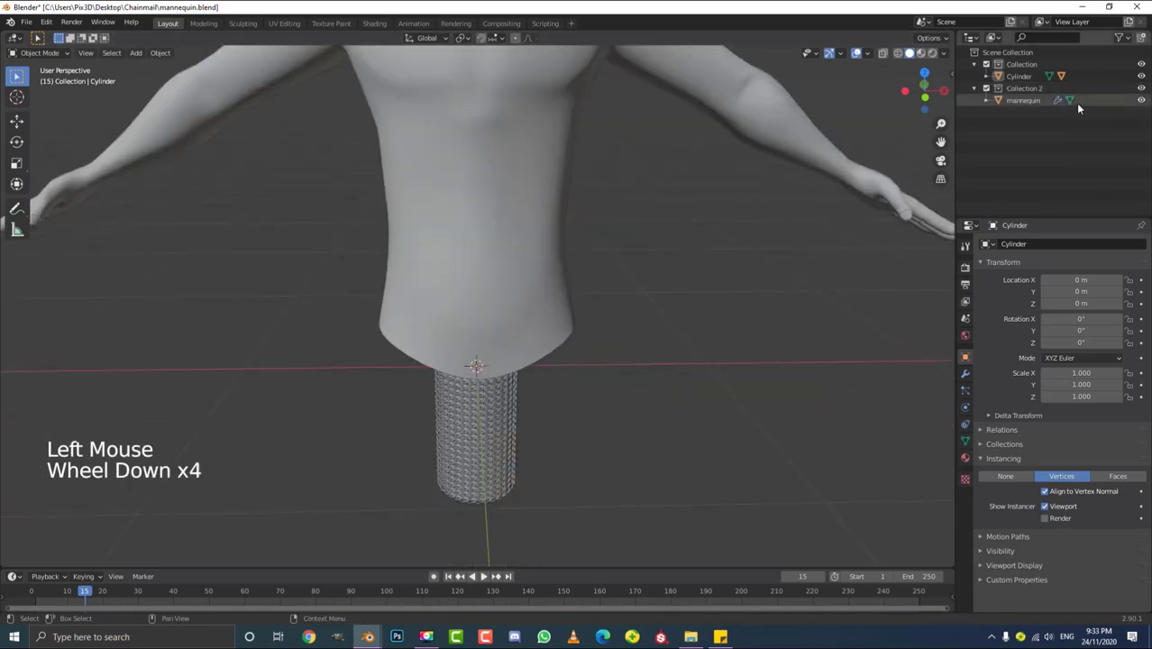
{"action": "scroll", "coordinate": [544, 413], "scroll_direction": "down", "scroll_amount": 4}
{"action": "middle_click_drag", "start_coordinate": [544, 414], "coordinate": [523, 370]}
{"action": "scroll", "coordinate": [522, 371], "scroll_direction": "up", "scroll_amount": 5}
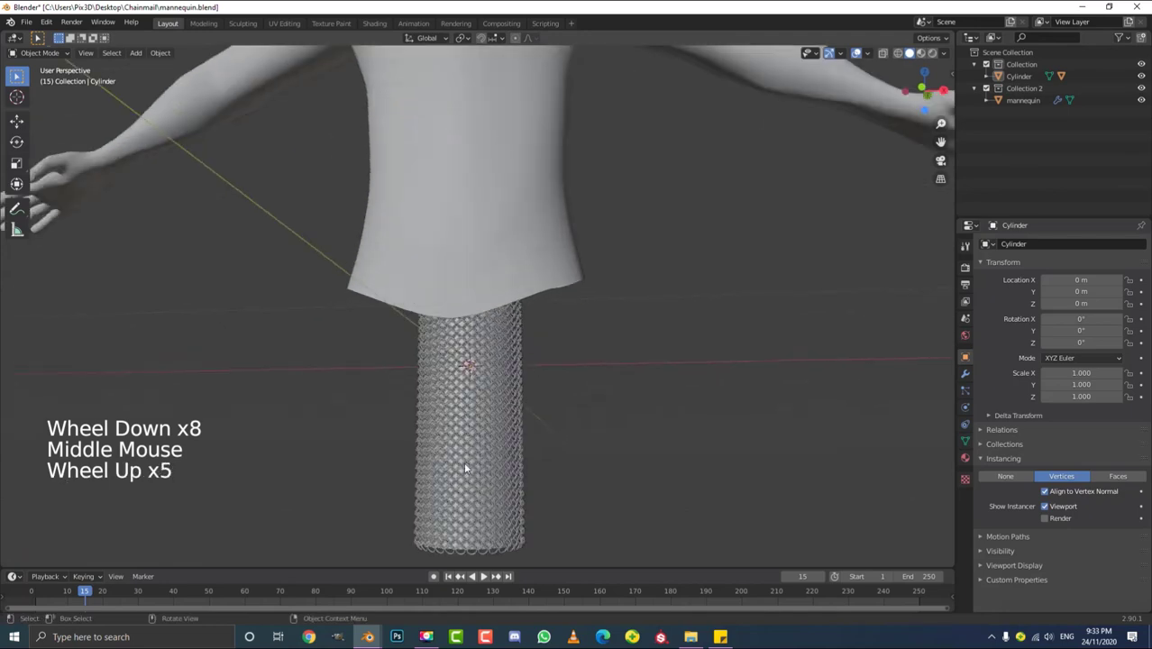
- Move the chainmail cylinder in front view onto the mannequin's arm, about 0.917 m along X and 0.988 m along Z
{"action": "middle_click_drag", "start_coordinate": [463, 461], "coordinate": [505, 469]}
{"action": "left_click", "coordinate": [506, 521]}
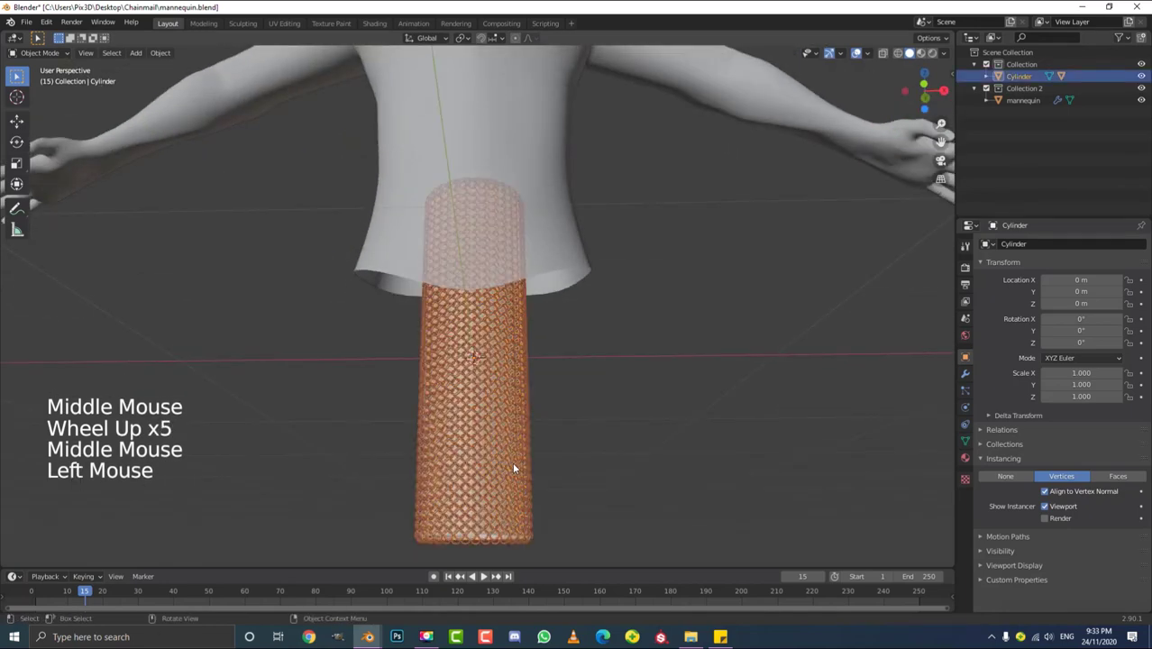
{"action": "key", "text": "KP_1"}
{"action": "scroll", "coordinate": [437, 501], "scroll_direction": "down", "scroll_amount": 4}
{"action": "middle_click_drag", "start_coordinate": [437, 501], "coordinate": [465, 478], "text": "shift"}
{"action": "scroll", "coordinate": [425, 490], "scroll_direction": "up", "scroll_amount": 3}
{"action": "key", "text": "g"}
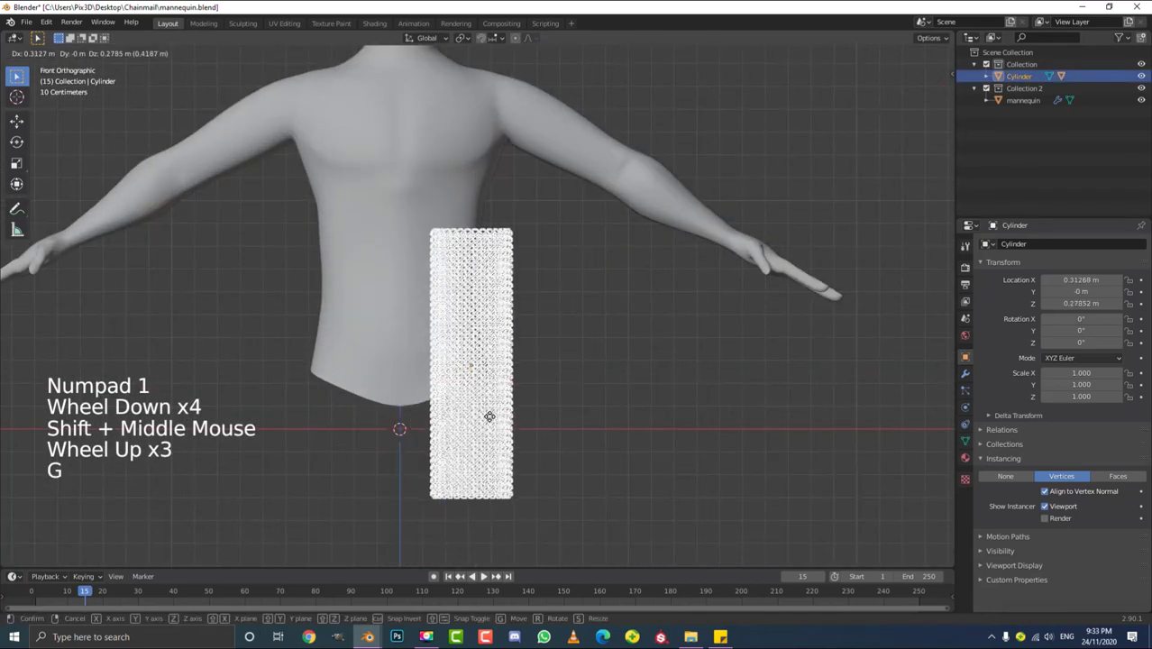
{"action": "left_click", "coordinate": [623, 268]}
{"action": "middle_click_drag", "start_coordinate": [623, 268], "coordinate": [530, 334], "text": "shift"}
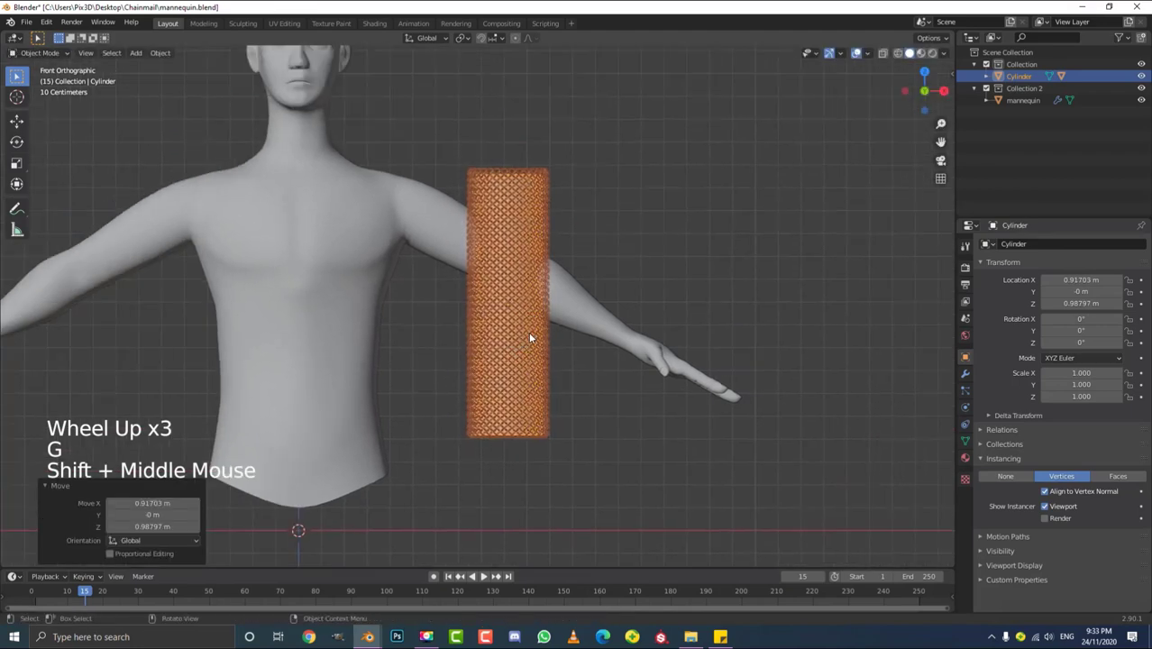
- Rotate the cylinder in front view to about -59.9° on Y and shift it about 0.1 m along X and Z over the arm
{"action": "scroll", "coordinate": [529, 334], "scroll_direction": "up", "scroll_amount": 2}
{"action": "key", "text": "r"}
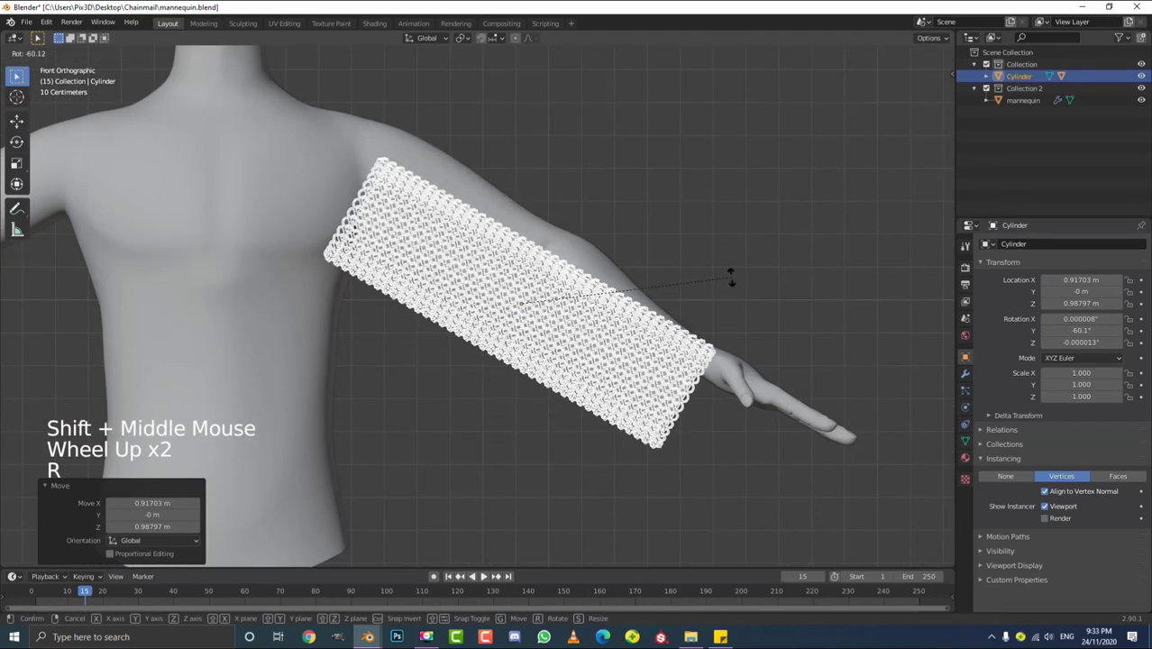
{"action": "left_click", "coordinate": [722, 286]}
{"action": "scroll", "coordinate": [521, 437], "scroll_direction": "up", "scroll_amount": 2}
{"action": "key", "text": "g"}
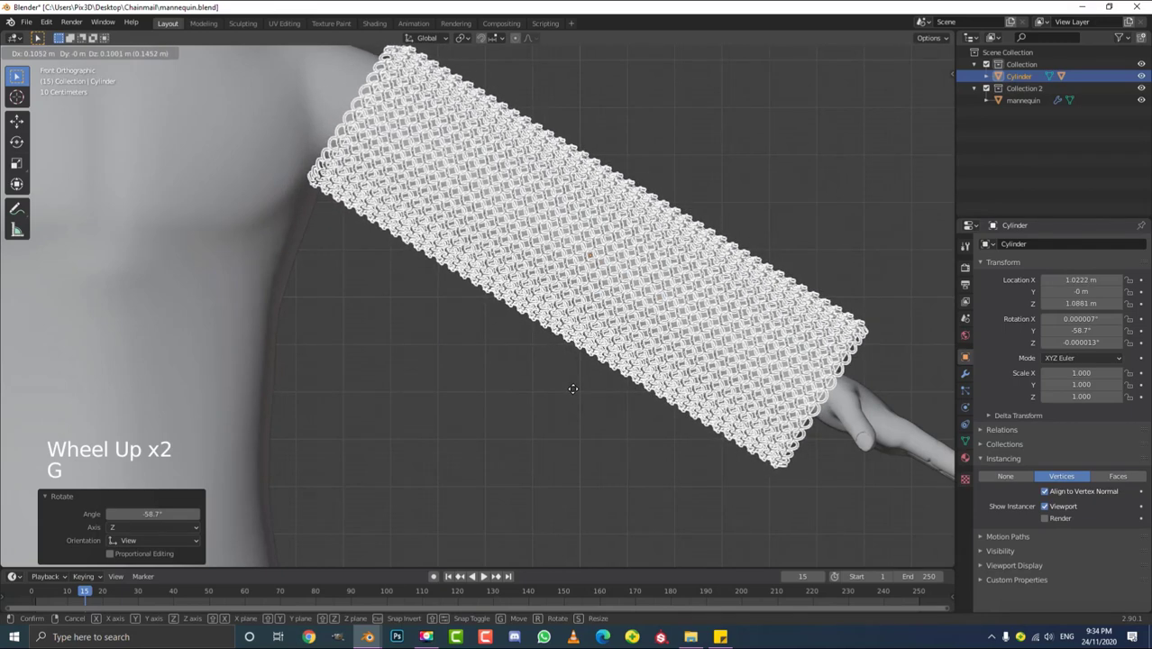
{"action": "left_click", "coordinate": [573, 393]}
{"action": "key", "text": "r"}
{"action": "left_click", "coordinate": [705, 438]}
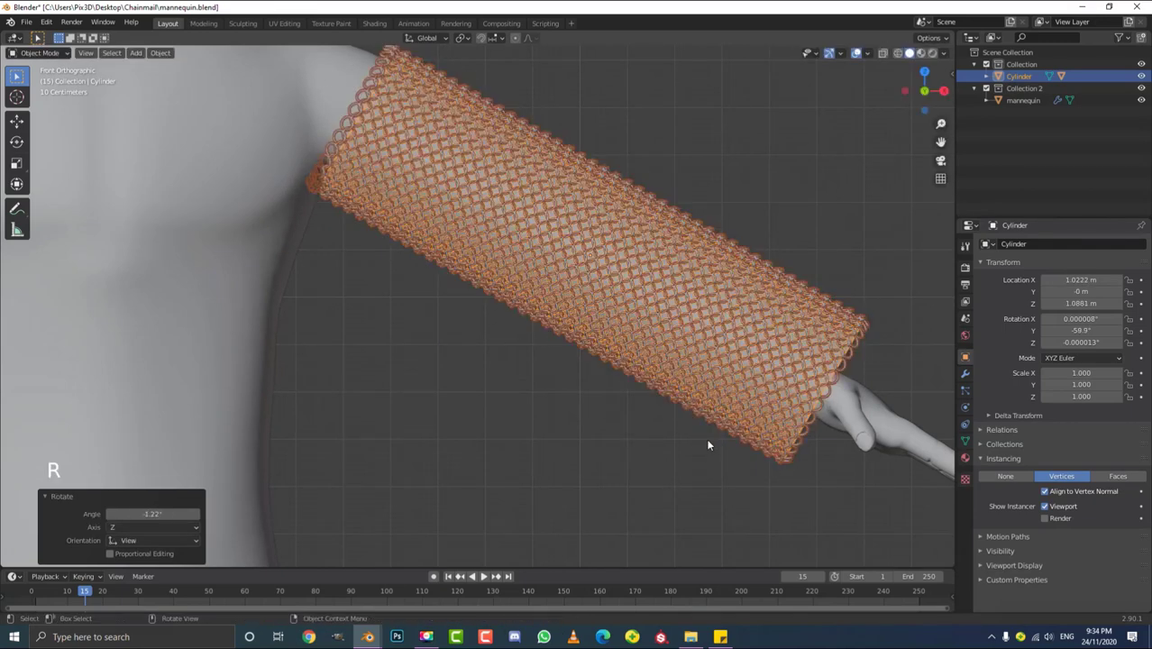
- Align the cylinder with the arm in top view by rotating it about 3.14° and moving it about -0.015 m along Y
{"action": "key", "text": "KP_7"}
{"action": "scroll", "coordinate": [753, 448], "scroll_direction": "down", "scroll_amount": 2}
{"action": "middle_click_drag", "start_coordinate": [753, 448], "coordinate": [679, 383], "text": "shift"}
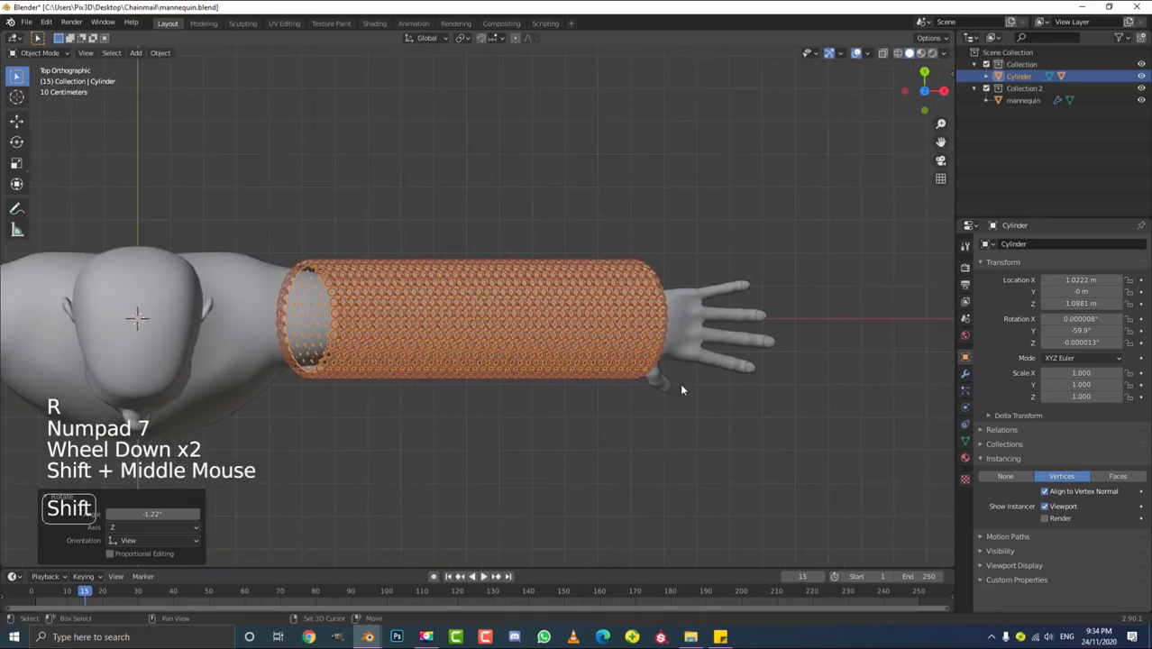
{"action": "scroll", "coordinate": [806, 343], "scroll_direction": "up", "scroll_amount": 2}
{"action": "key", "text": "r"}
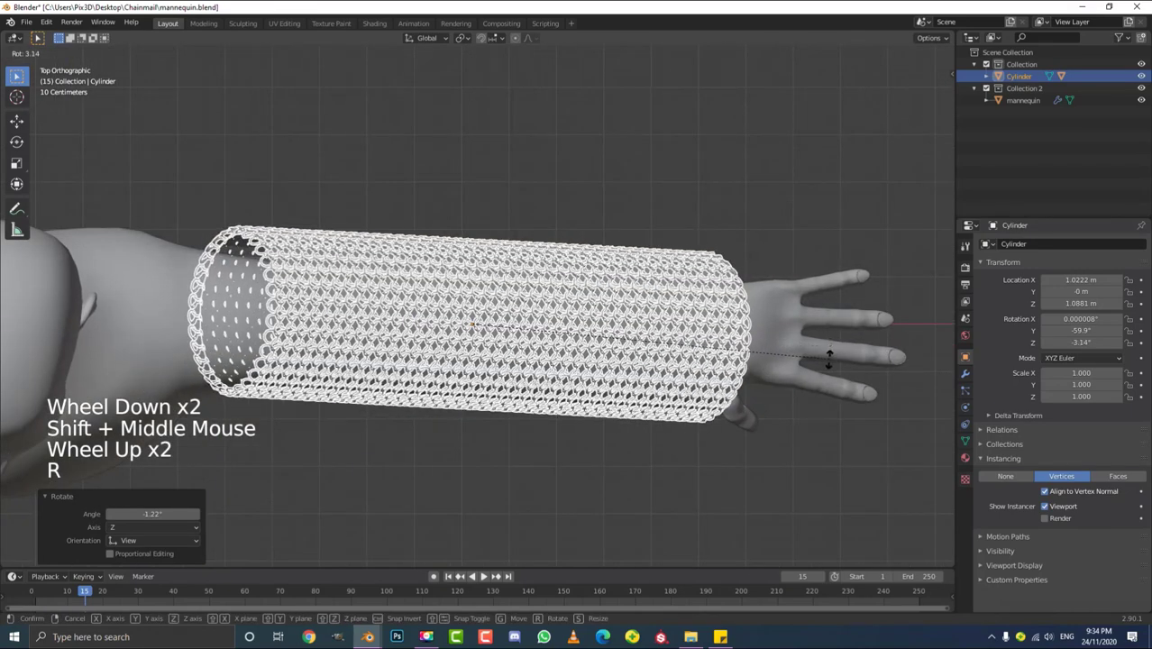
{"action": "left_click", "coordinate": [828, 355]}
{"action": "key", "text": "g"}
{"action": "left_click", "coordinate": [825, 366]}
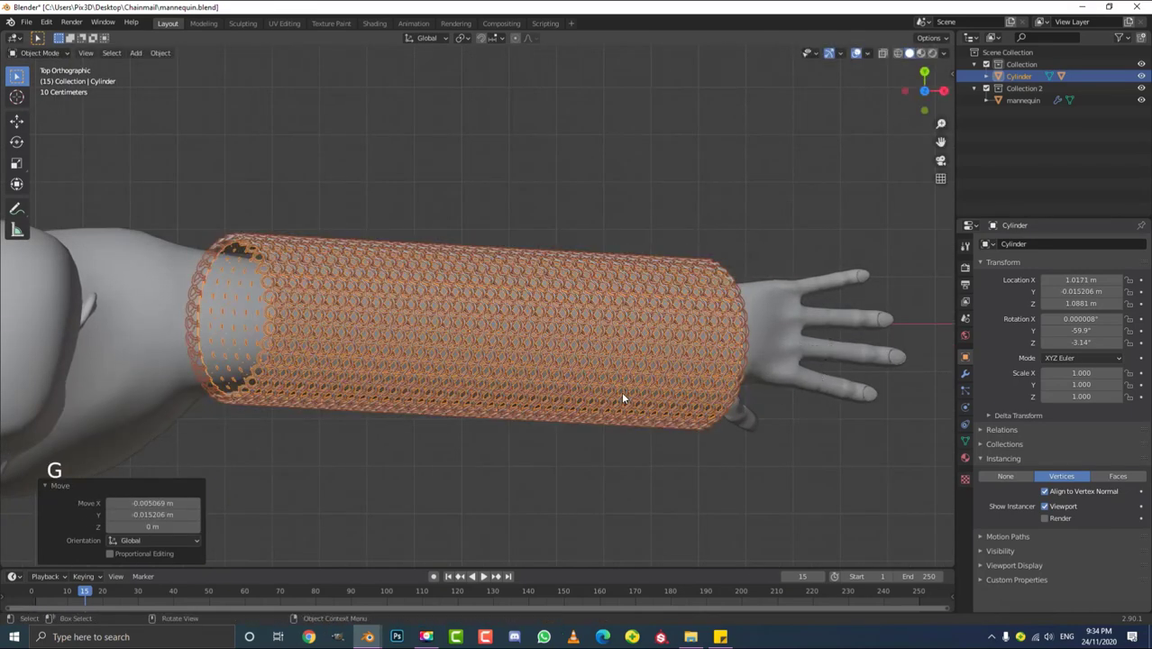
- Enter Edit Mode on the cylinder, switch to wireframe shading, and select all its geometry
{"action": "key", "text": "KP_1"}
{"action": "scroll", "coordinate": [468, 322], "scroll_direction": "down", "scroll_amount": 3}
{"action": "middle_click_drag", "start_coordinate": [467, 322], "coordinate": [512, 335], "text": "shift"}
{"action": "scroll", "coordinate": [512, 335], "scroll_direction": "up", "scroll_amount": 2}
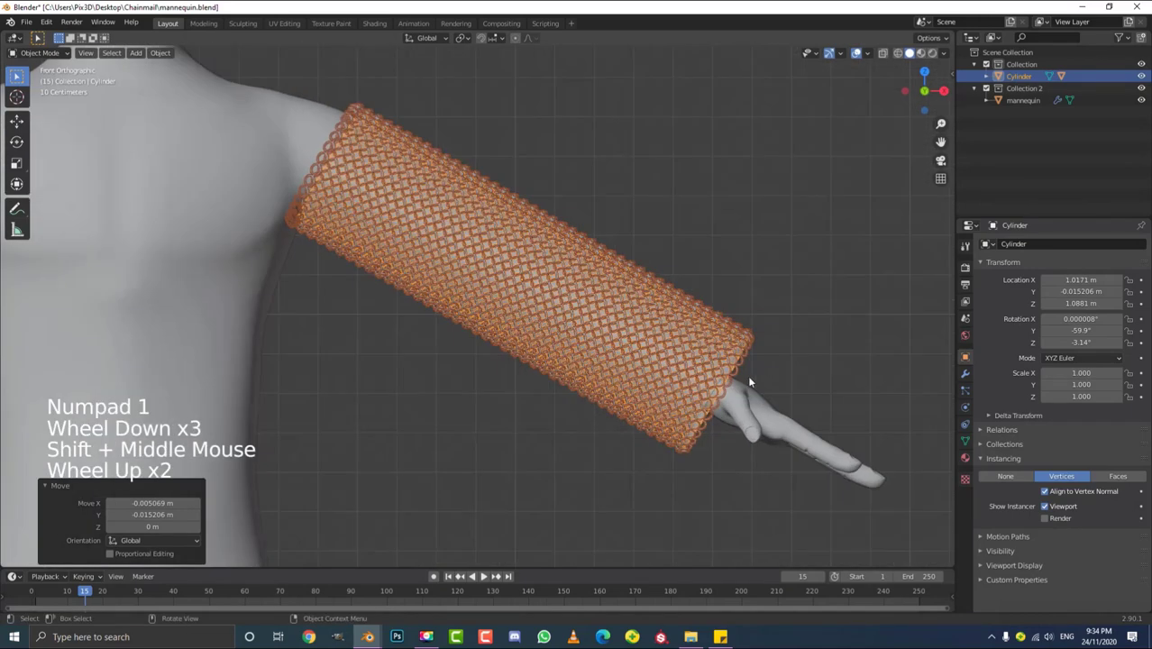
{"action": "middle_click_drag", "start_coordinate": [747, 375], "coordinate": [690, 410], "text": "shift"}
{"action": "scroll", "coordinate": [652, 343], "scroll_direction": "up", "scroll_amount": 1}
{"action": "key", "text": "Tab"}
{"action": "scroll", "coordinate": [620, 360], "scroll_direction": "down", "scroll_amount": 4}
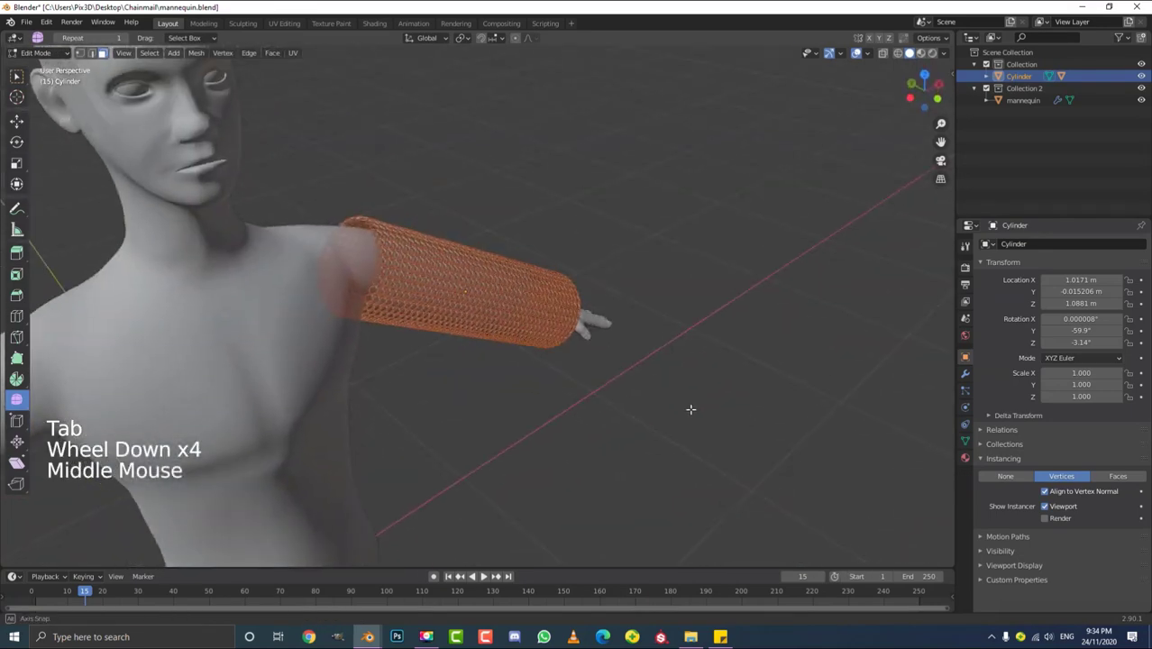
{"action": "scroll", "coordinate": [657, 387], "scroll_direction": "up", "scroll_amount": 3}
{"action": "key", "text": "z"}
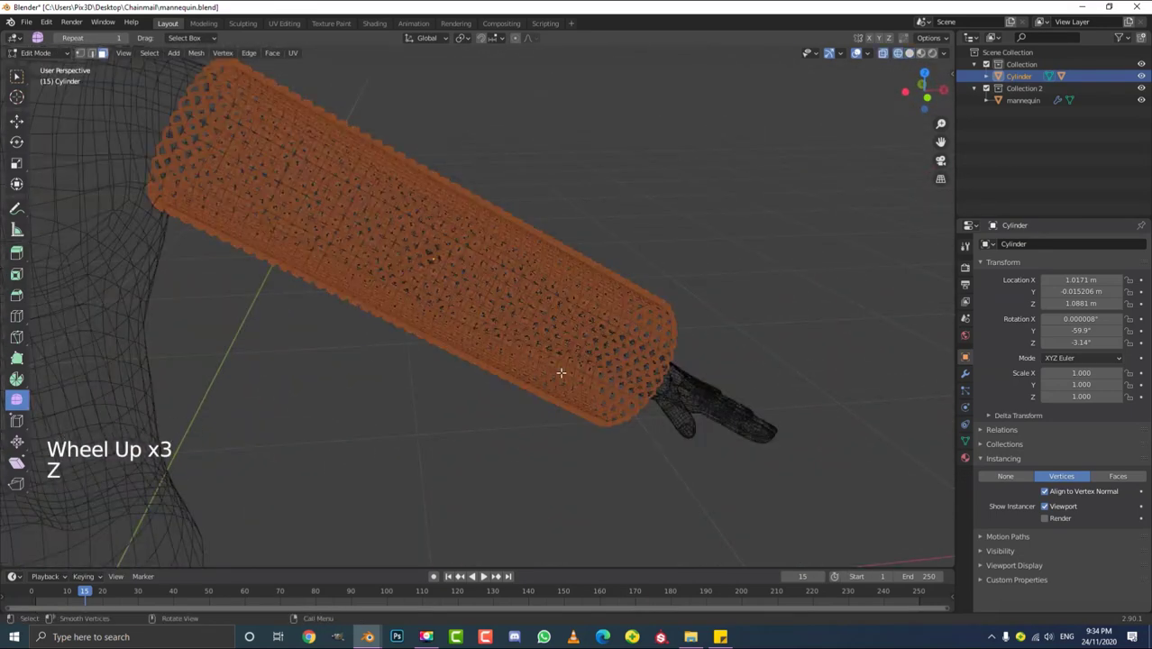
{"action": "middle_click_drag", "start_coordinate": [577, 368], "coordinate": [564, 350]}
{"action": "key", "text": "a"}
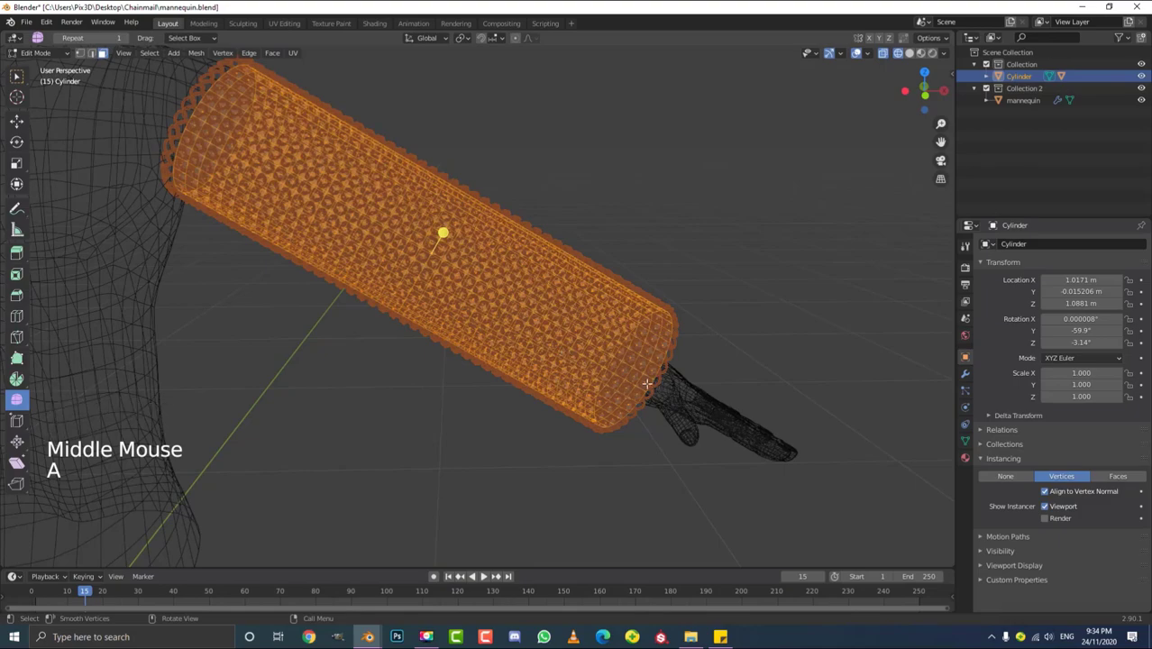
- Shrink the whole cylinder mesh along its normals with an offset of about -0.0179 m
{"action": "middle_click_drag", "start_coordinate": [646, 383], "coordinate": [531, 416]}
{"action": "scroll", "coordinate": [622, 371], "scroll_direction": "up", "scroll_amount": 3}
{"action": "scroll", "coordinate": [622, 371], "scroll_direction": "down", "scroll_amount": 3}
{"action": "scroll", "coordinate": [317, 357], "scroll_direction": "up", "scroll_amount": 1, "text": "shift"}
{"action": "middle_click_drag", "start_coordinate": [317, 356], "coordinate": [387, 415], "text": "shift"}
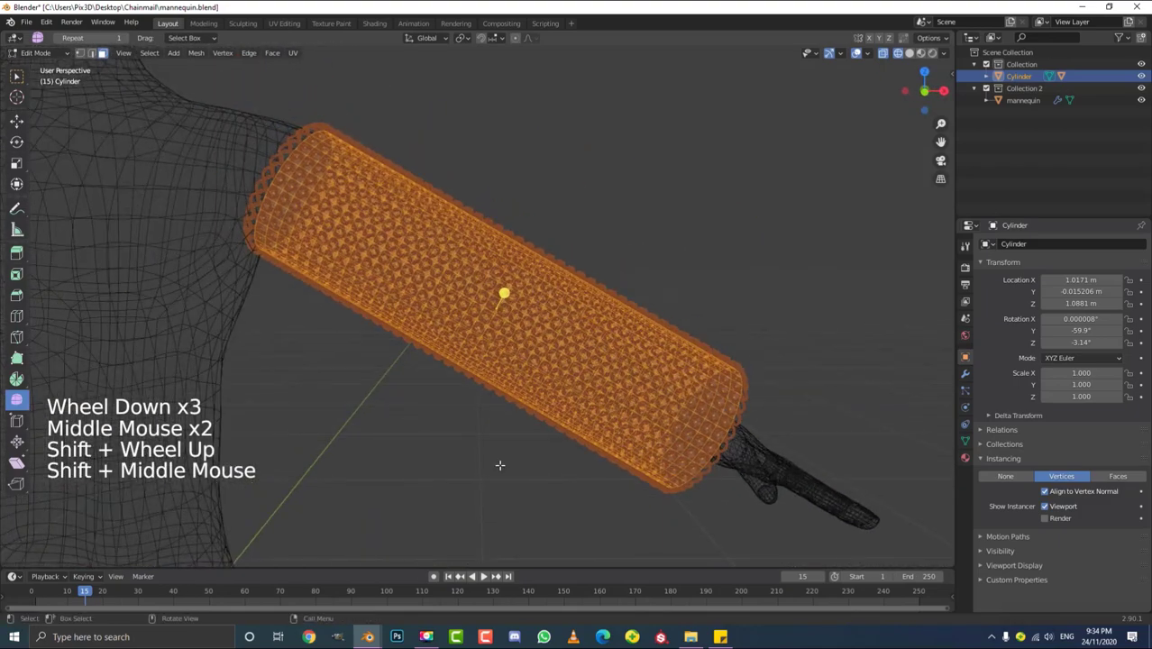
{"action": "key", "text": "alt+s"}
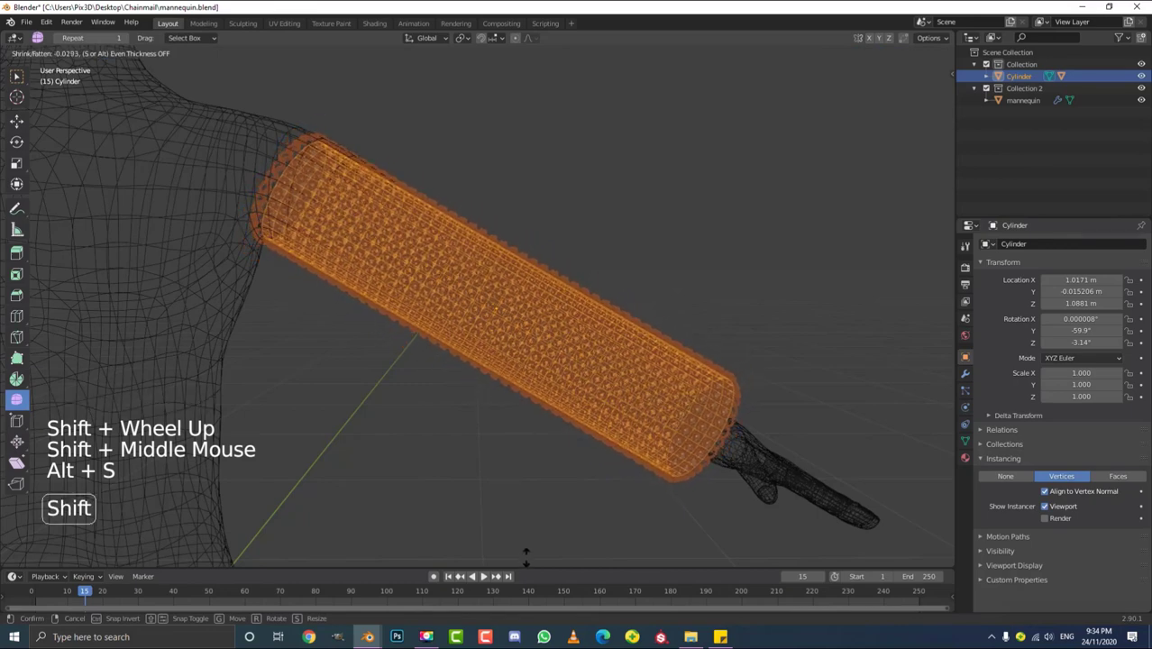
{"action": "left_click", "coordinate": [519, 533]}
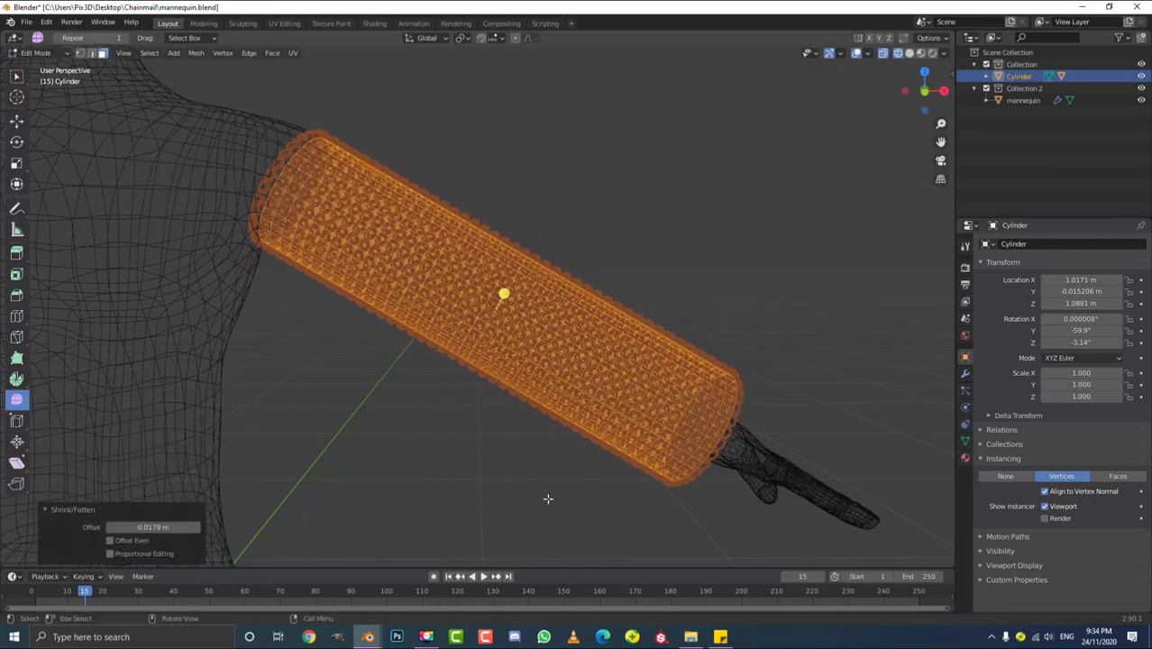
- Return to solid shading and fatten the cylinder slightly with an offset of about 0.0035 m
{"action": "key", "text": "z"}
{"action": "left_click", "coordinate": [644, 496]}
{"action": "key", "text": "alt+s"}
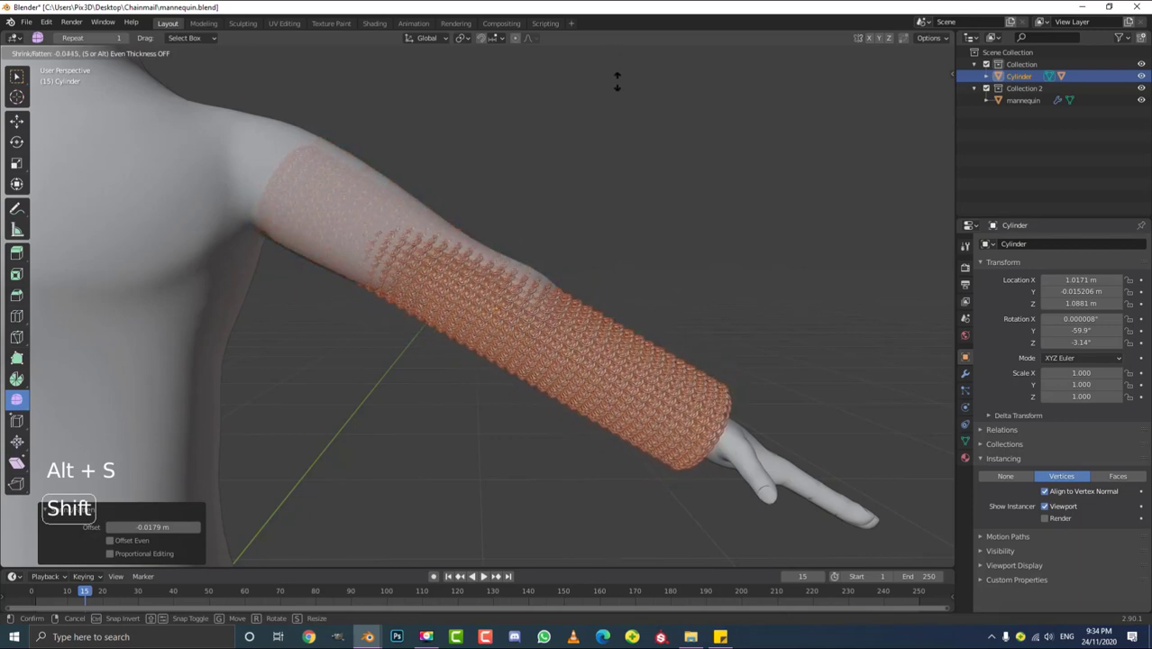
{"action": "left_click", "coordinate": [600, 508]}
{"action": "middle_click_drag", "start_coordinate": [507, 290], "coordinate": [516, 294]}
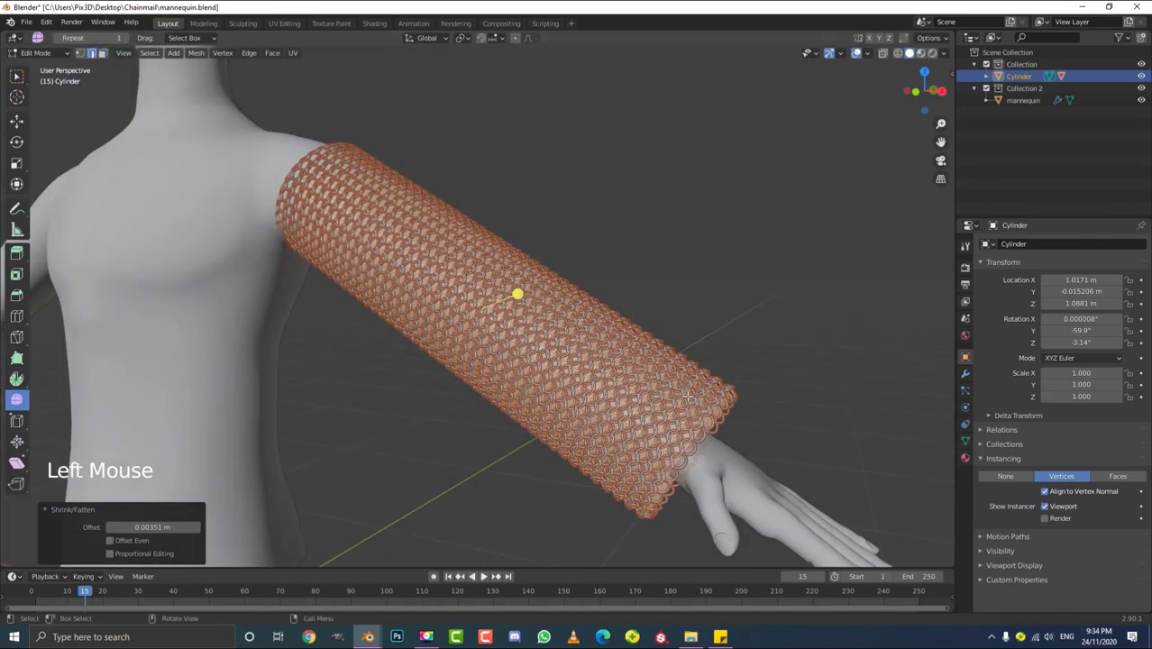
- Select only the edge loop around the sleeve's wrist opening and switch to wireframe shading
{"action": "scroll", "coordinate": [497, 263], "scroll_direction": "up", "scroll_amount": 2}
{"action": "middle_click_drag", "start_coordinate": [686, 394], "coordinate": [535, 216], "text": "shift"}
{"action": "key", "text": "alt+a"}
{"action": "scroll", "coordinate": [535, 216], "scroll_direction": "up", "scroll_amount": 2}
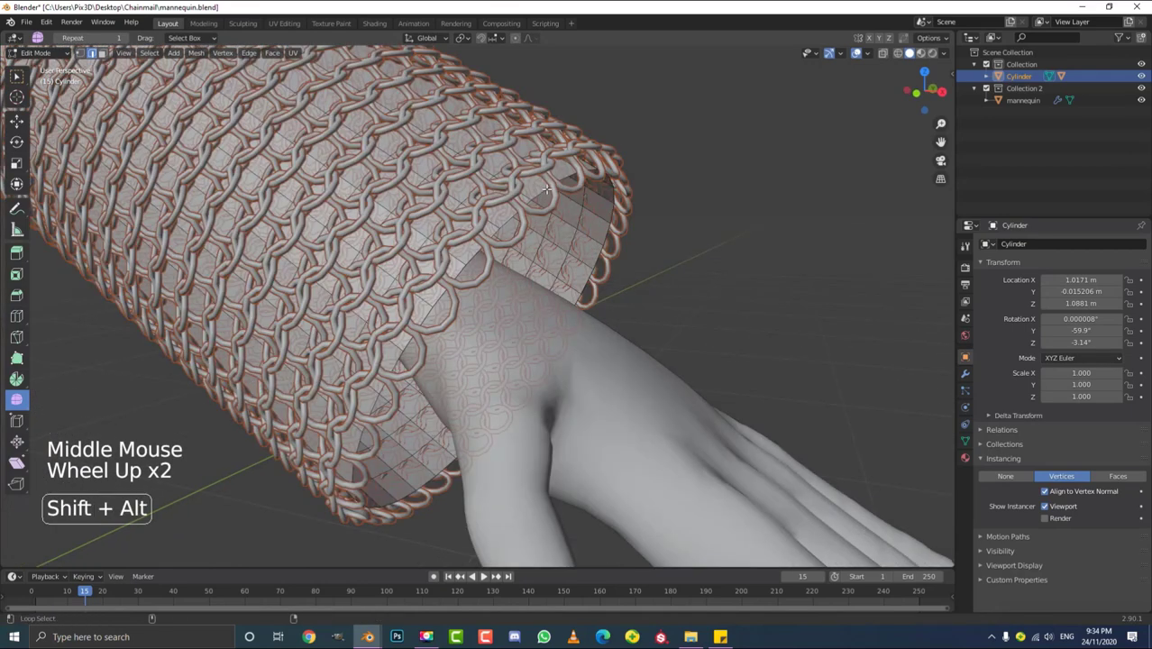
{"action": "left_click", "coordinate": [545, 190], "text": "alt+shift"}
{"action": "key", "text": "z"}
{"action": "left_click", "coordinate": [456, 195]}
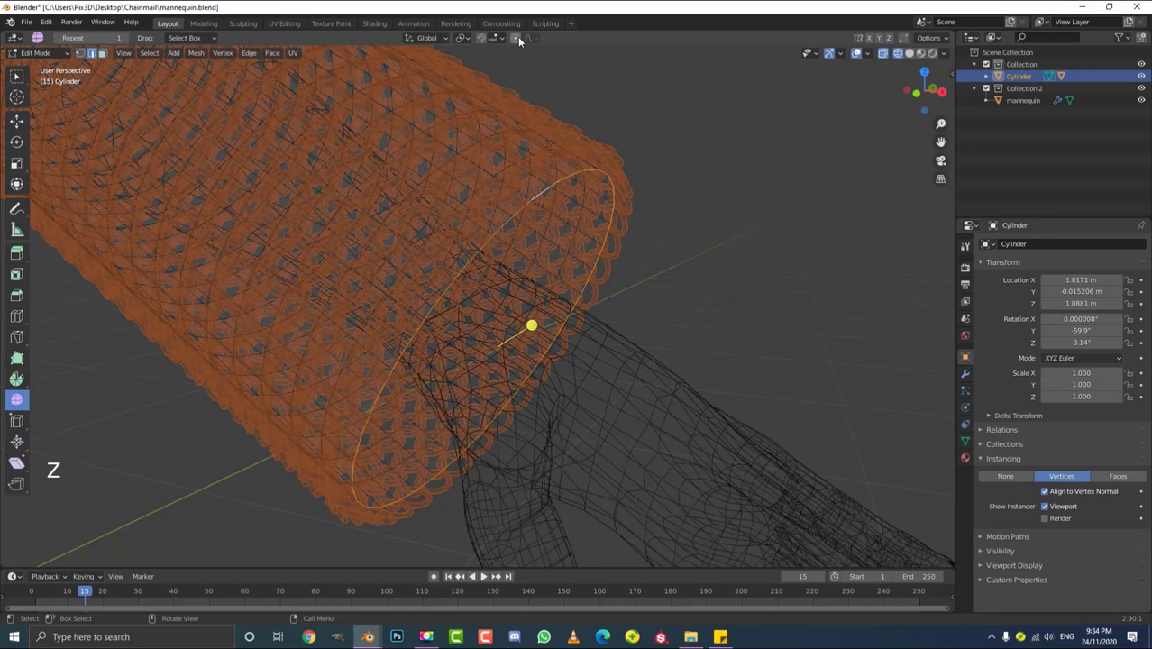
- Shrink the wrist edge loop by -0.0555 m using smooth proportional editing with size 1.016, and return to solid shading
{"action": "scroll", "coordinate": [518, 293], "scroll_direction": "down", "scroll_amount": 4}
{"action": "middle_click_drag", "start_coordinate": [518, 294], "coordinate": [518, 294]}
{"action": "scroll", "coordinate": [518, 294], "scroll_direction": "up", "scroll_amount": 1}
{"action": "key", "text": "alt+s"}
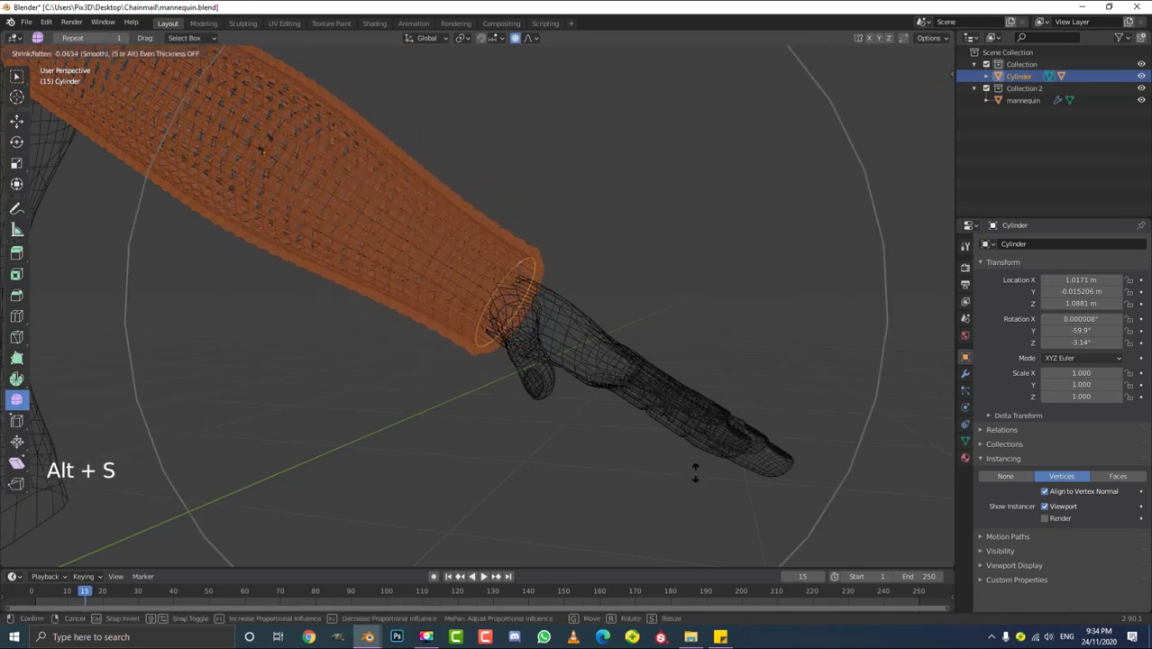
{"action": "scroll", "coordinate": [692, 469], "scroll_direction": "down", "scroll_amount": 4}
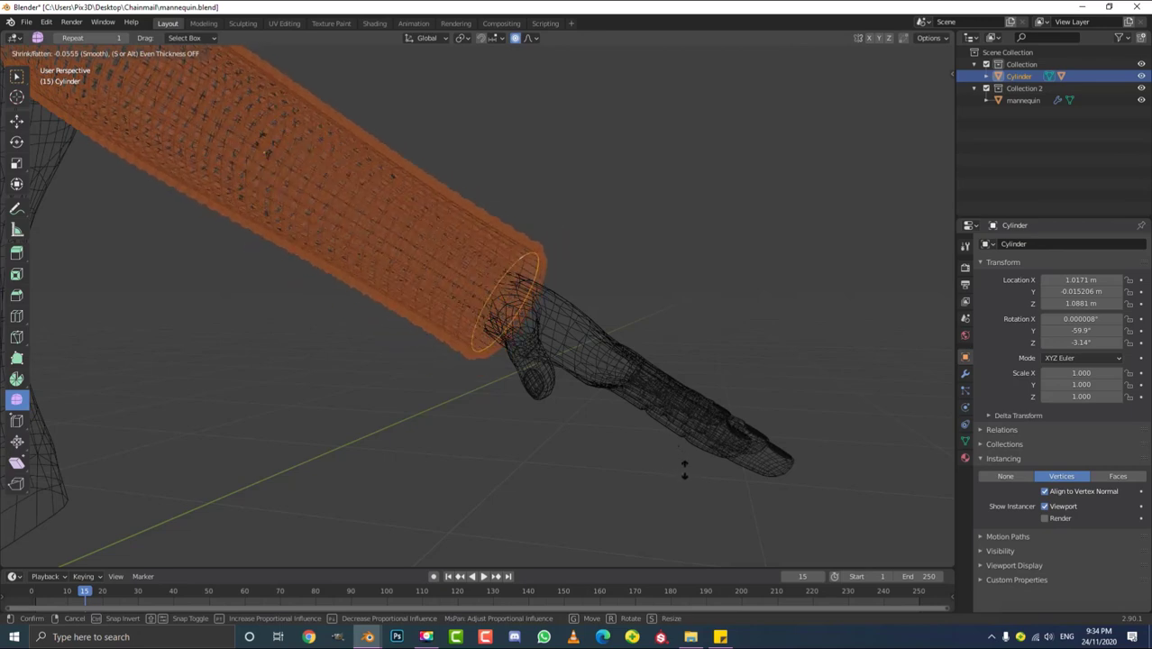
{"action": "scroll", "coordinate": [684, 470], "scroll_direction": "up", "scroll_amount": 2}
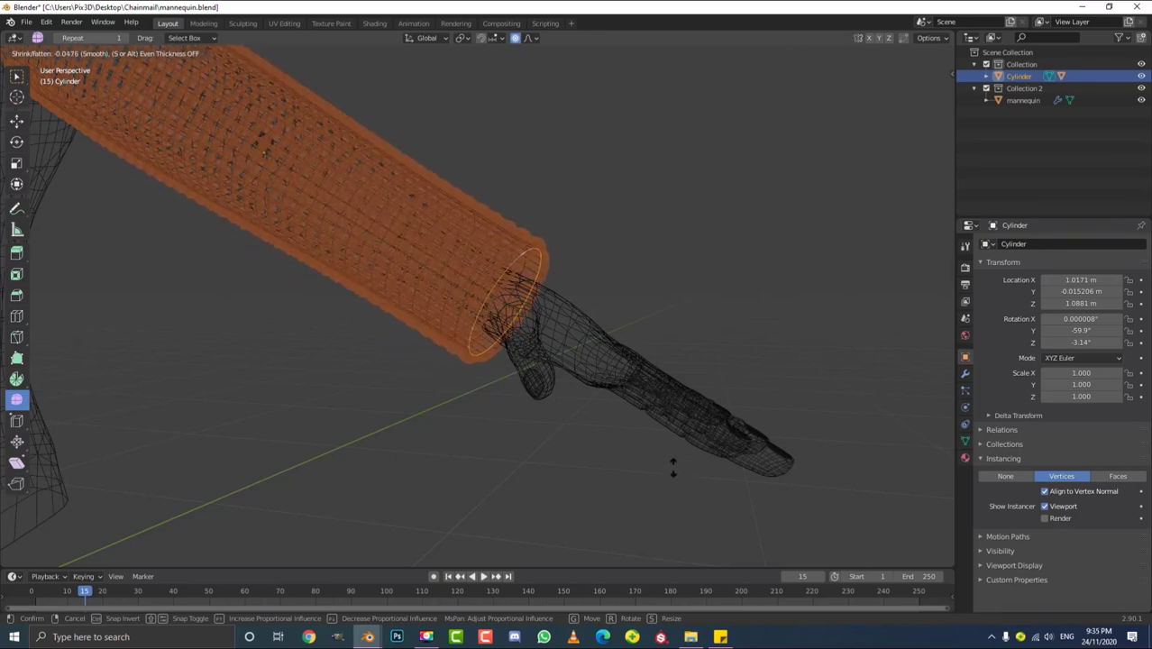
{"action": "left_click", "coordinate": [559, 335]}
{"action": "key", "text": "z"}
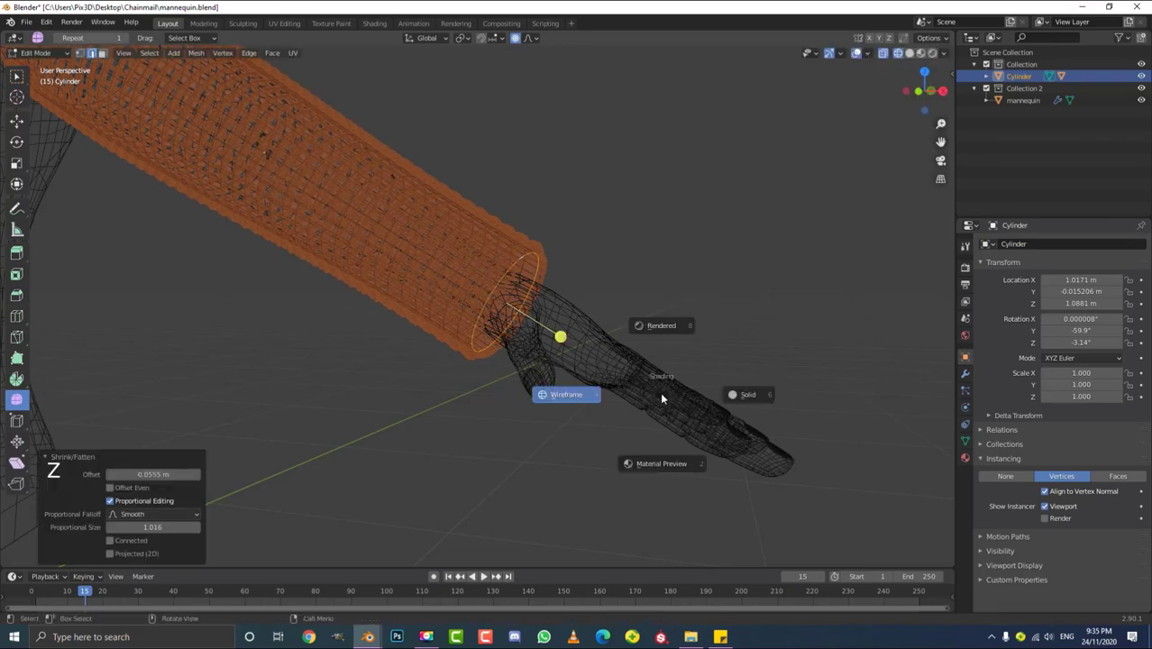
{"action": "left_click", "coordinate": [730, 394]}
- Examine the chainmail rings along the sleeve from the wrist to the shoulder opening for spacing and fit
{"action": "middle_click_drag", "start_coordinate": [731, 394], "coordinate": [507, 296]}
{"action": "scroll", "coordinate": [651, 435], "scroll_direction": "up", "scroll_amount": 3}
{"action": "scroll", "coordinate": [508, 295], "scroll_direction": "up", "scroll_amount": 2}
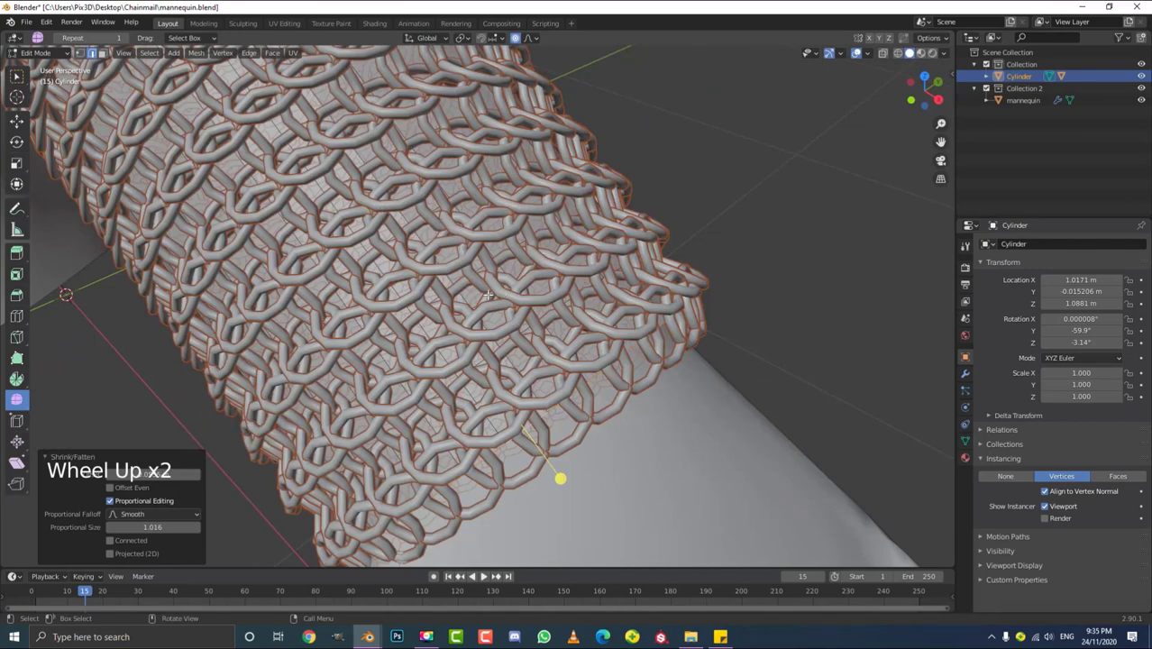
{"action": "scroll", "coordinate": [324, 239], "scroll_direction": "down", "scroll_amount": 3}
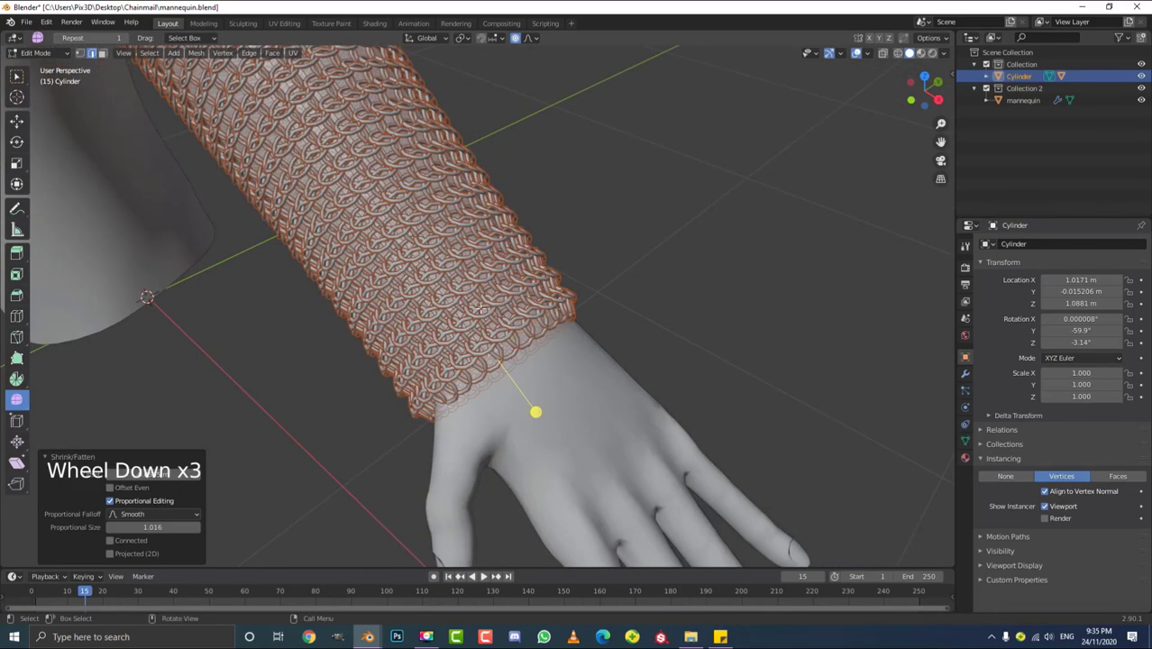
{"action": "middle_click_drag", "start_coordinate": [325, 239], "coordinate": [407, 277]}
{"action": "scroll", "coordinate": [407, 277], "scroll_direction": "up", "scroll_amount": 2}
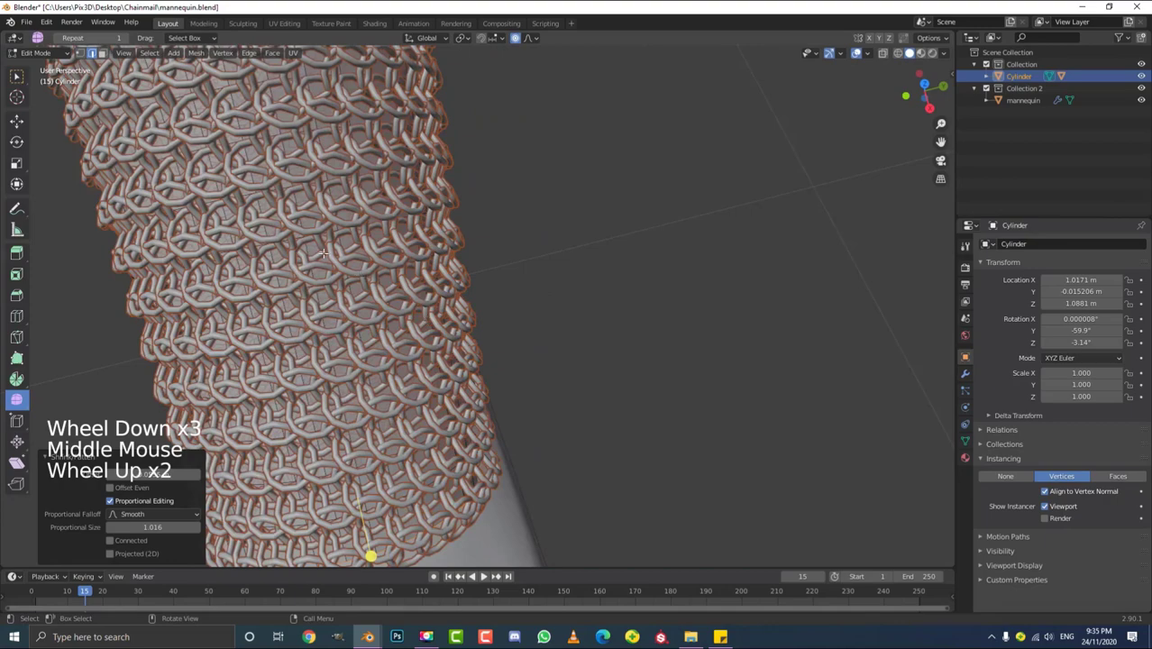
{"action": "middle_click_drag", "start_coordinate": [323, 253], "coordinate": [473, 221]}
{"action": "scroll", "coordinate": [473, 221], "scroll_direction": "up", "scroll_amount": 1}
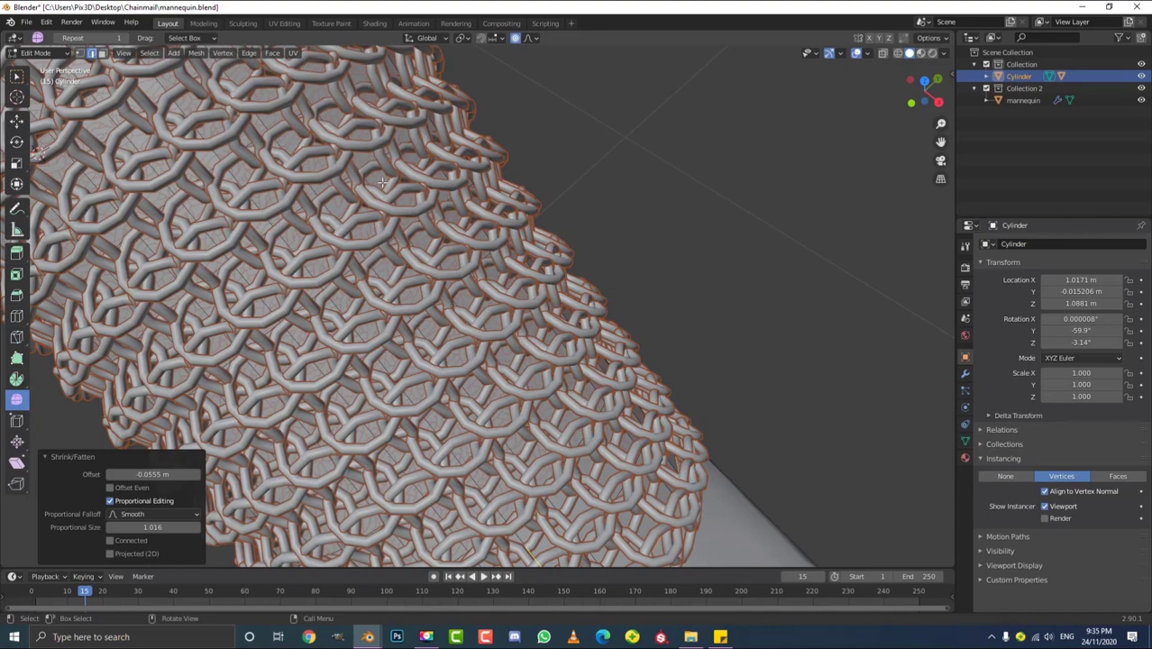
{"action": "scroll", "coordinate": [417, 248], "scroll_direction": "down", "scroll_amount": 4}
{"action": "middle_click_drag", "start_coordinate": [417, 248], "coordinate": [462, 309]}
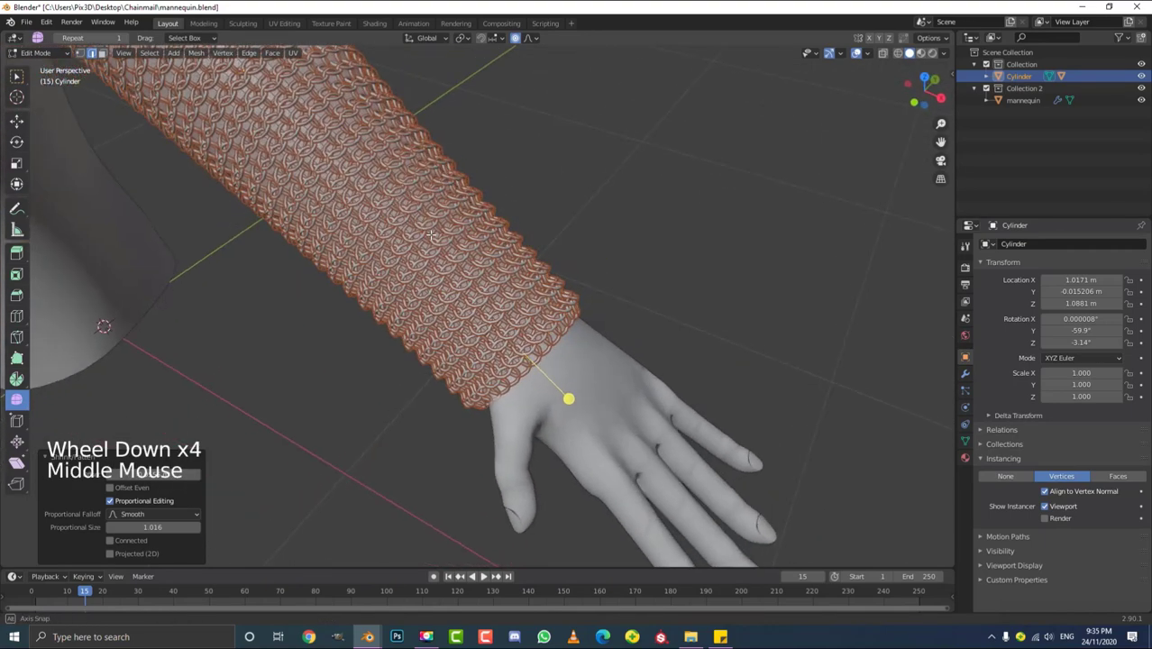
{"action": "scroll", "coordinate": [461, 309], "scroll_direction": "up", "scroll_amount": 2}
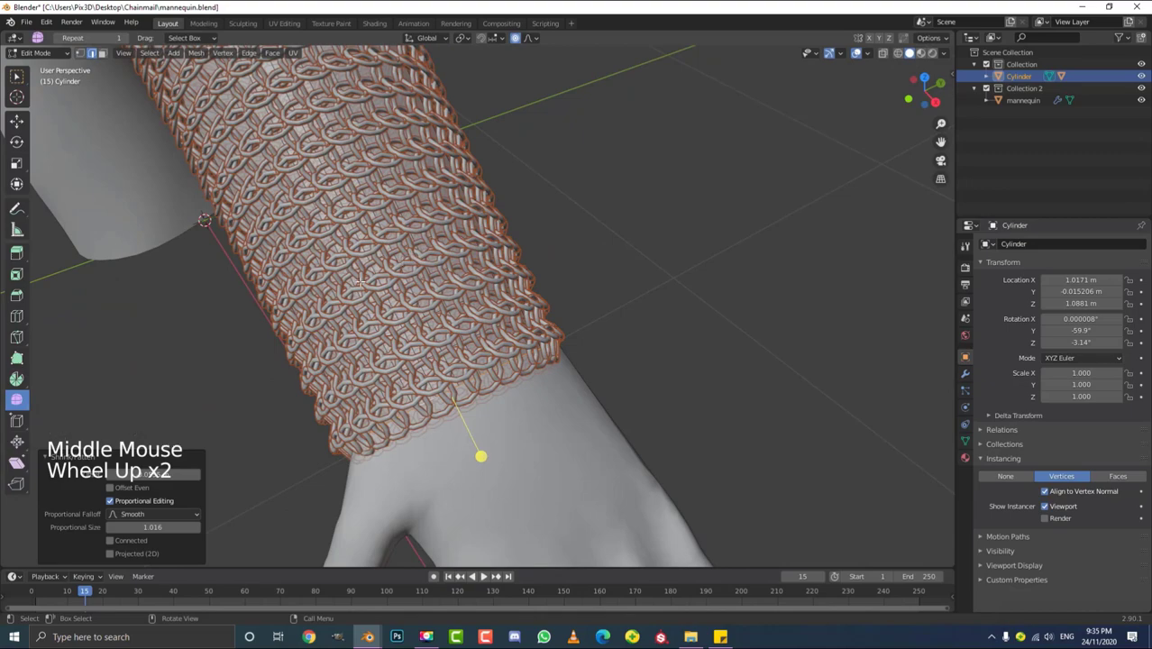
{"action": "scroll", "coordinate": [410, 257], "scroll_direction": "down", "scroll_amount": 3}
{"action": "middle_click_drag", "start_coordinate": [410, 257], "coordinate": [512, 337]}
{"action": "scroll", "coordinate": [597, 247], "scroll_direction": "up", "scroll_amount": 2}
{"action": "scroll", "coordinate": [531, 260], "scroll_direction": "down", "scroll_amount": 4}
{"action": "scroll", "coordinate": [512, 337], "scroll_direction": "up", "scroll_amount": 3}
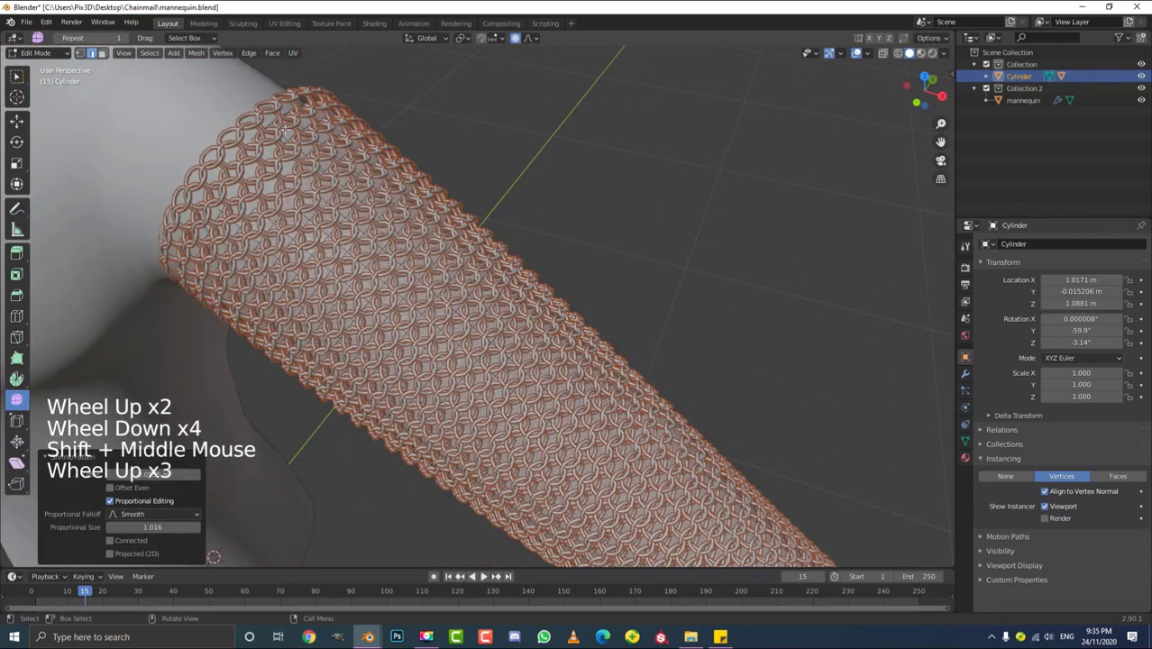
{"action": "scroll", "coordinate": [433, 245], "scroll_direction": "down", "scroll_amount": 2}
{"action": "mouse_move", "coordinate": [438, 251]}
{"action": "middle_mouse_down"}
{"action": "mouse_move", "coordinate": [407, 236]}
{"action": "mouse_move", "coordinate": [436, 233]}
{"action": "middle_mouse_up"}
{"action": "scroll", "coordinate": [436, 232], "scroll_direction": "up", "scroll_amount": 3}
{"action": "key", "text": "alt+a"}
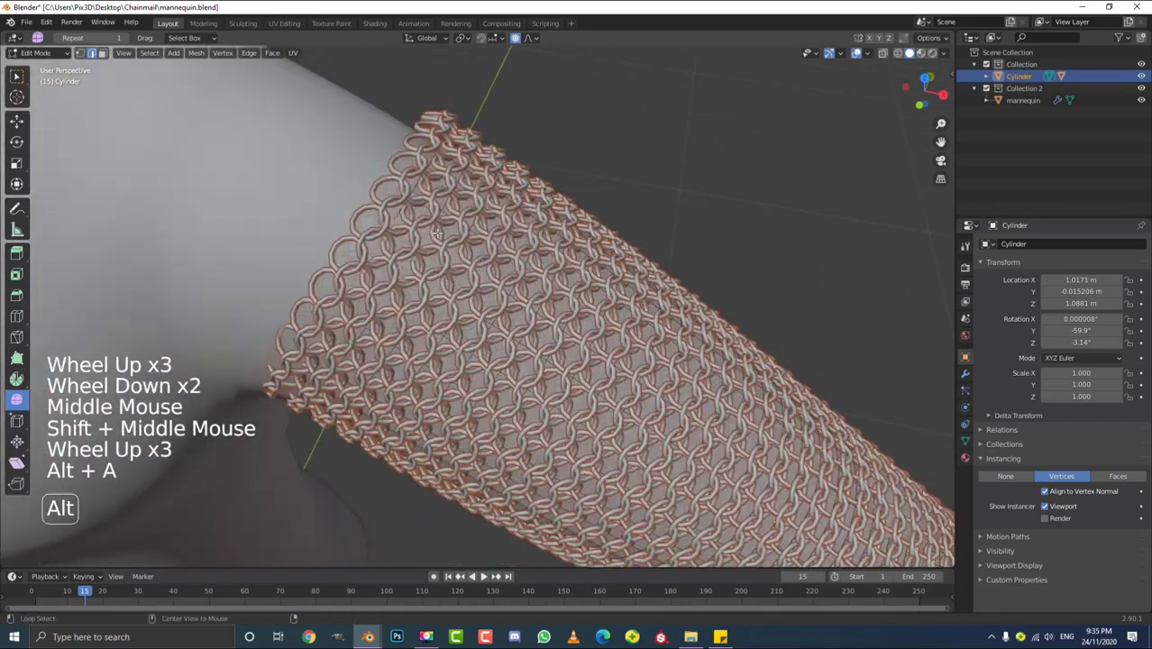
{"action": "left_click", "coordinate": [398, 206], "text": "alt+shift"}
{"action": "scroll", "coordinate": [398, 206], "scroll_direction": "down", "scroll_amount": 3}
{"action": "key", "text": "s"}
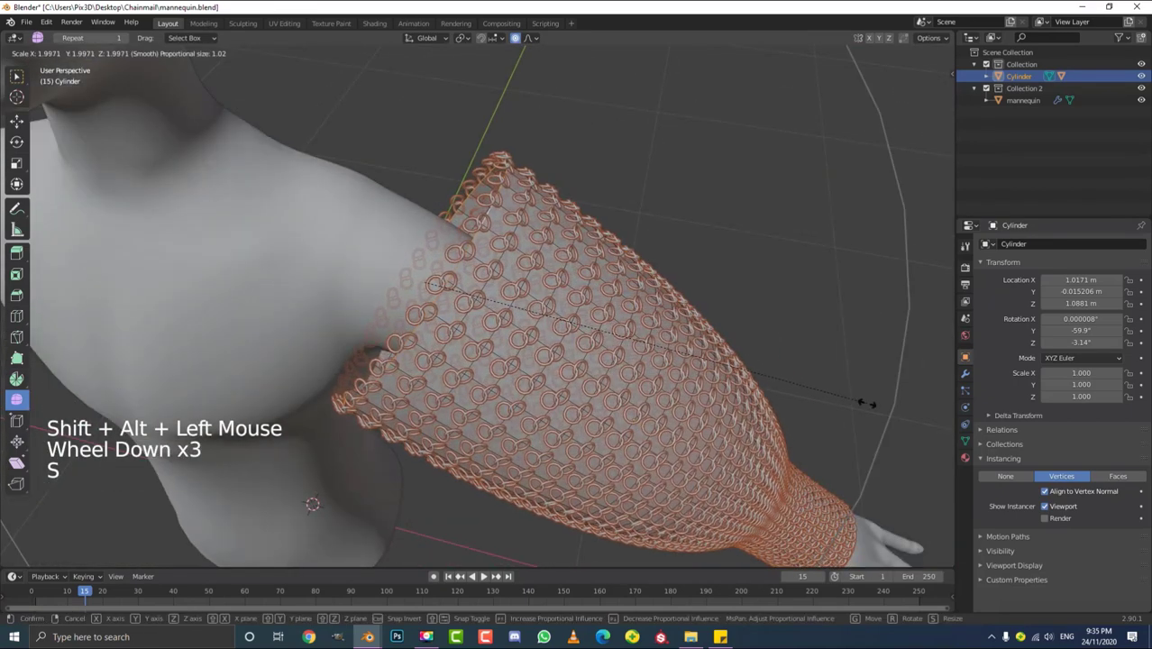
{"action": "key", "text": "Escape"}
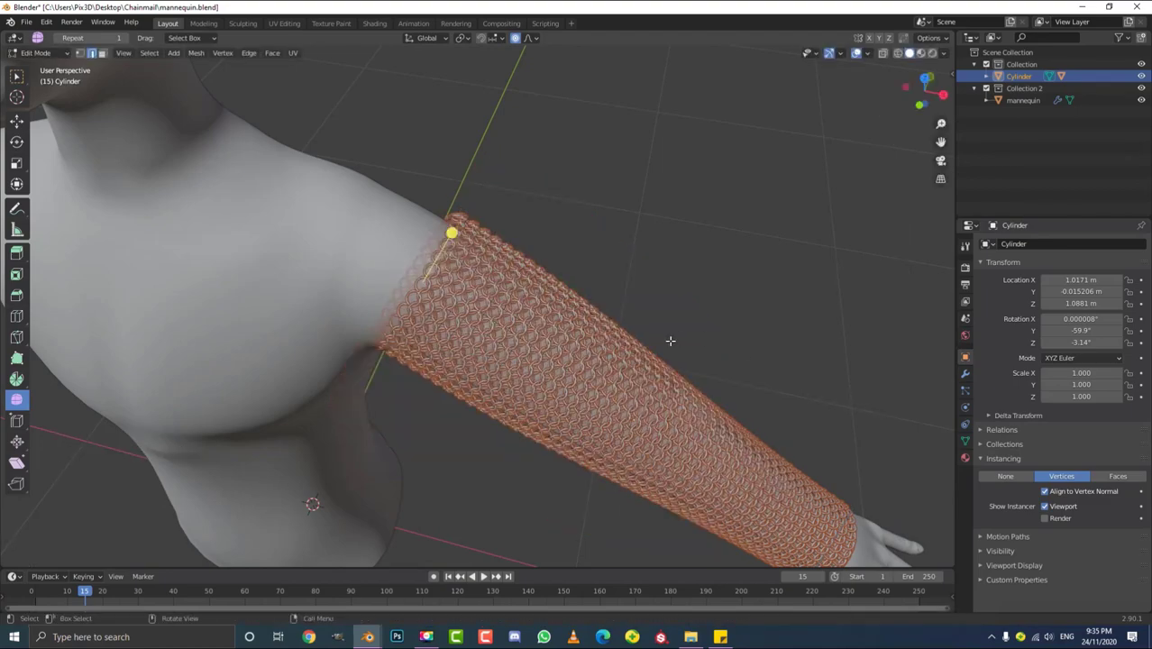
- Select only the edge loop at the wrist opening and move it about 0.0146 m along Y with proportional editing
{"action": "scroll", "coordinate": [631, 348], "scroll_direction": "down", "scroll_amount": 2}
{"action": "middle_click_drag", "start_coordinate": [642, 385], "coordinate": [527, 264], "text": "shift"}
{"action": "scroll", "coordinate": [622, 369], "scroll_direction": "up", "scroll_amount": 2}
{"action": "key", "text": "alt+a"}
{"action": "scroll", "coordinate": [545, 278], "scroll_direction": "up", "scroll_amount": 2}
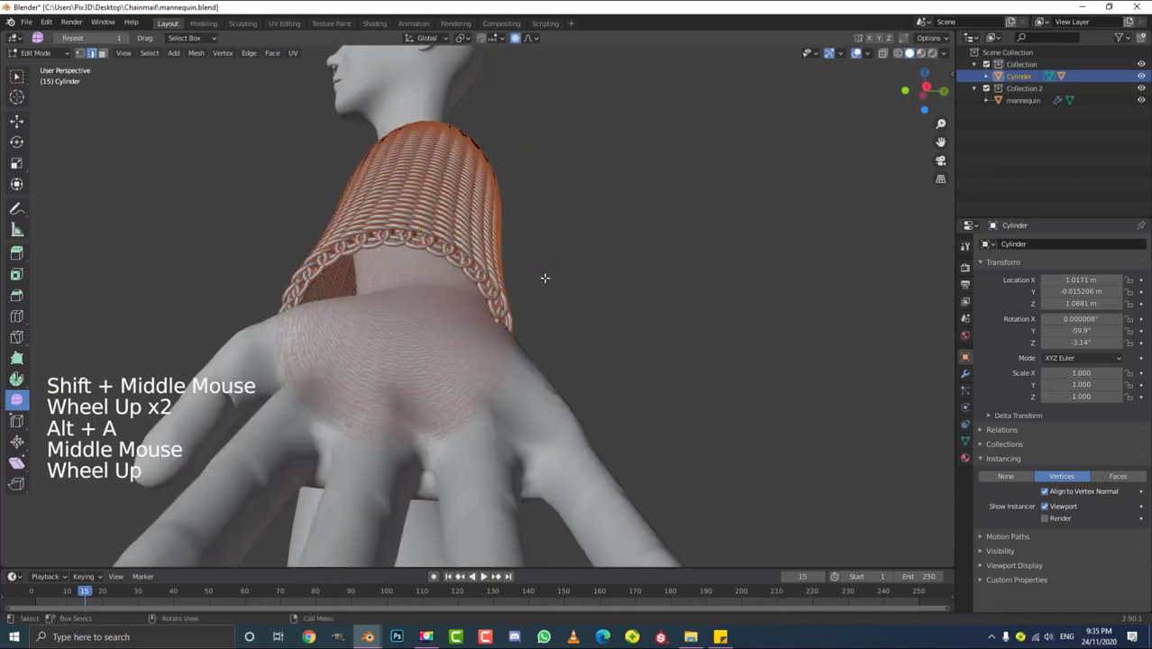
{"action": "key", "text": "alt+a"}
{"action": "left_click", "coordinate": [460, 240], "text": "alt+shift"}
{"action": "scroll", "coordinate": [460, 240], "scroll_direction": "down", "scroll_amount": 4}
{"action": "middle_click_drag", "start_coordinate": [461, 240], "coordinate": [529, 437]}
{"action": "key", "text": "KP_7"}
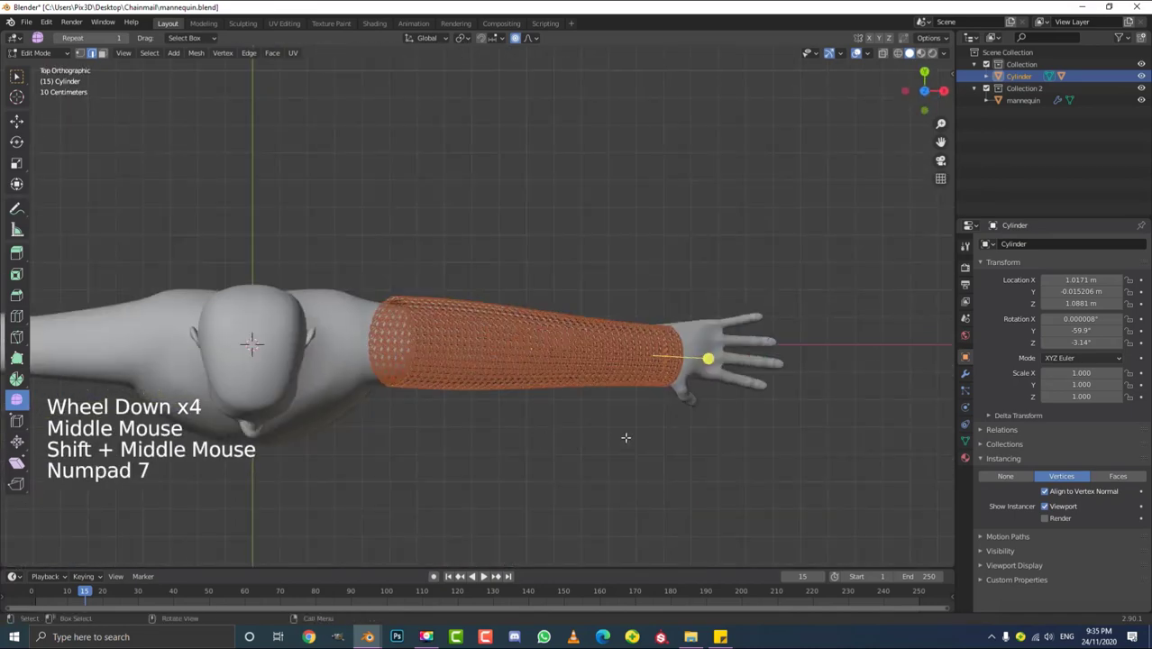
{"action": "middle_click_drag", "start_coordinate": [626, 437], "coordinate": [431, 235], "text": "shift"}
{"action": "scroll", "coordinate": [630, 433], "scroll_direction": "up", "scroll_amount": 1}
{"action": "key", "text": "g"}
{"action": "left_click", "coordinate": [695, 433]}
- In vertex selection mode, pull the vertex where the arm pokes through the sleeve outward with proportional size 0.694
{"action": "scroll", "coordinate": [430, 234], "scroll_direction": "up", "scroll_amount": 2}
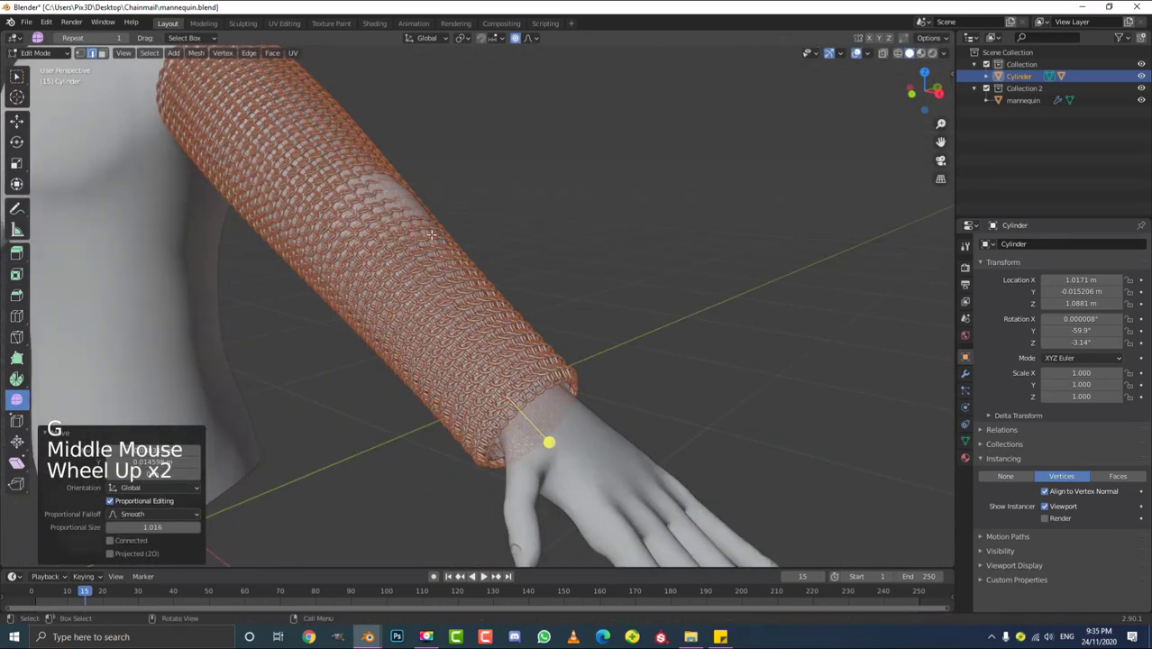
{"action": "left_click", "coordinate": [82, 53]}
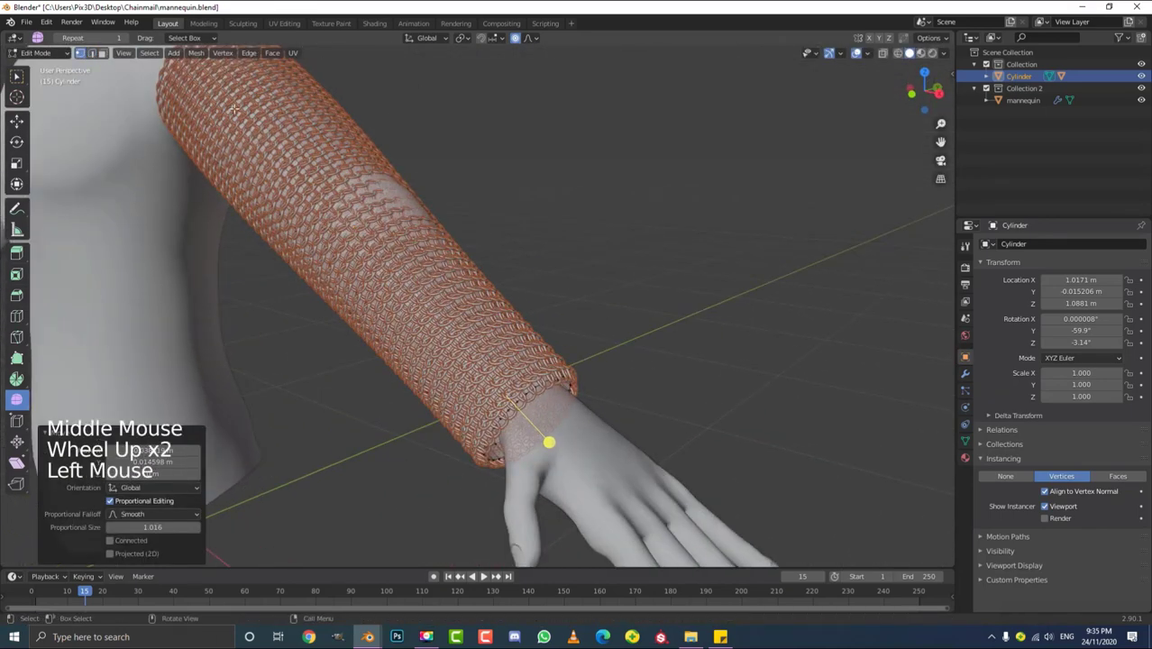
{"action": "left_click", "coordinate": [397, 181]}
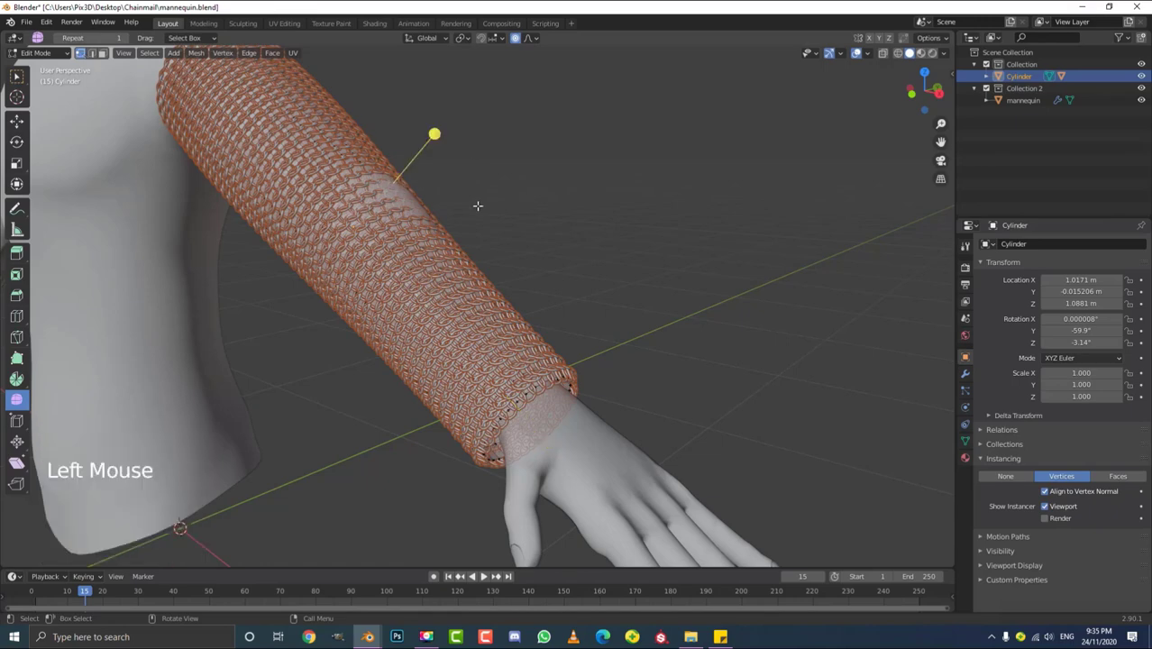
{"action": "middle_click_drag", "start_coordinate": [478, 205], "coordinate": [514, 415]}
{"action": "key", "text": "g"}
{"action": "scroll", "coordinate": [514, 200], "scroll_direction": "down", "scroll_amount": 2}
{"action": "scroll", "coordinate": [451, 325], "scroll_direction": "up", "scroll_amount": 1}
{"action": "left_click", "coordinate": [450, 324]}
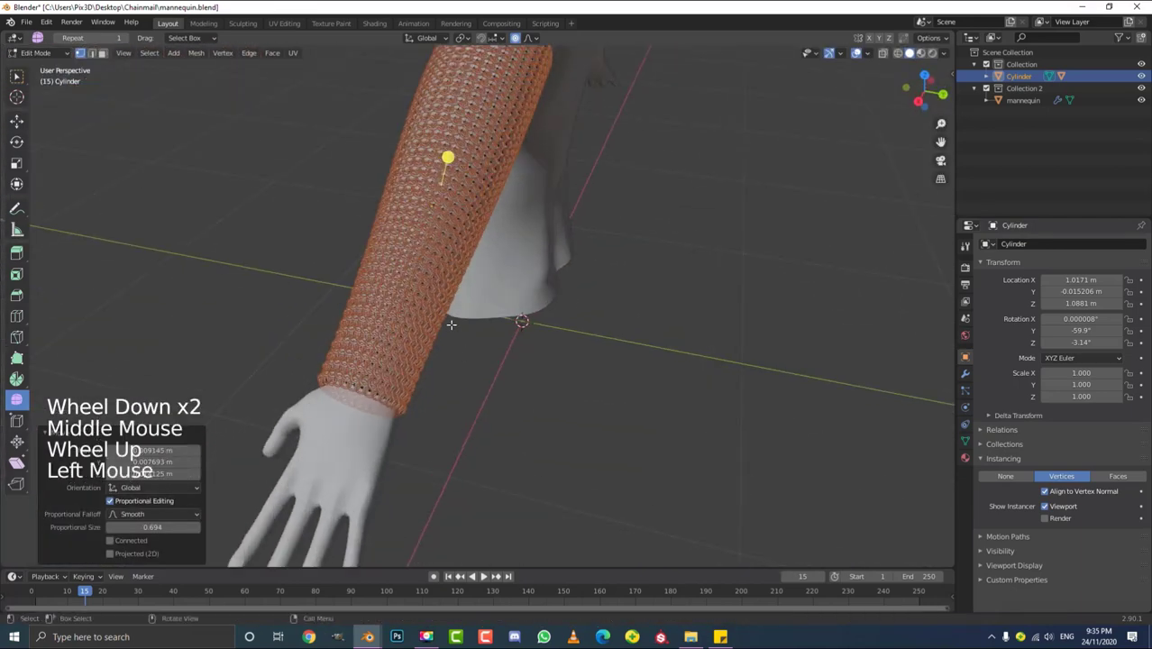
- Move a vertex on the side of the sleeve's lower forearm about 0.0024 m along Y with proportional size 0.631
{"action": "scroll", "coordinate": [451, 324], "scroll_direction": "up", "scroll_amount": 1}
{"action": "middle_click_drag", "start_coordinate": [450, 324], "coordinate": [515, 337]}
{"action": "key", "text": "g"}
{"action": "scroll", "coordinate": [516, 342], "scroll_direction": "down", "scroll_amount": 3}
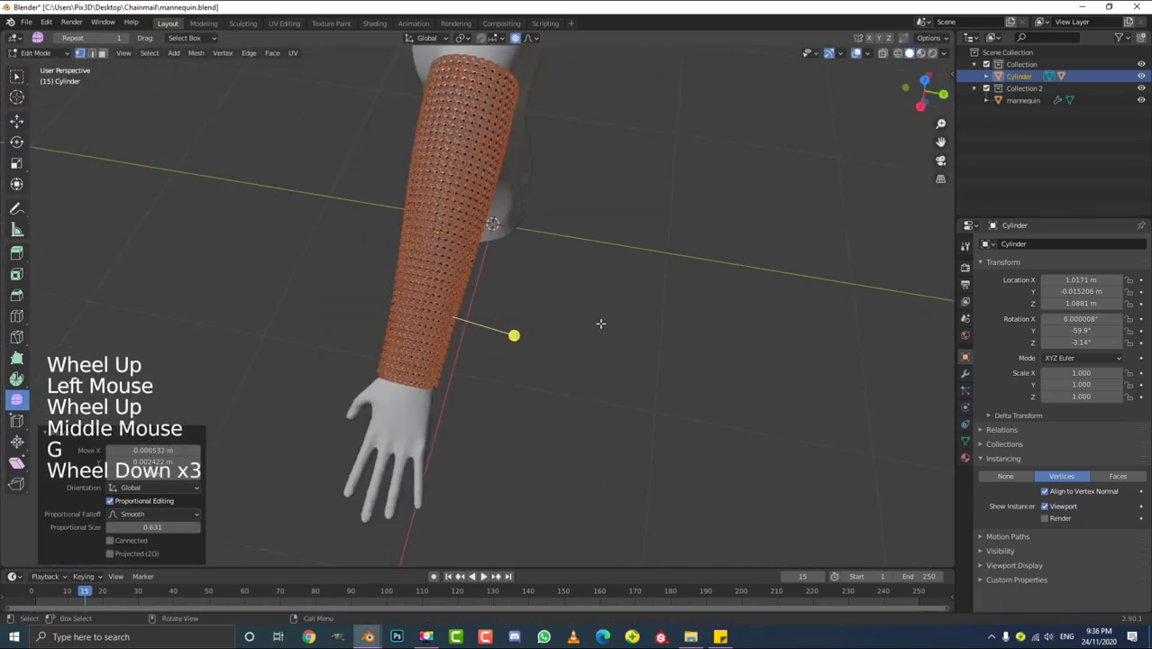
{"action": "middle_click_drag", "start_coordinate": [600, 323], "coordinate": [615, 294]}
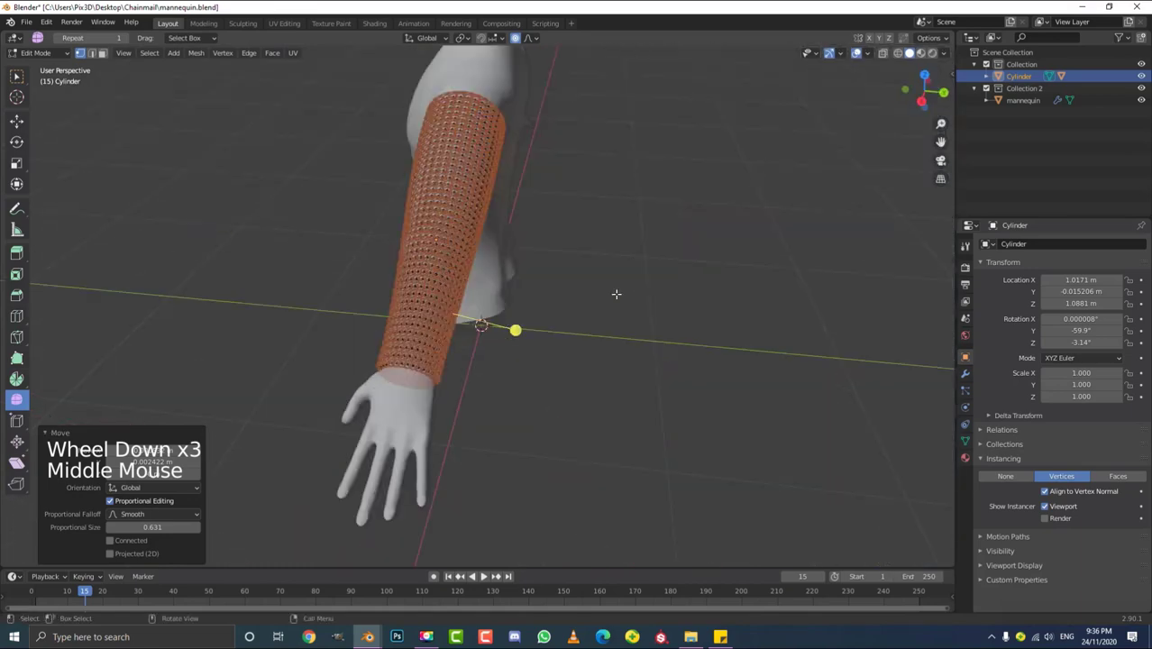
- Return the sleeve to Object Mode and deselect everything
{"action": "key", "text": "KP_1"}
{"action": "scroll", "coordinate": [505, 285], "scroll_direction": "up", "scroll_amount": 1}
{"action": "key", "text": "Tab"}
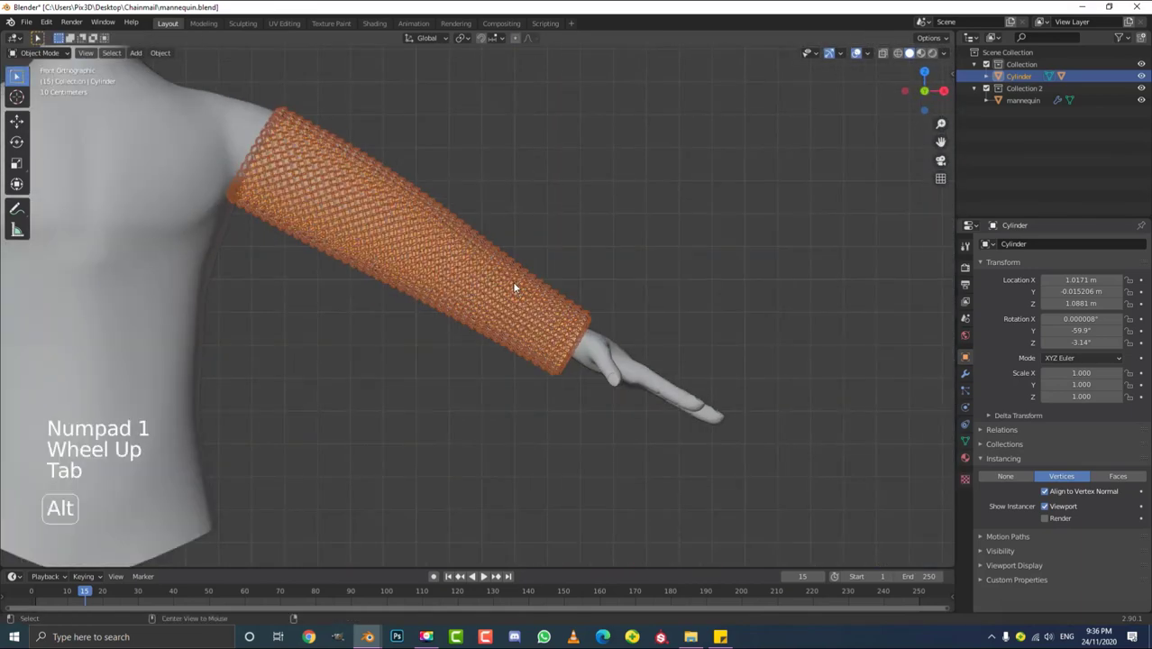
{"action": "key", "text": "alt+a"}
{"action": "middle_click_drag", "start_coordinate": [487, 248], "coordinate": [568, 312], "text": "shift"}
{"action": "scroll", "coordinate": [567, 312], "scroll_direction": "up", "scroll_amount": 2}
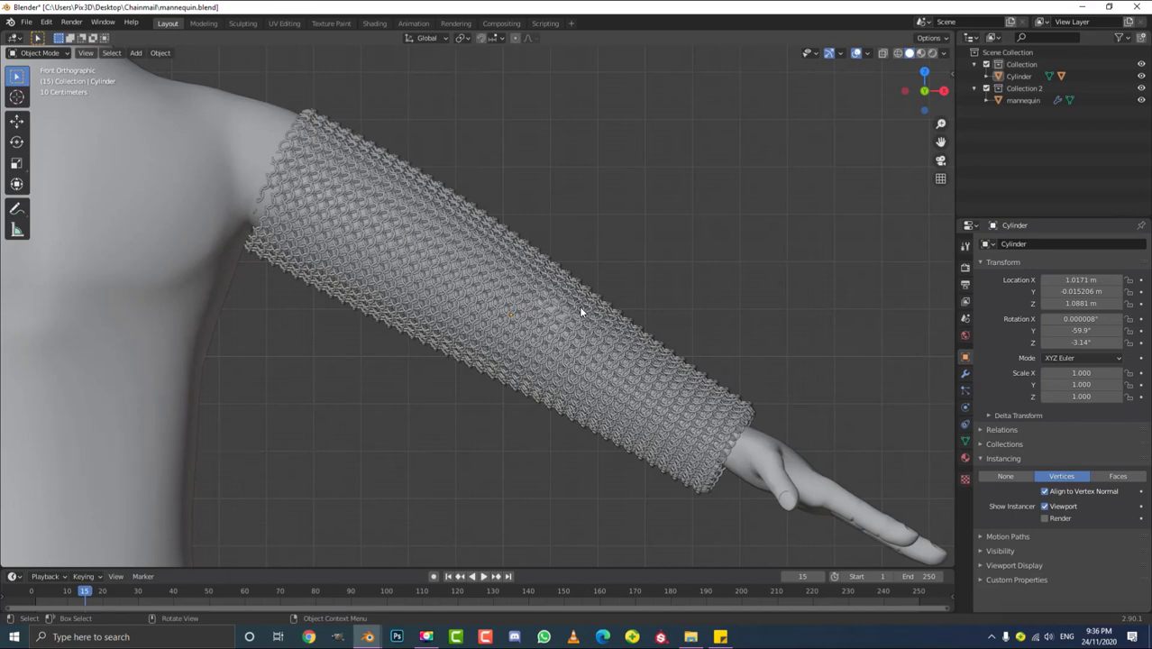
{"action": "middle_click_drag", "start_coordinate": [580, 312], "coordinate": [582, 356]}
{"action": "scroll", "coordinate": [581, 356], "scroll_direction": "down", "scroll_amount": 1}
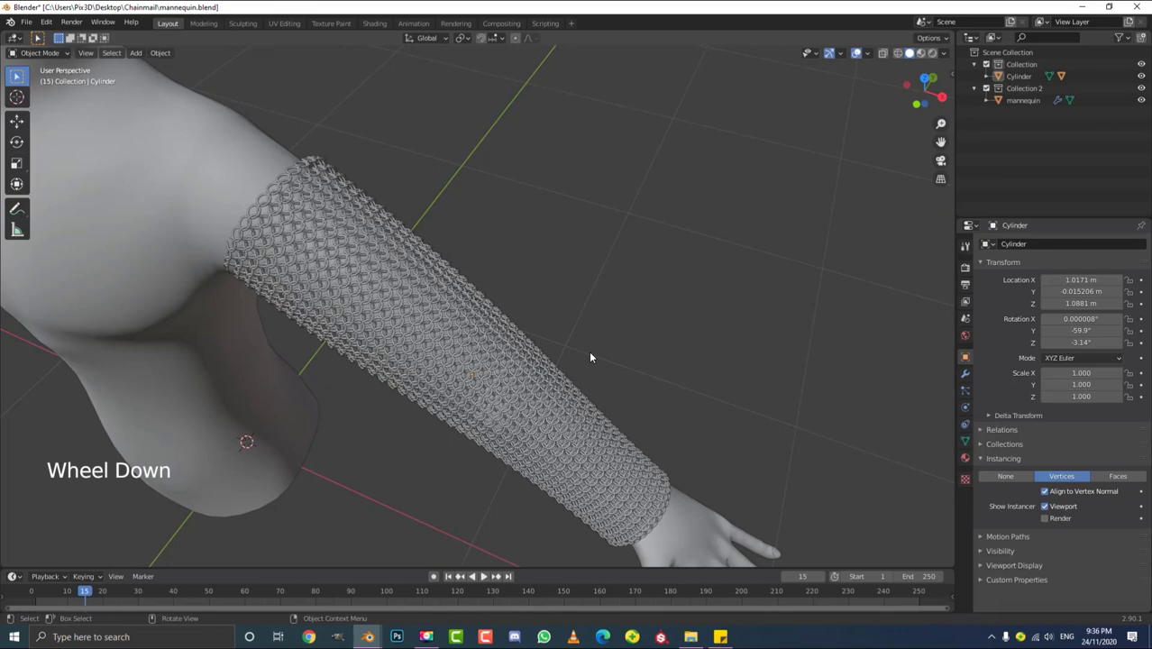
- Add an armature with a single bone at the world origin below the mannequin's torso
{"action": "key", "text": "KP_1"}
{"action": "scroll", "coordinate": [499, 345], "scroll_direction": "down", "scroll_amount": 5}
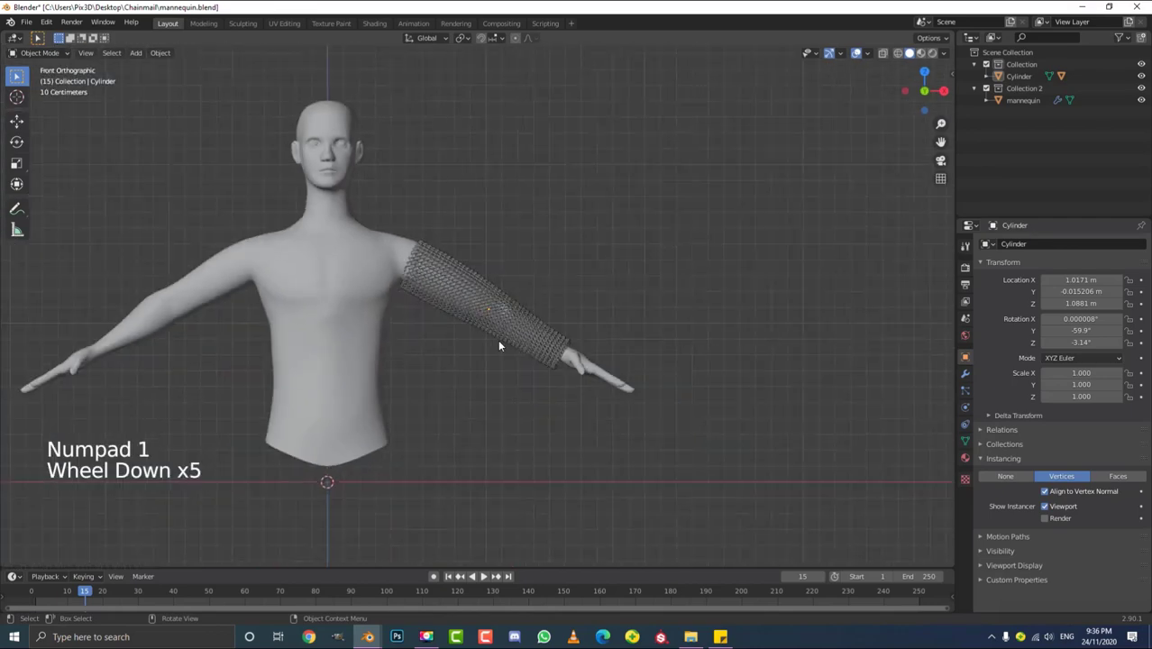
{"action": "scroll", "coordinate": [431, 342], "scroll_direction": "up", "scroll_amount": 2}
{"action": "middle_click_drag", "start_coordinate": [478, 274], "coordinate": [496, 270], "text": "shift"}
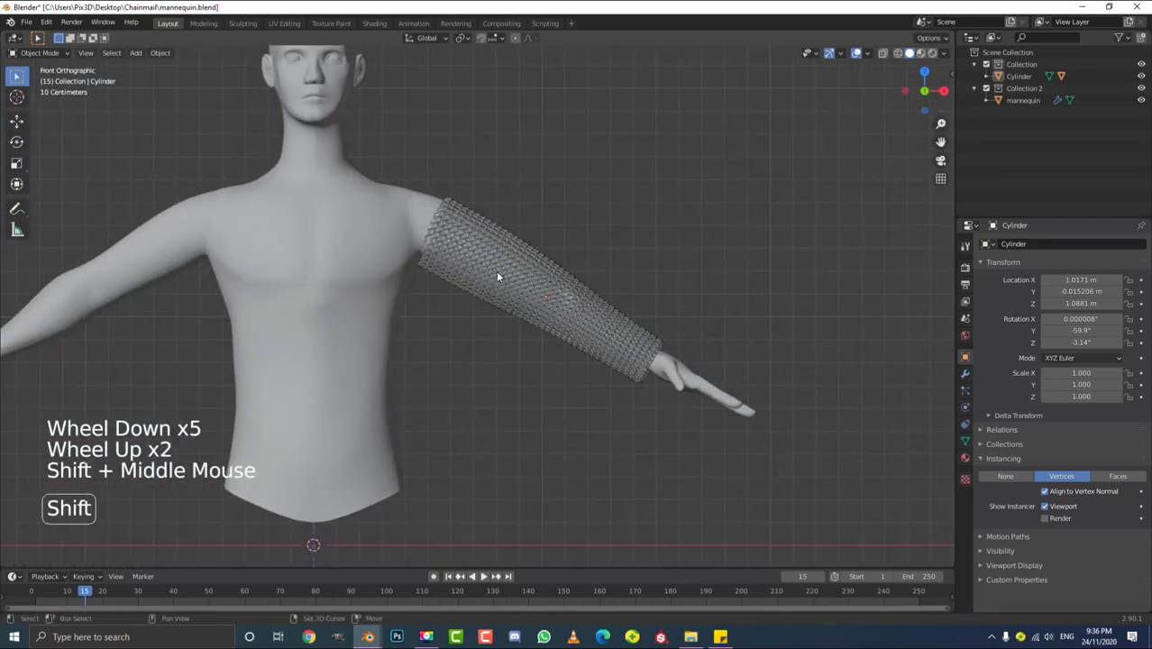
{"action": "scroll", "coordinate": [456, 343], "scroll_direction": "up", "scroll_amount": 1}
{"action": "middle_click_drag", "start_coordinate": [454, 337], "coordinate": [470, 283], "text": "shift"}
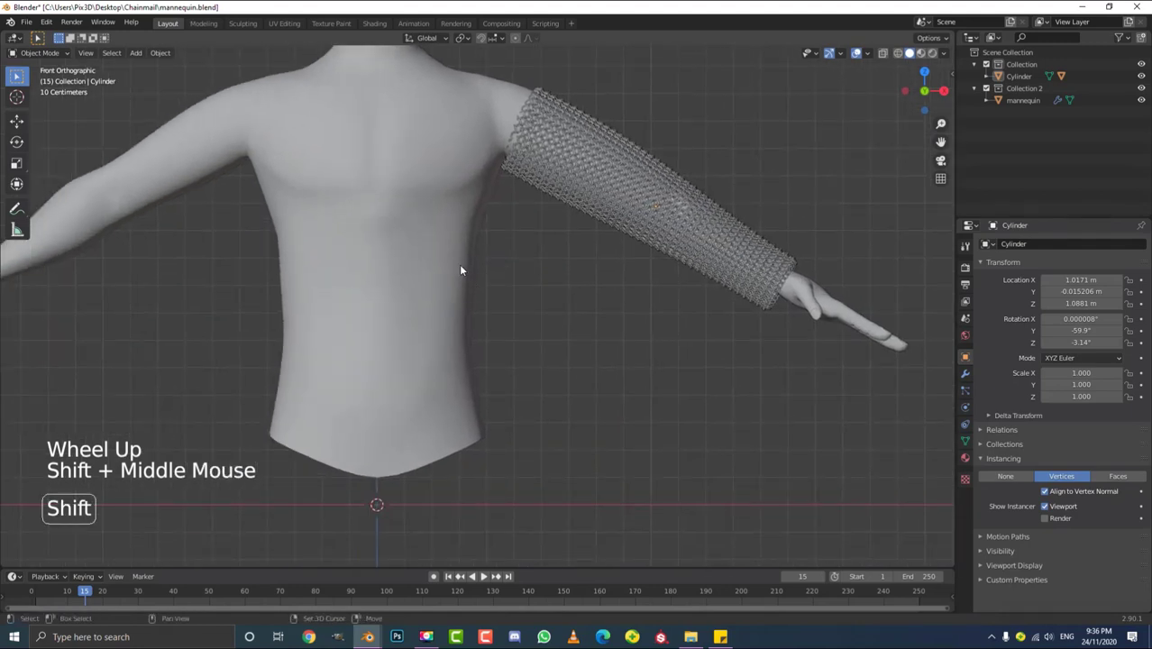
{"action": "key", "text": "shift+a"}
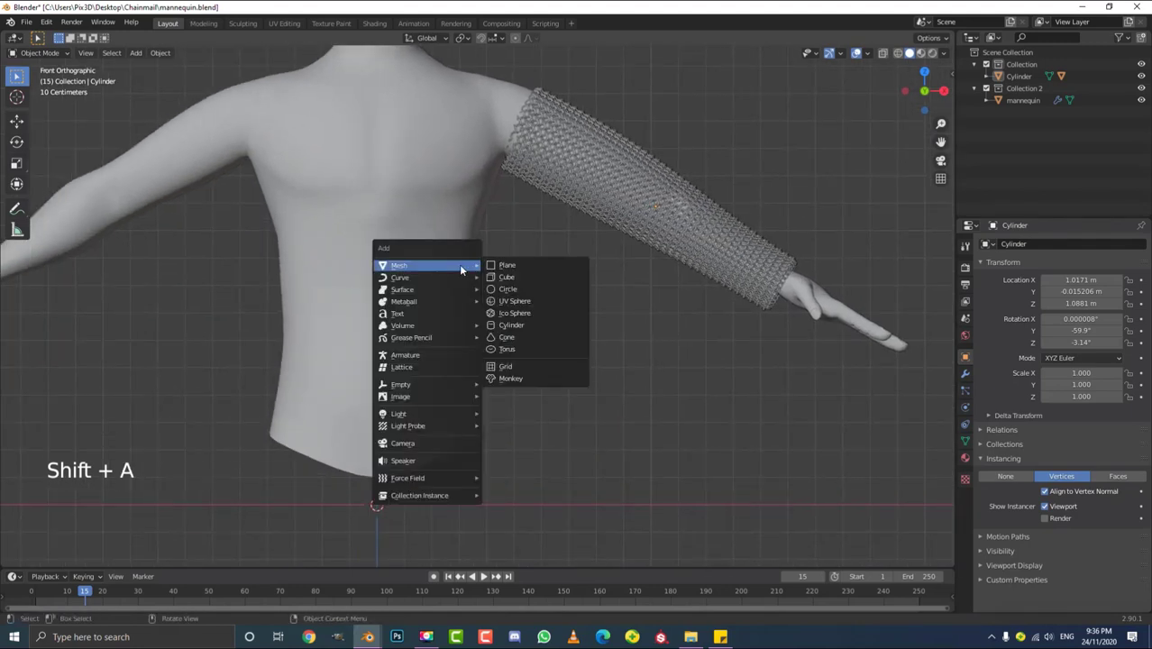
{"action": "left_click", "coordinate": [427, 355]}
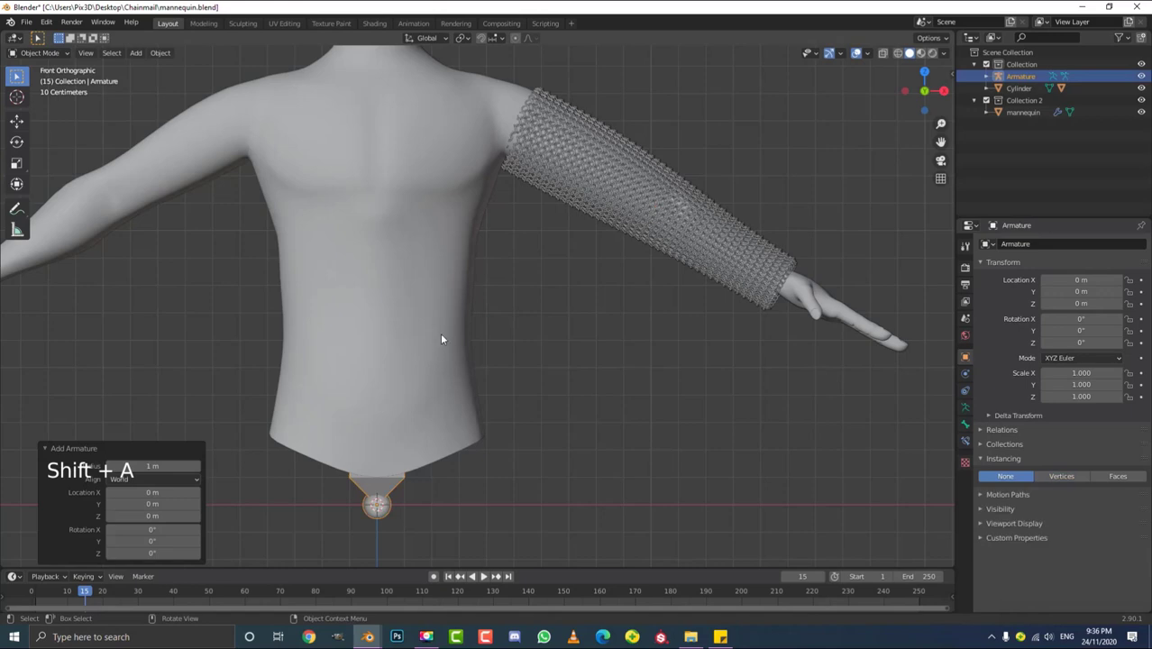
- Enable In Front in the armature's viewport display so the bone shows through the mannequin
{"action": "left_click", "coordinate": [965, 407]}
{"action": "left_click", "coordinate": [995, 410]}
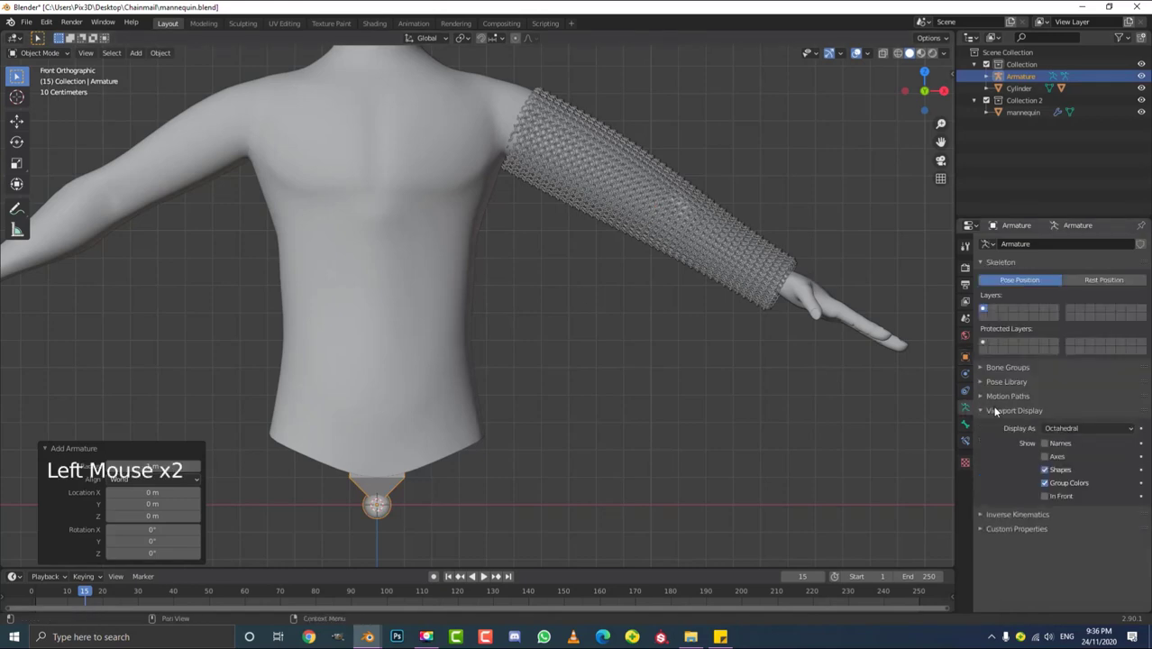
{"action": "left_click", "coordinate": [1045, 497]}
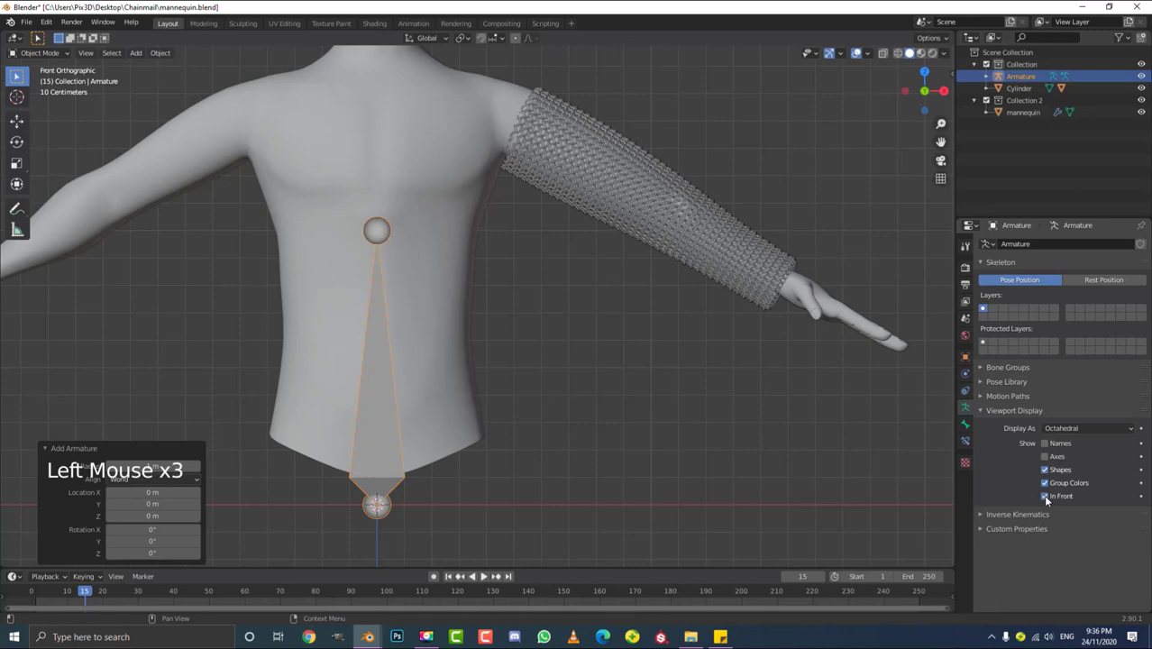
{"action": "scroll", "coordinate": [422, 305], "scroll_direction": "down", "scroll_amount": 3}
{"action": "scroll", "coordinate": [383, 240], "scroll_direction": "up", "scroll_amount": 3}
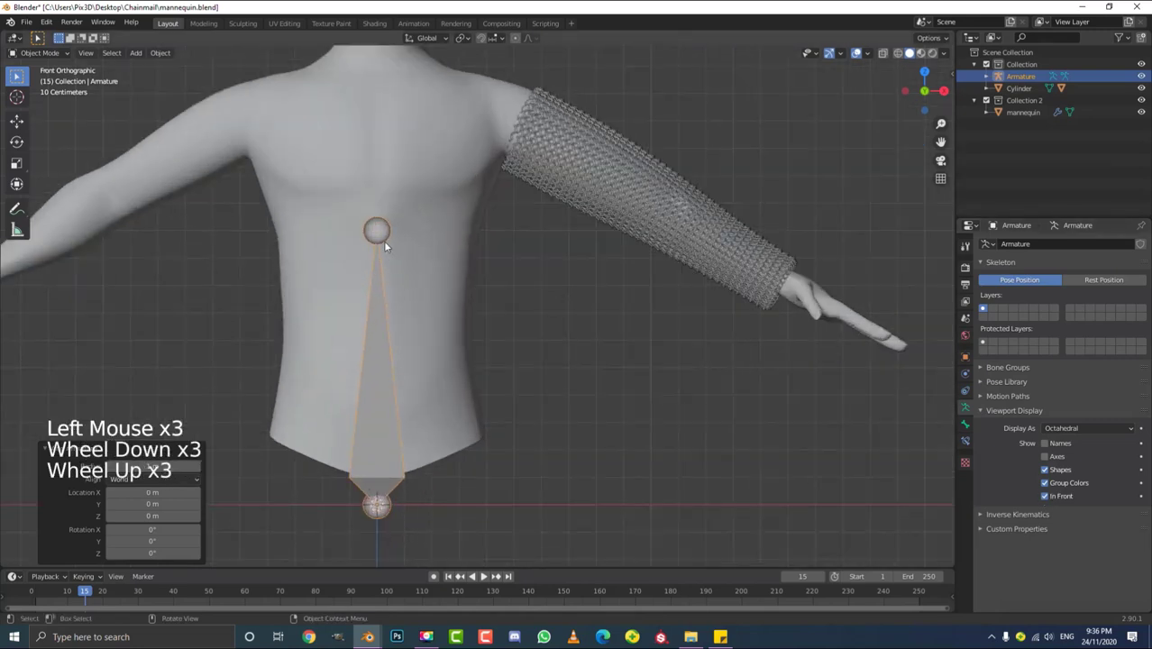
- In Edit Mode, extrude a bone from the spine bone's tip to the sleeve-side shoulder, about 0.394 m in X and 0.412 m in Z
{"action": "key", "text": "Tab"}
{"action": "left_click", "coordinate": [376, 236]}
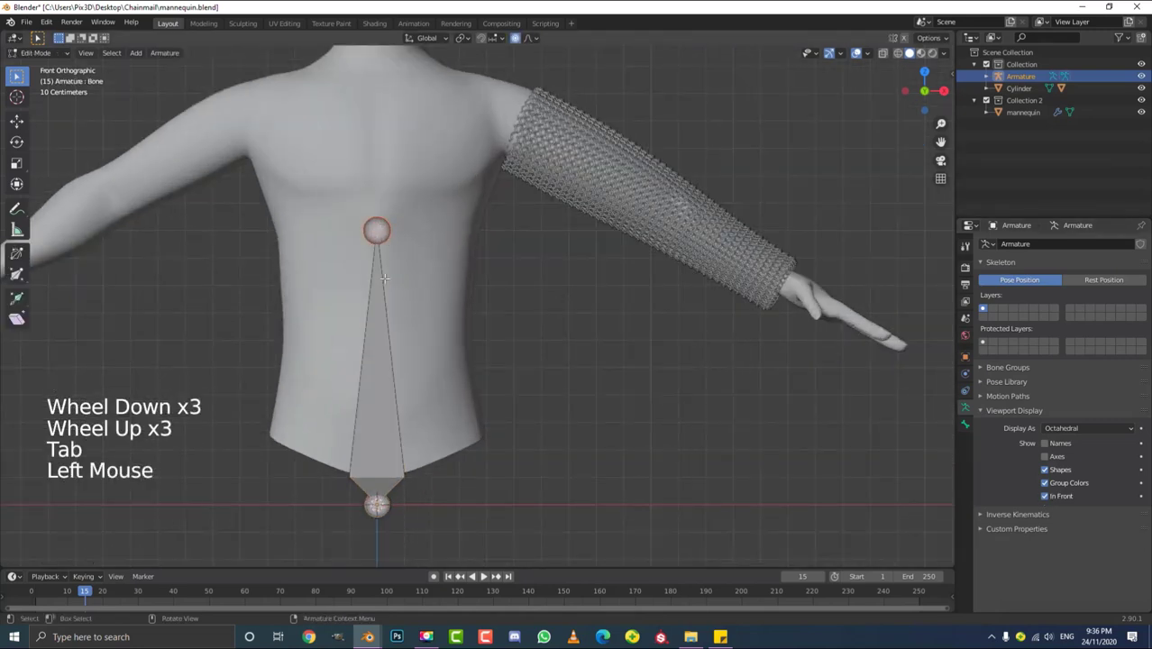
{"action": "key", "text": "e"}
{"action": "left_click", "coordinate": [495, 162]}
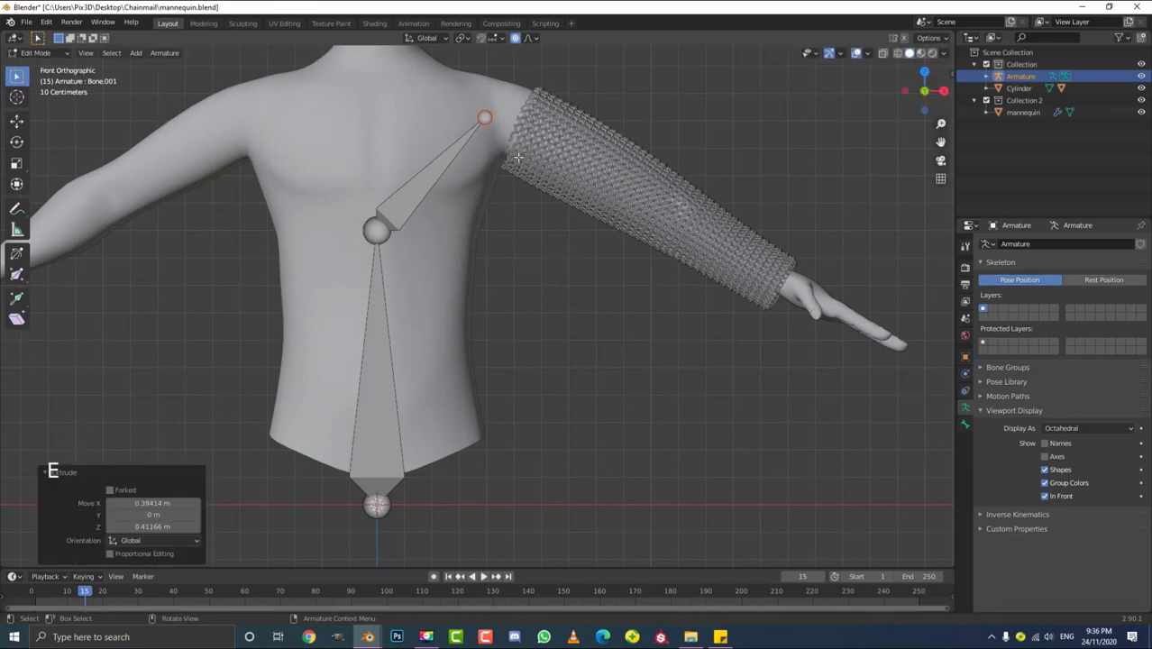
- Extrude an upper-arm bone from the shoulder joint to the elbow, about 0.633 m in X and -0.339 m in Z
{"action": "scroll", "coordinate": [519, 158], "scroll_direction": "down", "scroll_amount": 3}
{"action": "middle_click_drag", "start_coordinate": [518, 157], "coordinate": [510, 183]}
{"action": "key", "text": "KP_1"}
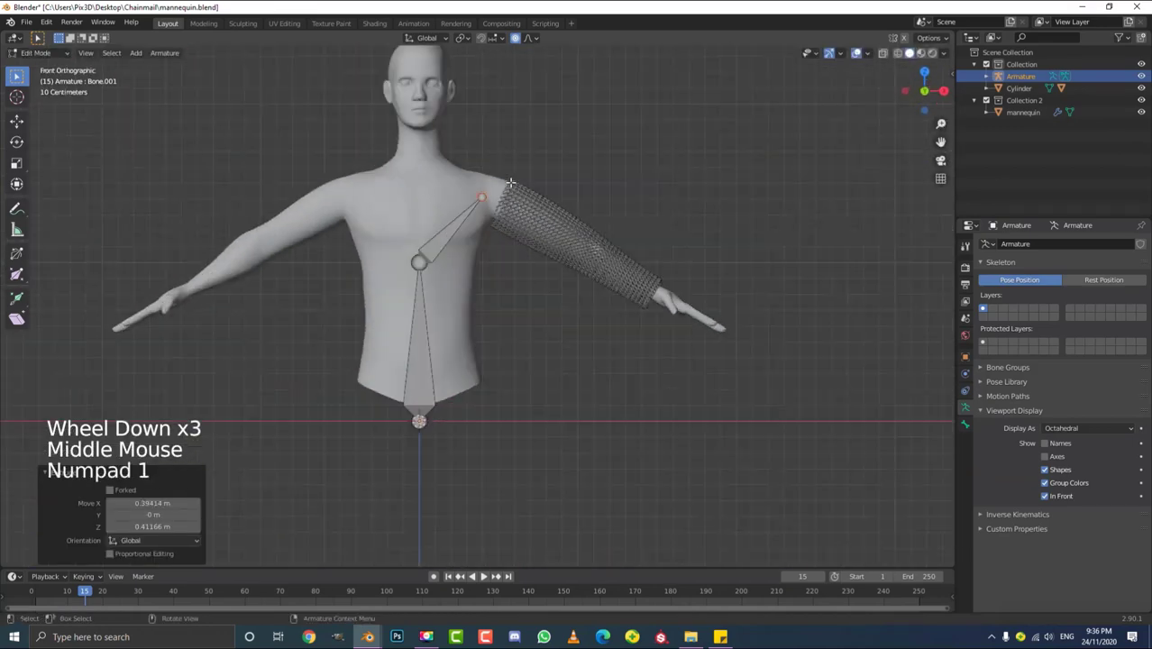
{"action": "middle_click_drag", "start_coordinate": [518, 240], "coordinate": [439, 241], "text": "shift"}
{"action": "scroll", "coordinate": [440, 241], "scroll_direction": "up", "scroll_amount": 2}
{"action": "key", "text": "e"}
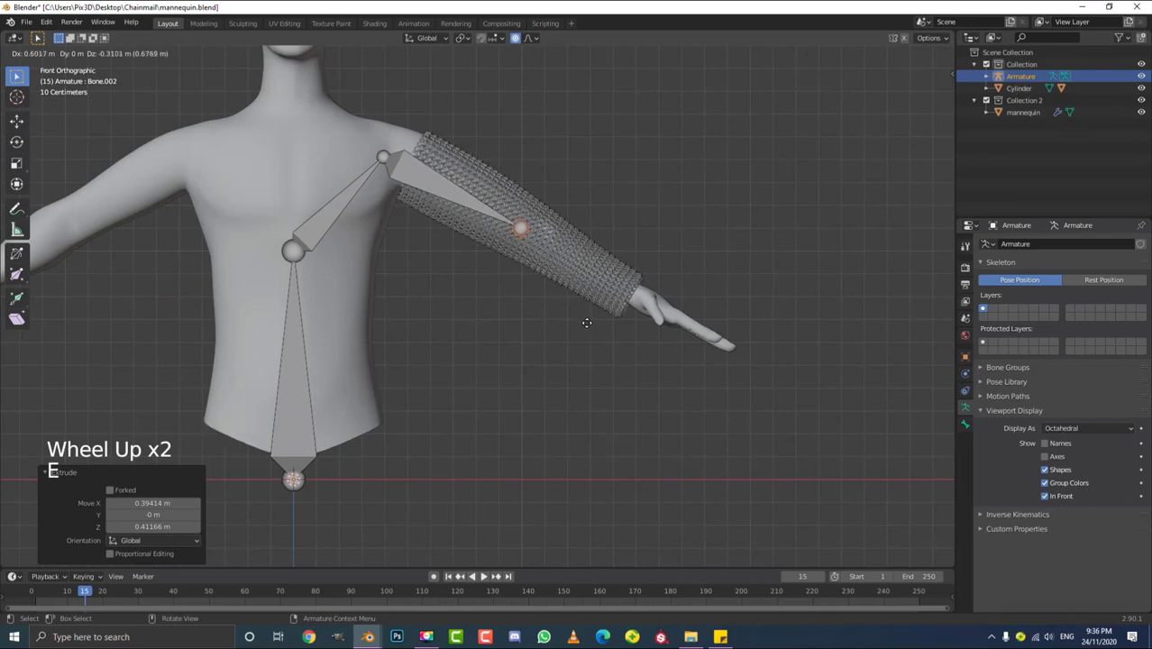
{"action": "left_click", "coordinate": [593, 328]}
- From the top view, nudge the elbow joint so it sits along the middle of the arm
{"action": "key", "text": "KP_7"}
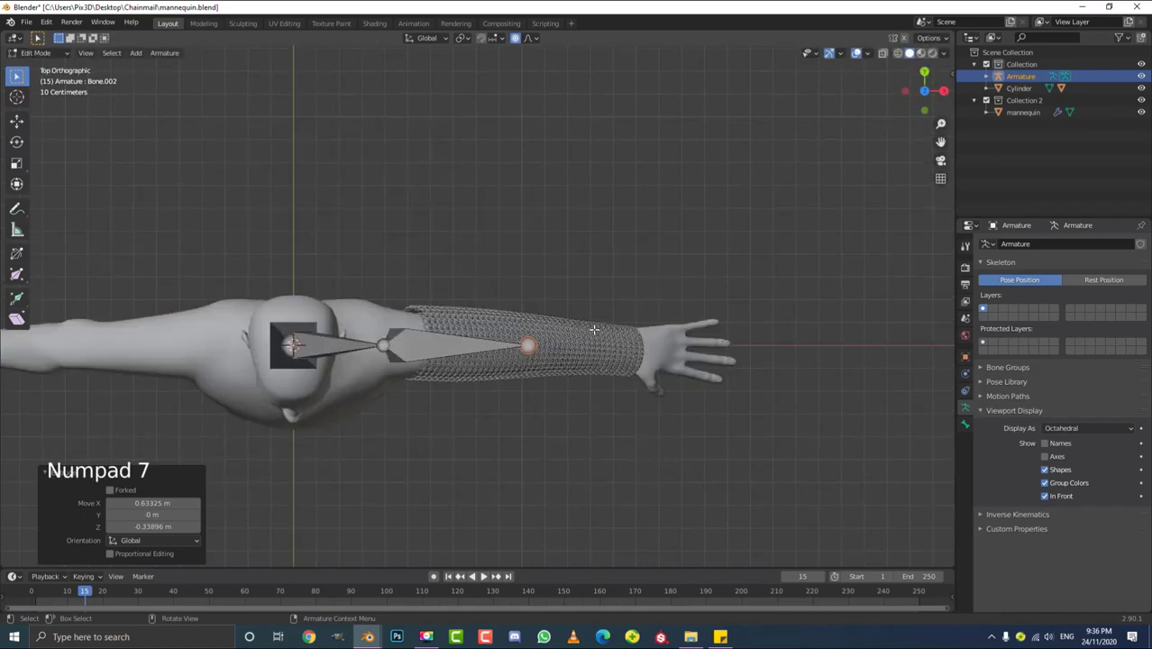
{"action": "scroll", "coordinate": [638, 406], "scroll_direction": "up", "scroll_amount": 1}
{"action": "key", "text": "g"}
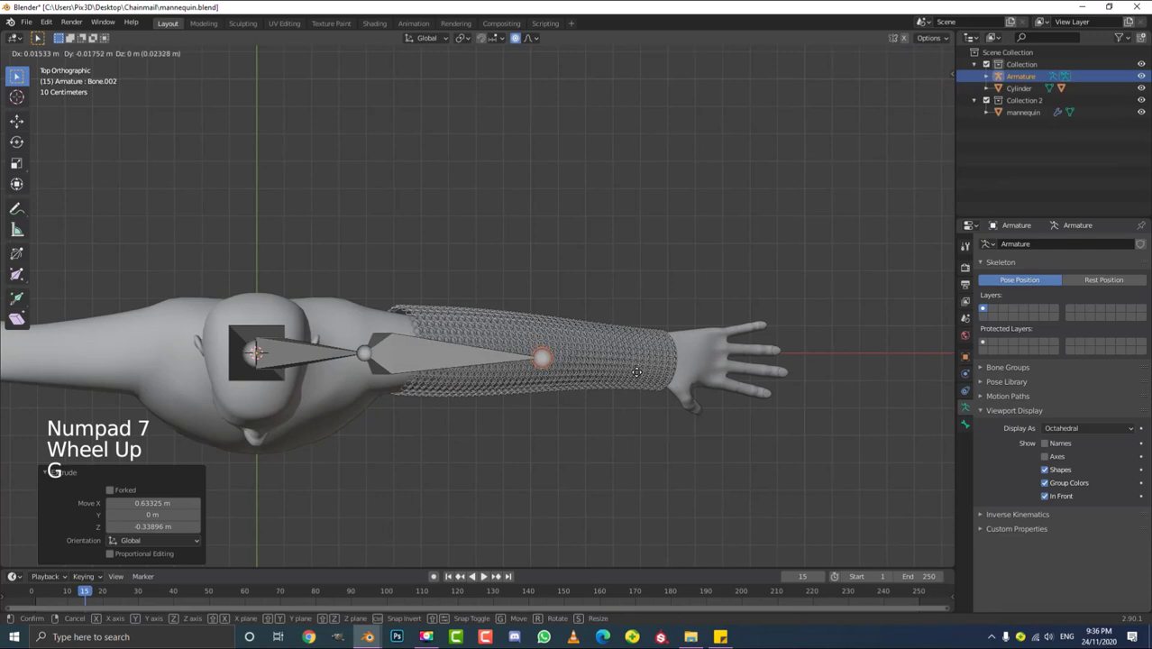
{"action": "left_click", "coordinate": [629, 369]}
- Extrude a forearm bone from the elbow, about 0.475 m in X, and lower its tip about 0.254 m in Z to the wrist
{"action": "key", "text": "e"}
{"action": "left_click", "coordinate": [758, 379]}
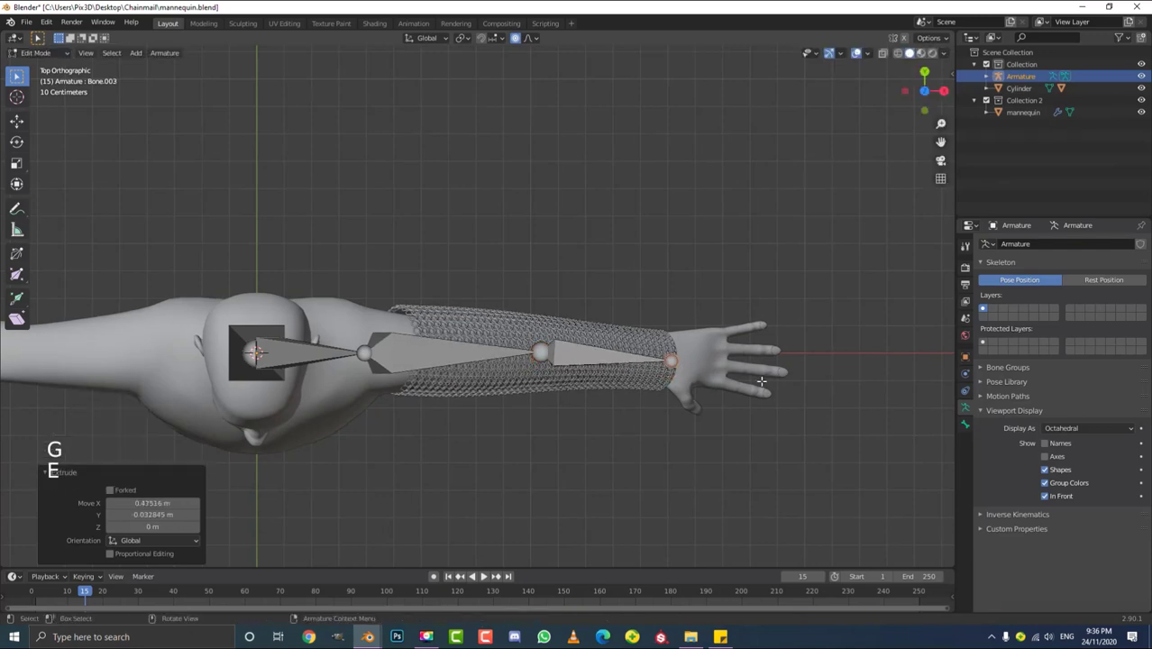
{"action": "key", "text": "KP_1"}
{"action": "key", "text": "g"}
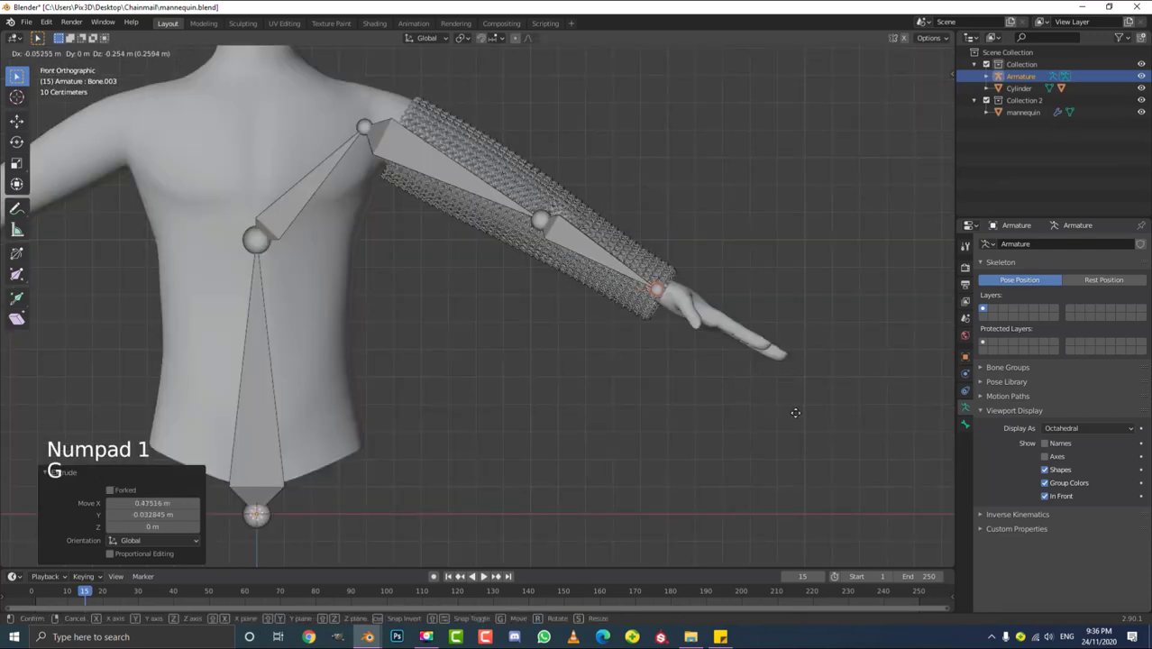
{"action": "left_click", "coordinate": [795, 412]}
- Extrude a hand bone from the wrist toward the fingers, about 0.321 m in X and -0.155 m in Z
{"action": "middle_click_drag", "start_coordinate": [738, 304], "coordinate": [513, 306], "text": "shift"}
{"action": "scroll", "coordinate": [513, 306], "scroll_direction": "up", "scroll_amount": 3}
{"action": "key", "text": "e"}
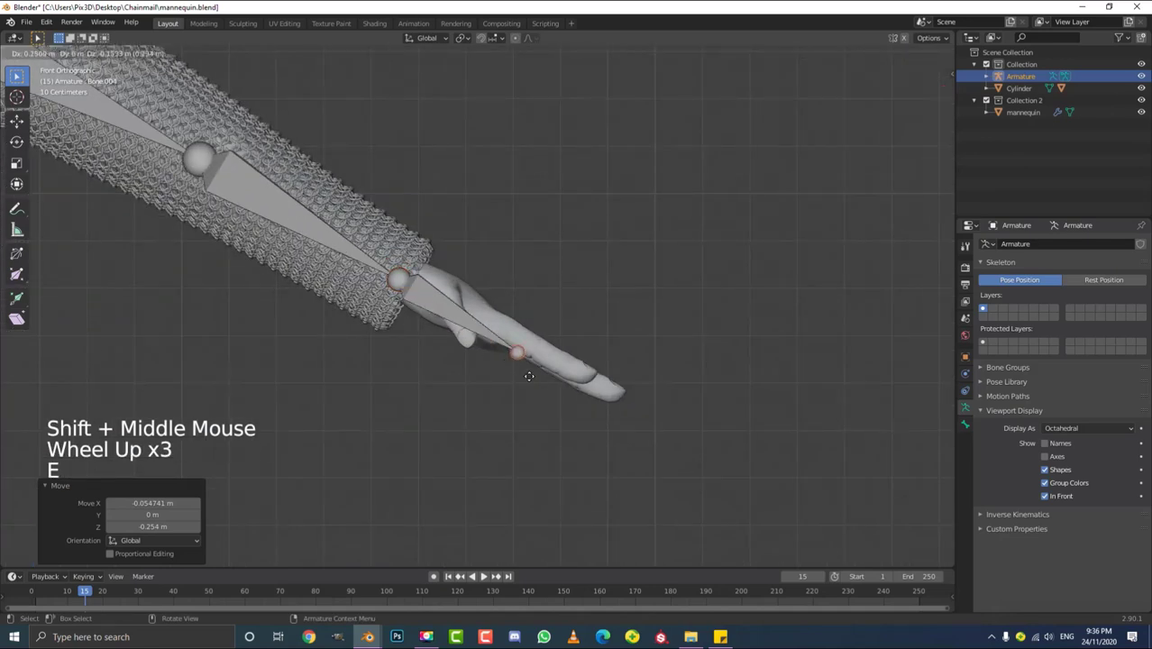
{"action": "left_click", "coordinate": [547, 369]}
- In Pose Mode, turn off Deform for the hand bone and for the spine bone
{"action": "scroll", "coordinate": [546, 369], "scroll_direction": "down", "scroll_amount": 5}
{"action": "middle_click_drag", "start_coordinate": [546, 369], "coordinate": [596, 348], "text": "shift"}
{"action": "scroll", "coordinate": [595, 348], "scroll_direction": "up", "scroll_amount": 2}
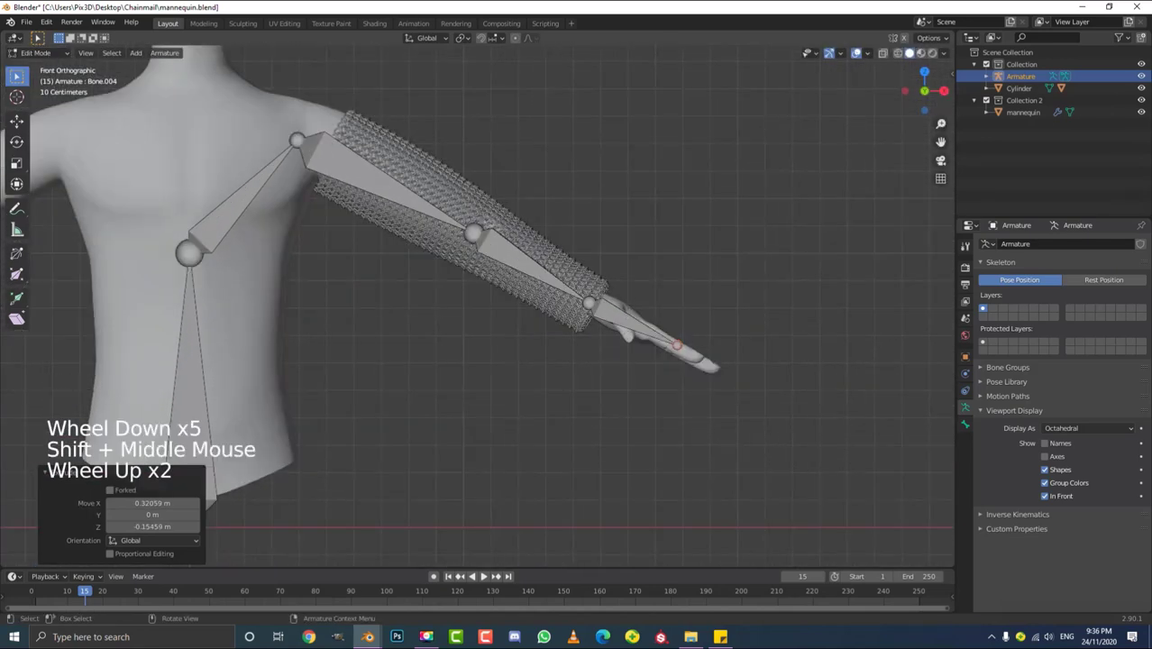
{"action": "left_click_drag", "start_coordinate": [34, 52], "coordinate": [36, 94]}
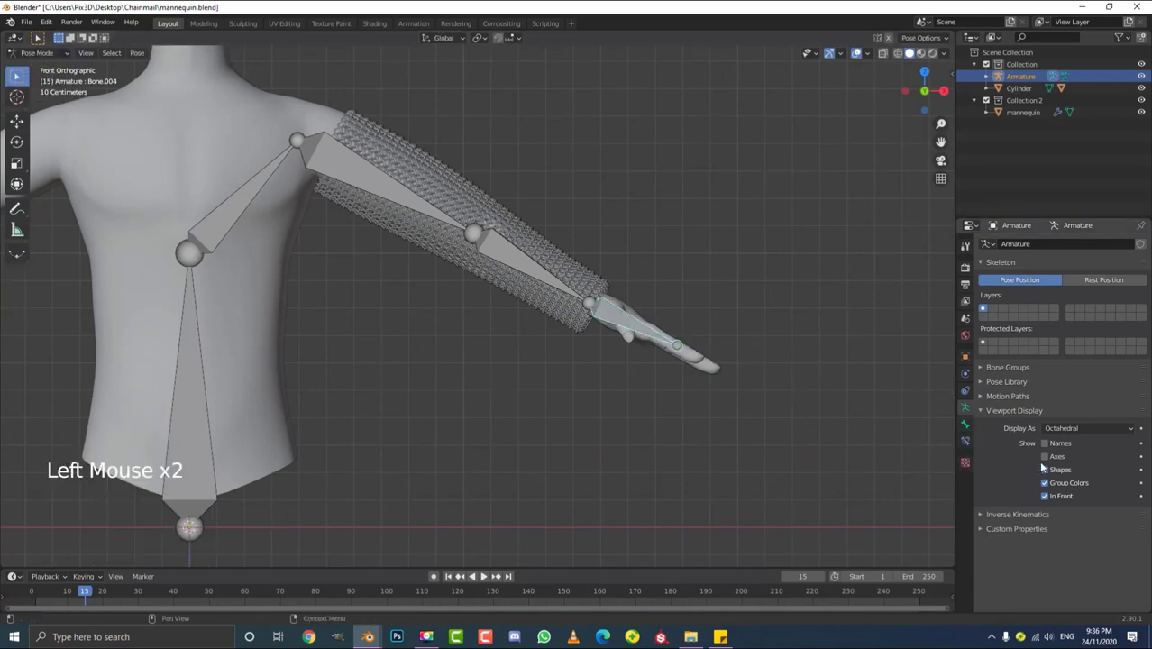
{"action": "left_click", "coordinate": [965, 424]}
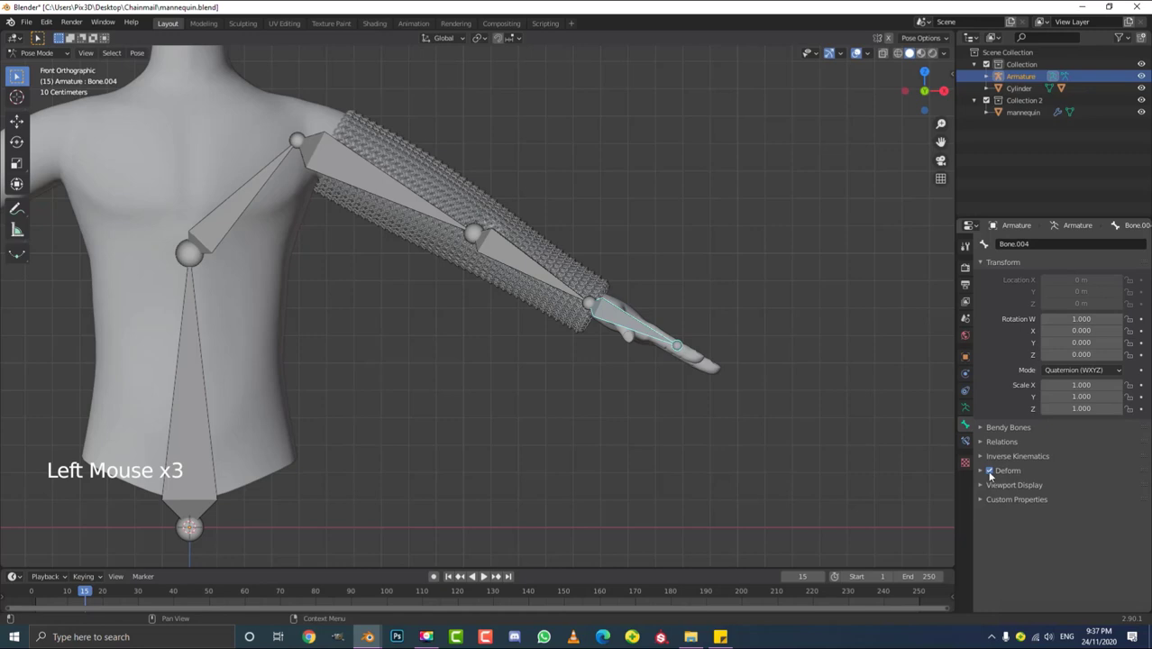
{"action": "left_click", "coordinate": [249, 219]}
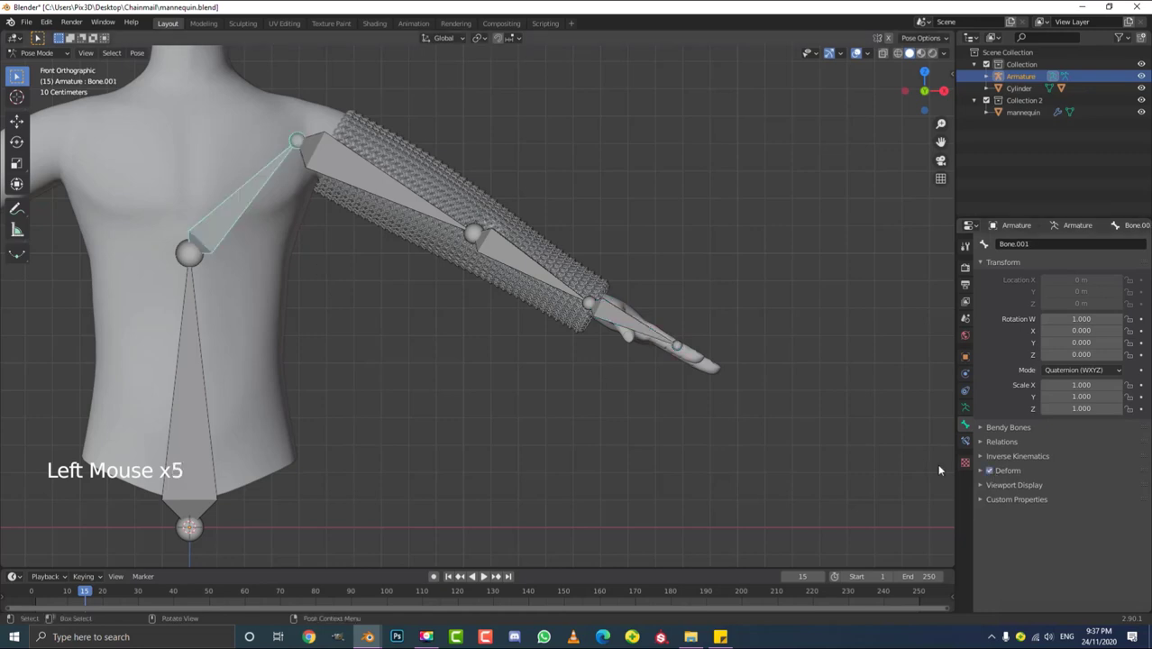
{"action": "left_click", "coordinate": [190, 302]}
{"action": "left_click", "coordinate": [990, 470]}
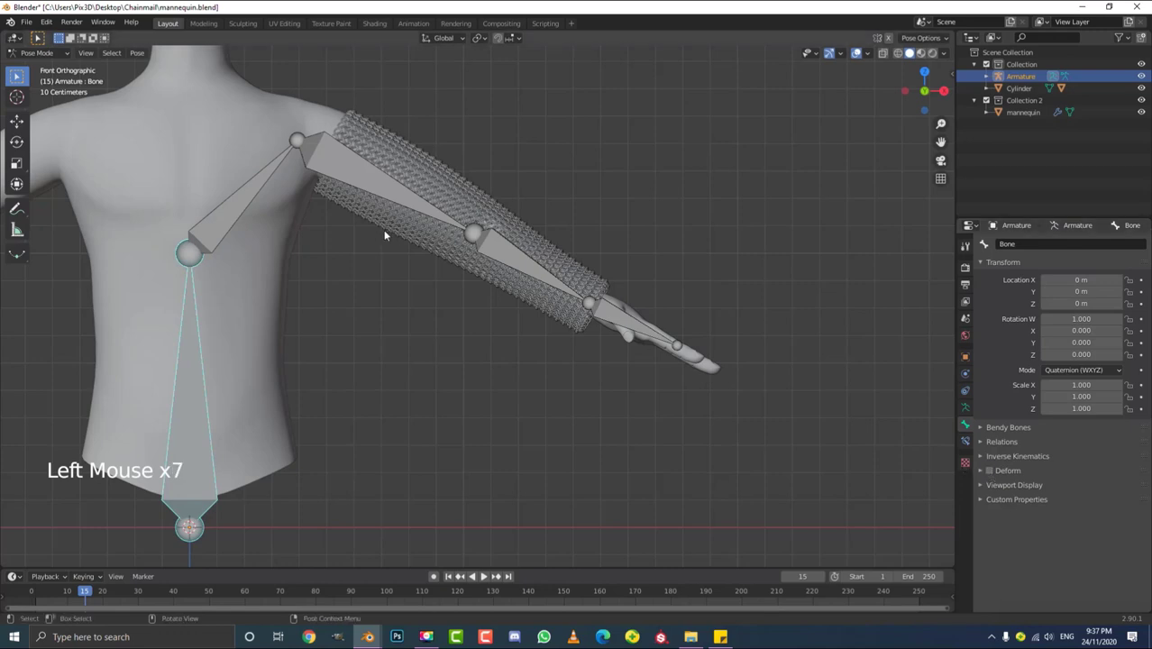
{"action": "left_click", "coordinate": [637, 319]}
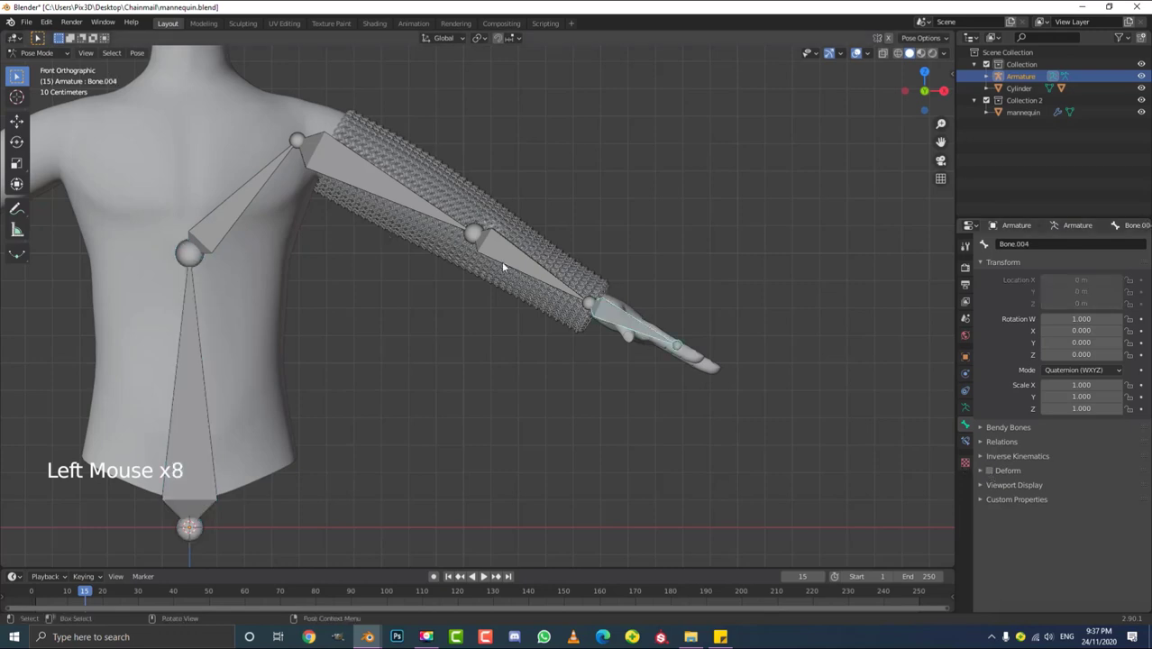
- In Edit Mode, disconnect the hand bone from the forearm bone and clear its parent
{"action": "key", "text": "ctrl+Tab"}
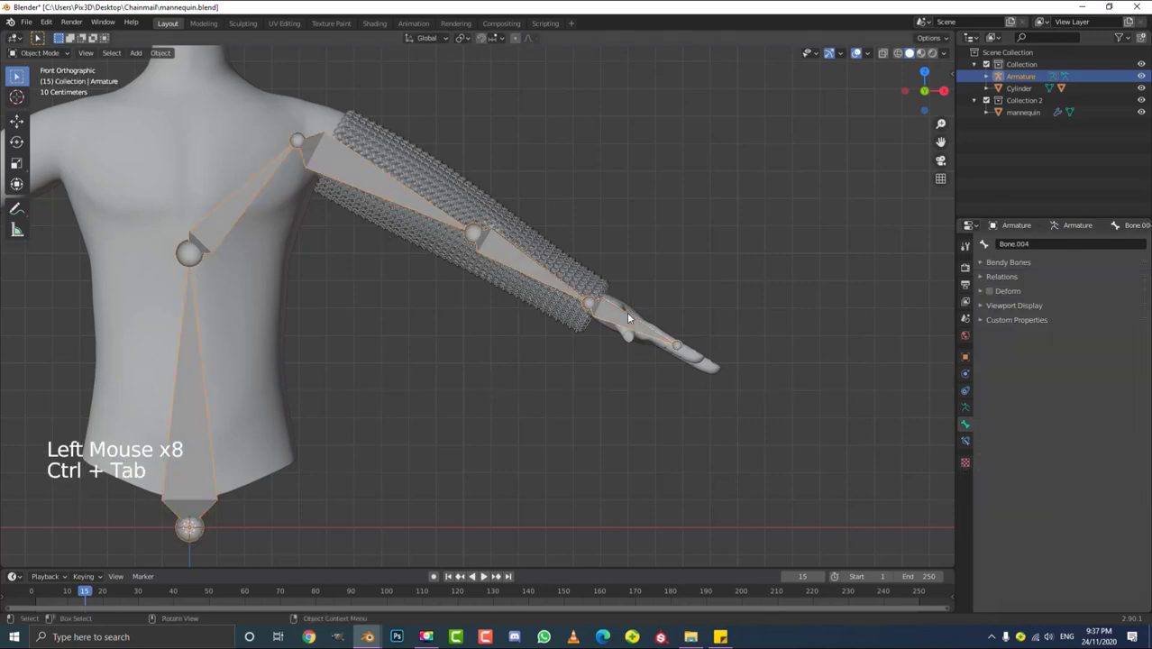
{"action": "key", "text": "Tab"}
{"action": "left_click", "coordinate": [625, 318]}
{"action": "key", "text": "alt+p"}
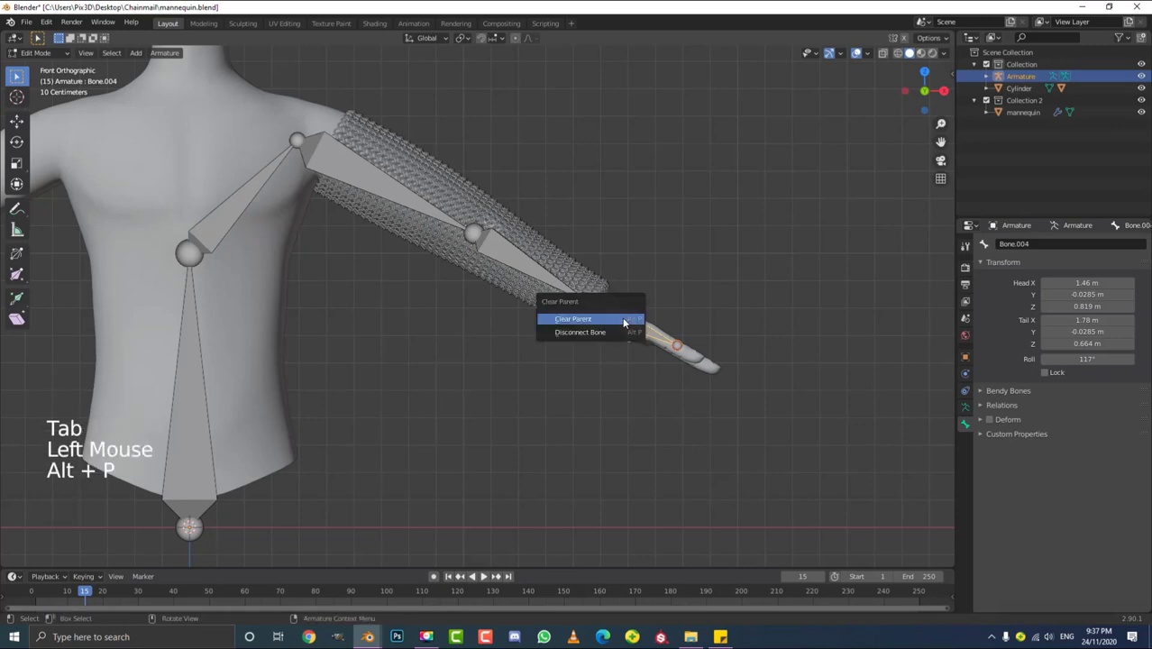
{"action": "left_click", "coordinate": [596, 331]}
{"action": "key", "text": "alt+p"}
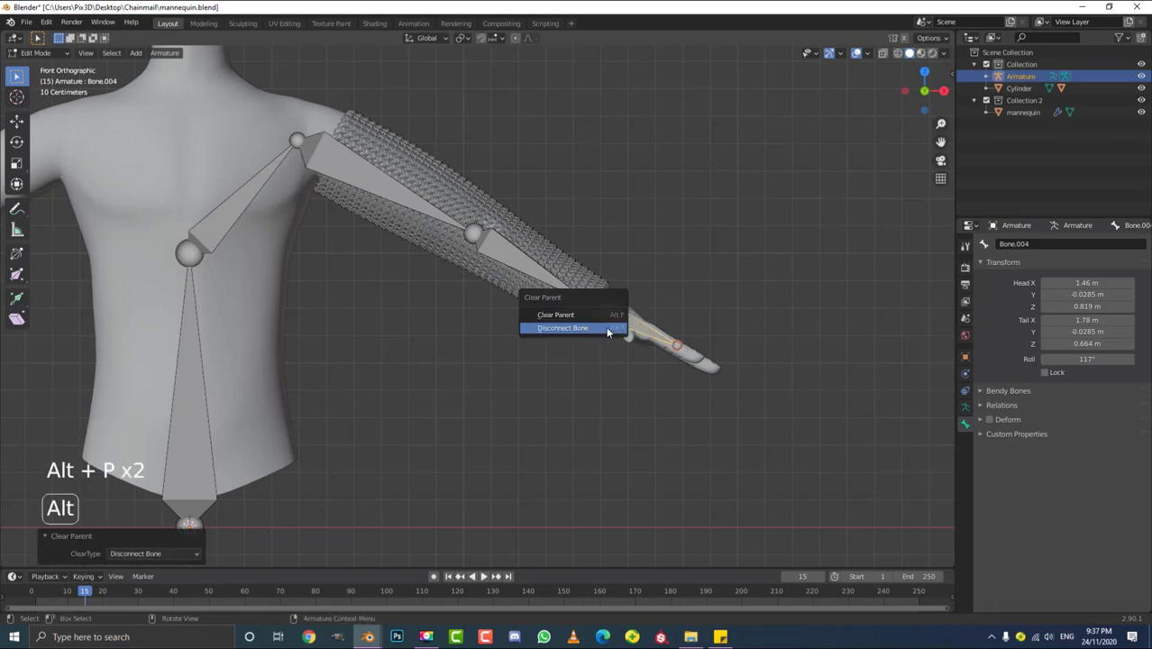
{"action": "left_click", "coordinate": [577, 315]}
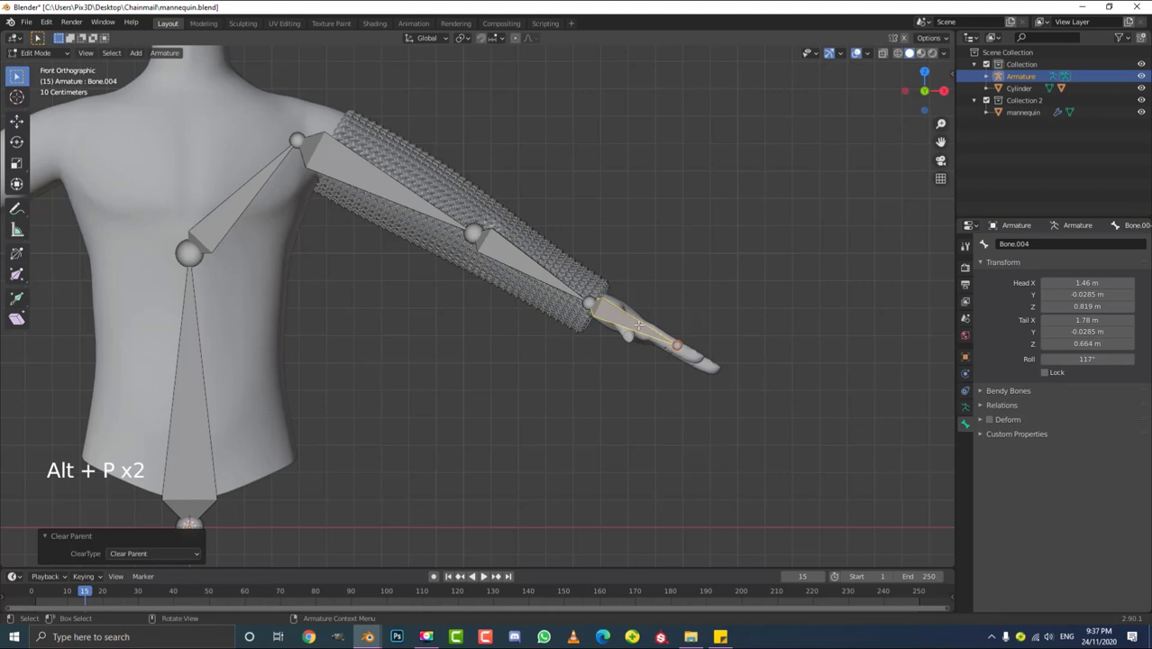
{"action": "key", "text": "g"}
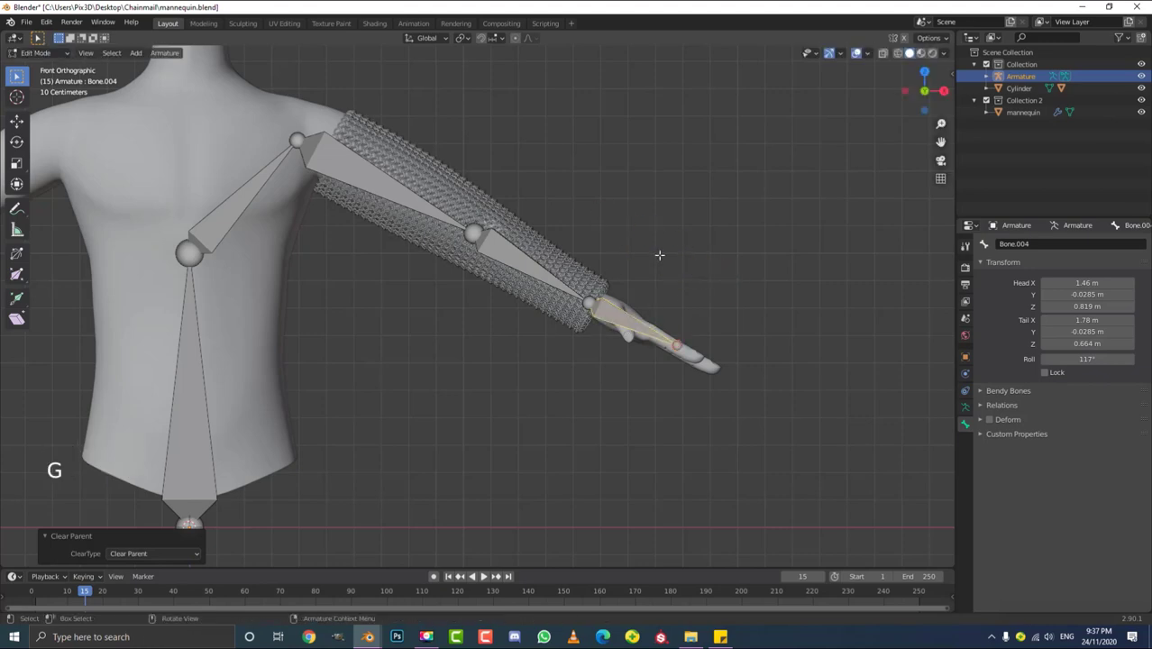
- In Pose Mode, add an Inverse Kinematics constraint to the forearm bone with the hand bone as its target
{"action": "key", "text": "ctrl+Tab"}
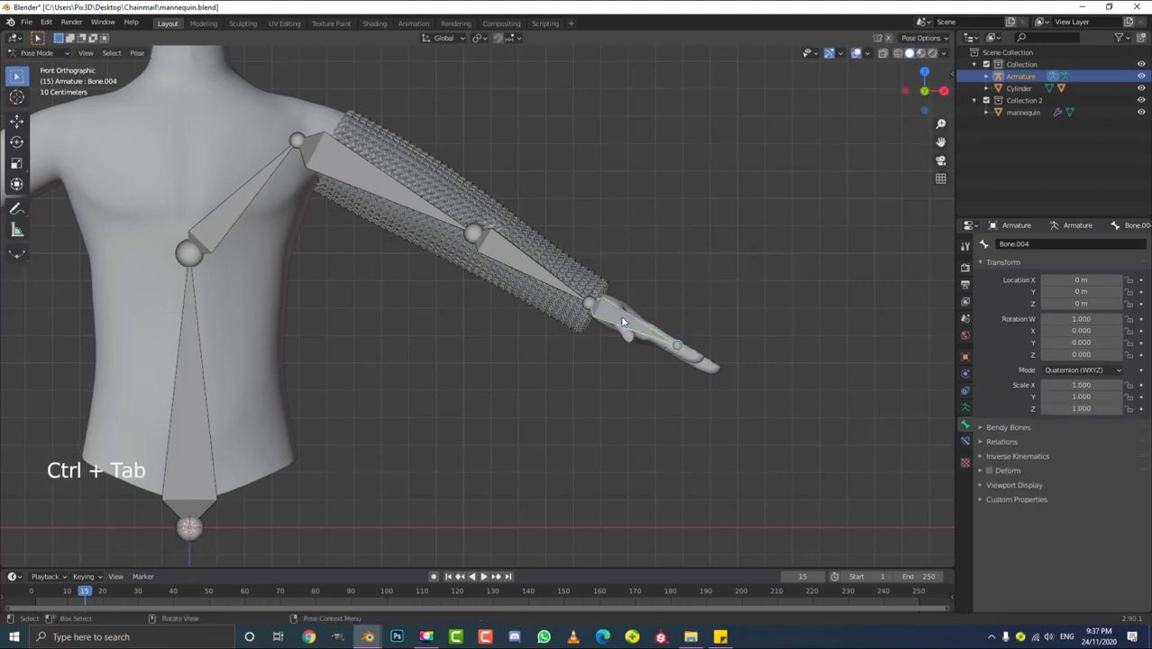
{"action": "left_click", "coordinate": [617, 310]}
{"action": "key", "text": "g"}
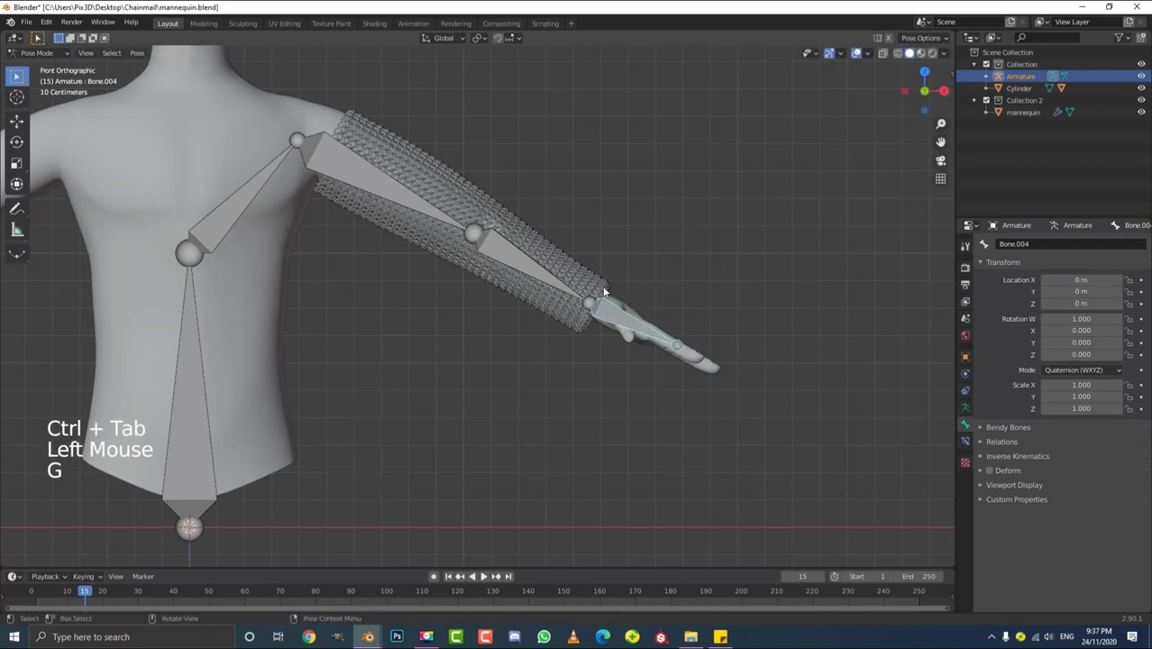
{"action": "left_click", "coordinate": [518, 262], "text": "shift"}
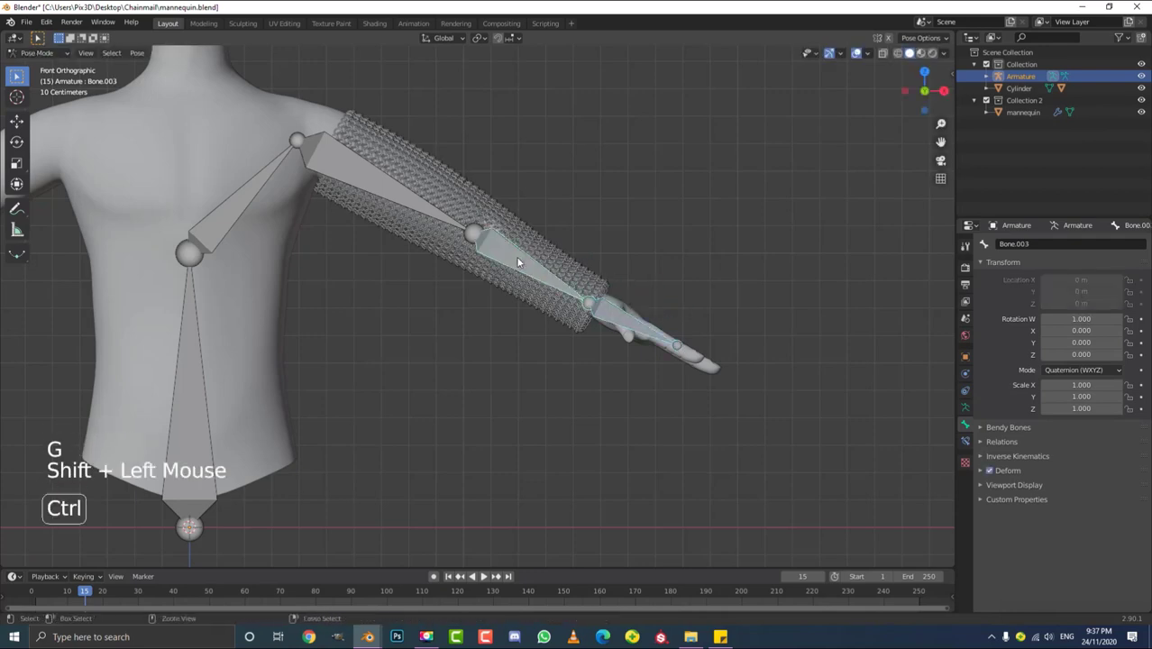
{"action": "key", "text": "ctrl+shift+c"}
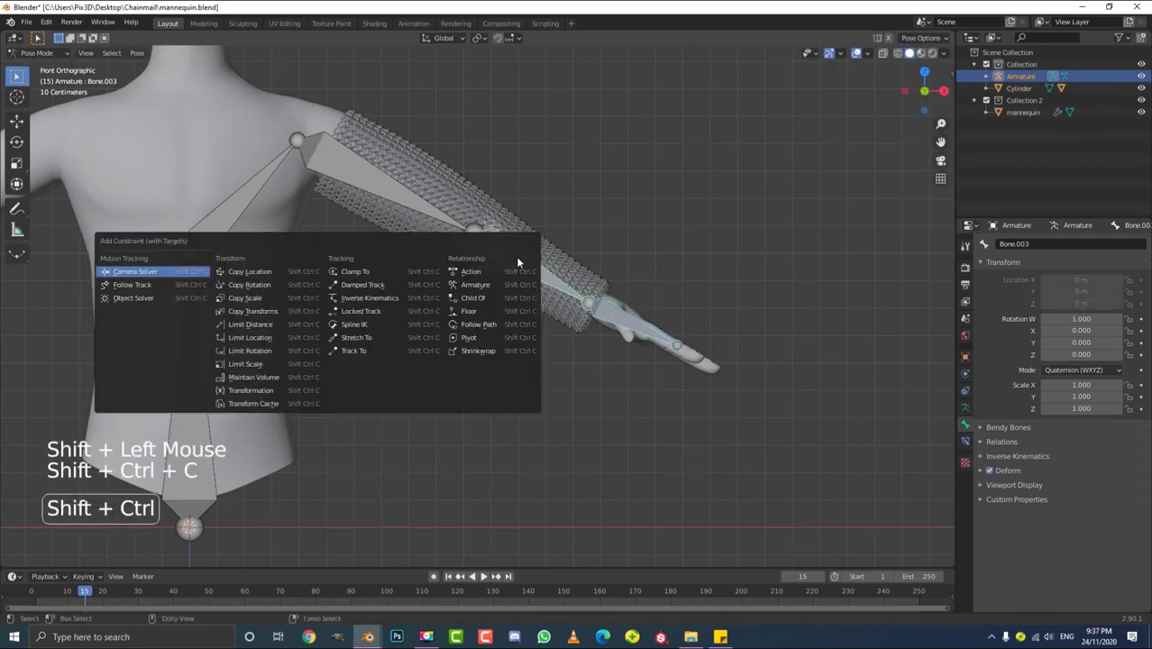
{"action": "left_click", "coordinate": [371, 297]}
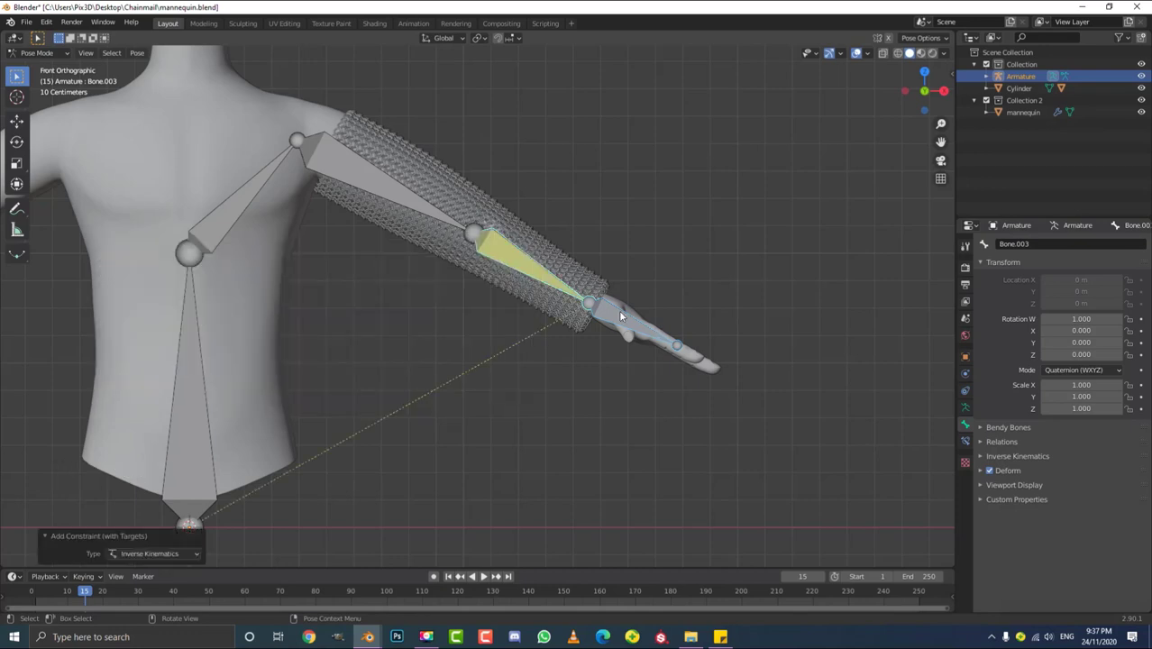
- Set the IK constraint's Chain Length to 2 and test the arm by temporarily moving the hand bone
{"action": "left_click", "coordinate": [965, 442]}
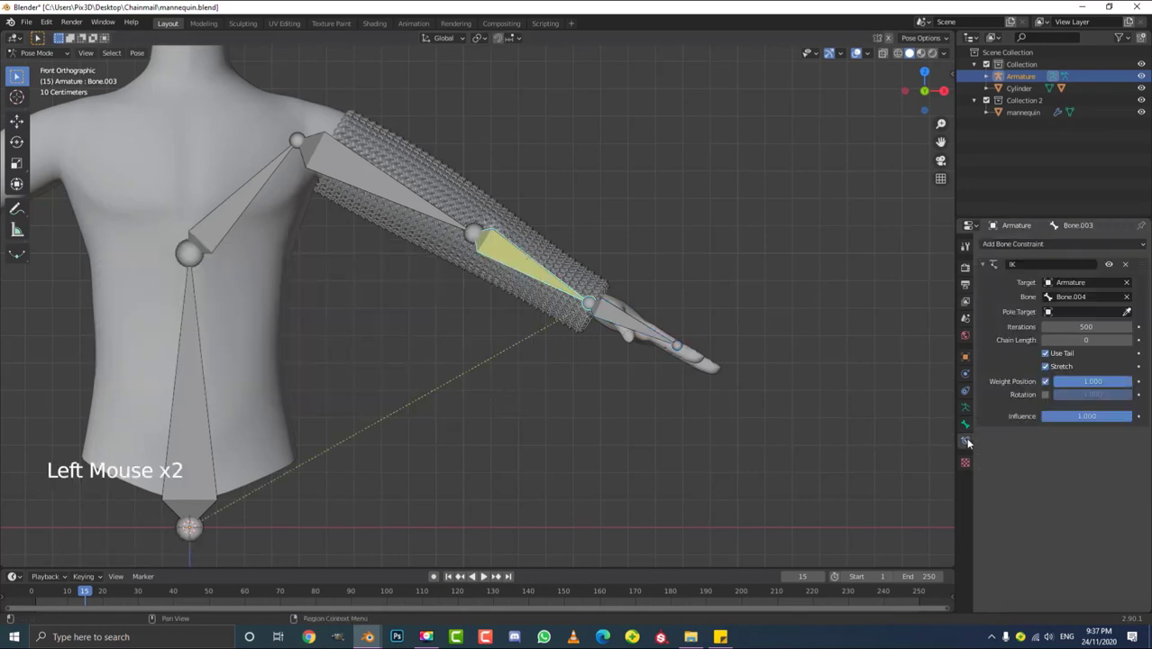
{"action": "left_click", "coordinate": [1130, 340]}
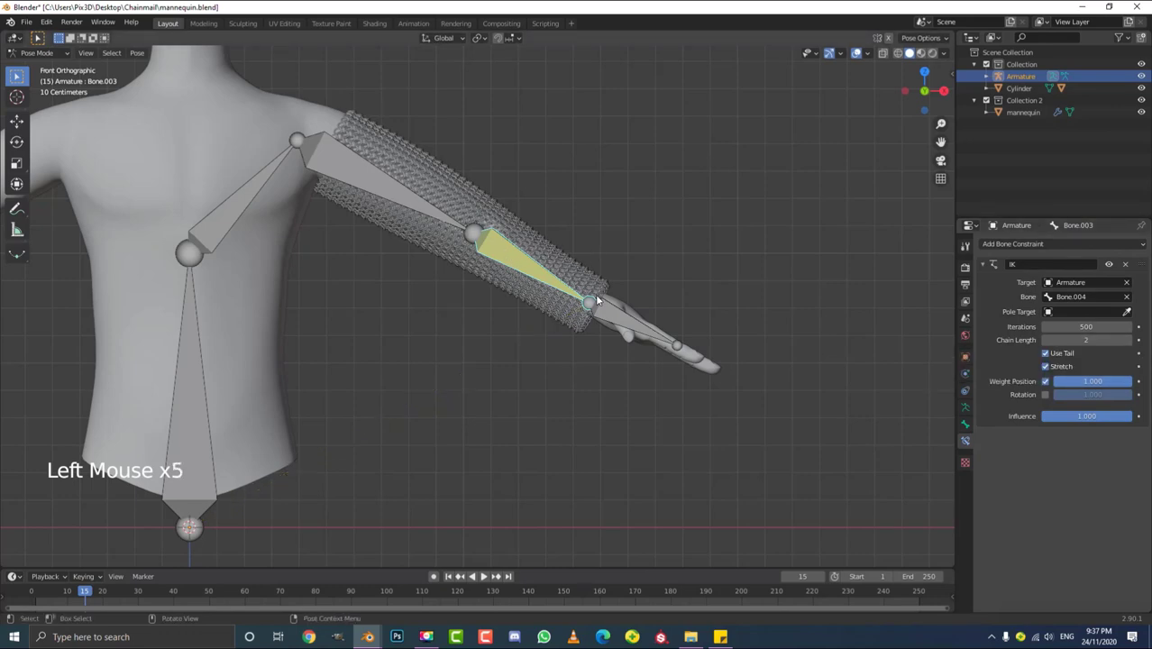
{"action": "left_click", "coordinate": [627, 316]}
{"action": "key", "text": "g"}
{"action": "right_click", "coordinate": [633, 246]}
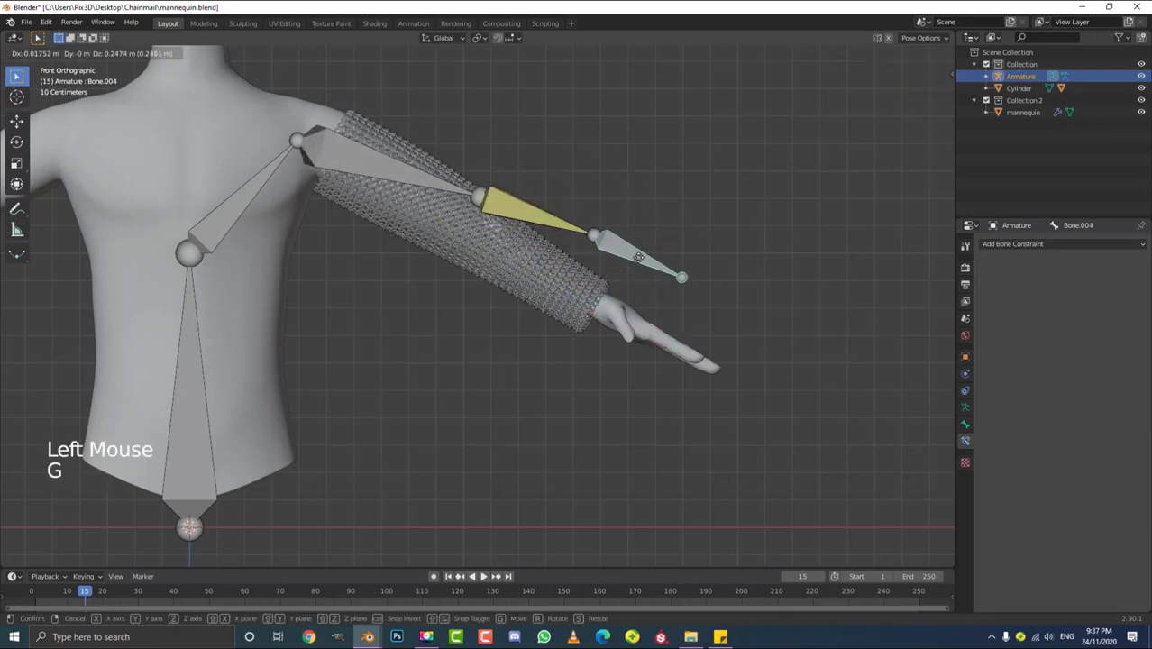
- Return the armature from Pose Mode to Object Mode
{"action": "left_click", "coordinate": [40, 56]}
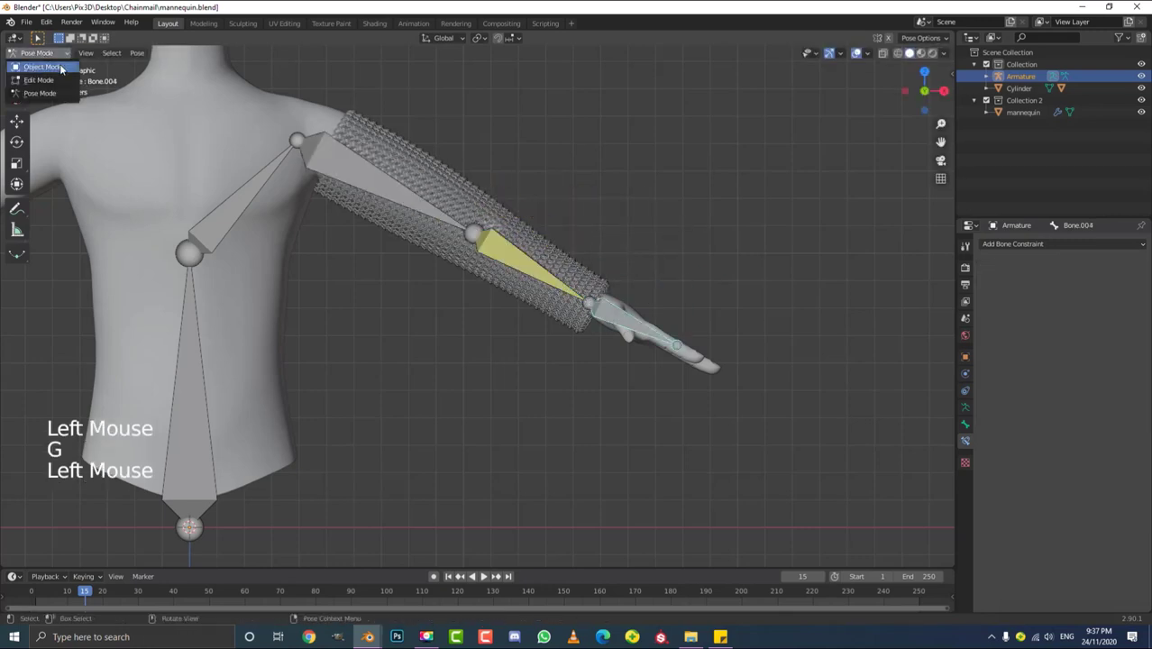
{"action": "left_click", "coordinate": [36, 66]}
{"action": "scroll", "coordinate": [502, 213], "scroll_direction": "down", "scroll_amount": 1}
{"action": "middle_click_drag", "start_coordinate": [503, 212], "coordinate": [470, 236], "text": "shift"}
{"action": "scroll", "coordinate": [437, 185], "scroll_direction": "up", "scroll_amount": 3}
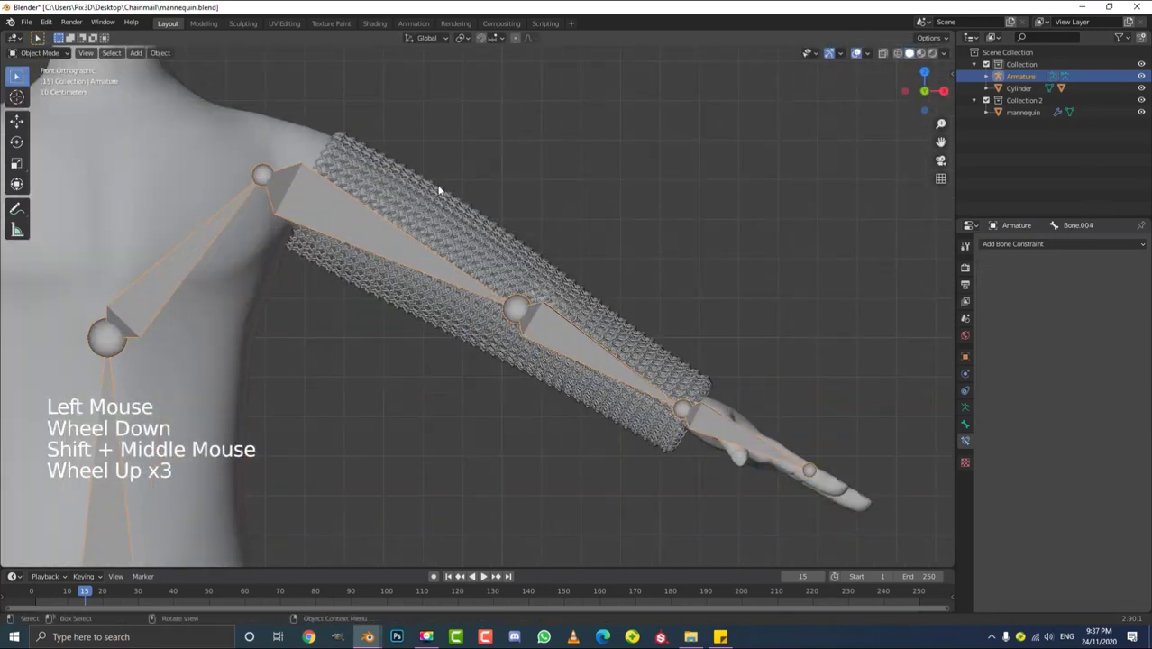
- Parent the chainmail sleeve and the mannequin to the armature with automatic weights, and deselect everything
{"action": "left_click", "coordinate": [439, 180]}
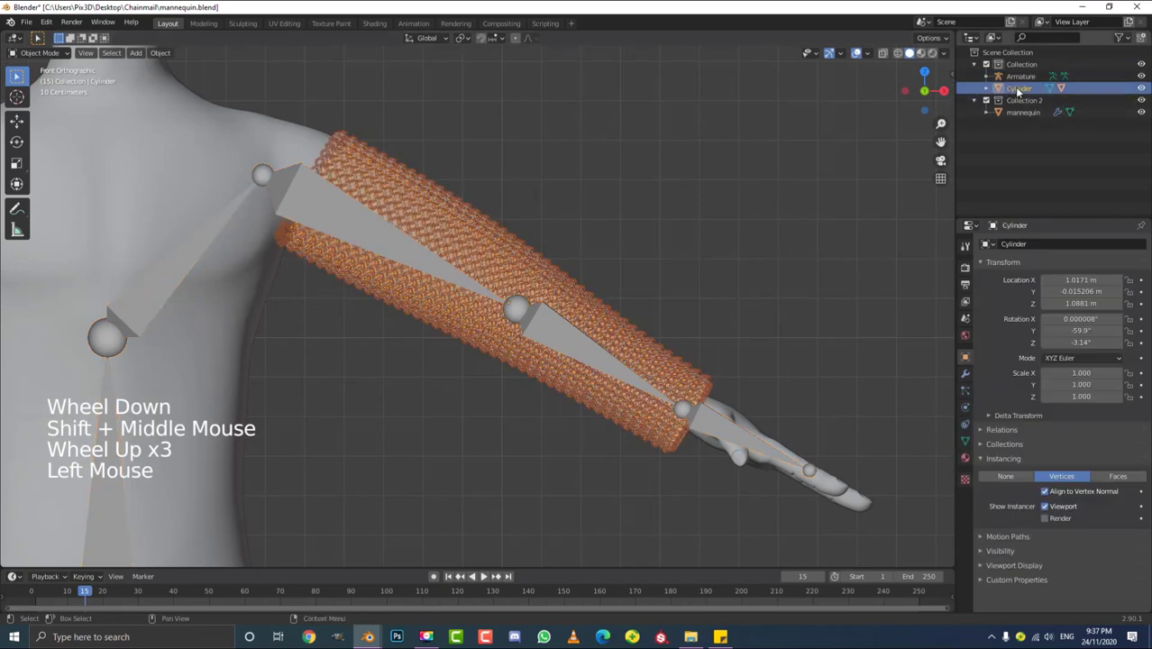
{"action": "scroll", "coordinate": [401, 160], "scroll_direction": "up", "scroll_amount": 2}
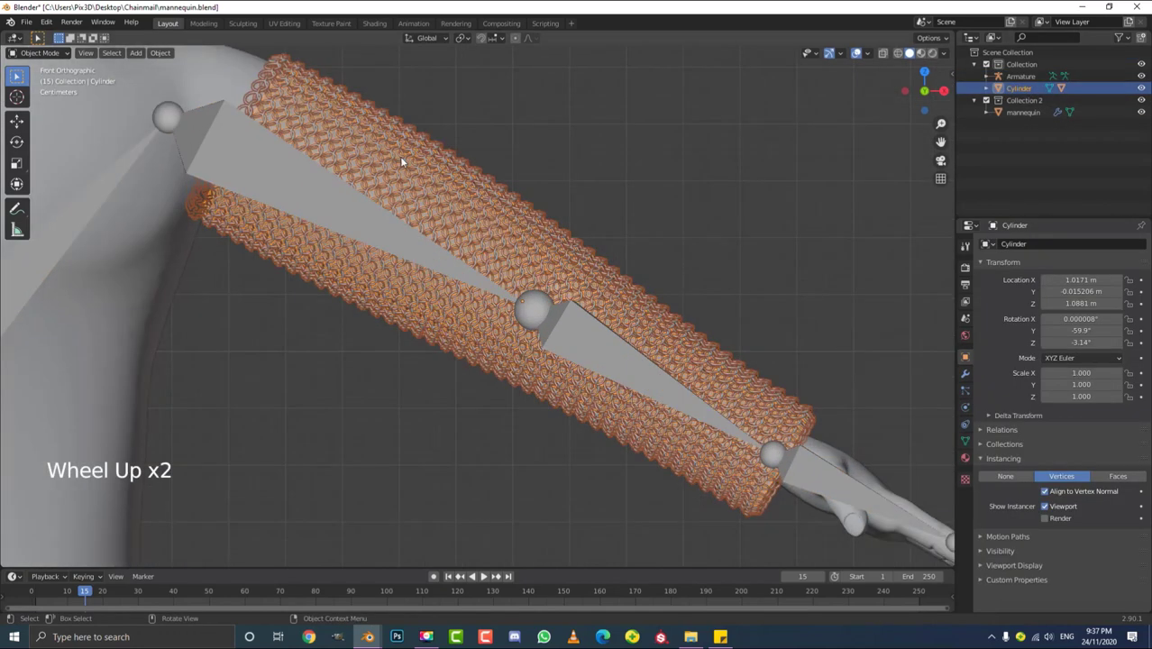
{"action": "scroll", "coordinate": [414, 180], "scroll_direction": "down", "scroll_amount": 3}
{"action": "key", "text": "shift"}
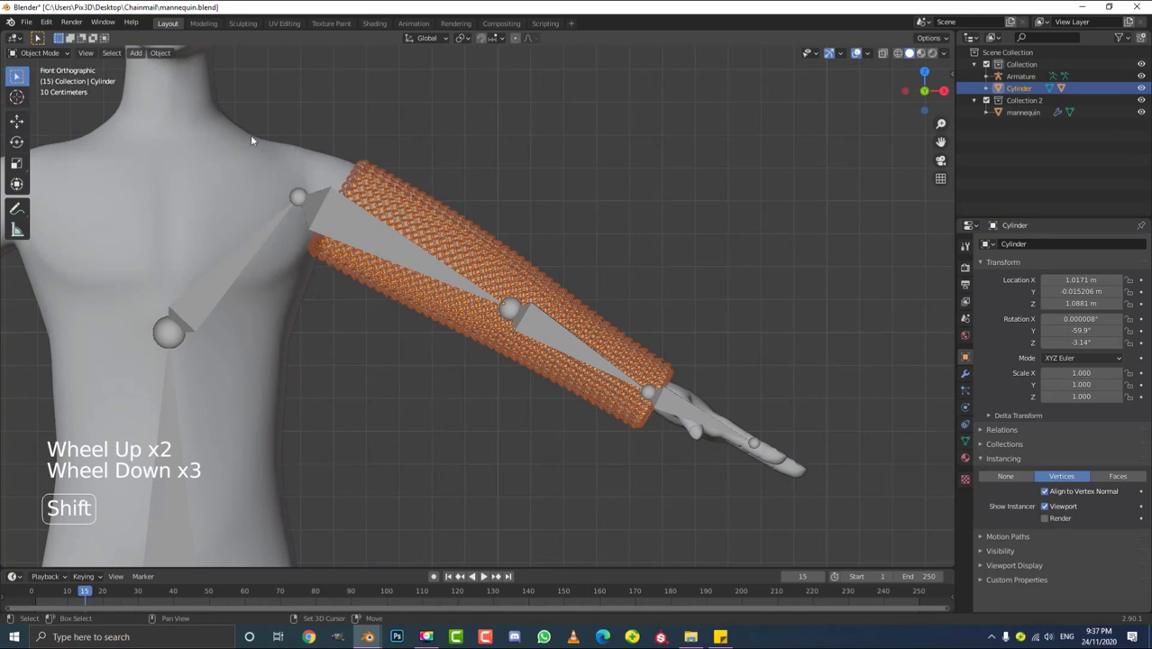
{"action": "left_click", "coordinate": [250, 134], "text": "shift"}
{"action": "scroll", "coordinate": [334, 185], "scroll_direction": "down", "scroll_amount": 3}
{"action": "scroll", "coordinate": [388, 220], "scroll_direction": "up", "scroll_amount": 1}
{"action": "key", "text": "shift"}
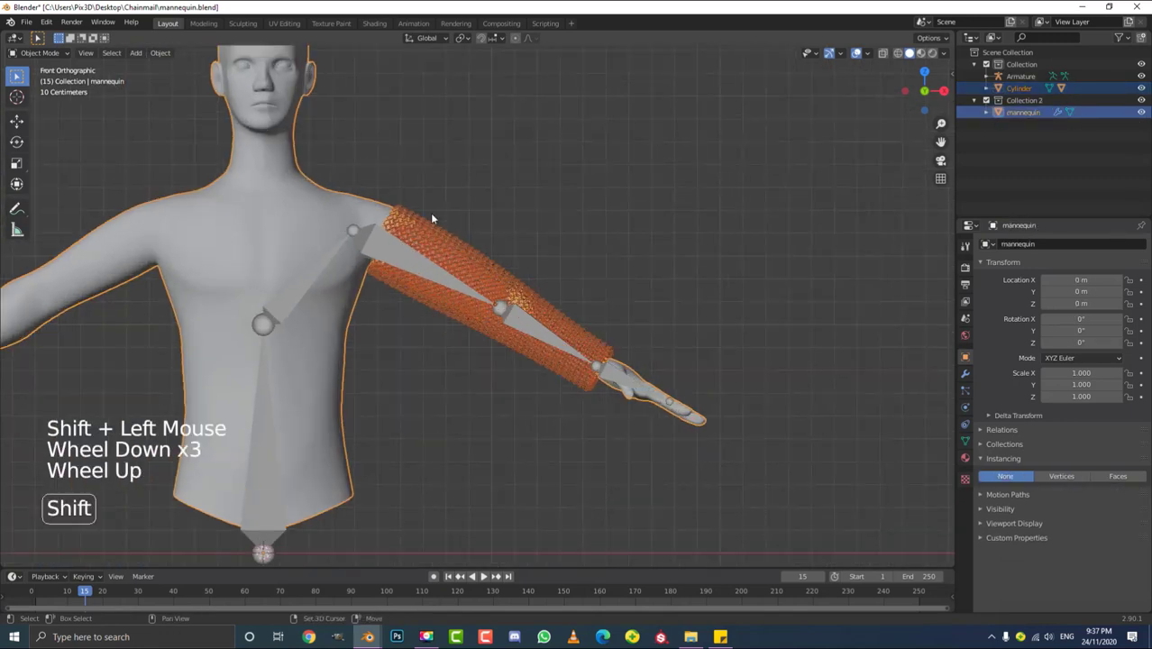
{"action": "left_click", "coordinate": [290, 300], "text": "shift"}
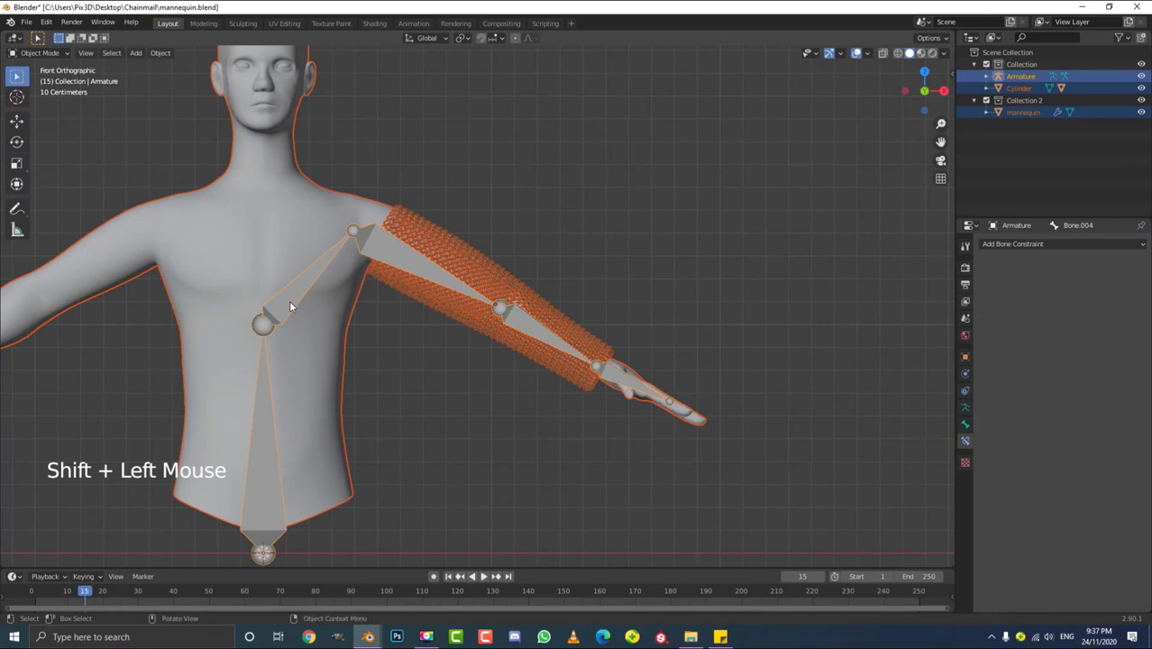
{"action": "key", "text": "ctrl+p"}
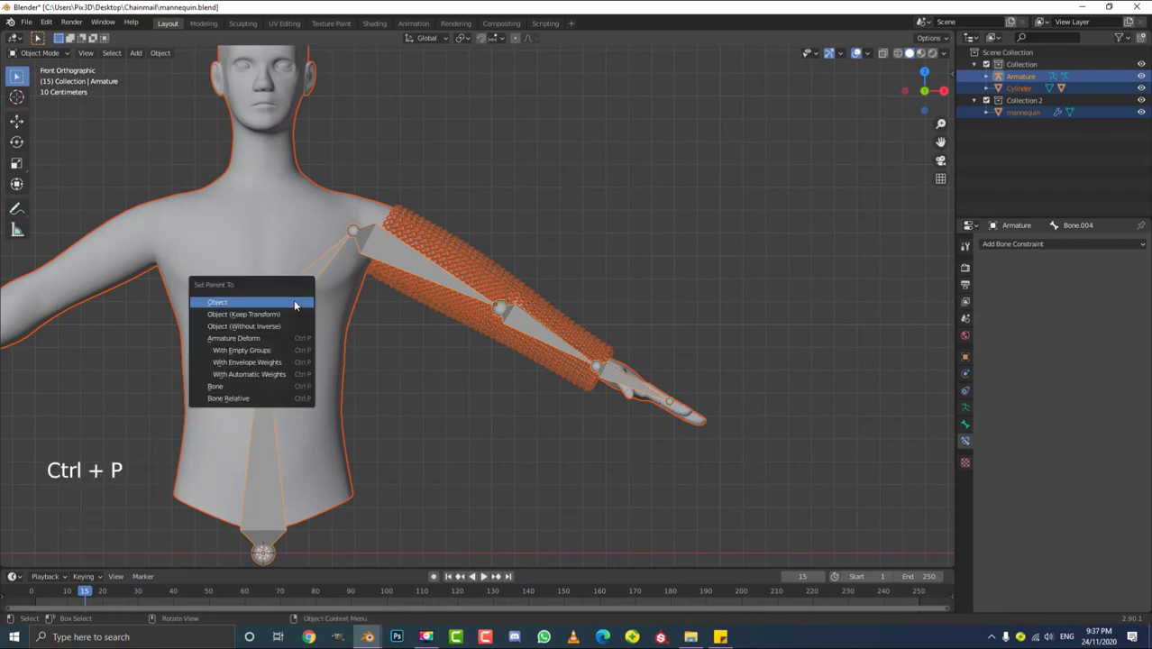
{"action": "left_click", "coordinate": [250, 374]}
{"action": "scroll", "coordinate": [436, 329], "scroll_direction": "down", "scroll_amount": 4}
{"action": "key", "text": "alt+a"}
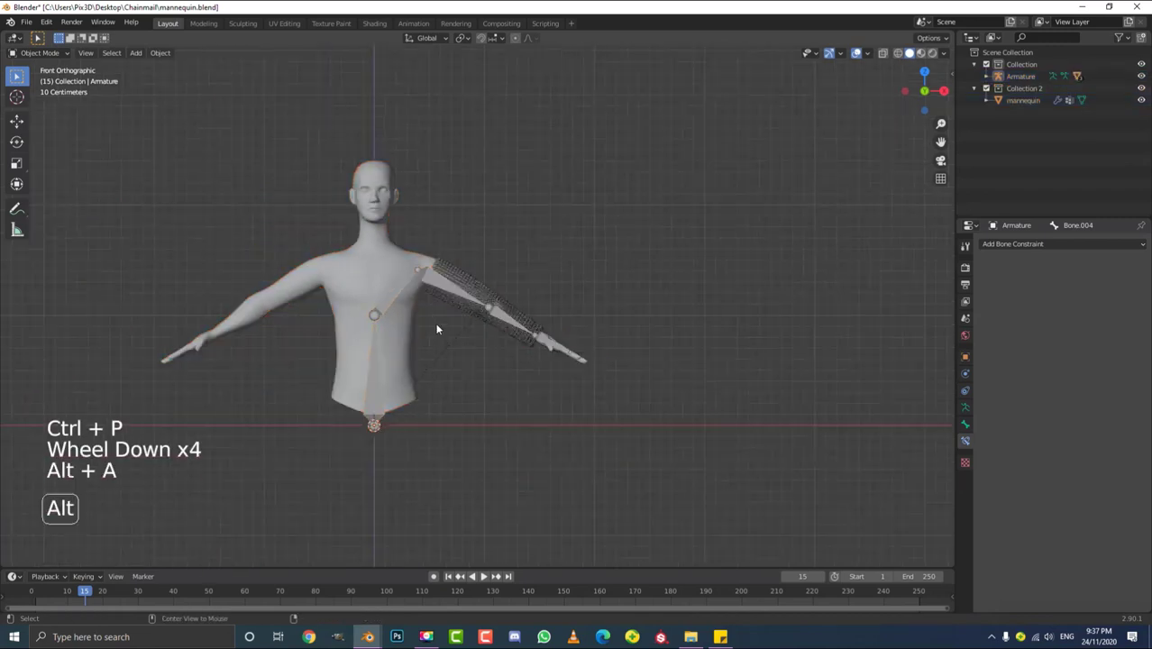
- Put the armature into Pose Mode and move the hand bone about 0.26 m toward the body to bend the arm
{"action": "scroll", "coordinate": [587, 367], "scroll_direction": "up", "scroll_amount": 4}
{"action": "left_click", "coordinate": [642, 389]}
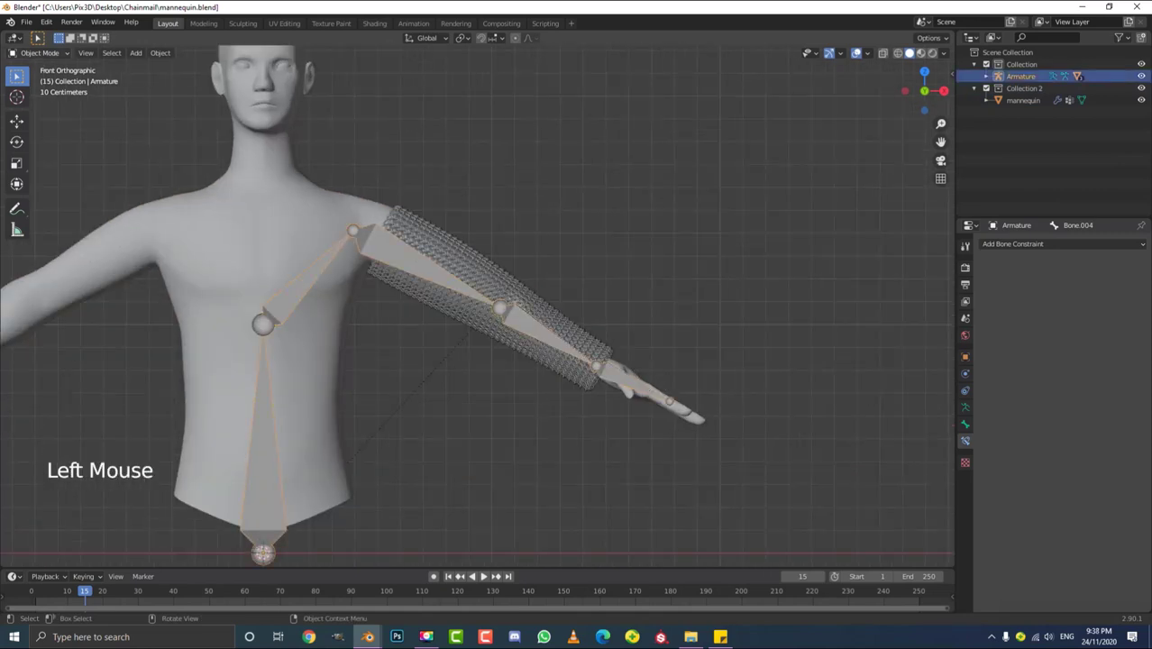
{"action": "left_click", "coordinate": [38, 53]}
{"action": "left_click", "coordinate": [46, 94]}
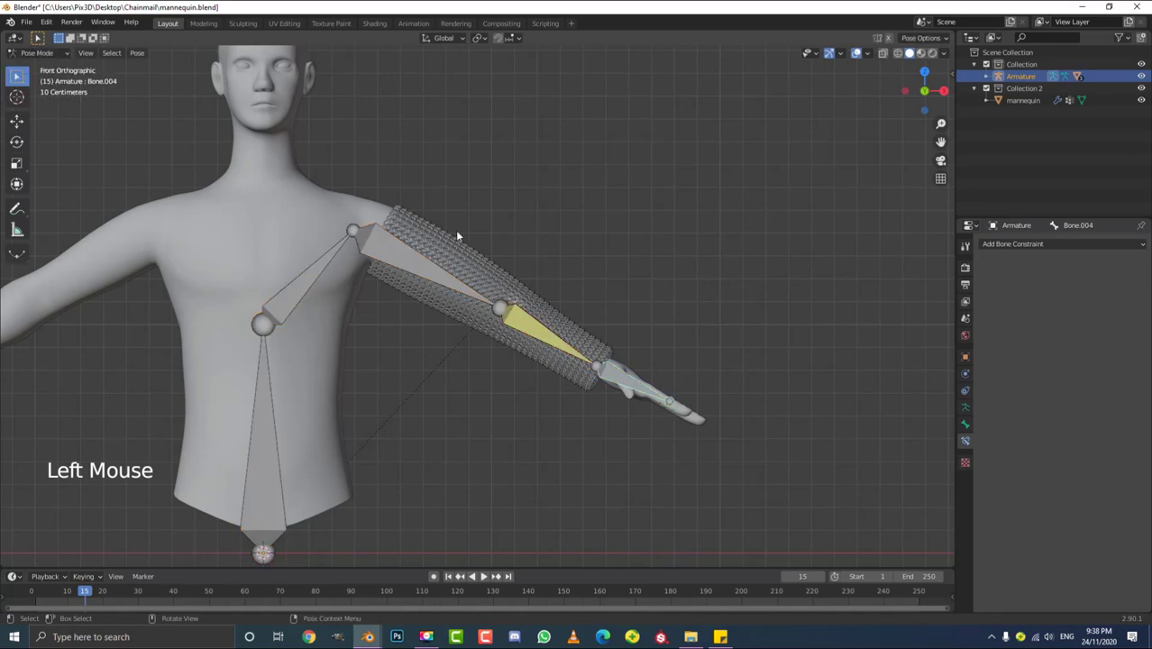
{"action": "scroll", "coordinate": [647, 394], "scroll_direction": "up", "scroll_amount": 2}
{"action": "left_click", "coordinate": [690, 406]}
{"action": "middle_click_drag", "start_coordinate": [690, 406], "coordinate": [599, 380], "text": "shift"}
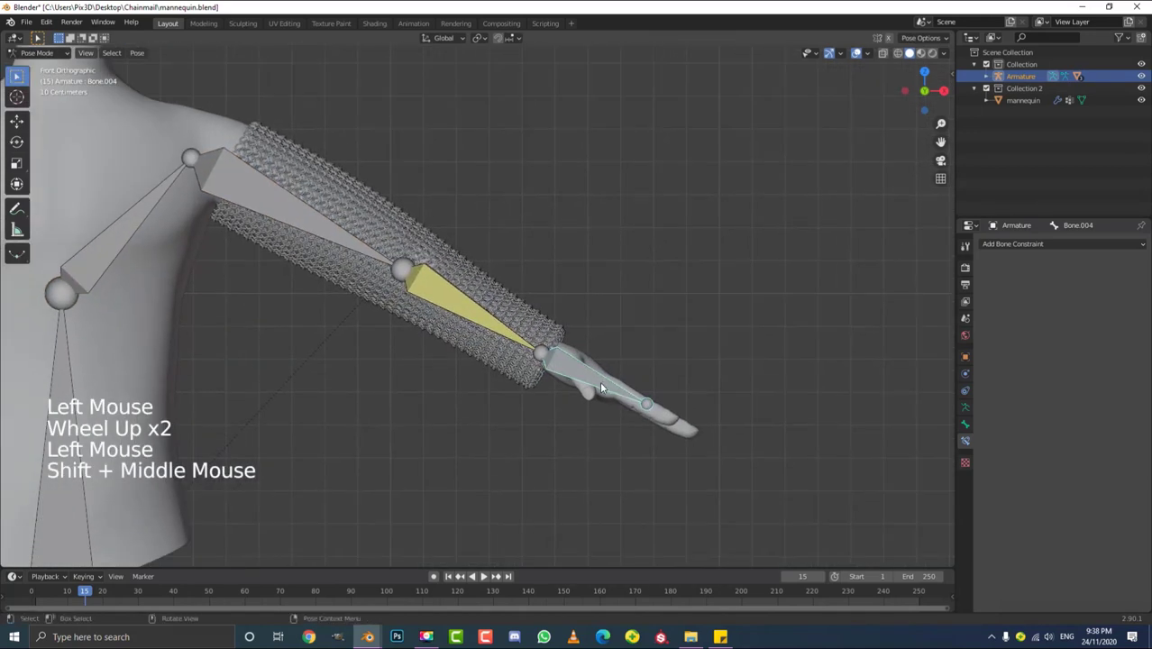
{"action": "scroll", "coordinate": [600, 380], "scroll_direction": "down", "scroll_amount": 1}
{"action": "key", "text": "g"}
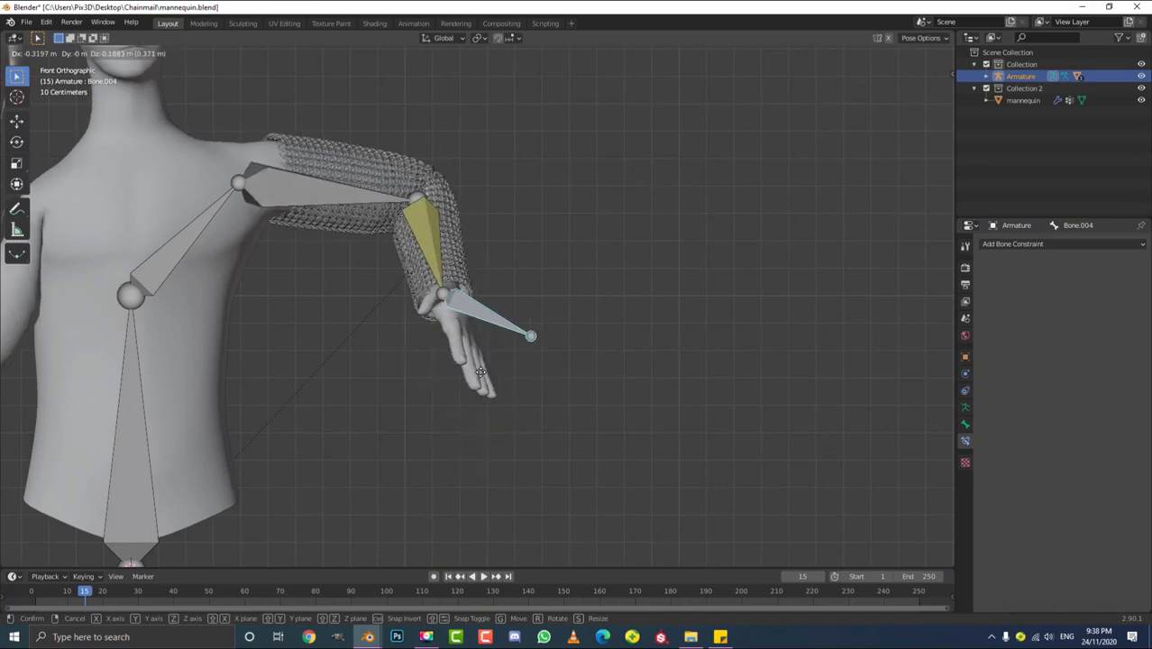
{"action": "left_click", "coordinate": [525, 393]}
- Examine the chainmail's deformation around the bent elbow and how the mannequin's opposite arm follows the pose
{"action": "scroll", "coordinate": [513, 294], "scroll_direction": "up", "scroll_amount": 3}
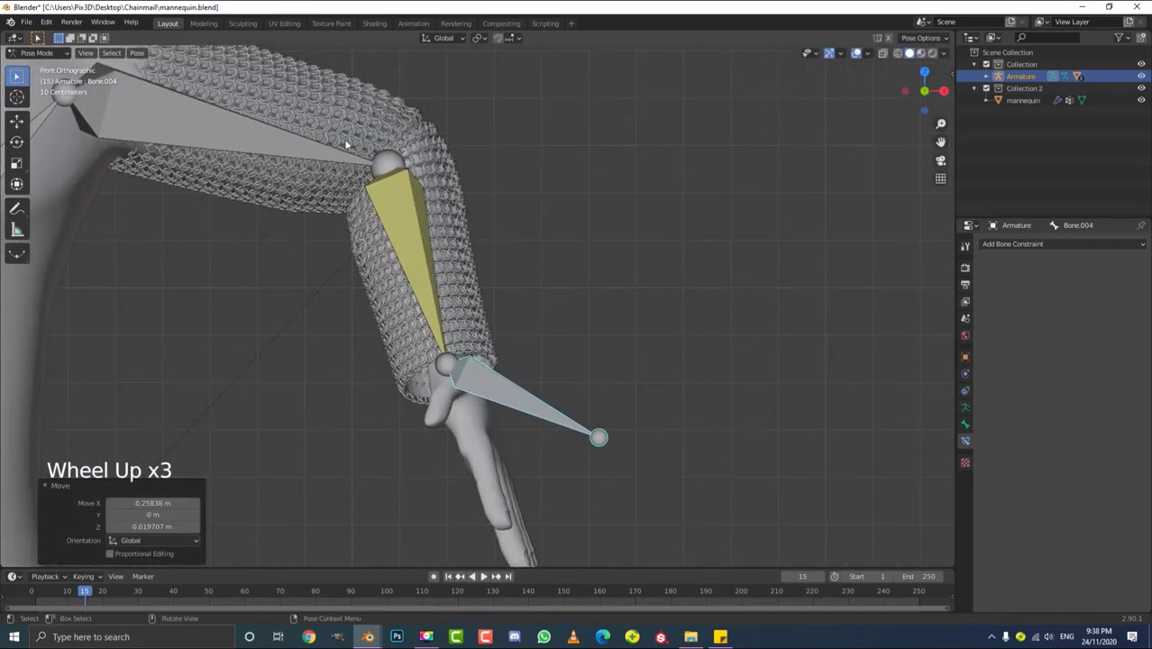
{"action": "scroll", "coordinate": [343, 139], "scroll_direction": "down", "scroll_amount": 4}
{"action": "middle_click_drag", "start_coordinate": [343, 139], "coordinate": [414, 241]}
{"action": "scroll", "coordinate": [450, 153], "scroll_direction": "up", "scroll_amount": 3}
{"action": "scroll", "coordinate": [450, 153], "scroll_direction": "down", "scroll_amount": 4}
{"action": "middle_click_drag", "start_coordinate": [450, 153], "coordinate": [526, 153]}
{"action": "scroll", "coordinate": [448, 212], "scroll_direction": "down", "scroll_amount": 4}
{"action": "scroll", "coordinate": [526, 154], "scroll_direction": "up", "scroll_amount": 3}
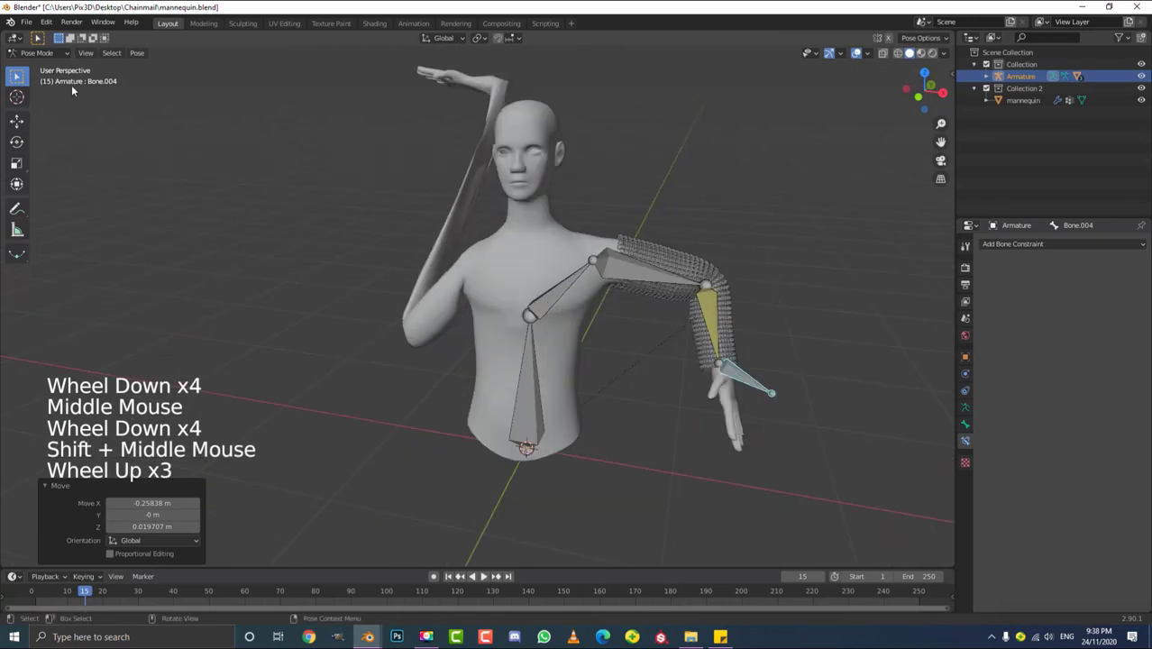
- In Object Mode, reorder the mannequin's modifiers so that Armature comes first, followed by Mirror and Subdivision
{"action": "left_click", "coordinate": [36, 52]}
{"action": "left_click", "coordinate": [43, 66]}
{"action": "left_click", "coordinate": [512, 141]}
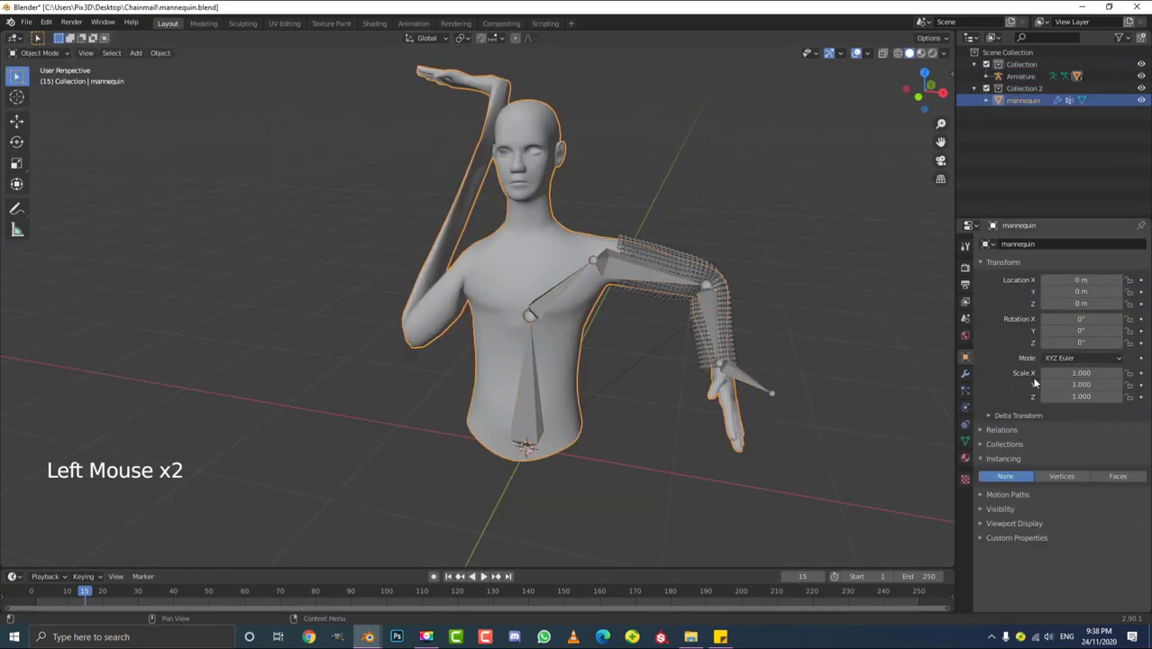
{"action": "left_click", "coordinate": [968, 375]}
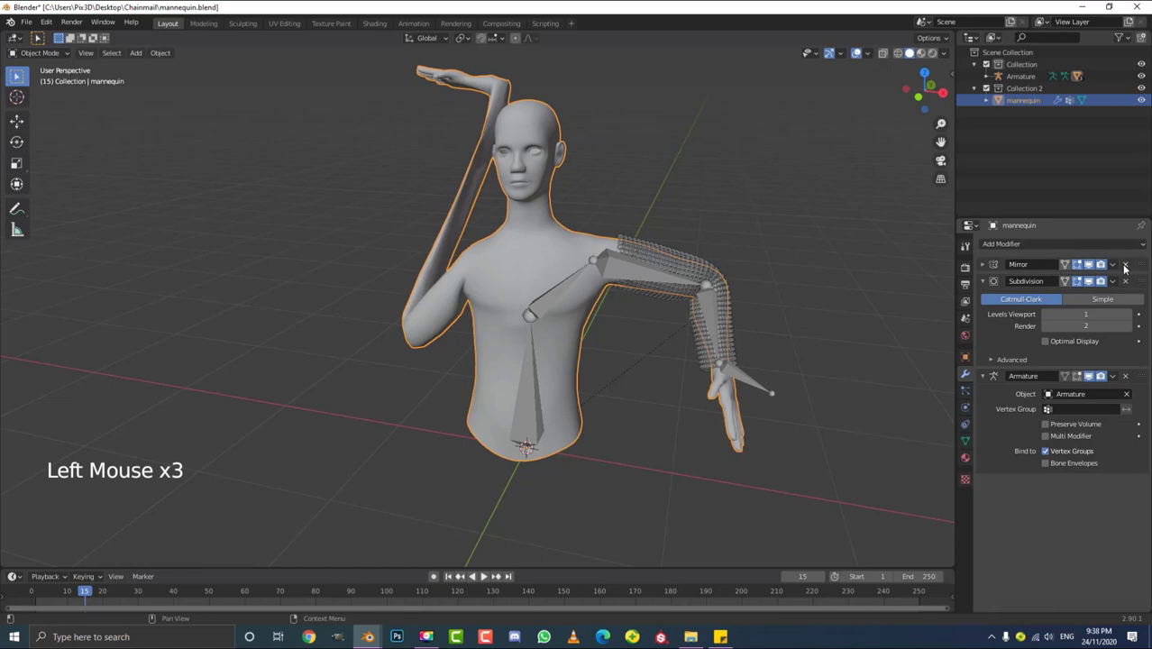
{"action": "left_click_drag", "start_coordinate": [1142, 271], "coordinate": [1139, 466]}
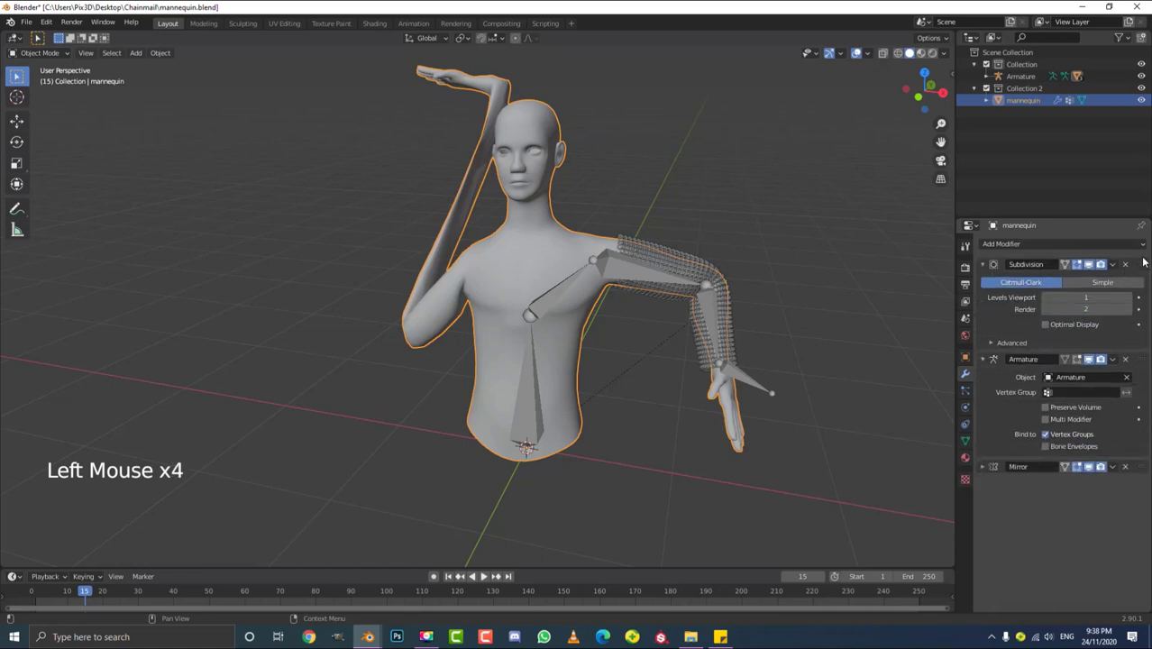
{"action": "left_click_drag", "start_coordinate": [1142, 261], "coordinate": [1139, 473]}
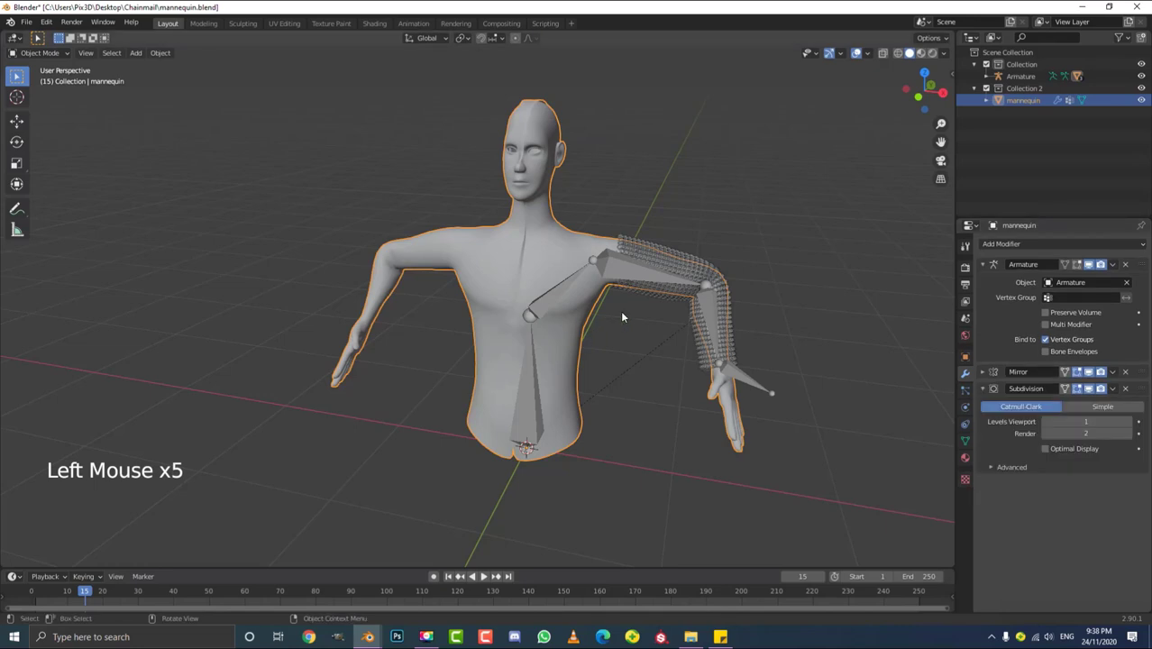
- Disable the mannequin's Mirror modifier in both the render and the viewport
{"action": "middle_click_drag", "start_coordinate": [621, 316], "coordinate": [721, 328]}
{"action": "scroll", "coordinate": [721, 328], "scroll_direction": "up", "scroll_amount": 3}
{"action": "scroll", "coordinate": [721, 328], "scroll_direction": "down", "scroll_amount": 4}
{"action": "middle_click_drag", "start_coordinate": [598, 279], "coordinate": [613, 275]}
{"action": "scroll", "coordinate": [613, 275], "scroll_direction": "up", "scroll_amount": 2}
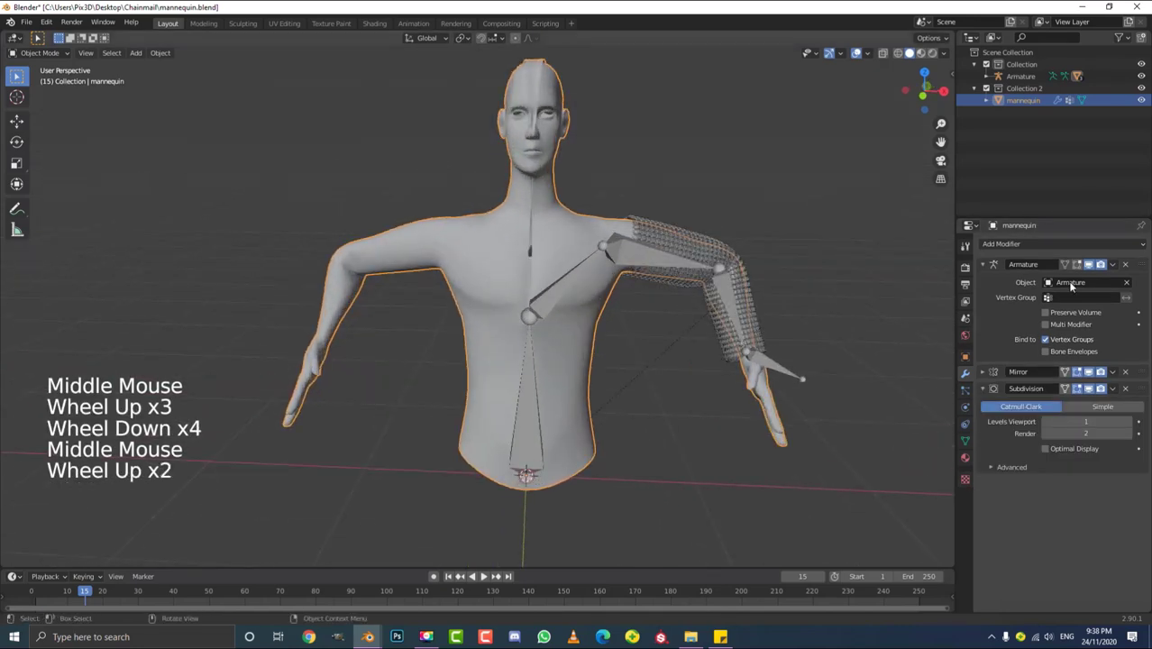
{"action": "left_click", "coordinate": [1100, 373]}
{"action": "left_click", "coordinate": [1087, 372]}
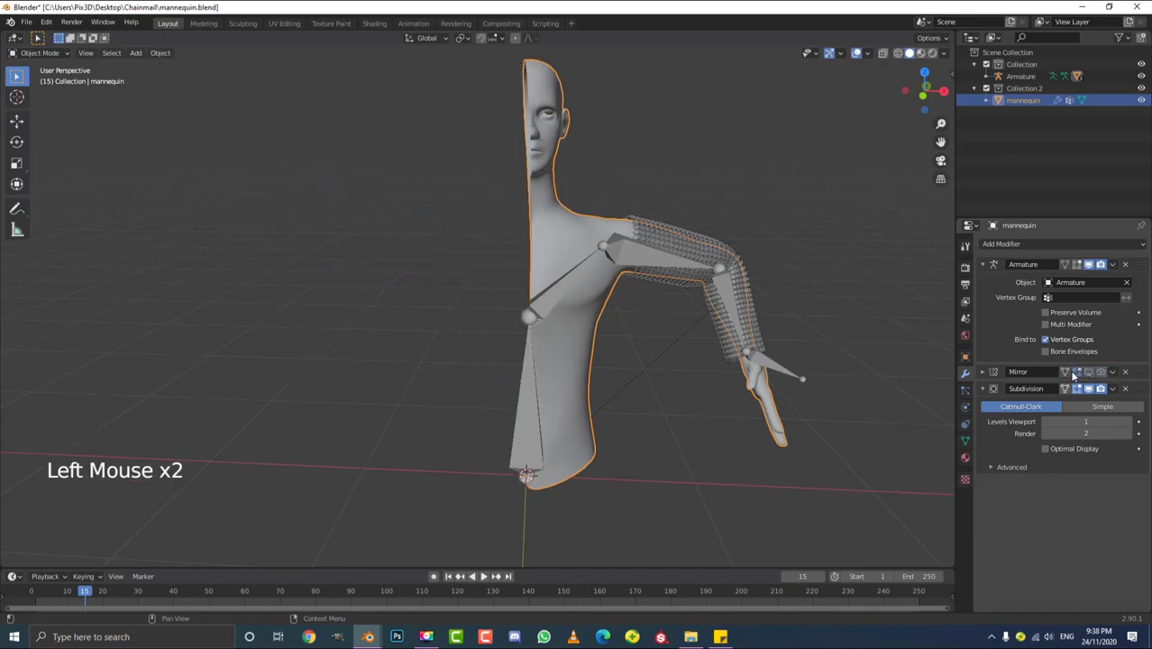
- Deselect the mannequin, select the armature and switch it to Pose Mode
{"action": "key", "text": "KP_1"}
{"action": "scroll", "coordinate": [483, 264], "scroll_direction": "up", "scroll_amount": 3}
{"action": "middle_click_drag", "start_coordinate": [520, 264], "coordinate": [593, 320], "text": "shift"}
{"action": "key", "text": "alt+a"}
{"action": "middle_click_drag", "start_coordinate": [620, 306], "coordinate": [687, 419]}
{"action": "left_click", "coordinate": [692, 448]}
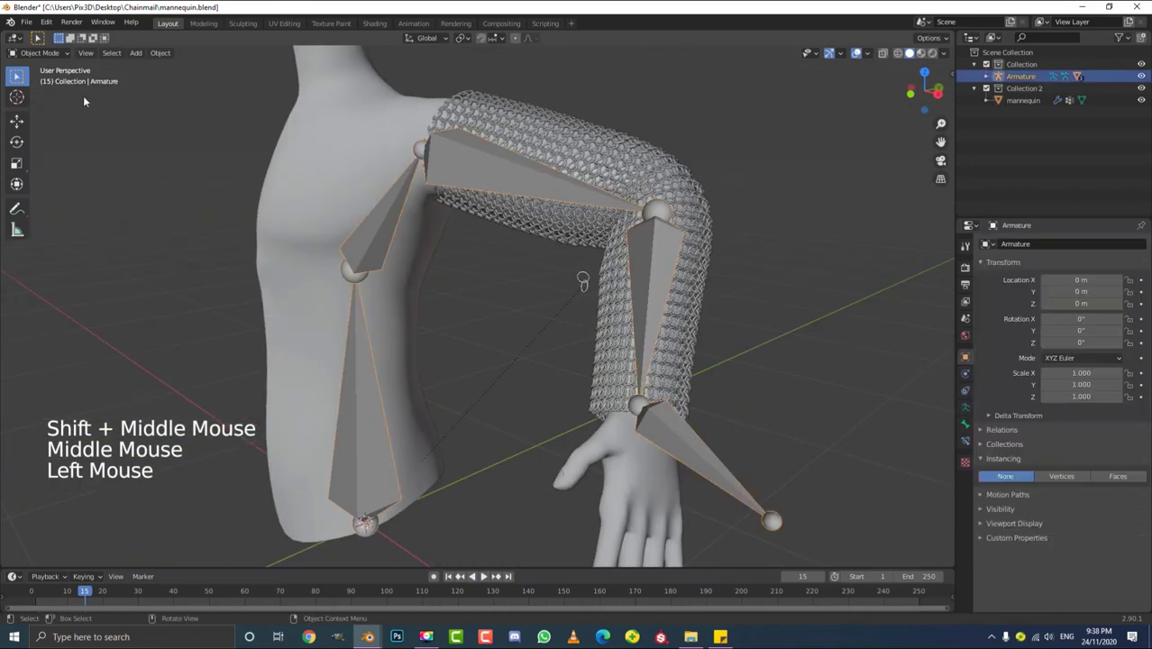
{"action": "left_click", "coordinate": [41, 94]}
- In top view, move the hand bone about 0.36 m forward along negative Y
{"action": "scroll", "coordinate": [654, 354], "scroll_direction": "down", "scroll_amount": 2}
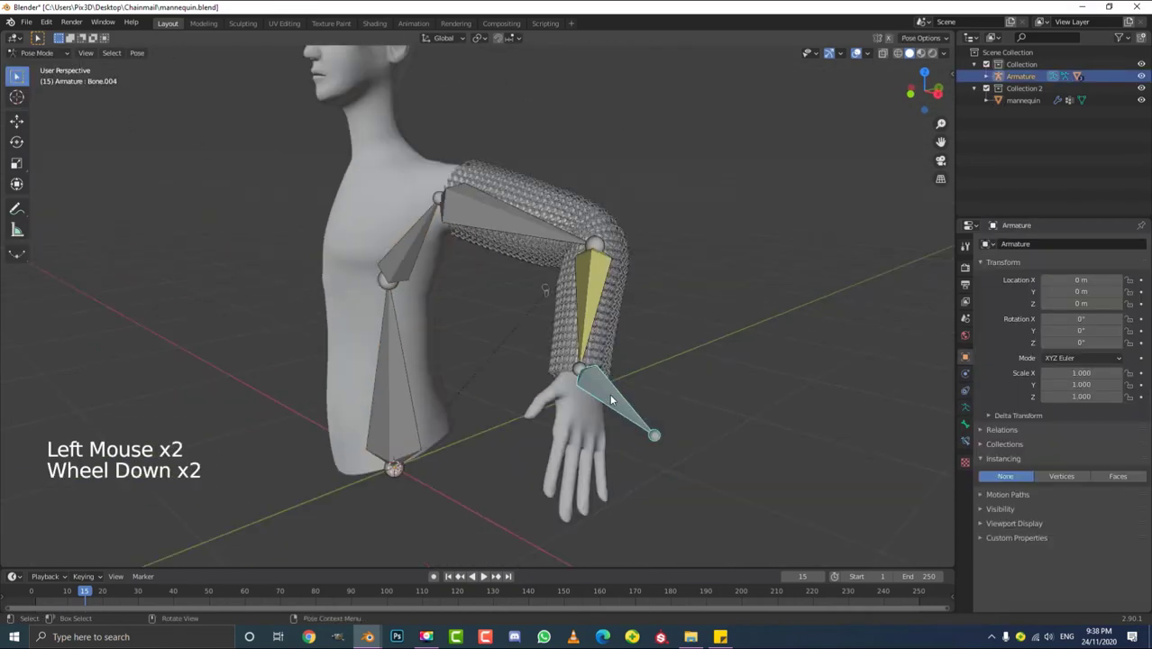
{"action": "key", "text": "KP_7"}
{"action": "middle_click_drag", "start_coordinate": [648, 410], "coordinate": [482, 357], "text": "shift"}
{"action": "scroll", "coordinate": [482, 356], "scroll_direction": "up", "scroll_amount": 3}
{"action": "key", "text": "g"}
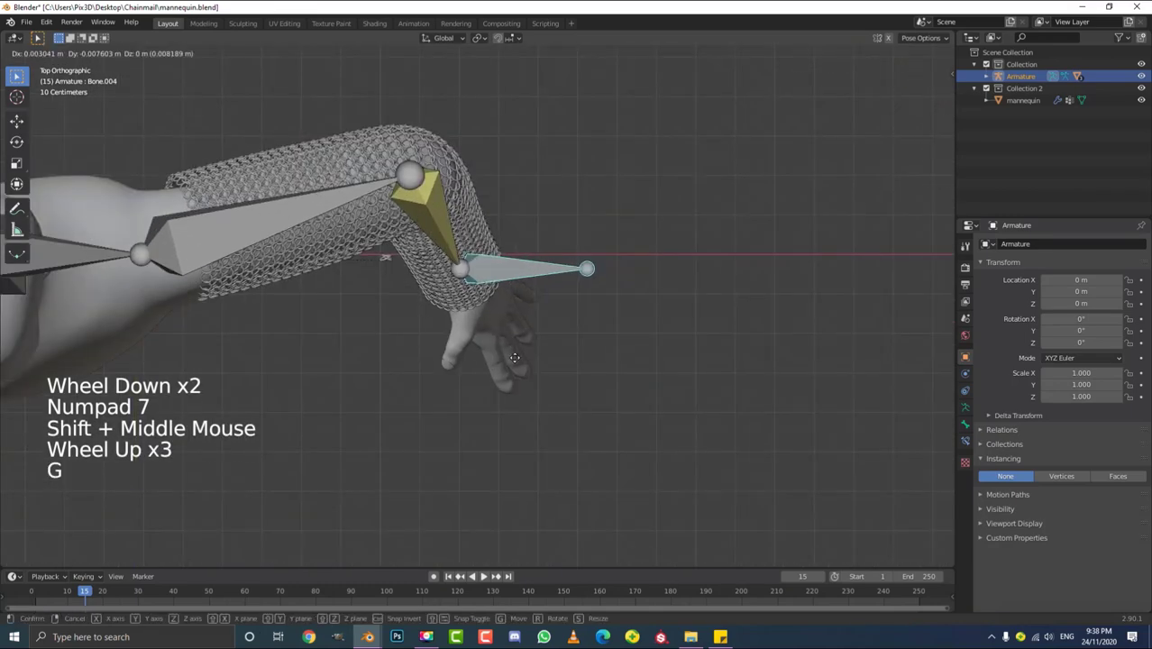
{"action": "left_click", "coordinate": [515, 425]}
- Raise the hand bone about 0.2 m so the forearm lifts
{"action": "middle_click_drag", "start_coordinate": [516, 426], "coordinate": [570, 327]}
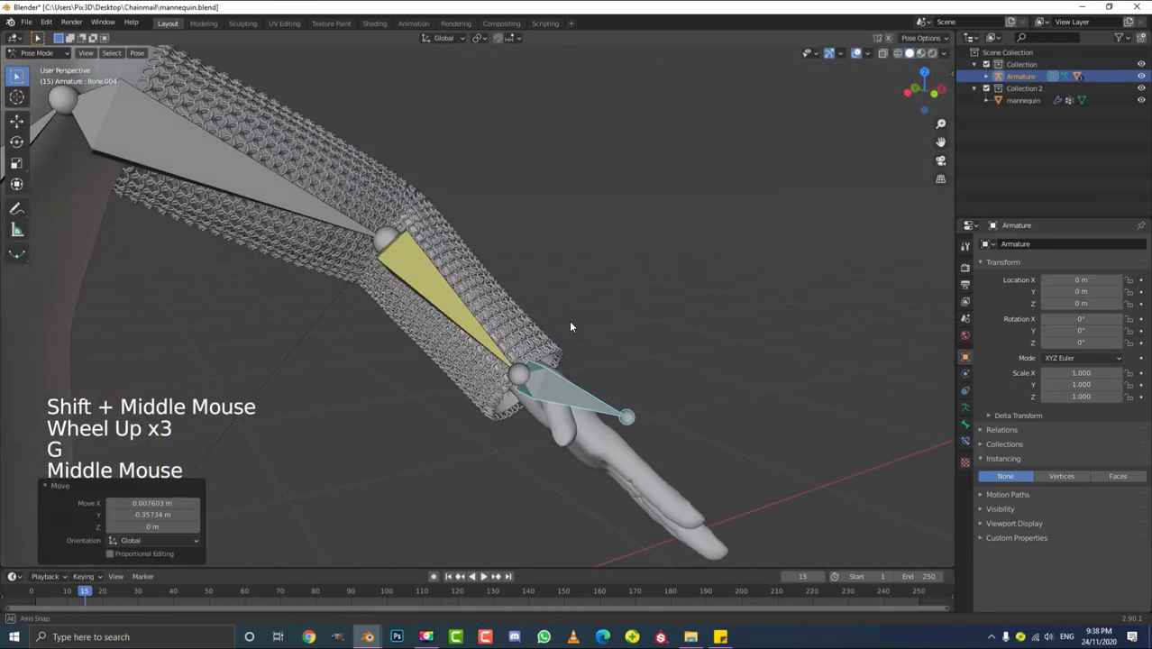
{"action": "key", "text": "g"}
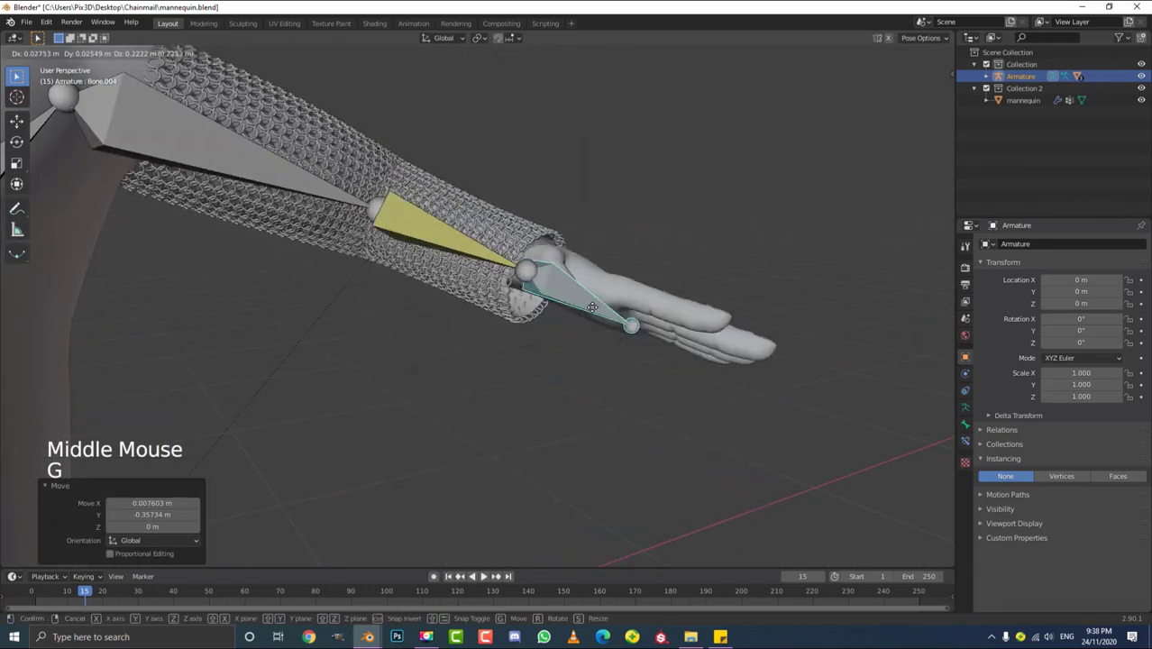
{"action": "left_click", "coordinate": [582, 314]}
- Move the hand bone about 0.16 m inward and 0.19 m down to bend the elbow more sharply
{"action": "scroll", "coordinate": [582, 313], "scroll_direction": "down", "scroll_amount": 4}
{"action": "middle_click_drag", "start_coordinate": [582, 313], "coordinate": [482, 358]}
{"action": "scroll", "coordinate": [397, 358], "scroll_direction": "up", "scroll_amount": 3}
{"action": "key", "text": "g"}
{"action": "left_click", "coordinate": [394, 380]}
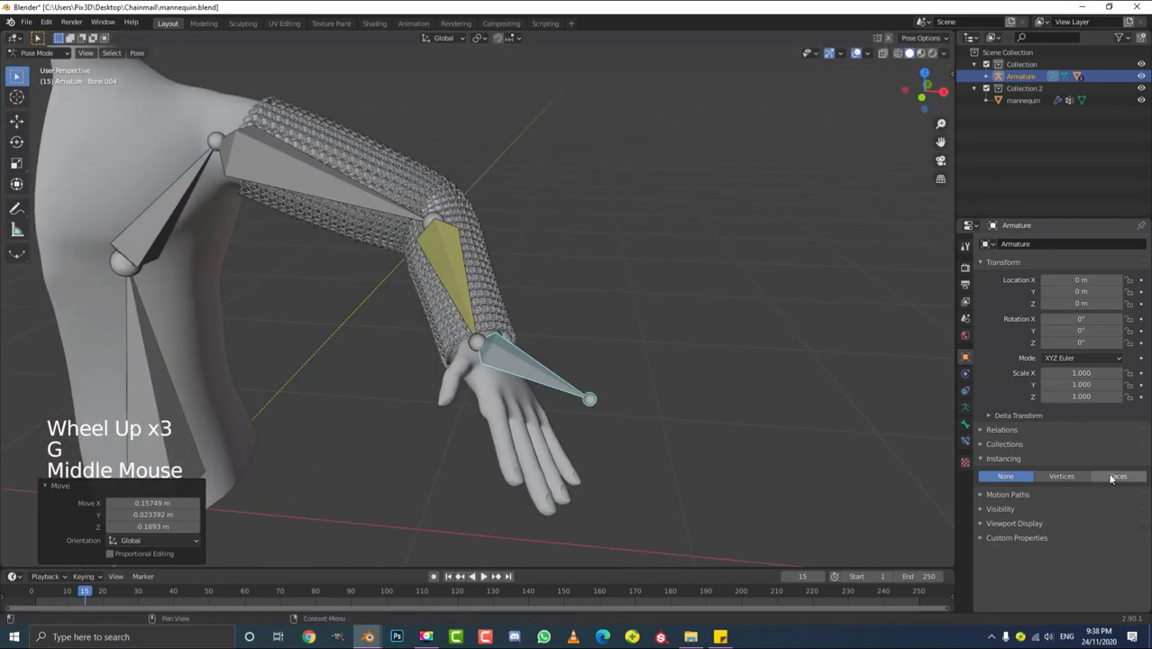
- Move the hand bone up by about 0.17 m from a side angle
{"action": "scroll", "coordinate": [534, 387], "scroll_direction": "down", "scroll_amount": 3}
{"action": "middle_click_drag", "start_coordinate": [534, 386], "coordinate": [553, 378]}
{"action": "scroll", "coordinate": [554, 378], "scroll_direction": "up", "scroll_amount": 2}
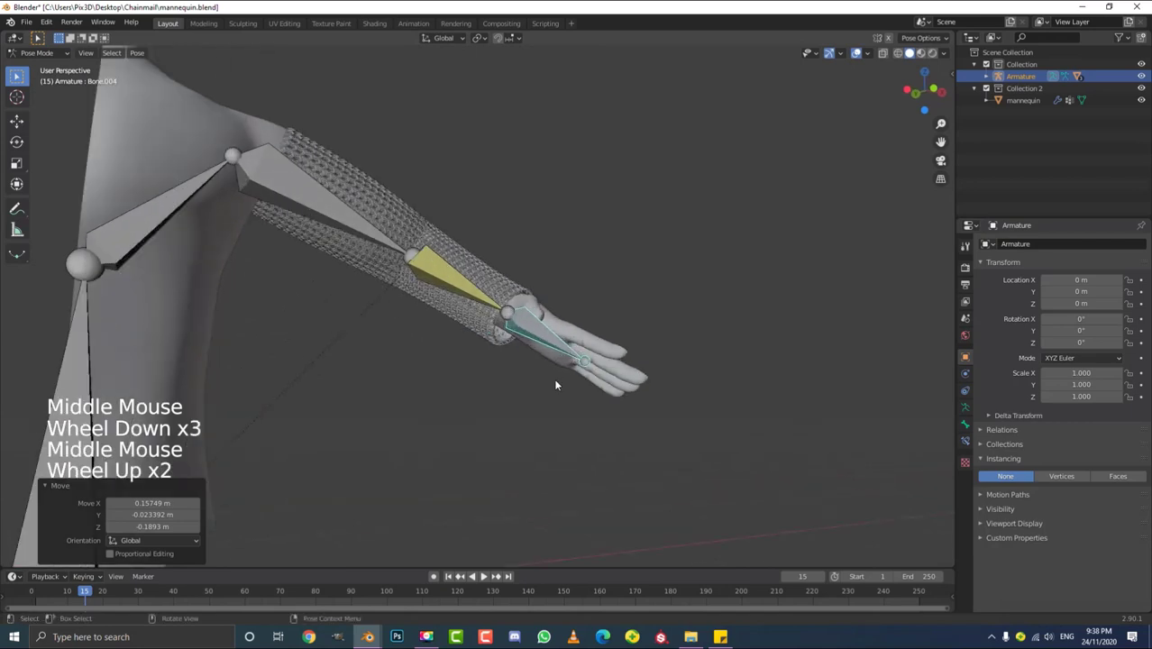
{"action": "key", "text": "g"}
{"action": "left_click", "coordinate": [551, 334]}
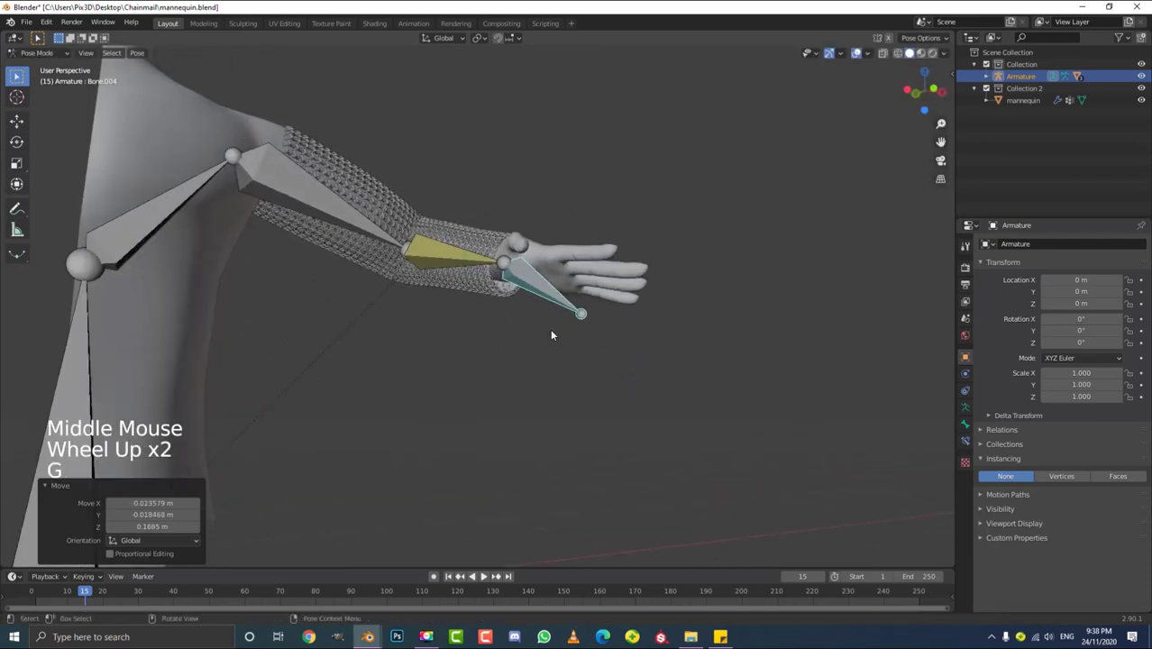
- Examine the posed arm and the chainmail sleeve's fit from the front and from above
{"action": "key", "text": "KP_1"}
{"action": "scroll", "coordinate": [552, 335], "scroll_direction": "down", "scroll_amount": 2}
{"action": "middle_click_drag", "start_coordinate": [445, 310], "coordinate": [529, 352], "text": "shift"}
{"action": "scroll", "coordinate": [528, 357], "scroll_direction": "up", "scroll_amount": 1}
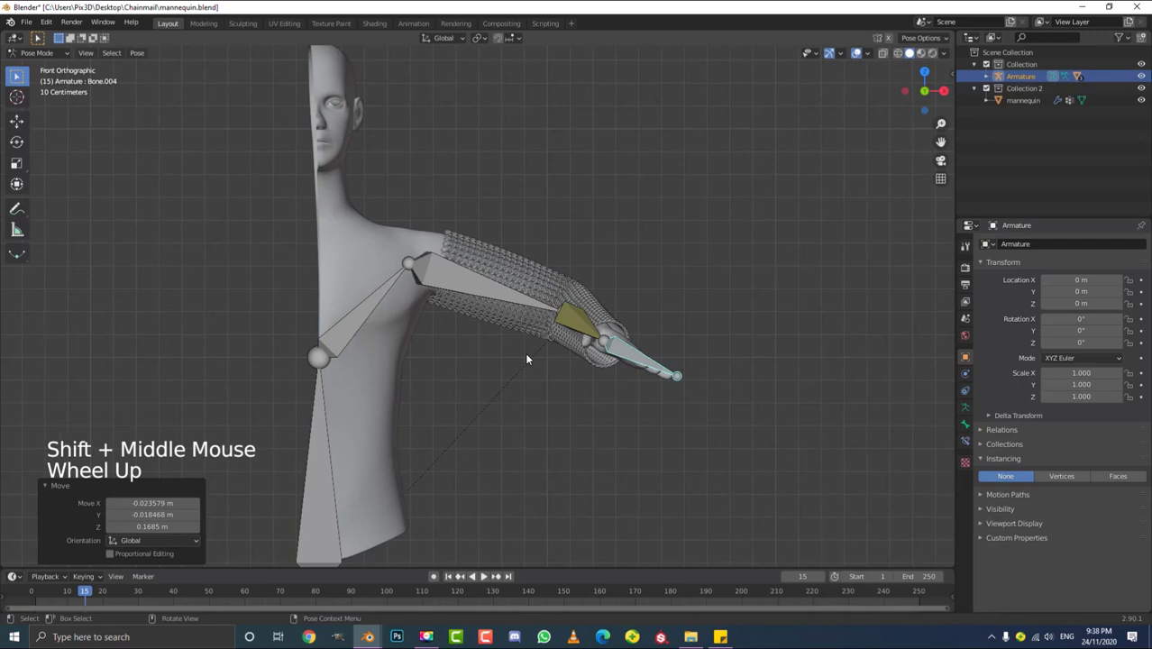
{"action": "scroll", "coordinate": [530, 352], "scroll_direction": "down", "scroll_amount": 2}
{"action": "middle_click_drag", "start_coordinate": [530, 353], "coordinate": [523, 413]}
{"action": "scroll", "coordinate": [522, 415], "scroll_direction": "up", "scroll_amount": 3}
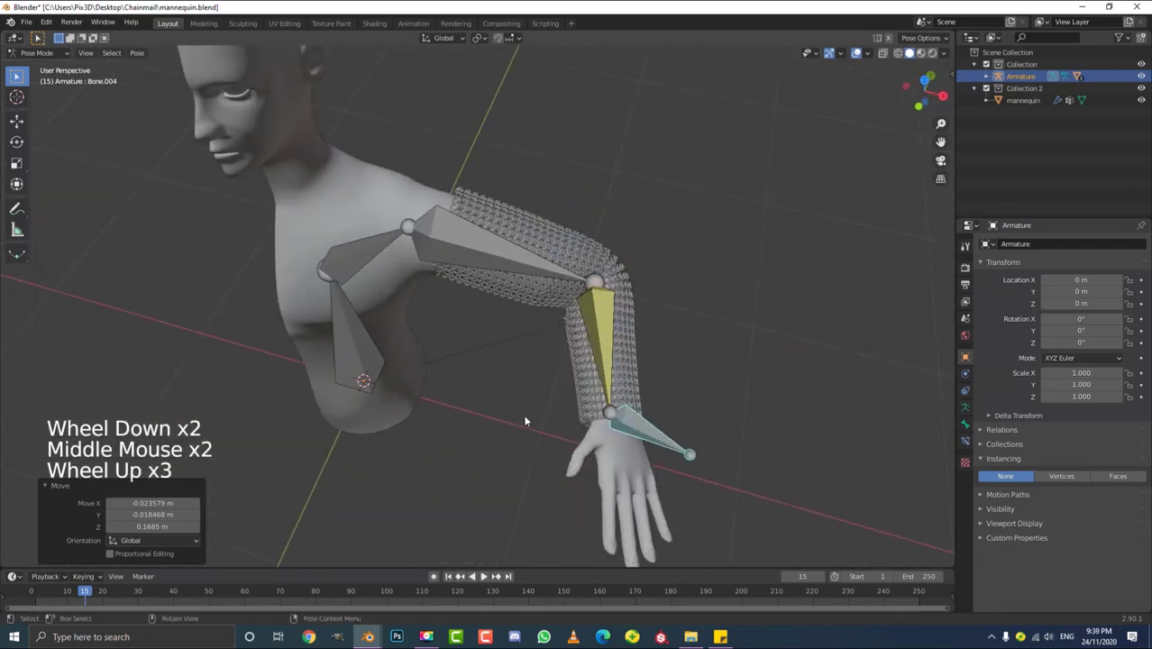
{"action": "scroll", "coordinate": [517, 409], "scroll_direction": "down", "scroll_amount": 1}
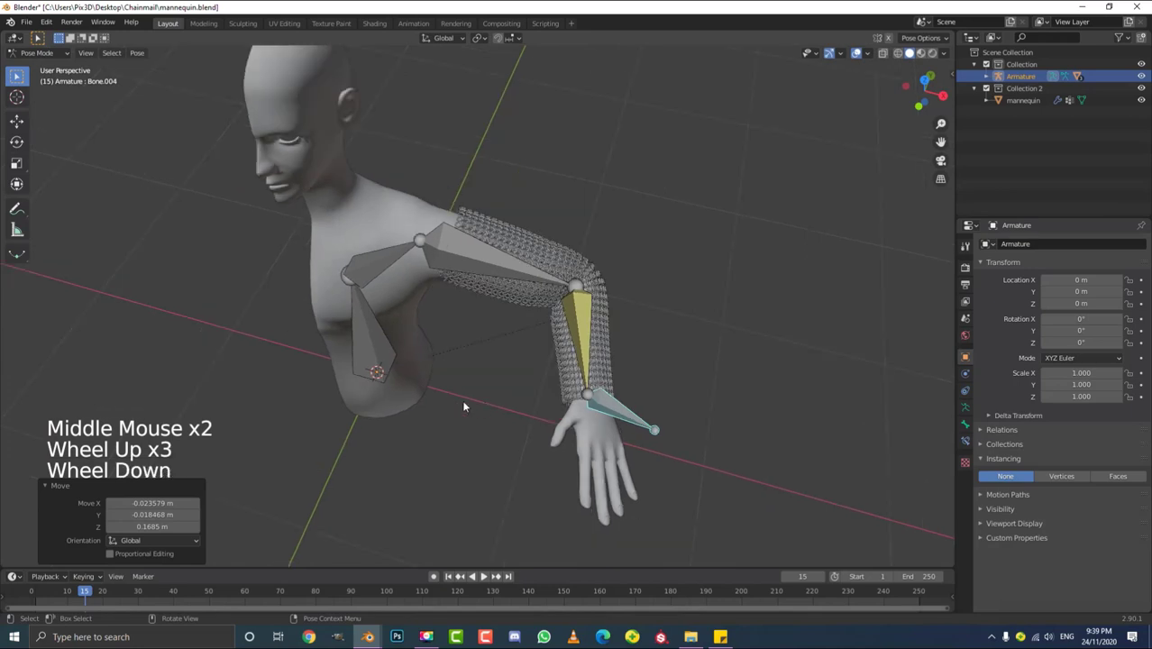